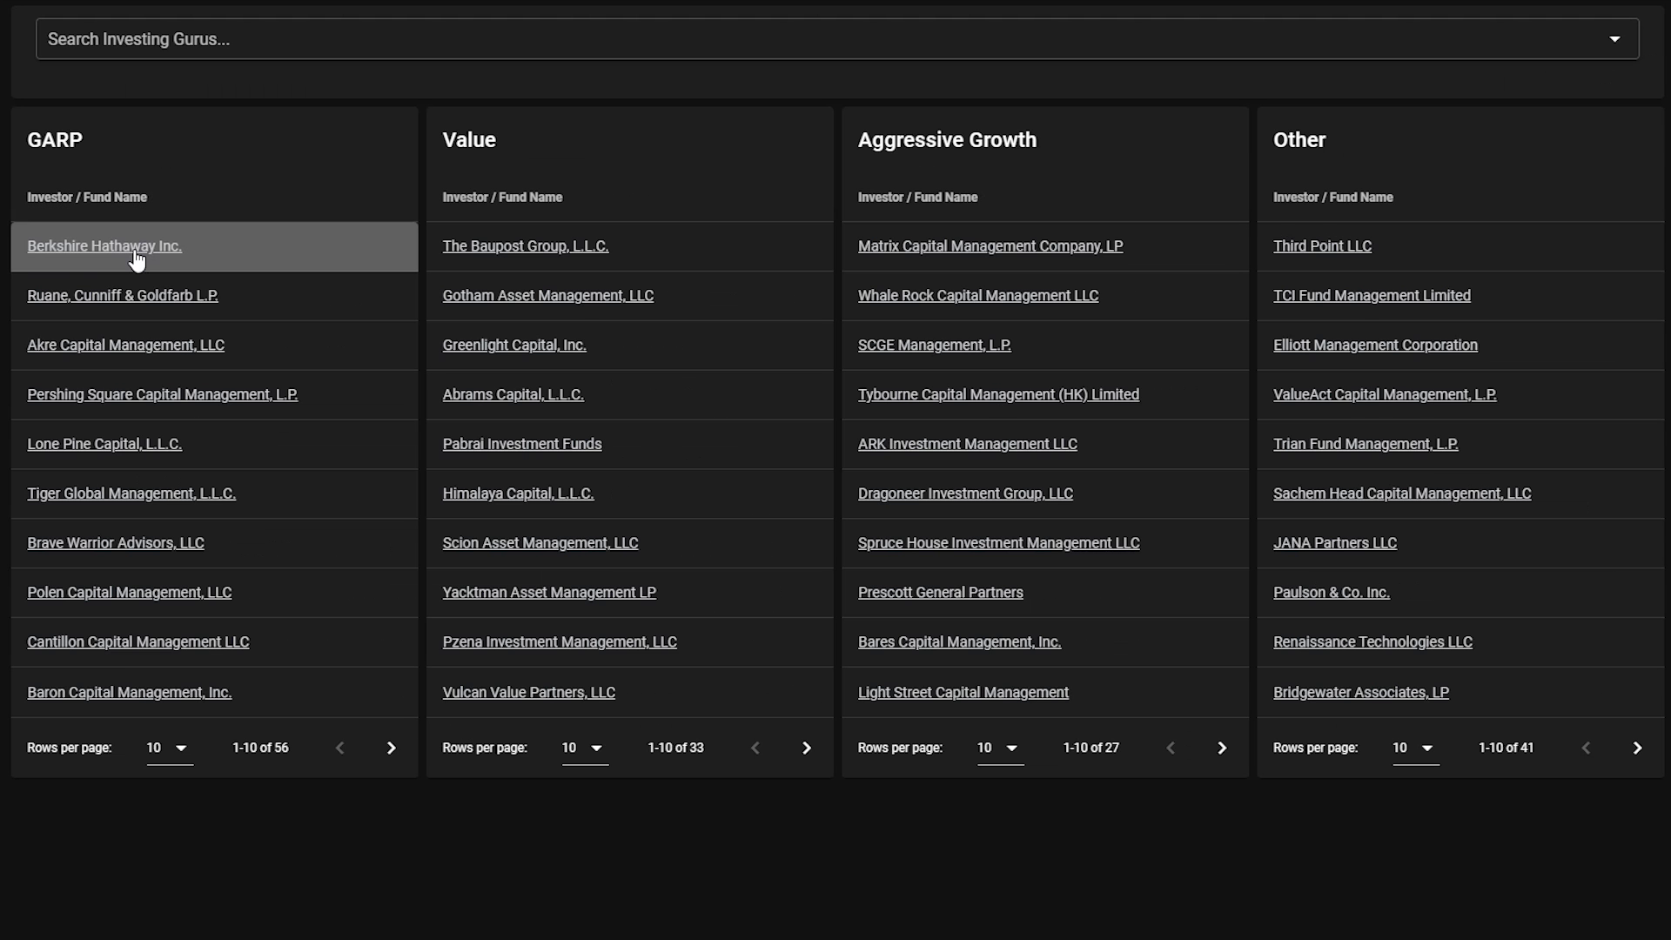
Step: Open the investment holdings of Berkshire Hathaway Inc. from the GARP group of investing gurus
{"action": "left_click", "coordinate": [135, 253]}
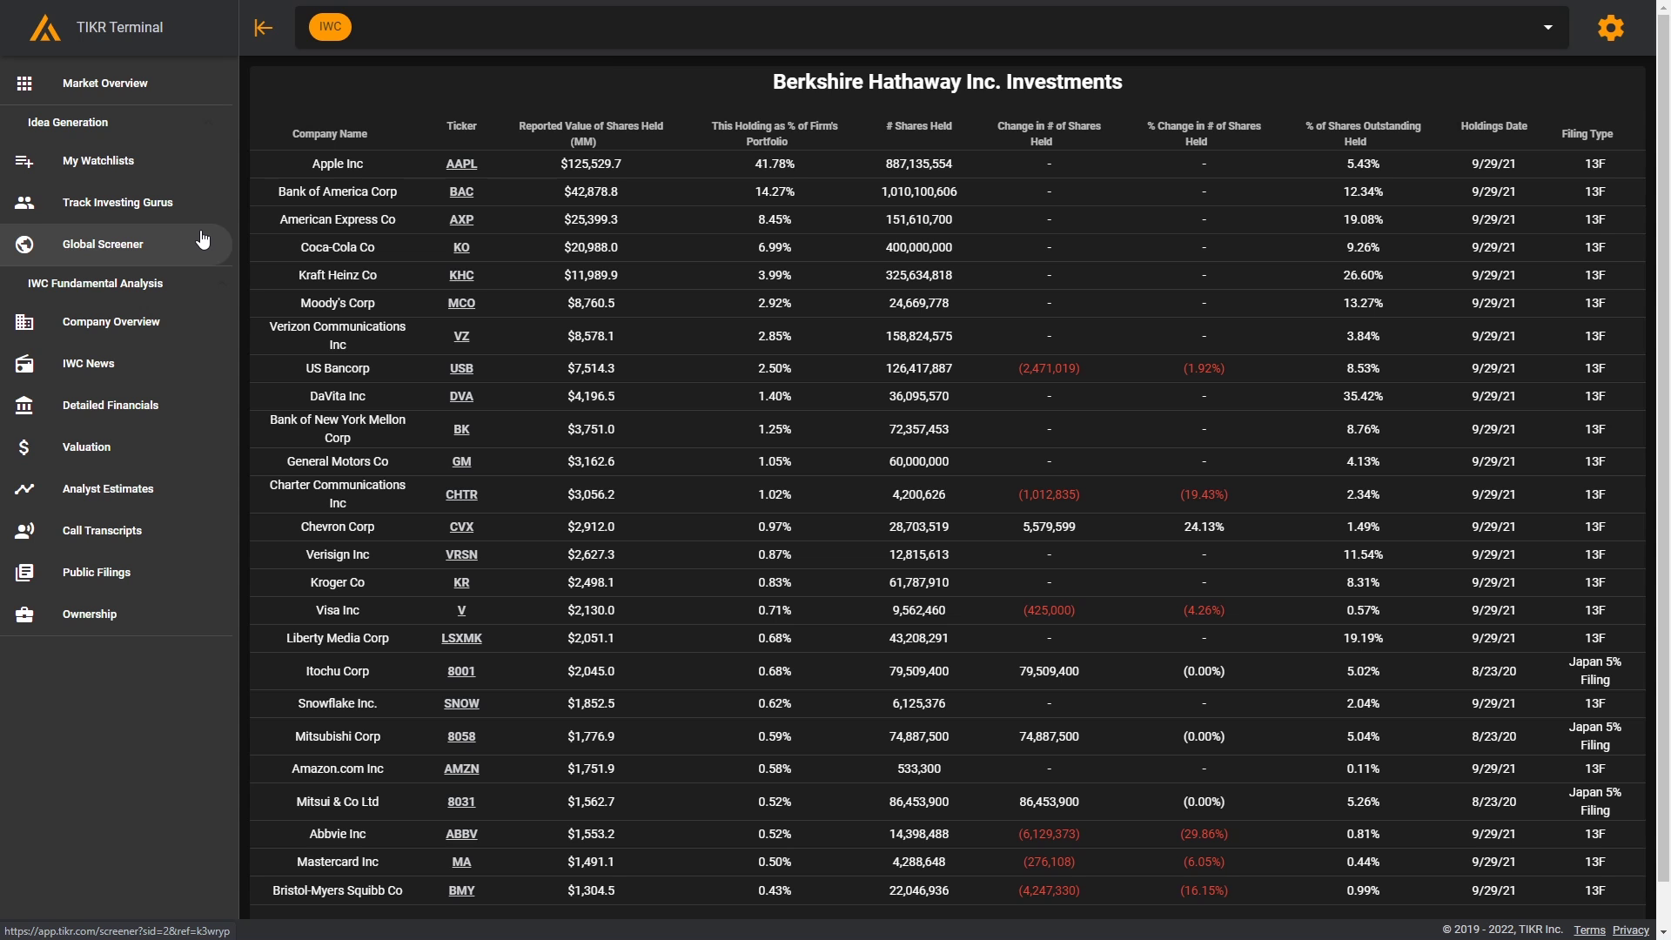
Step: Add a new screen in the Global Screener with Total Revenues from the income statement data as its first condition
{"action": "left_click", "coordinate": [202, 239]}
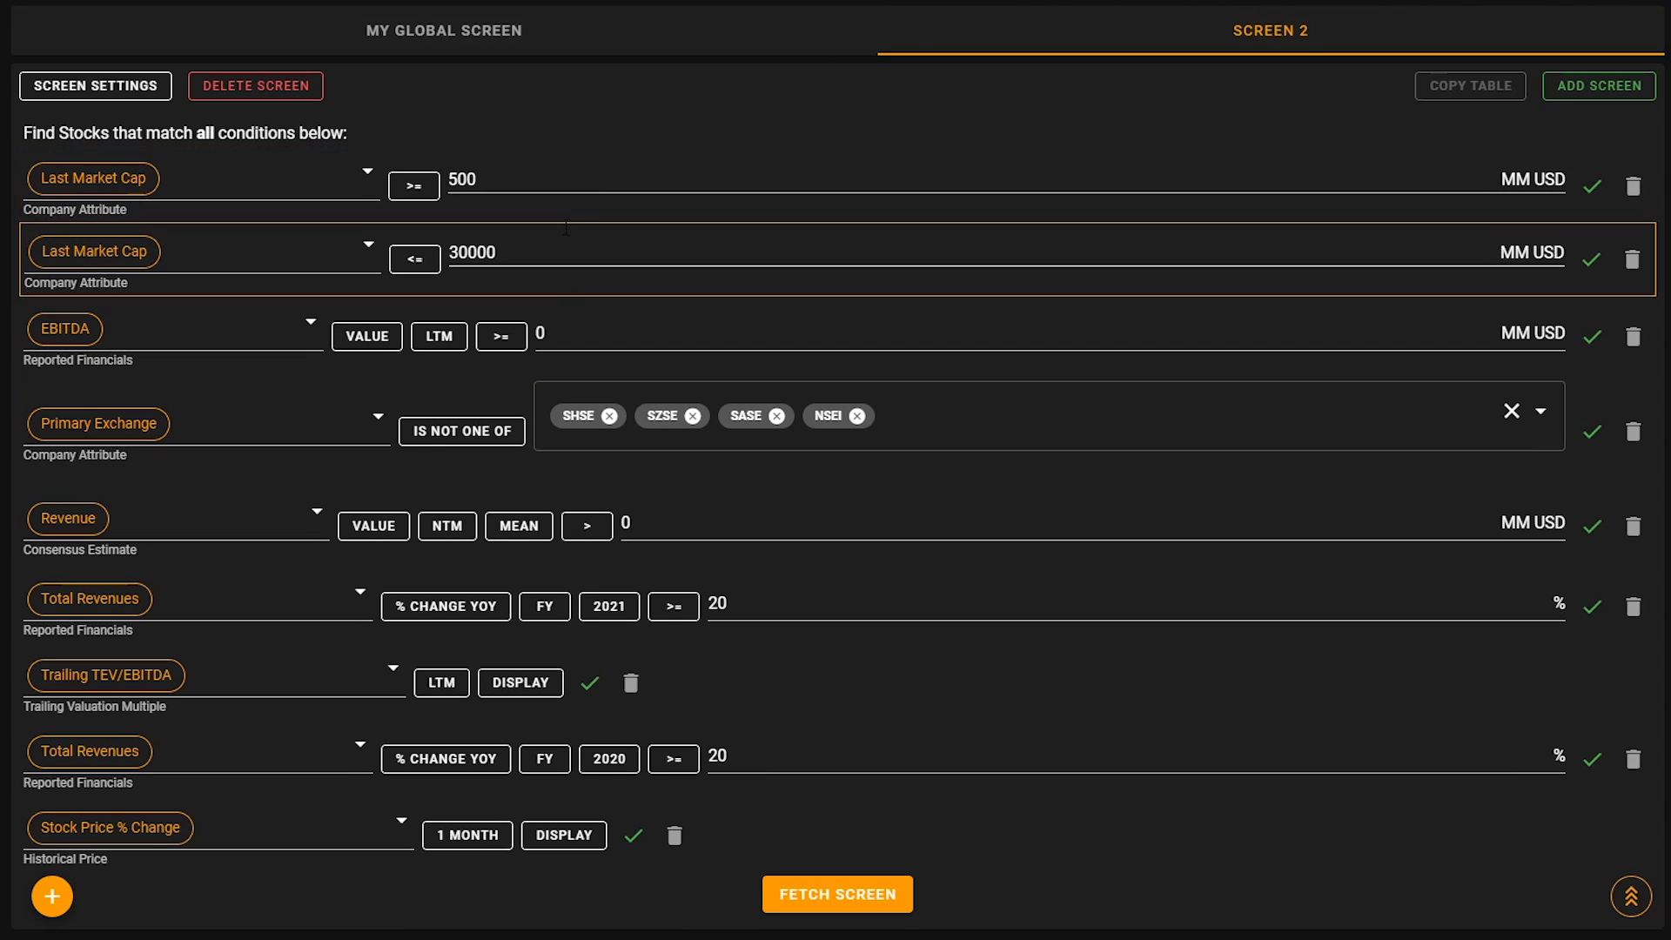
{"action": "left_click", "coordinate": [1599, 86]}
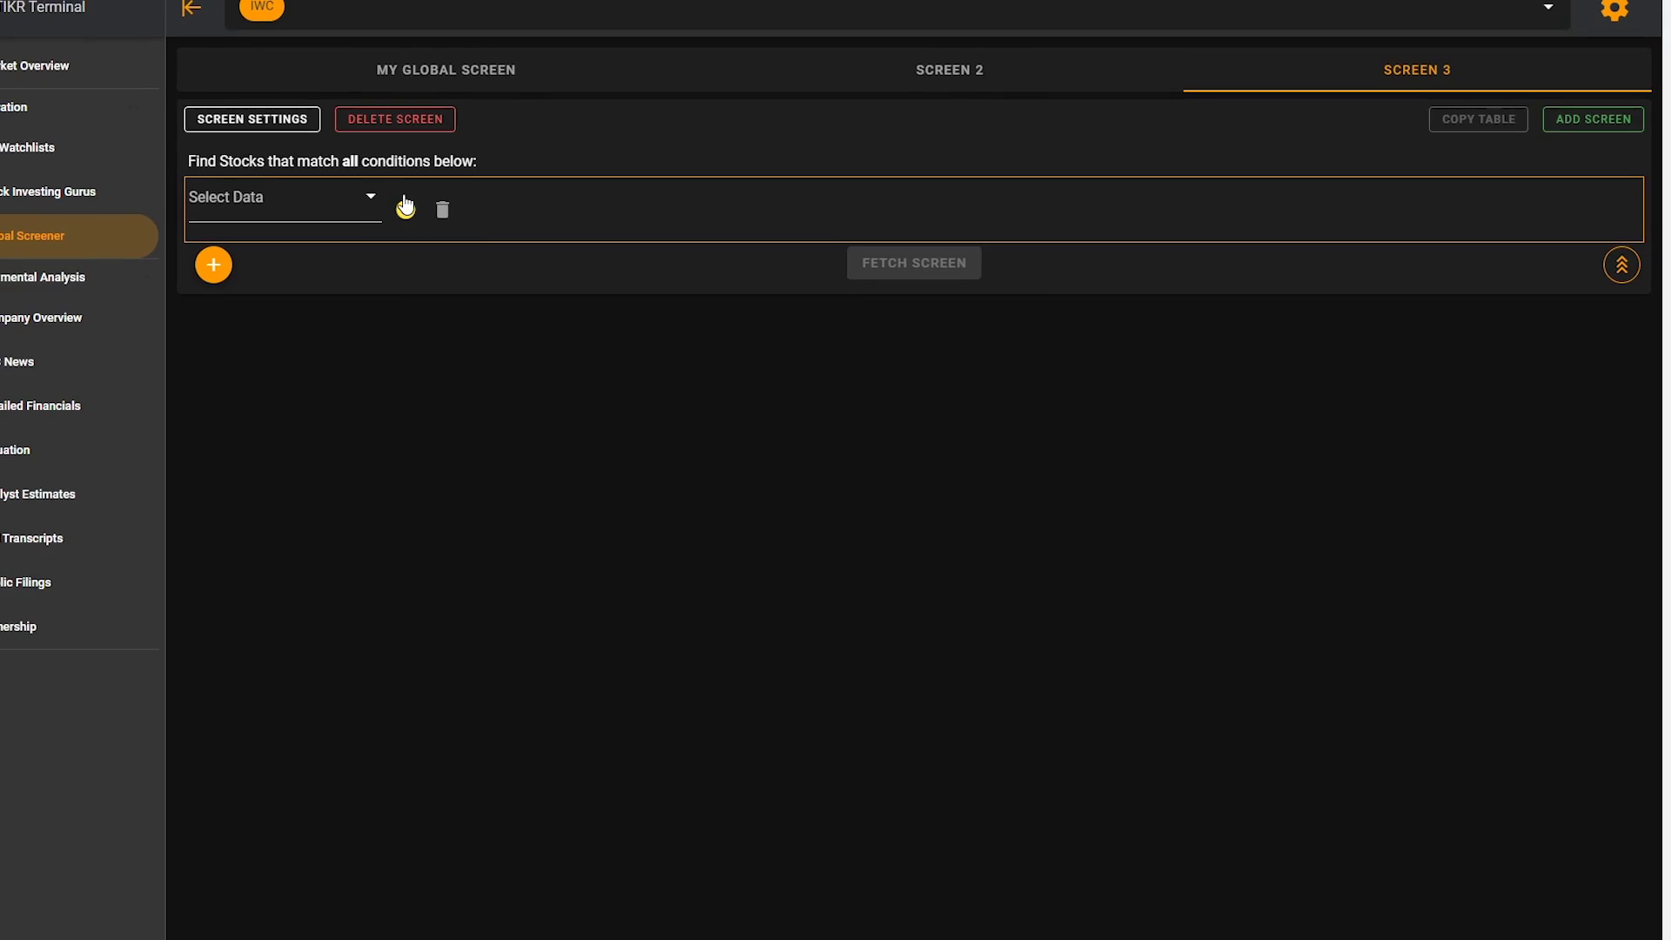
{"action": "left_click", "coordinate": [374, 207]}
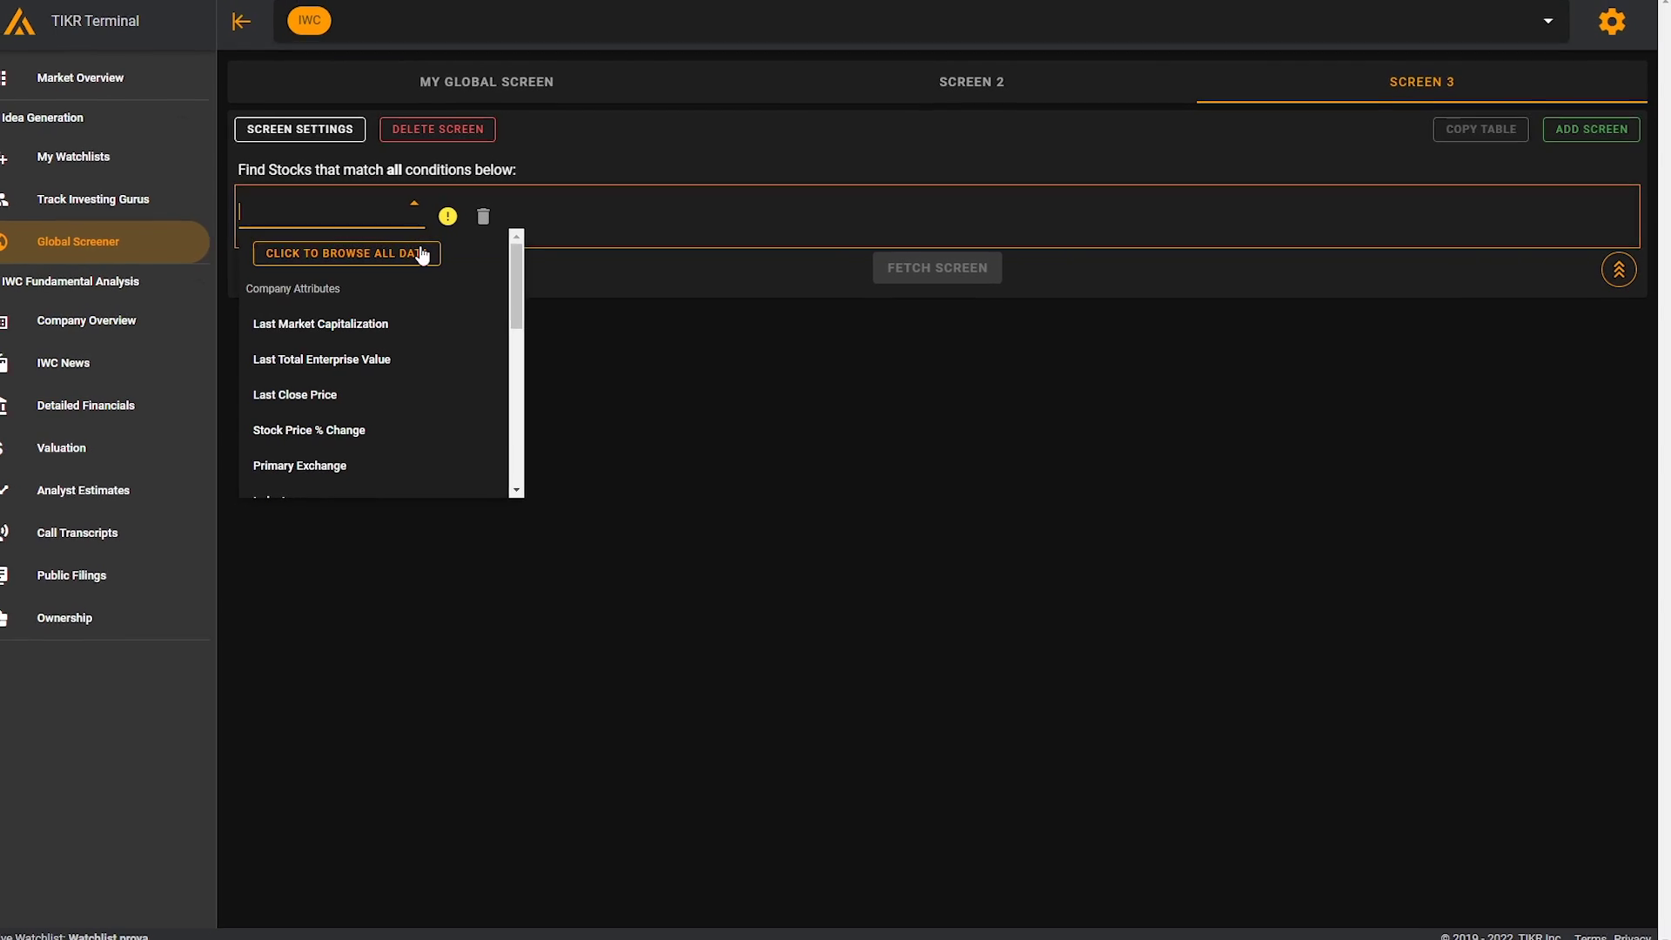
{"action": "left_click", "coordinate": [442, 265]}
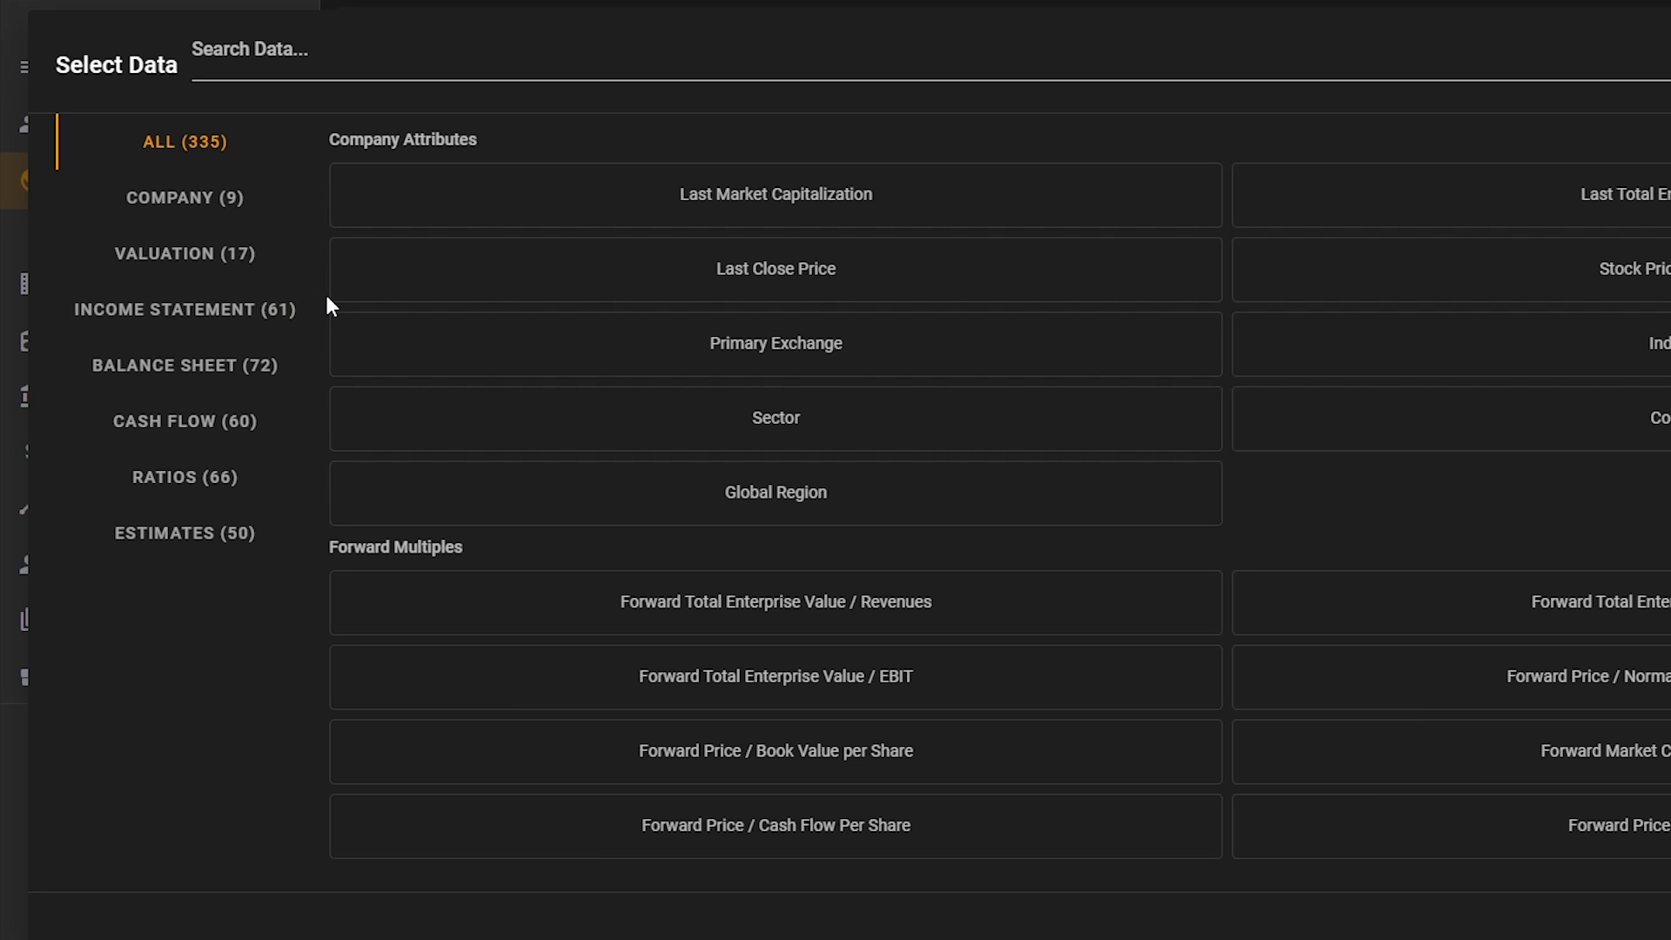
{"action": "left_click", "coordinate": [270, 338]}
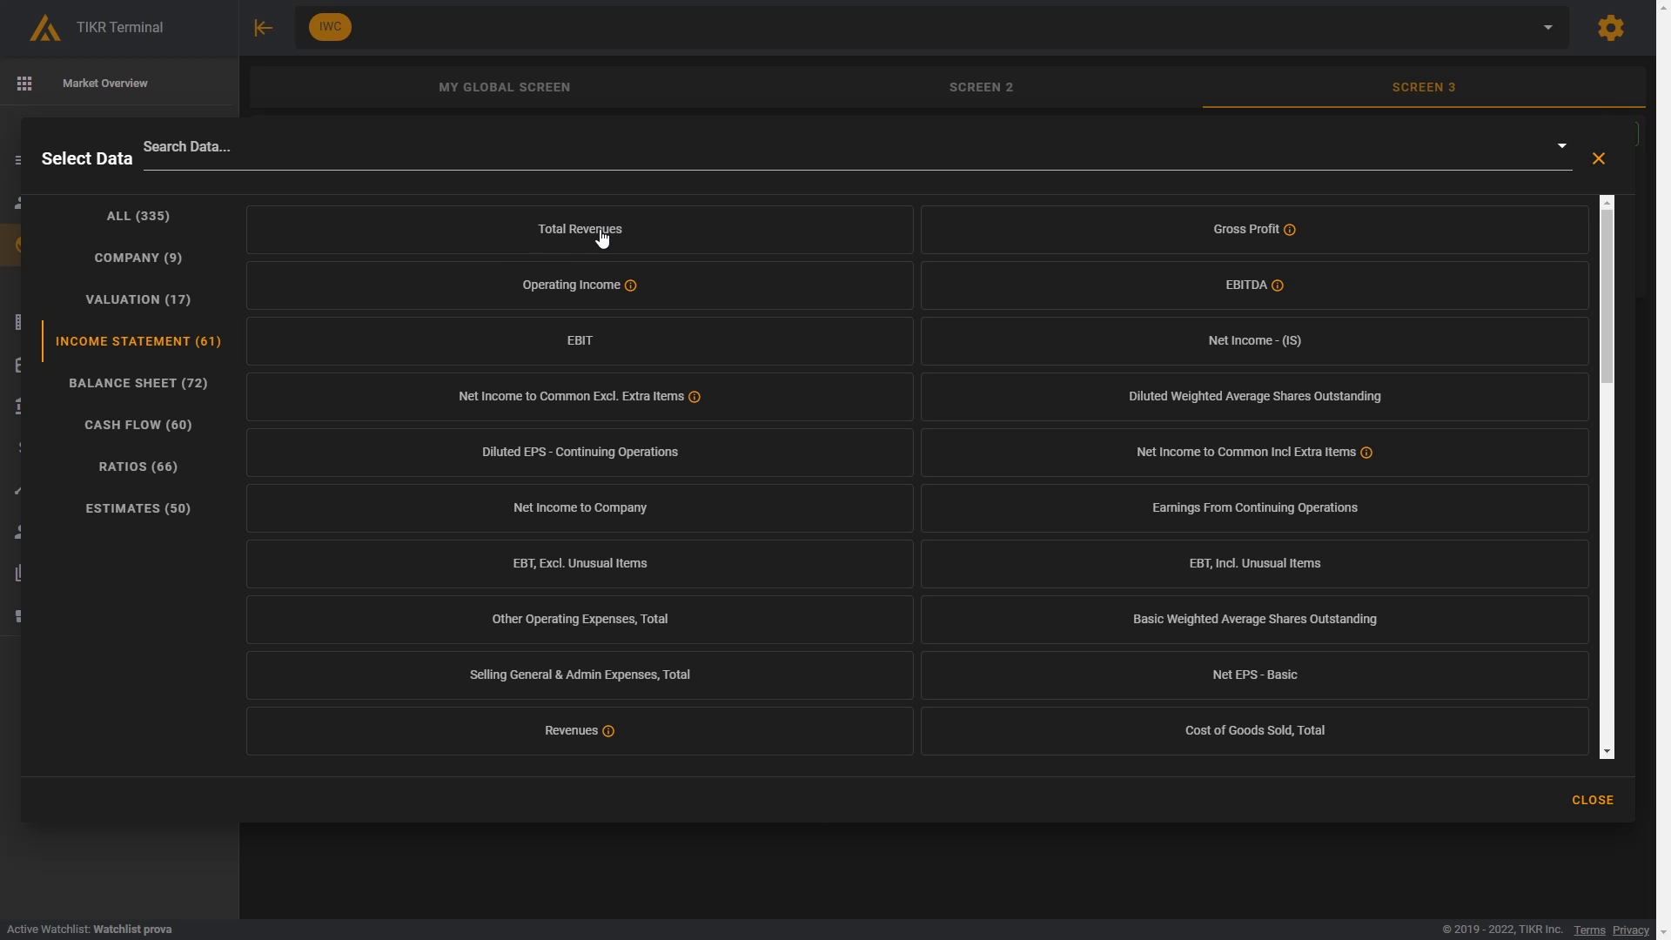
{"action": "left_click", "coordinate": [601, 237]}
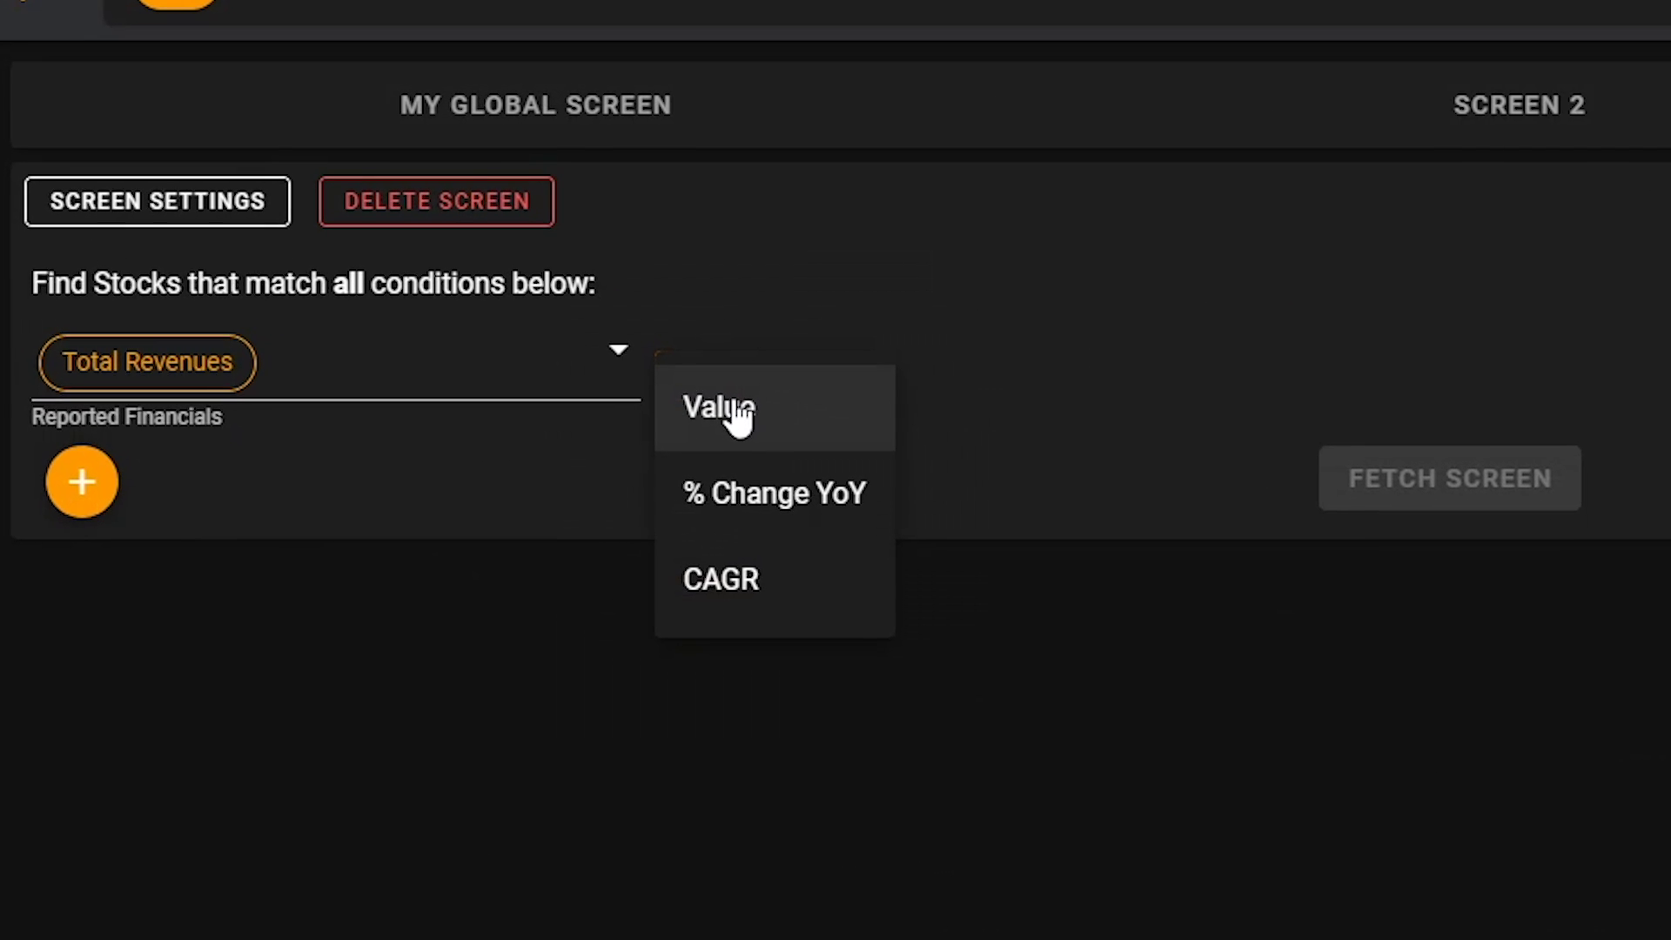
Step: Configure the Total Revenues condition as a fiscal-year CAGR from 2018 to 2021
{"action": "left_click", "coordinate": [753, 558]}
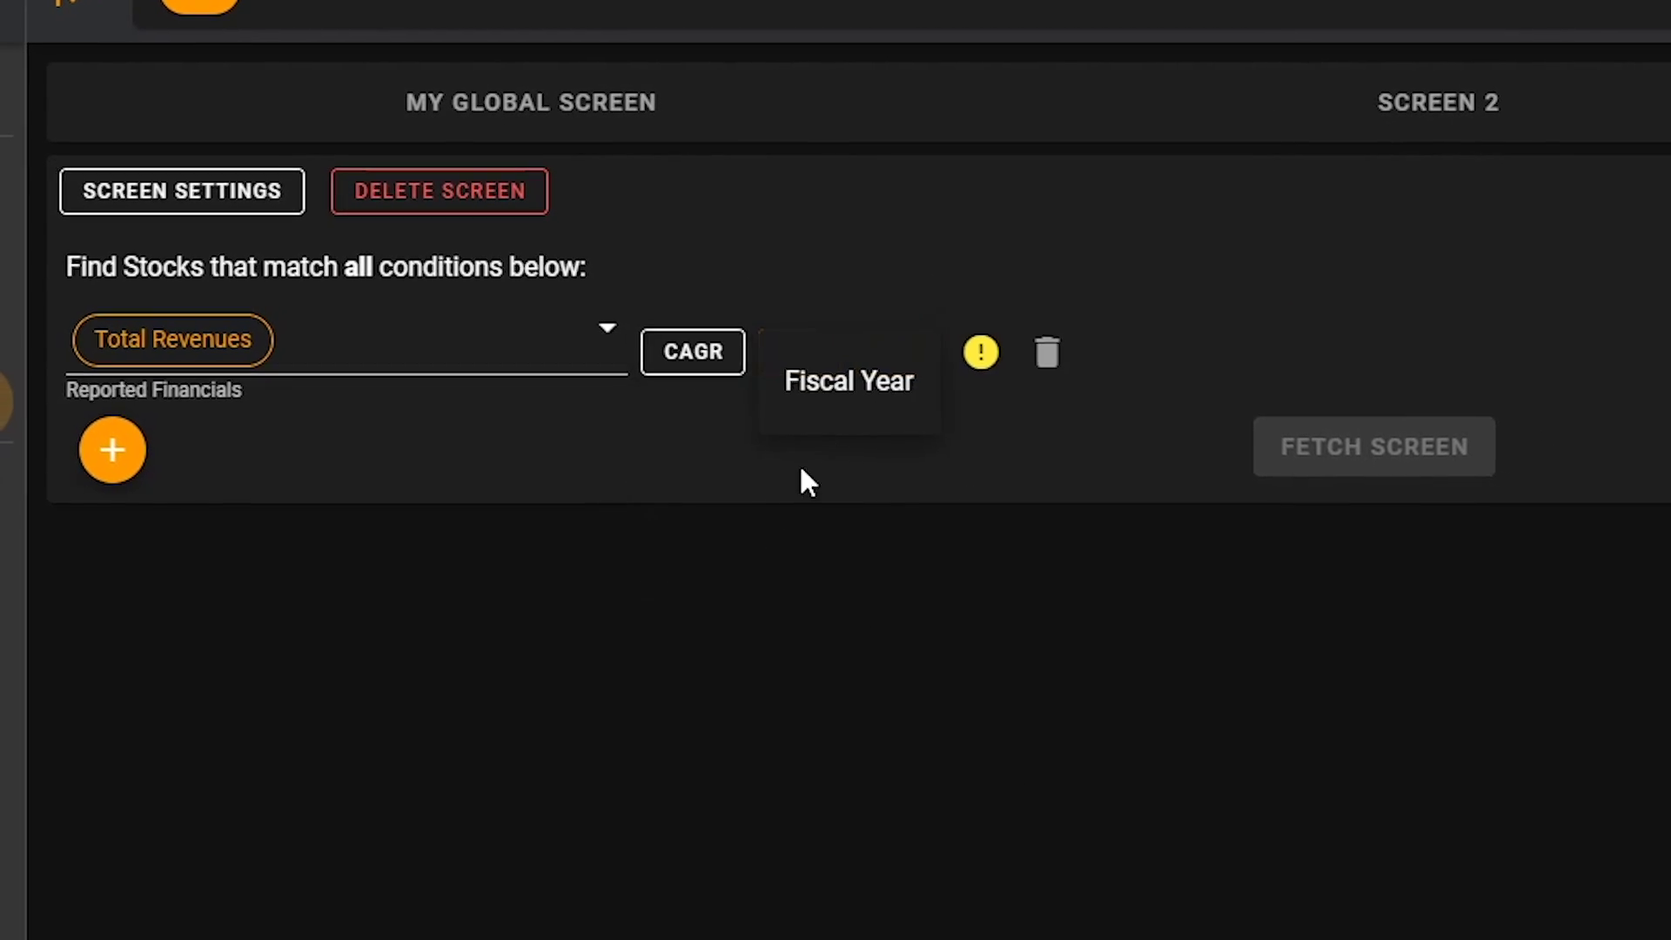
{"action": "left_click", "coordinate": [825, 376]}
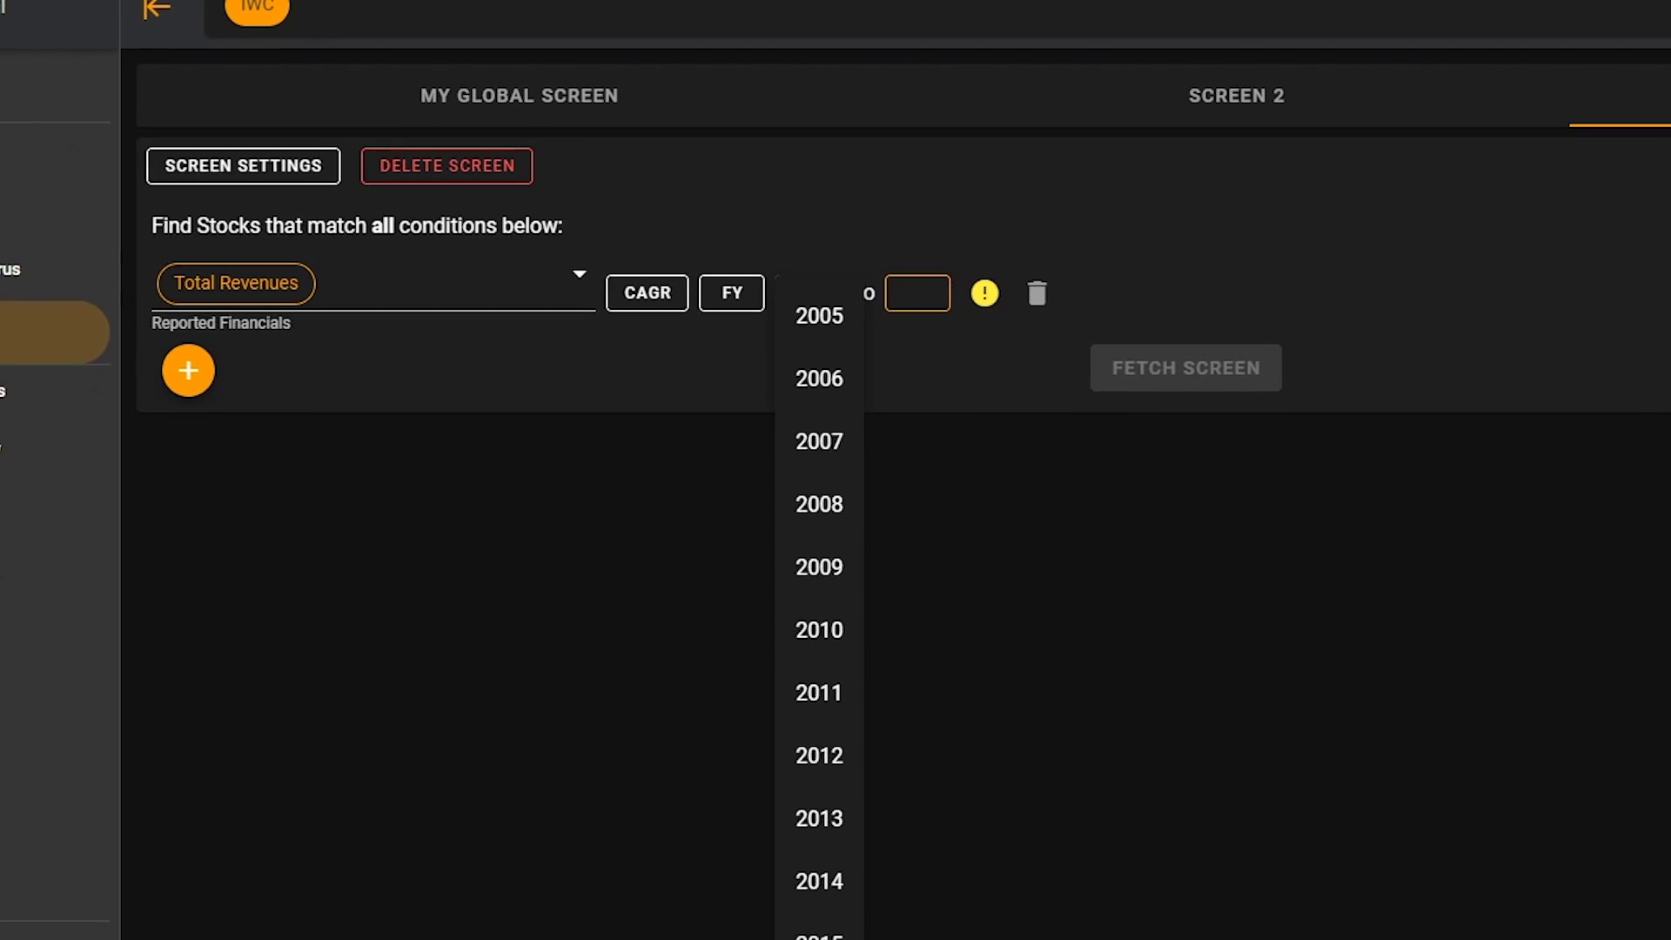
{"action": "scroll", "coordinate": [888, 899], "scroll_direction": "down", "scroll_amount": 3}
{"action": "left_click", "coordinate": [814, 896]}
{"action": "left_click", "coordinate": [911, 290]}
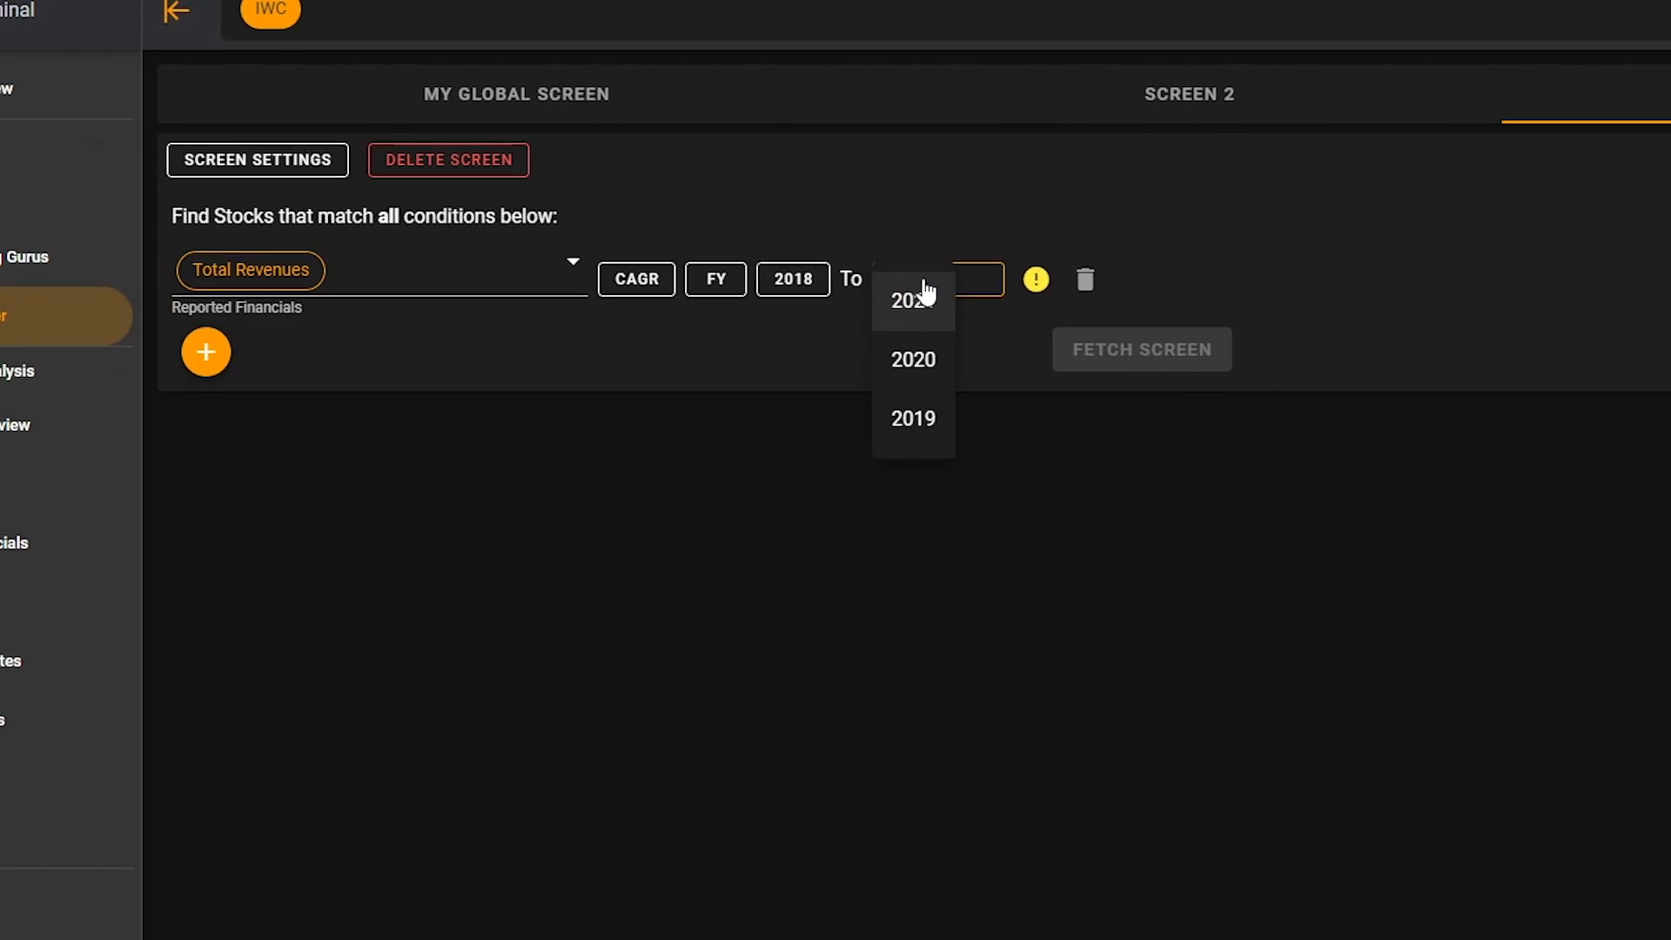
{"action": "left_click", "coordinate": [922, 300]}
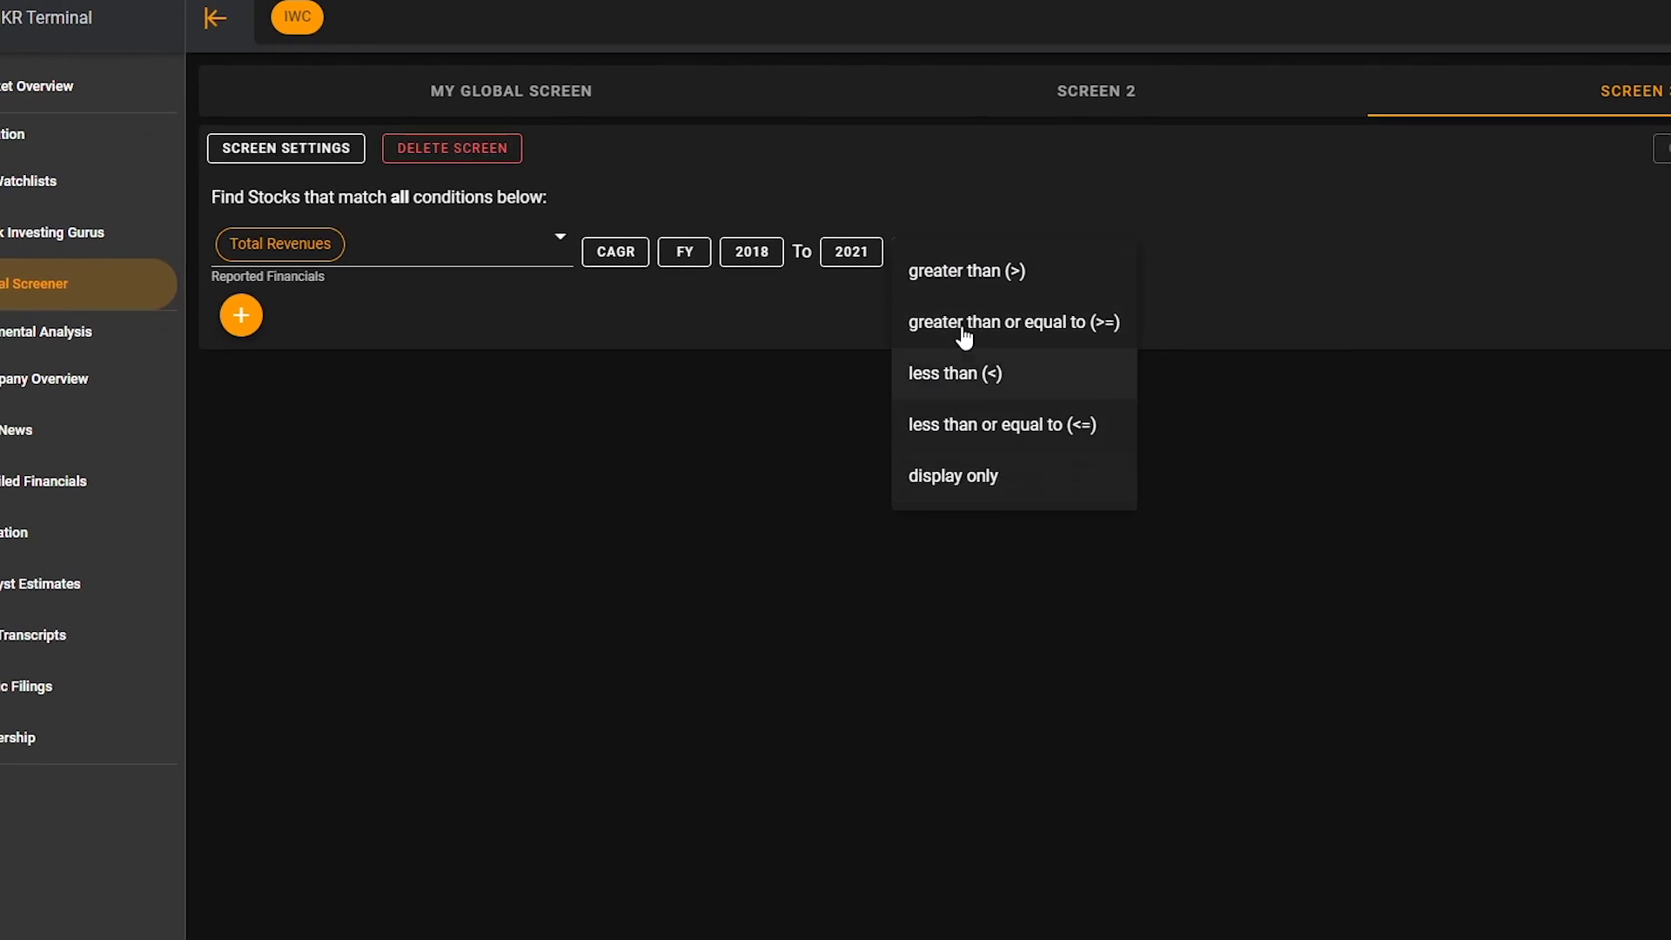
Step: Require the Total Revenues CAGR to be greater than or equal to 10% and fetch the screen to view its results
{"action": "left_click", "coordinate": [993, 341]}
{"action": "left_click", "coordinate": [1162, 271]}
{"action": "type", "text": "10"}
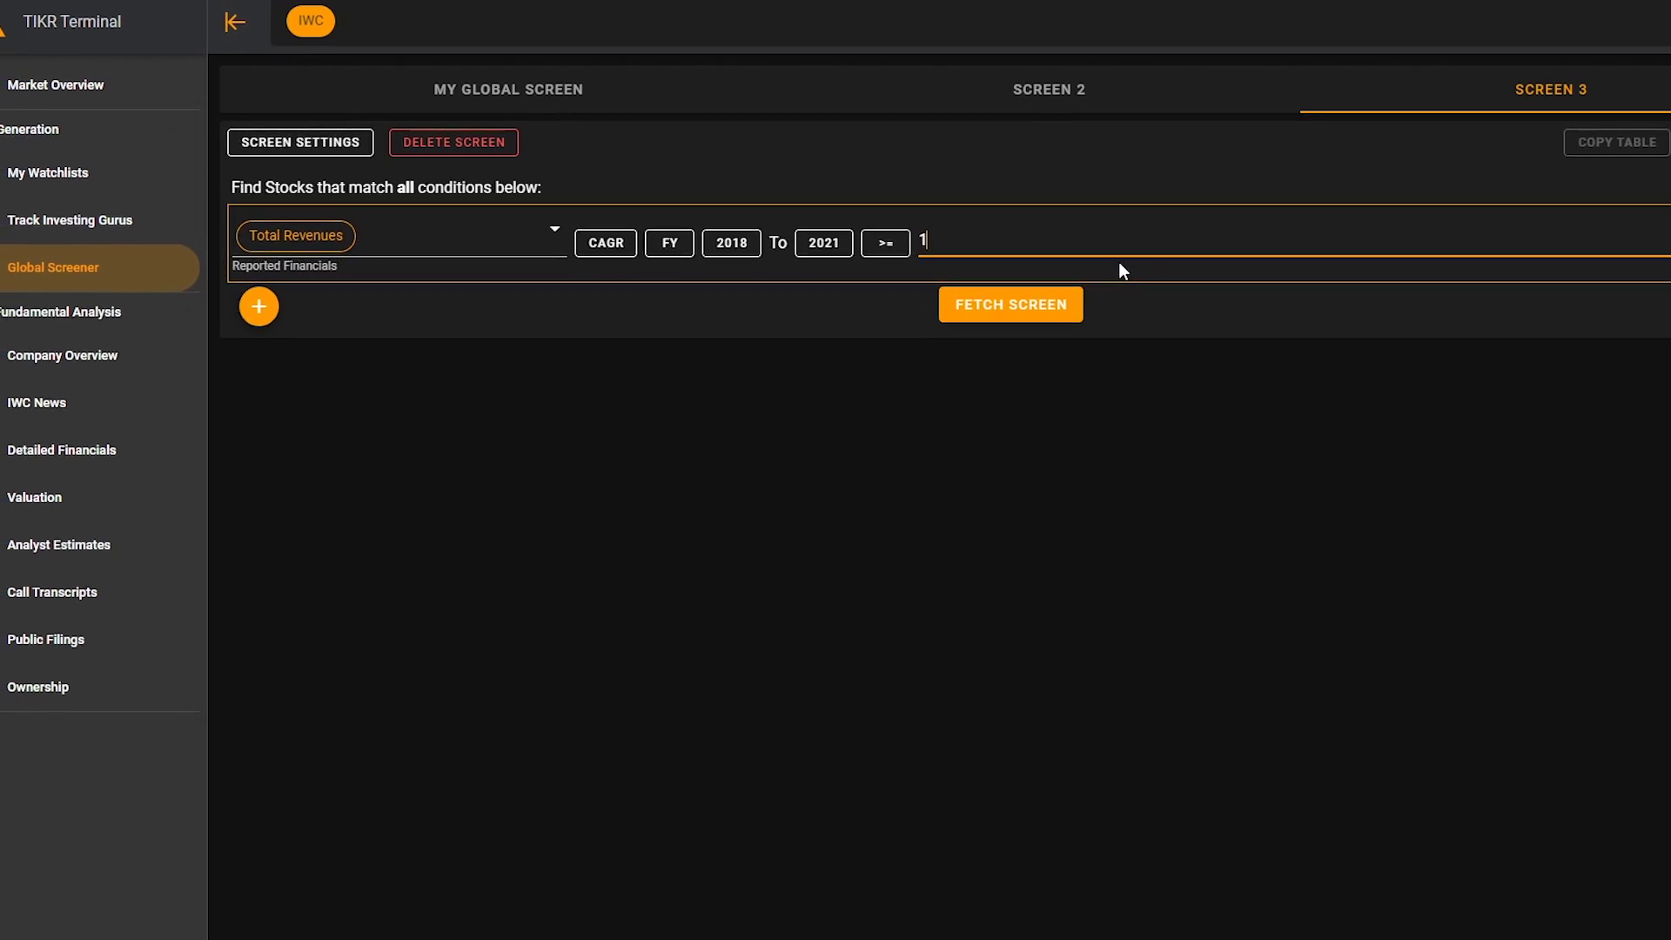
{"action": "left_click", "coordinate": [1001, 302]}
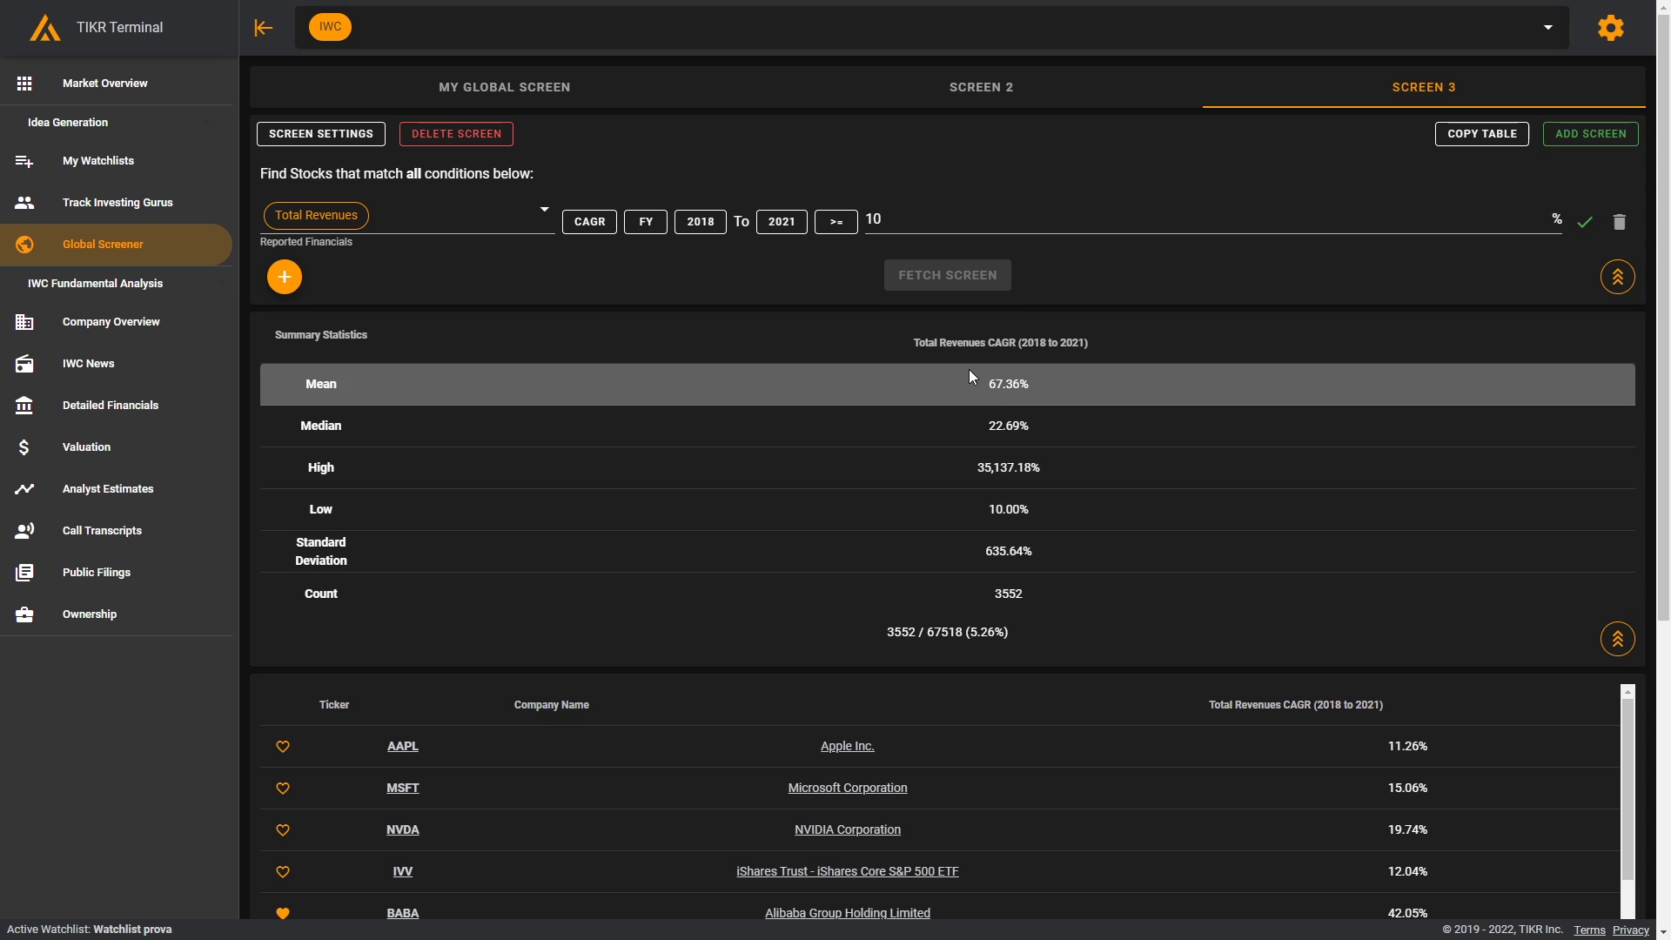
{"action": "scroll", "coordinate": [801, 708], "scroll_direction": "down", "scroll_amount": 5}
{"action": "scroll", "coordinate": [1369, 597], "scroll_direction": "down", "scroll_amount": 5}
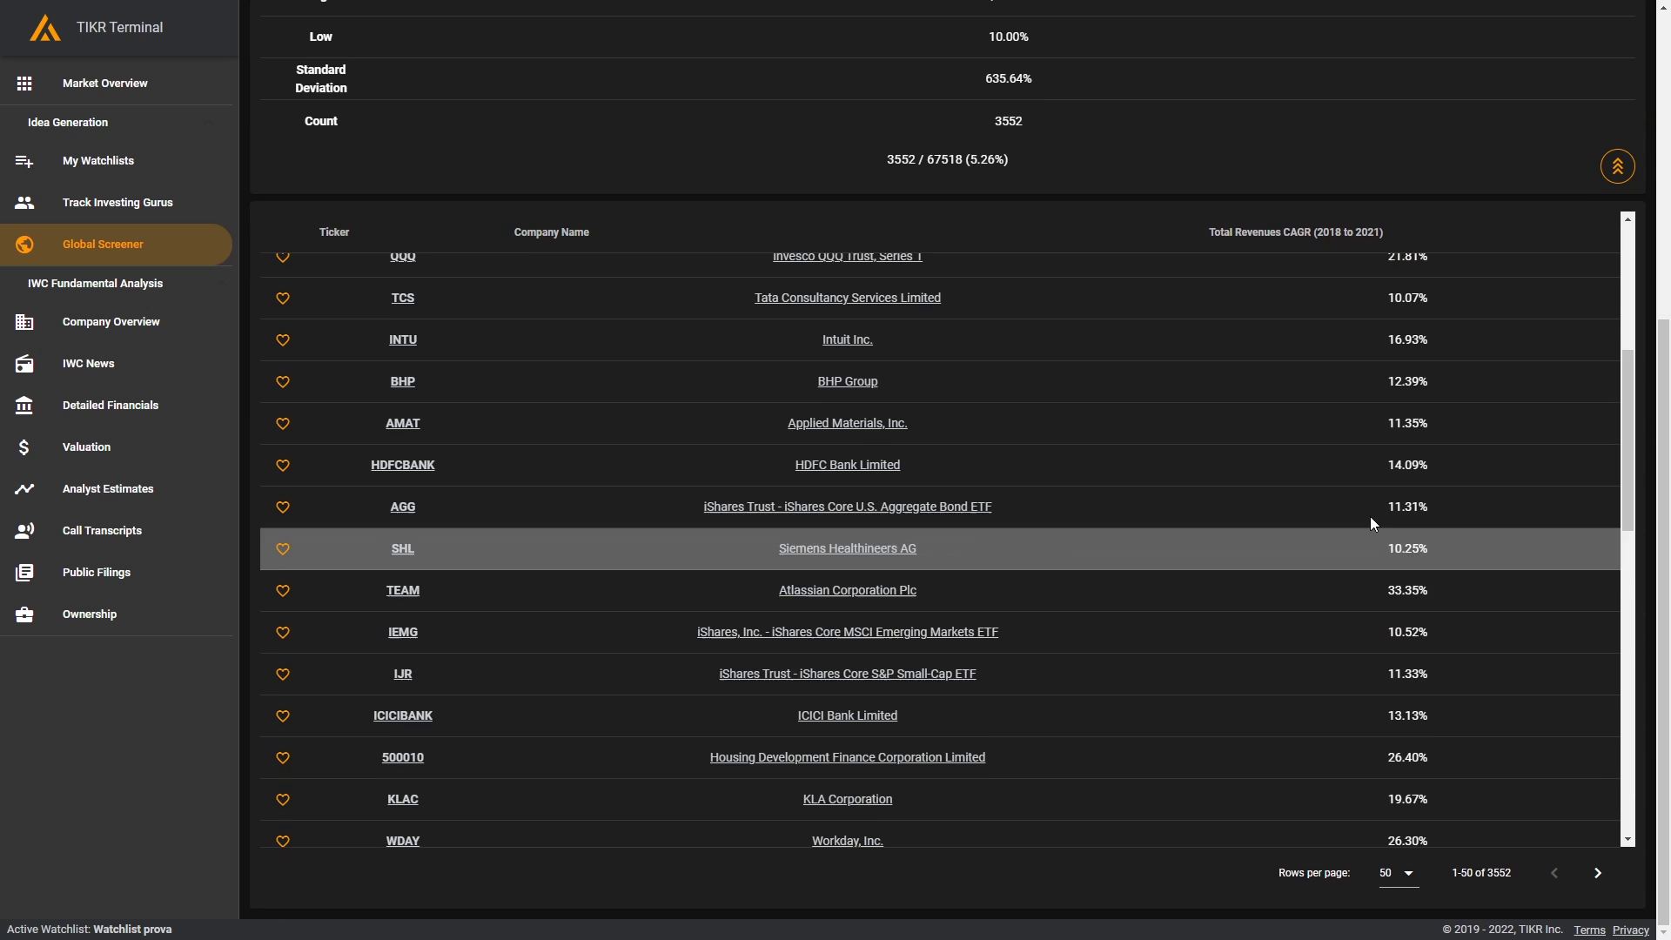
{"action": "scroll", "coordinate": [282, 276], "scroll_direction": "up", "scroll_amount": 10}
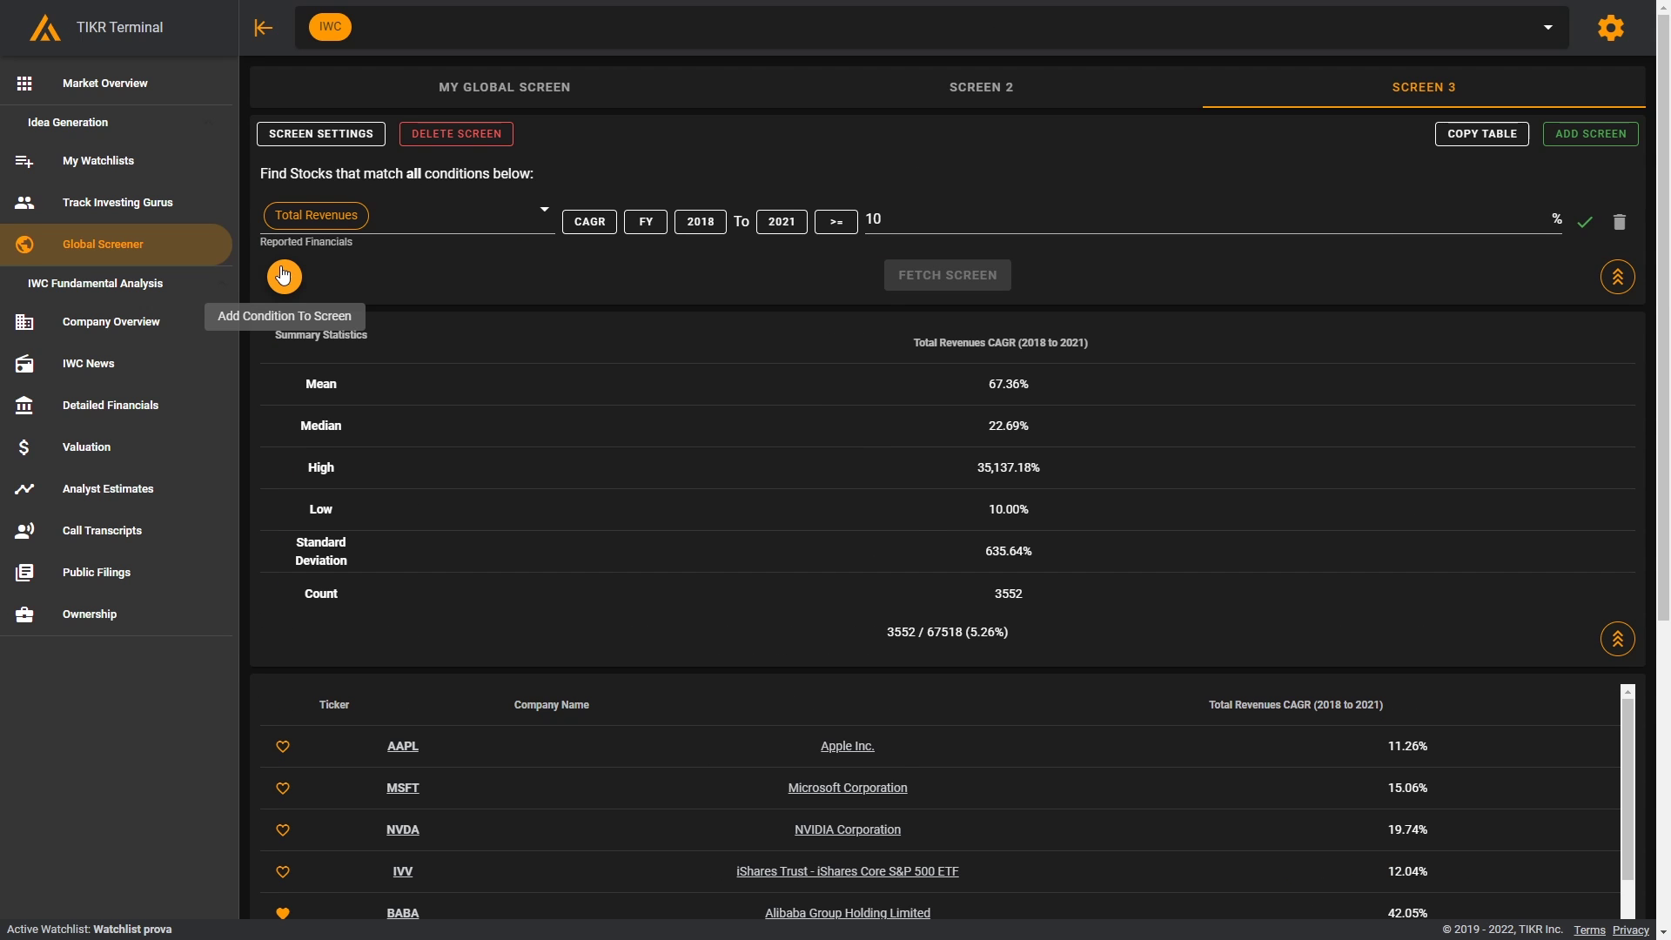
Step: Add a second condition to the screen and browse the available Ratios data without choosing any
{"action": "left_click", "coordinate": [283, 276]}
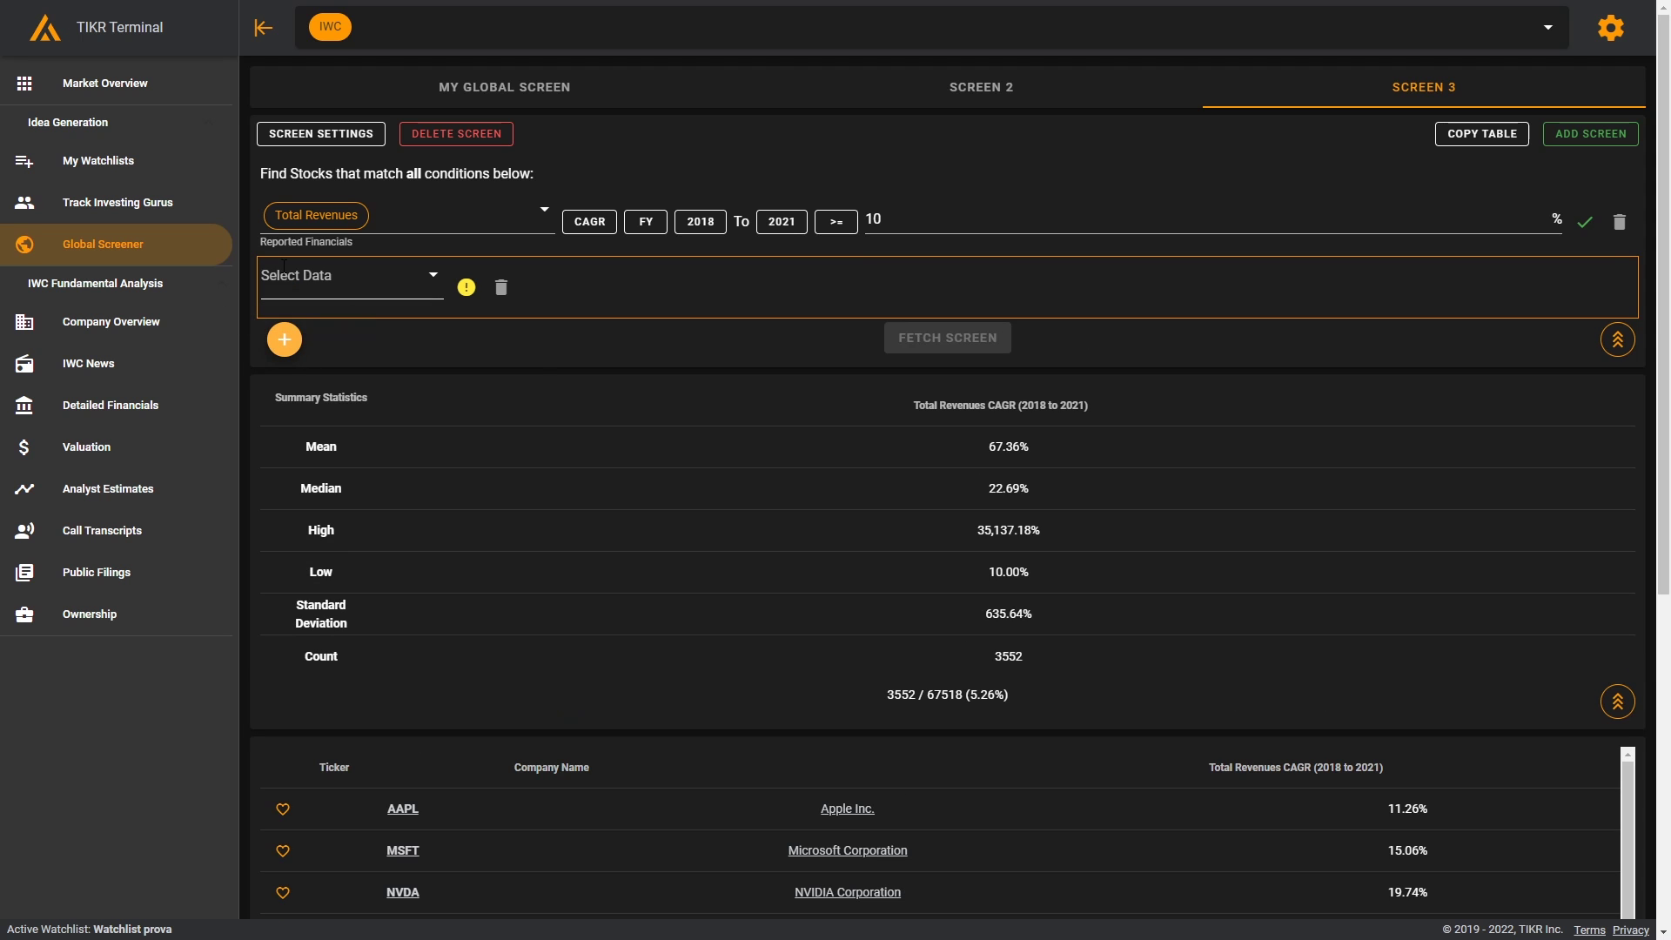
{"action": "left_click", "coordinate": [343, 284]}
{"action": "left_click", "coordinate": [414, 324]}
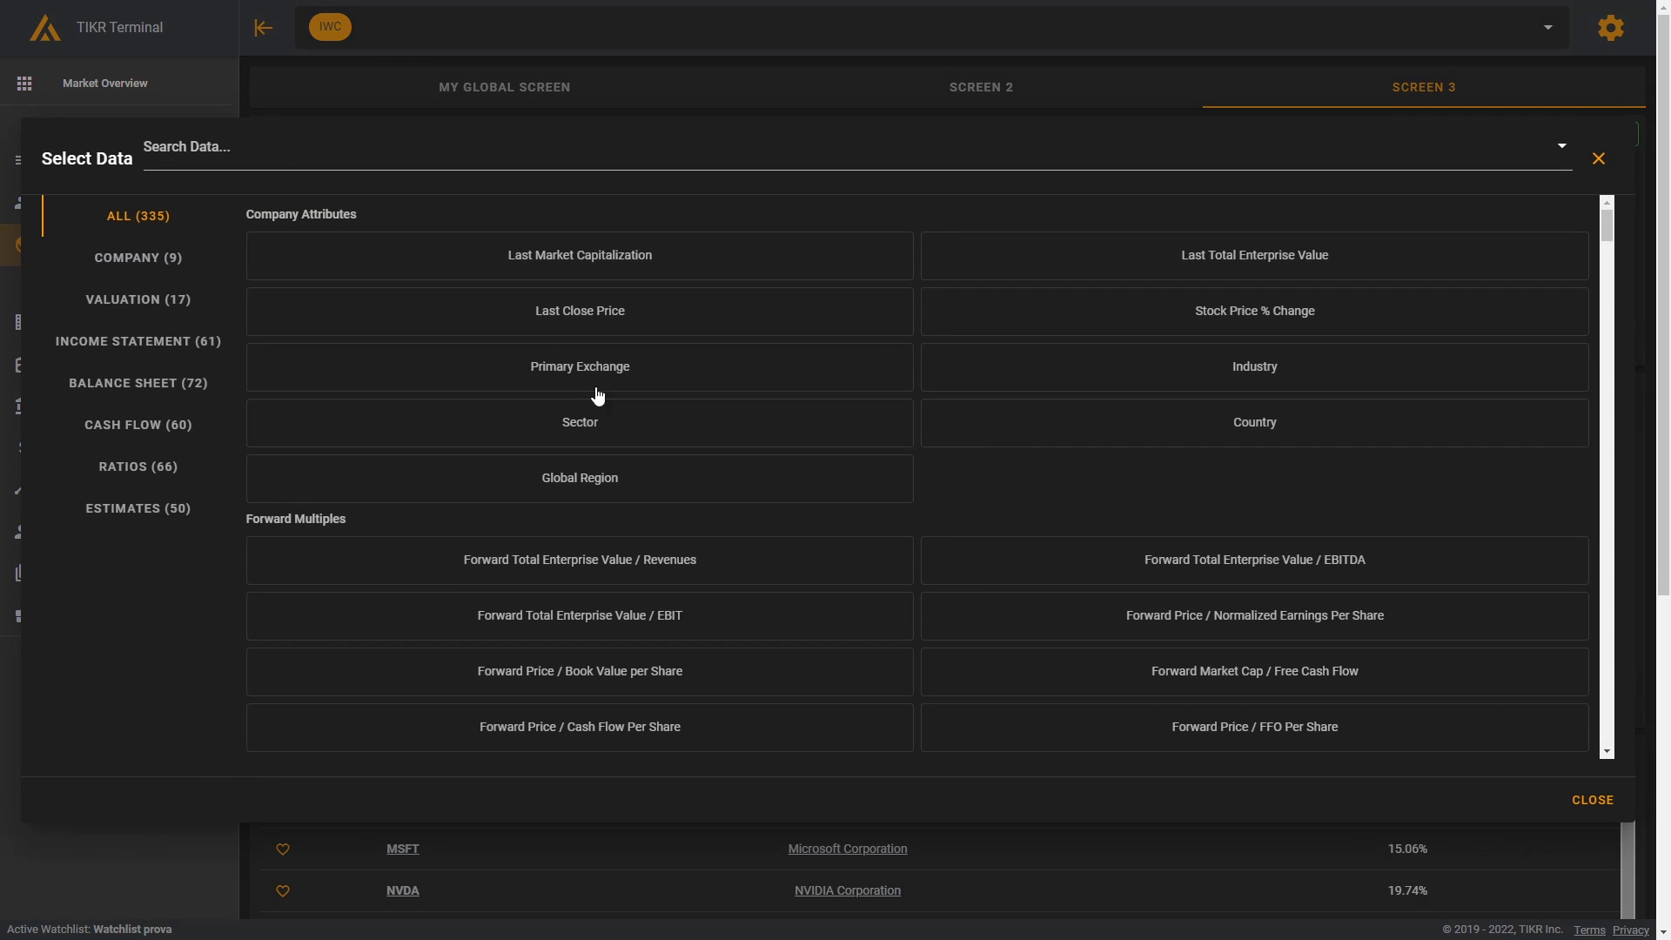
{"action": "left_click", "coordinate": [157, 474]}
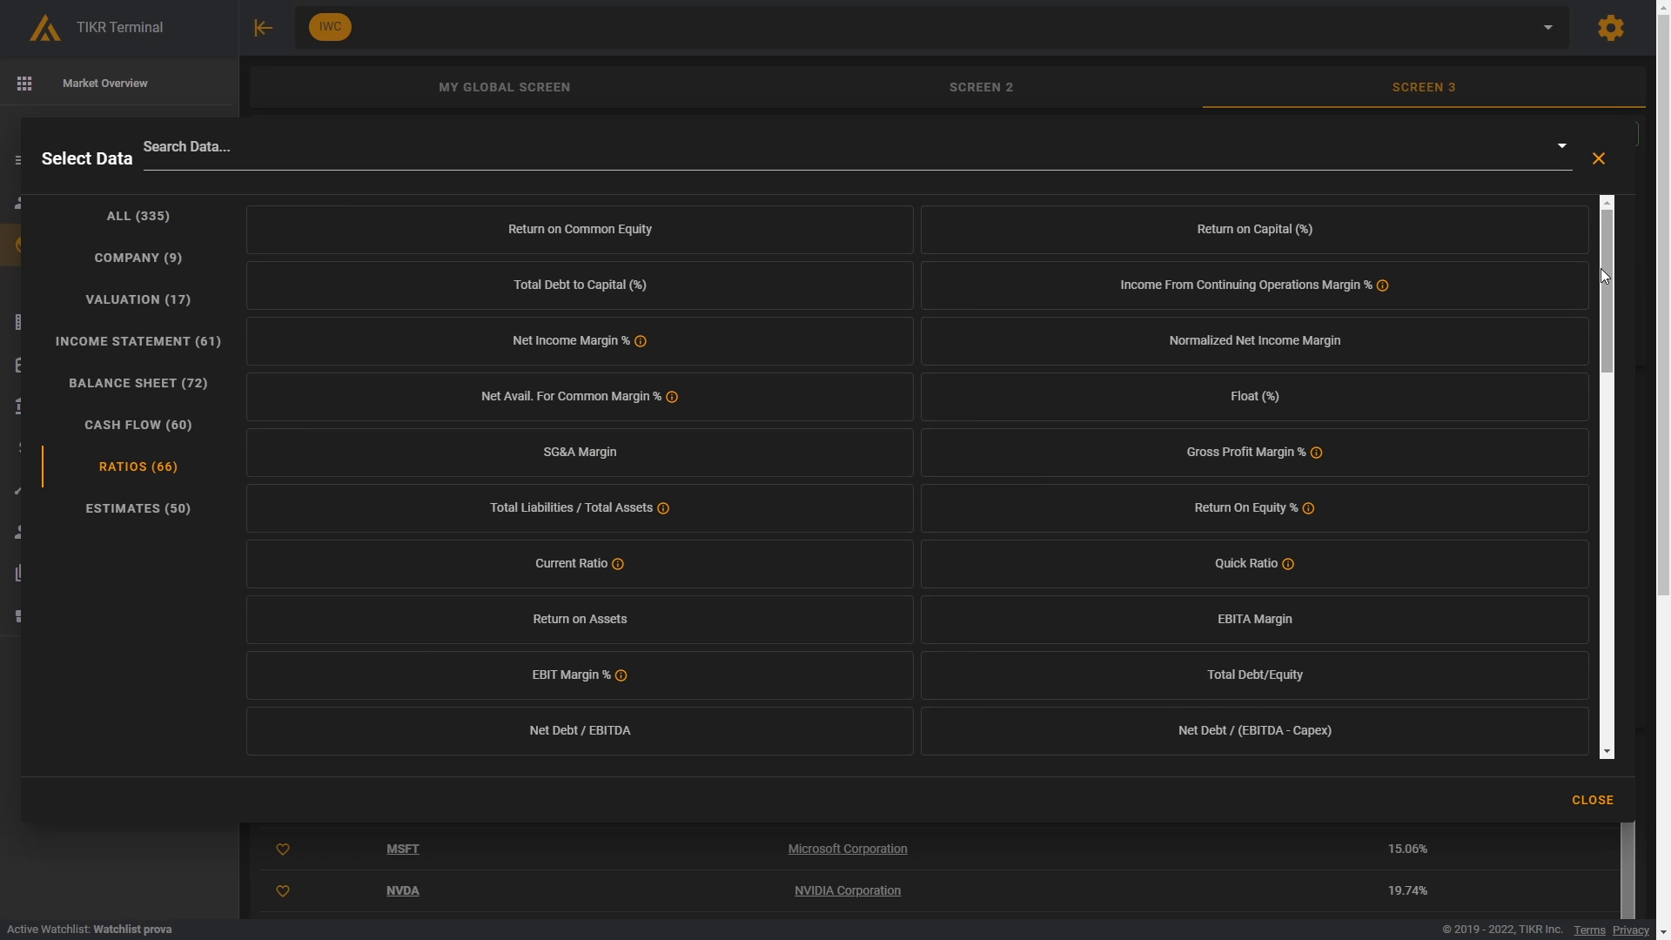
{"action": "scroll", "coordinate": [1152, 500], "scroll_direction": "down", "scroll_amount": 5}
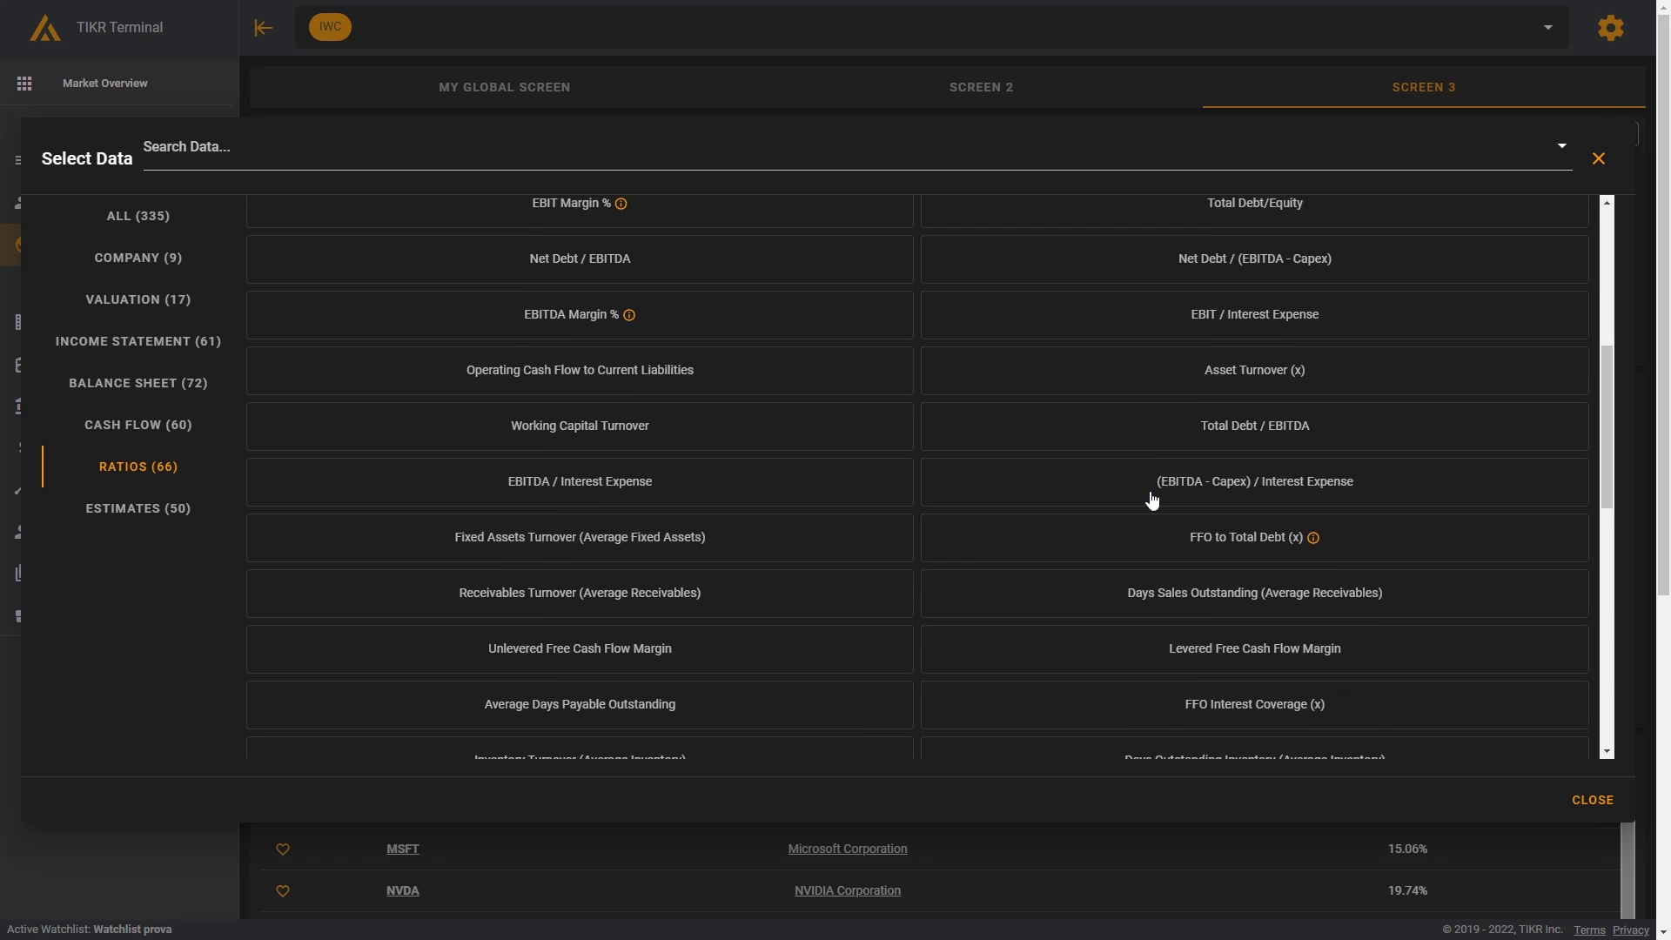
{"action": "scroll", "coordinate": [1420, 435], "scroll_direction": "down", "scroll_amount": 3}
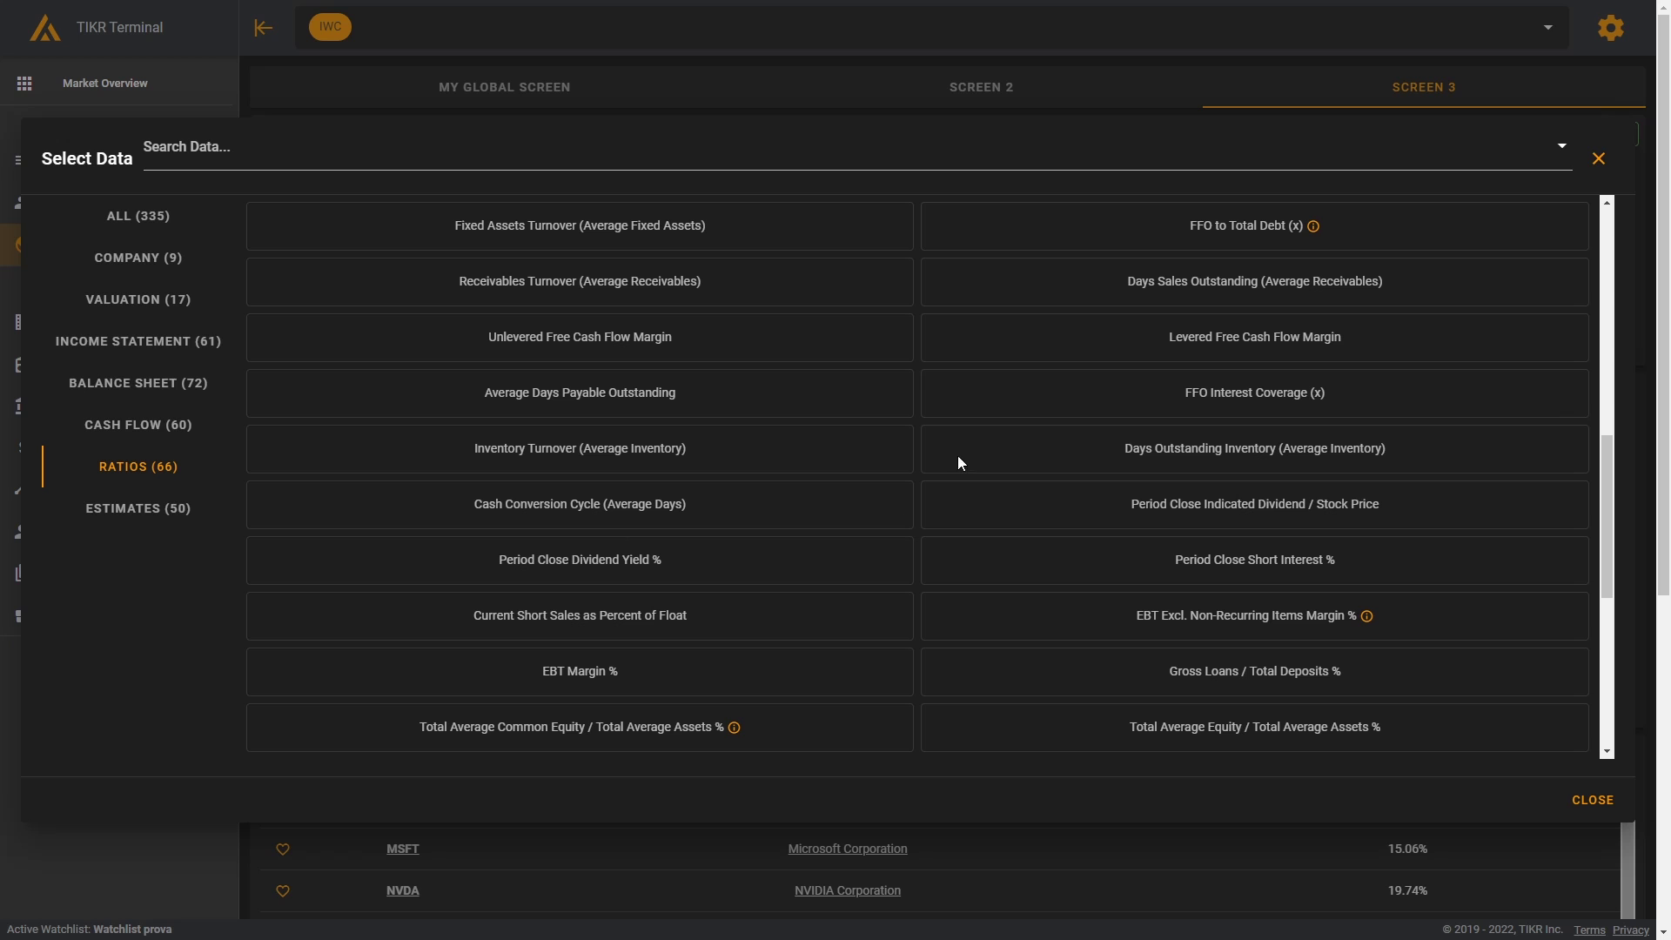
{"action": "scroll", "coordinate": [1058, 478], "scroll_direction": "down", "scroll_amount": 5}
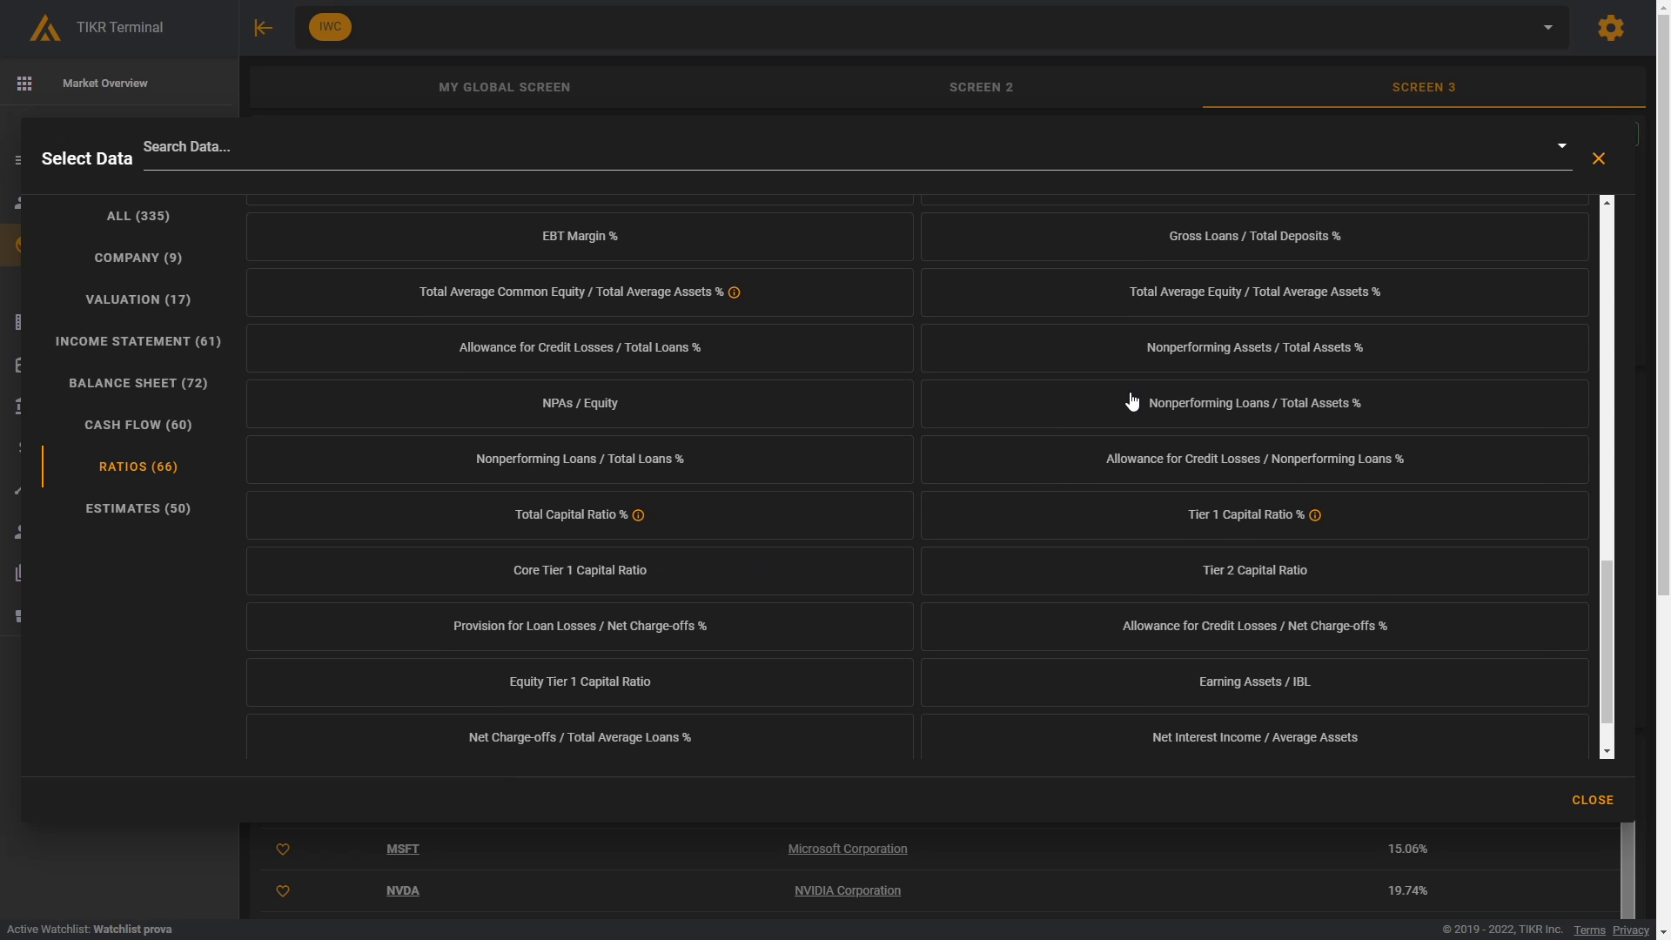
{"action": "left_click", "coordinate": [1599, 160]}
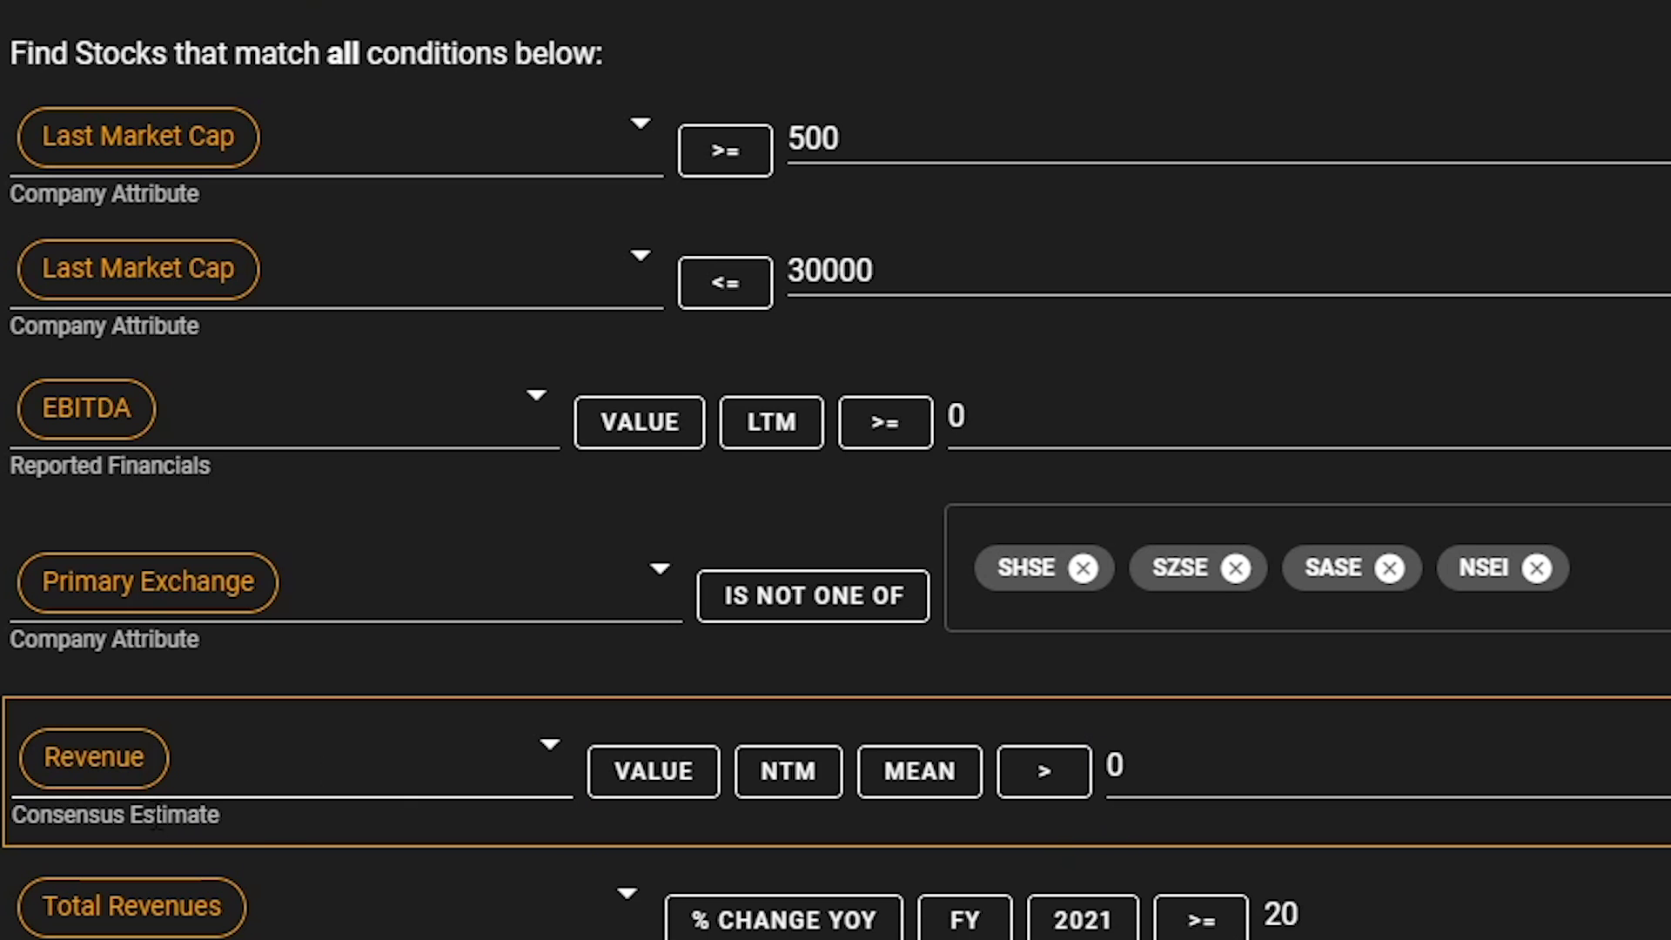
Step: Check the revenue conditions in Screen 2 and set the Trailing TEV/EBITDA condition to display only
{"action": "left_click", "coordinate": [1258, 751]}
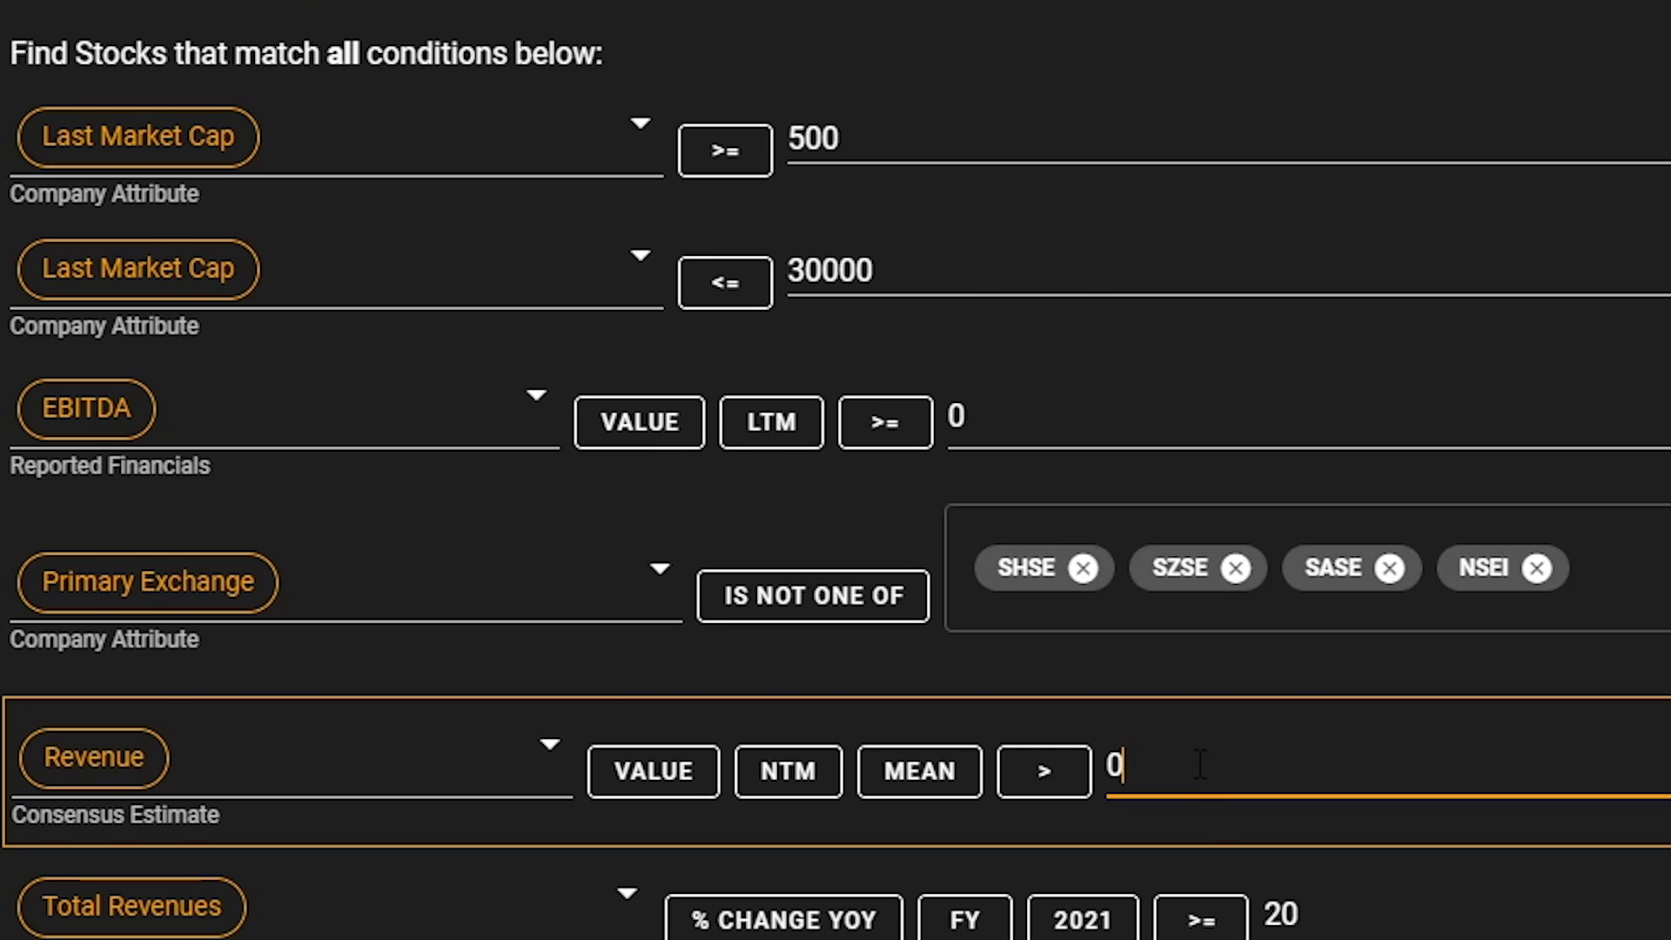
{"action": "left_click", "coordinate": [627, 896]}
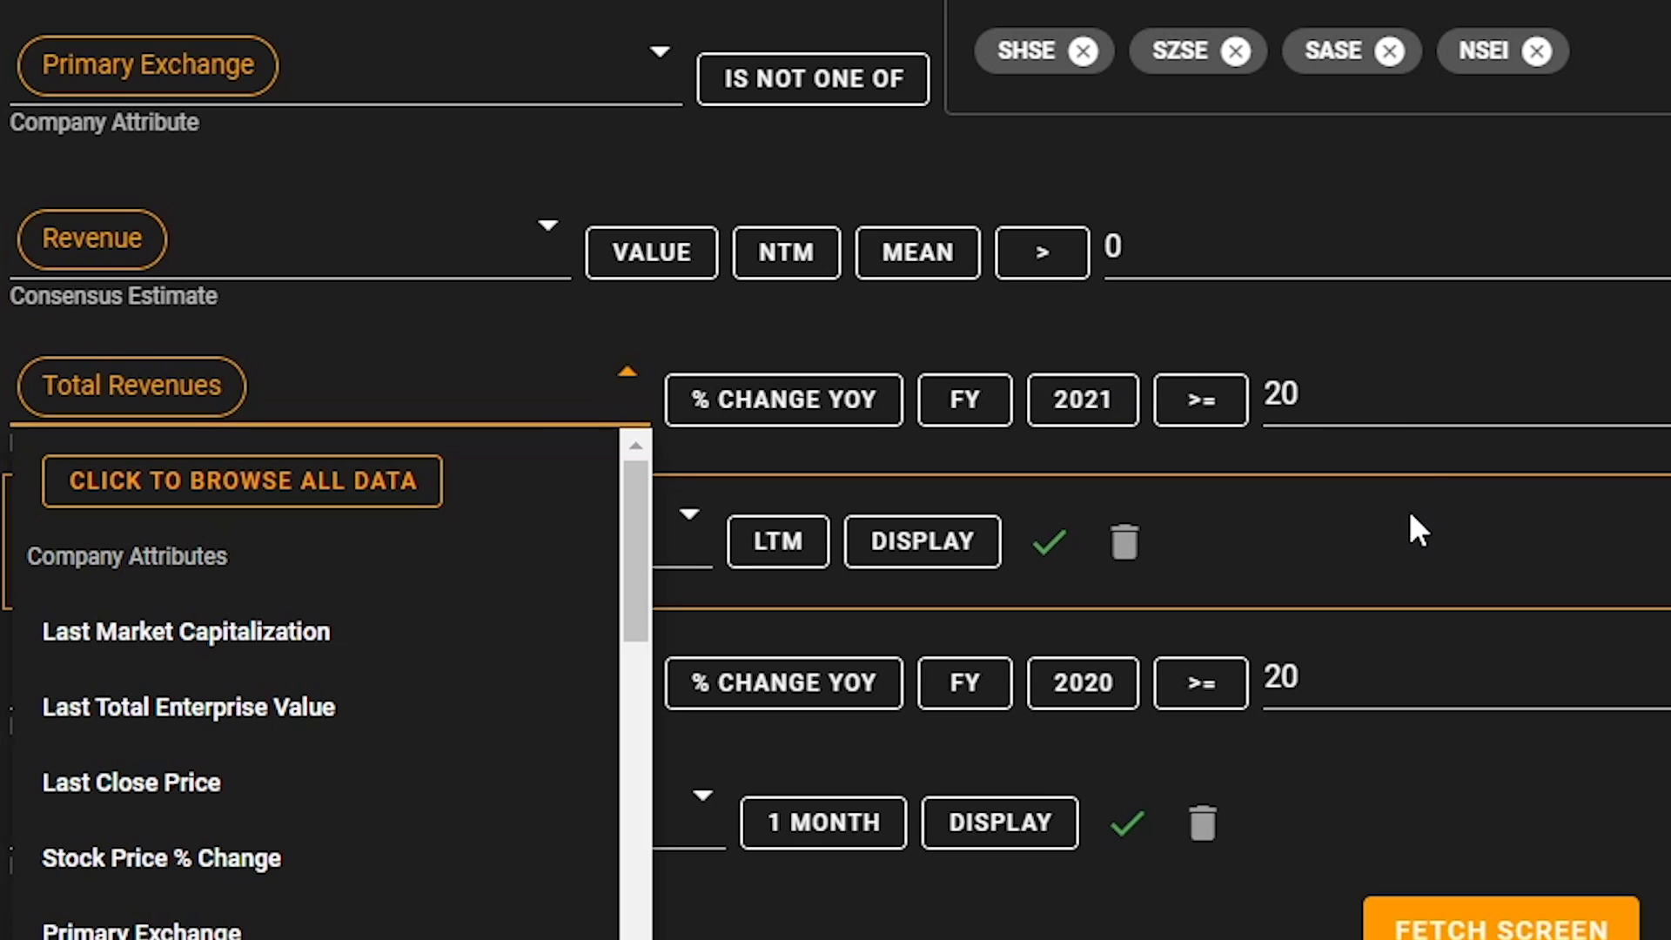
{"action": "left_click", "coordinate": [1332, 424]}
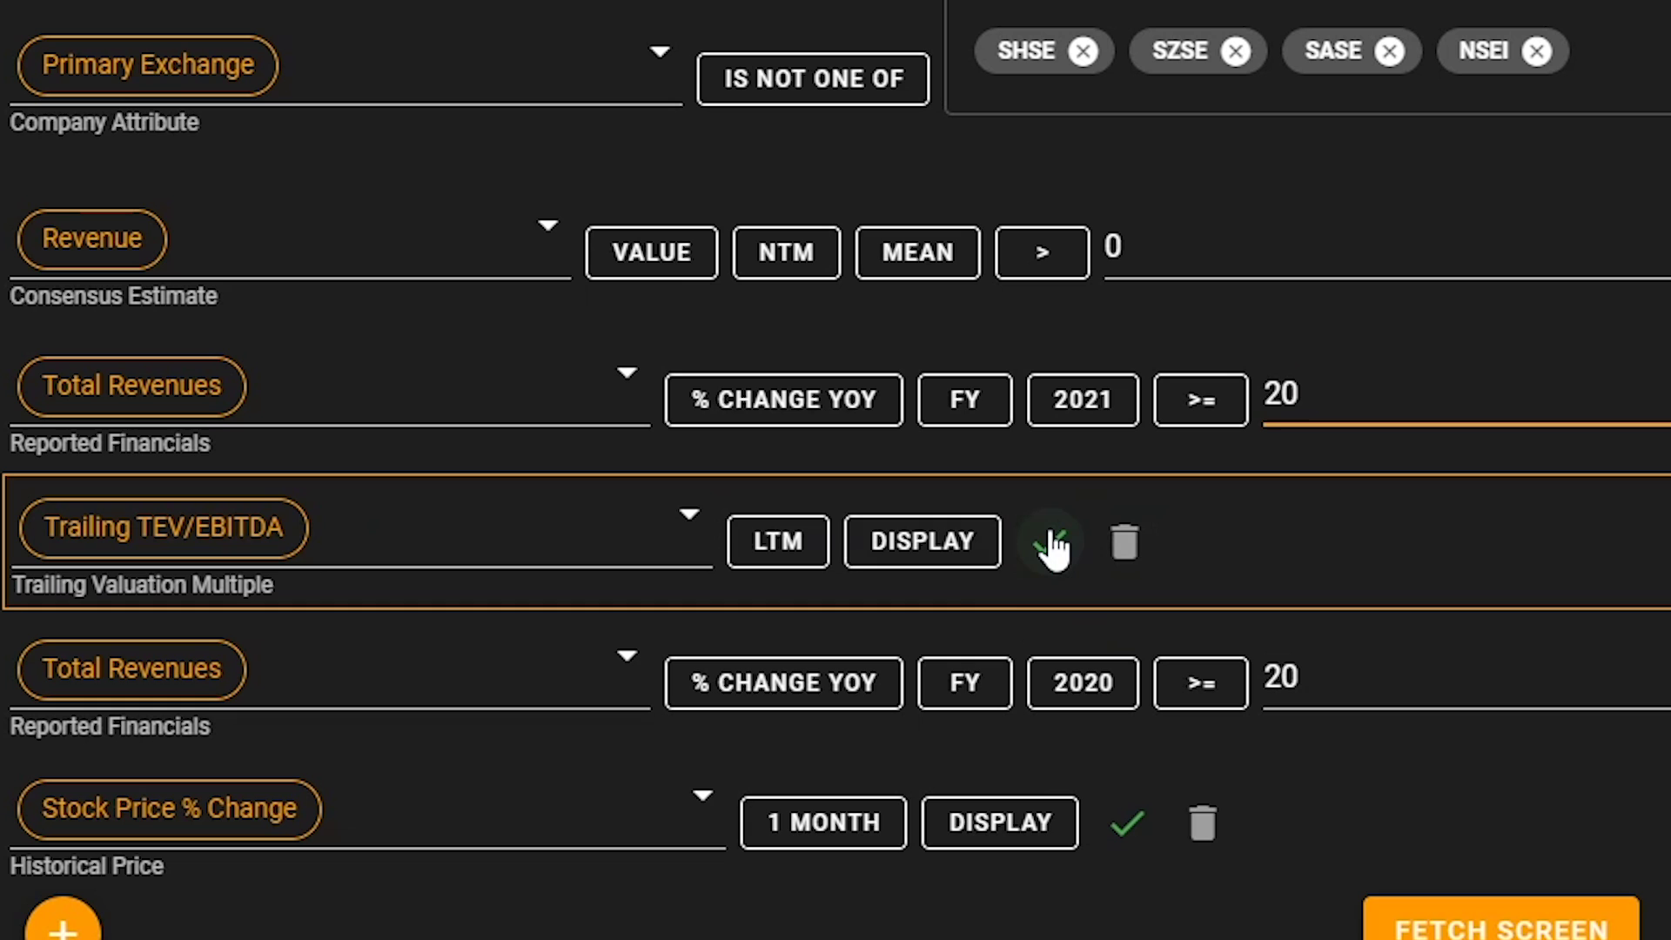
{"action": "left_click", "coordinate": [947, 575]}
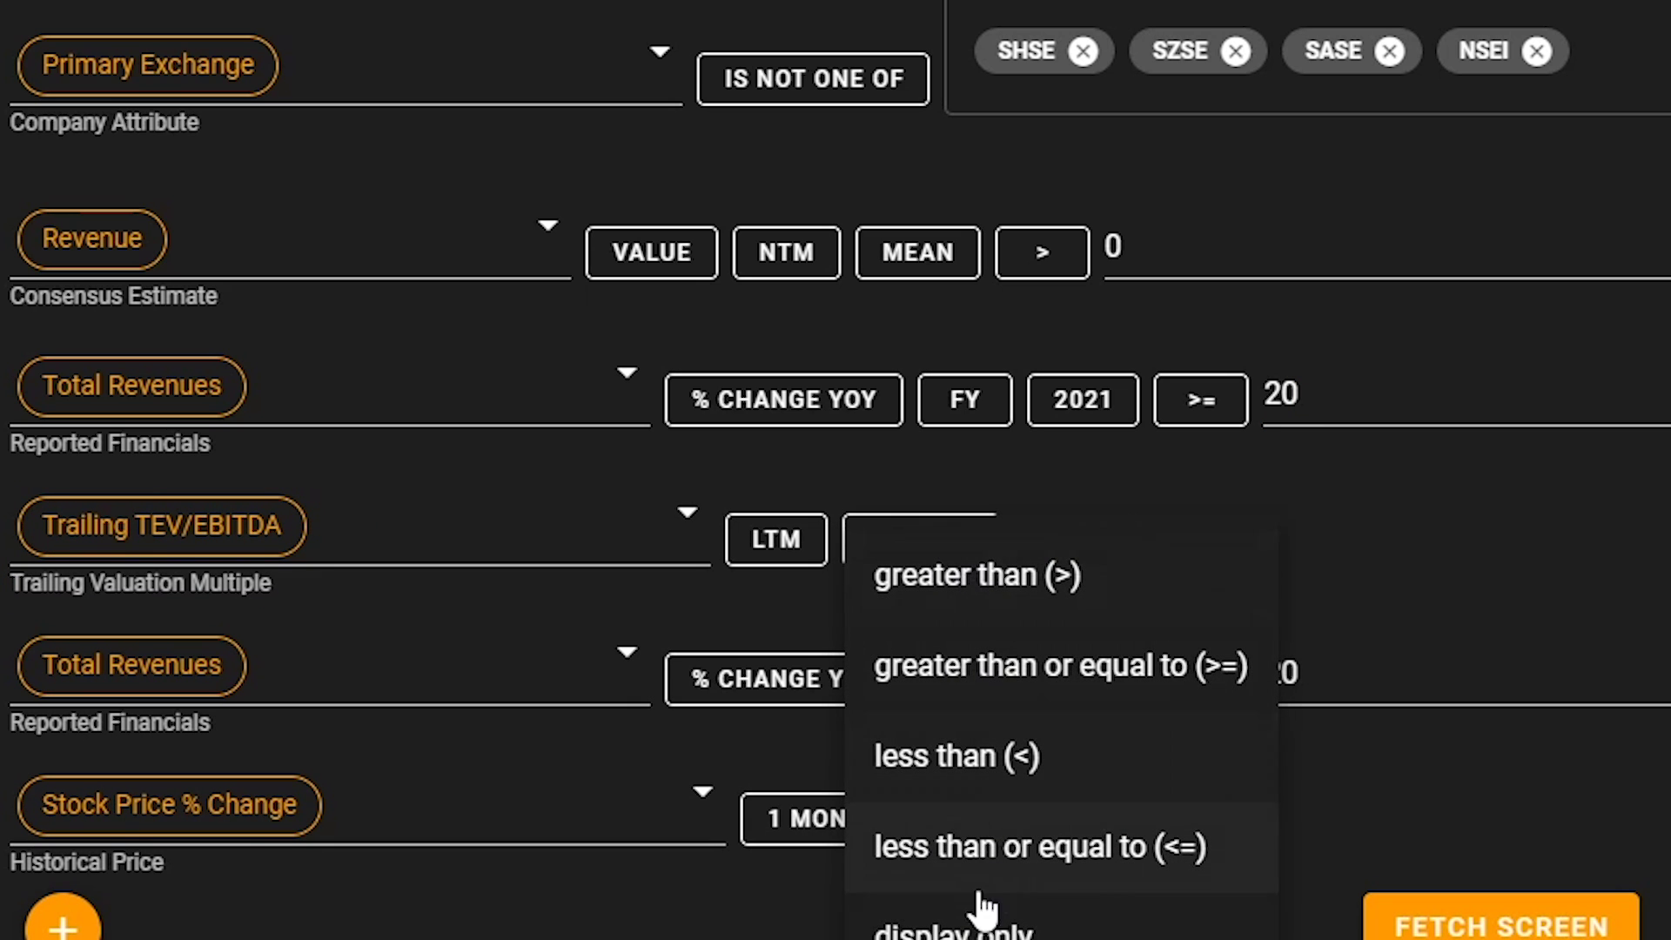
{"action": "left_click", "coordinate": [953, 924]}
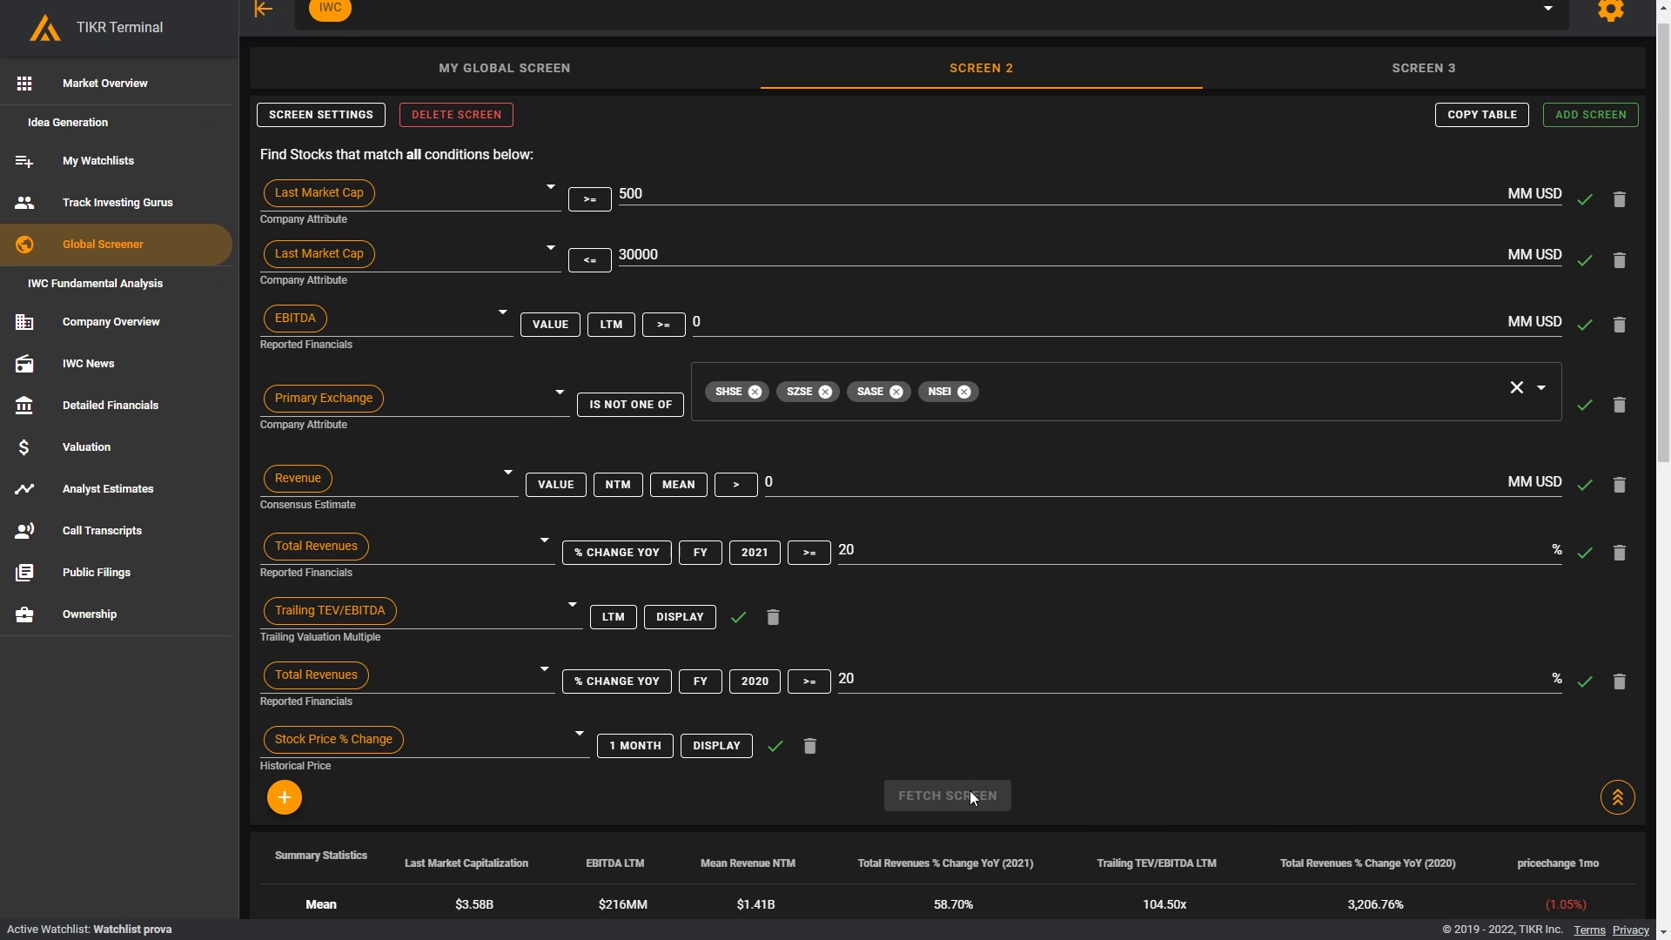
Step: Examine Screen 2's summary statistics and page through its table of matching companies
{"action": "scroll", "coordinate": [1549, 922], "scroll_direction": "down", "scroll_amount": 3}
{"action": "scroll", "coordinate": [1074, 701], "scroll_direction": "down", "scroll_amount": 3}
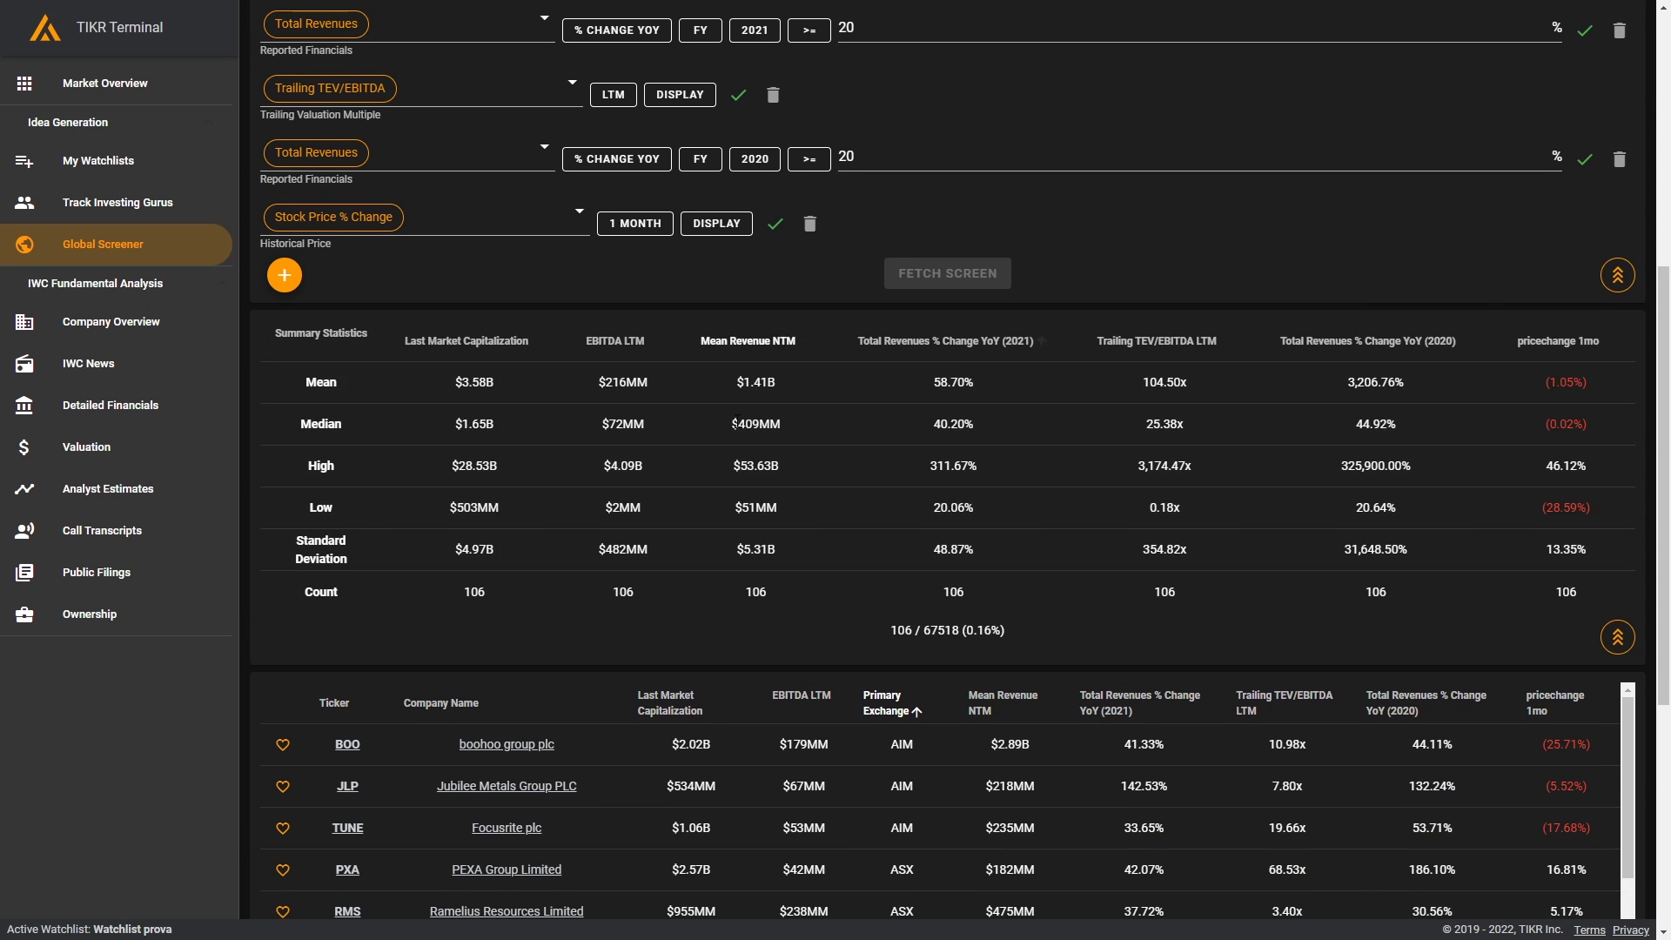
{"action": "scroll", "coordinate": [1000, 365], "scroll_direction": "up", "scroll_amount": 4}
{"action": "scroll", "coordinate": [1114, 428], "scroll_direction": "down", "scroll_amount": 2}
{"action": "scroll", "coordinate": [1113, 428], "scroll_direction": "down", "scroll_amount": 2}
{"action": "left_click_drag", "start_coordinate": [915, 638], "coordinate": [905, 638]}
{"action": "scroll", "coordinate": [916, 640], "scroll_direction": "down", "scroll_amount": 5}
{"action": "left_click", "coordinate": [1597, 872]}
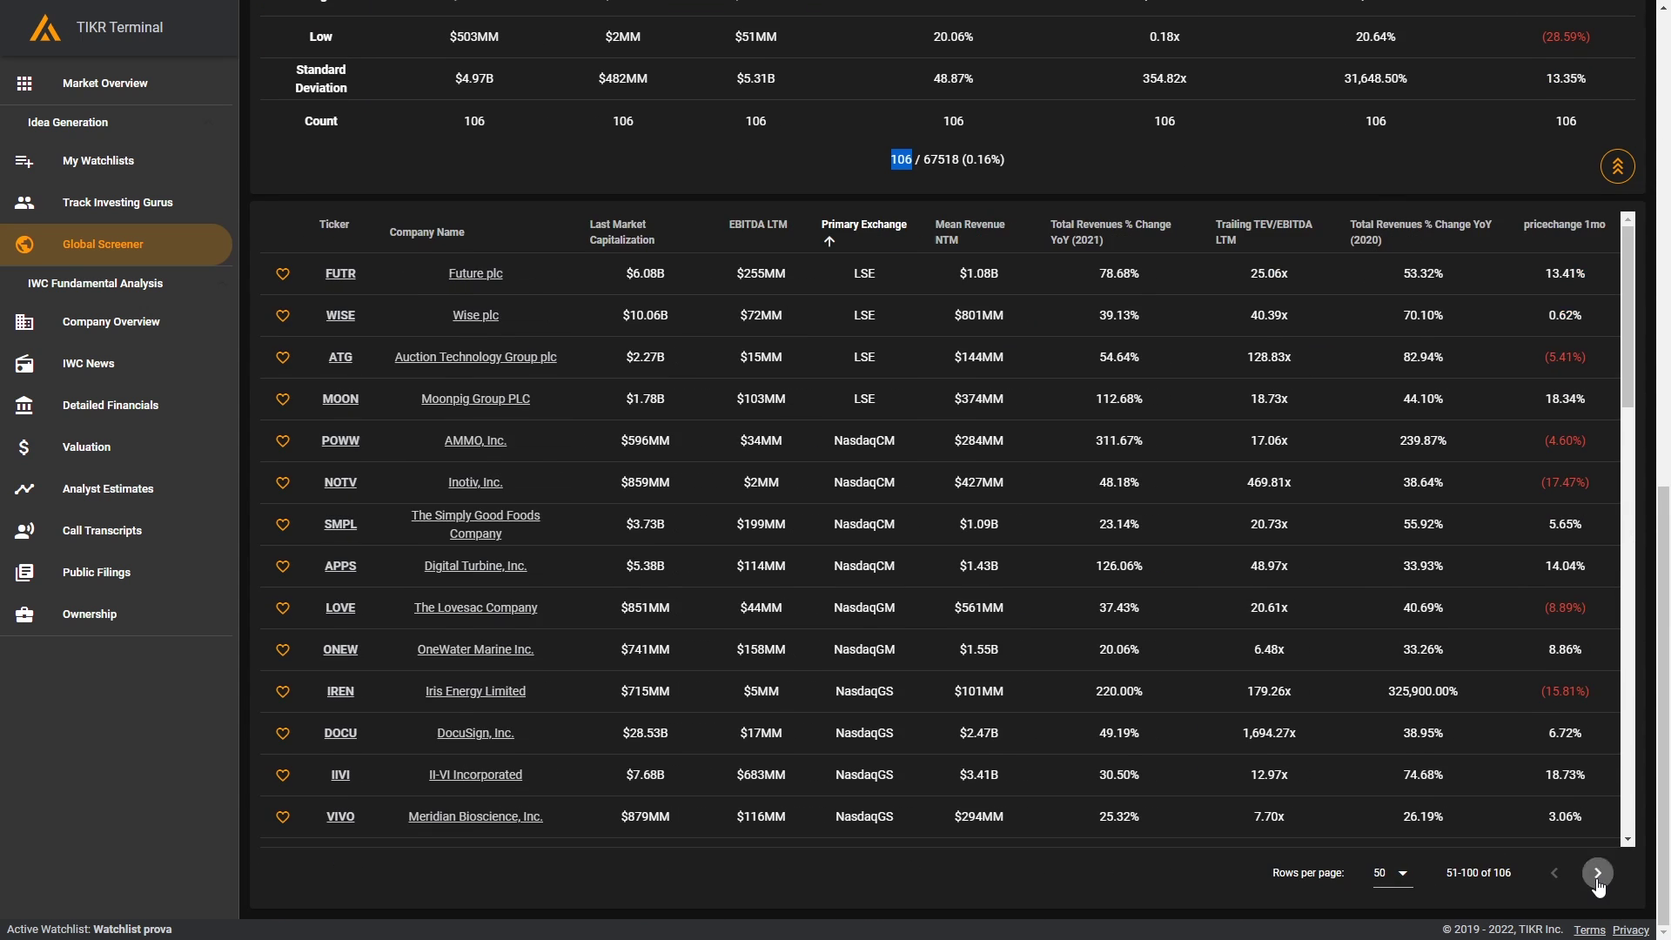
{"action": "left_click", "coordinate": [1597, 873]}
{"action": "scroll", "coordinate": [1255, 555], "scroll_direction": "up", "scroll_amount": 7}
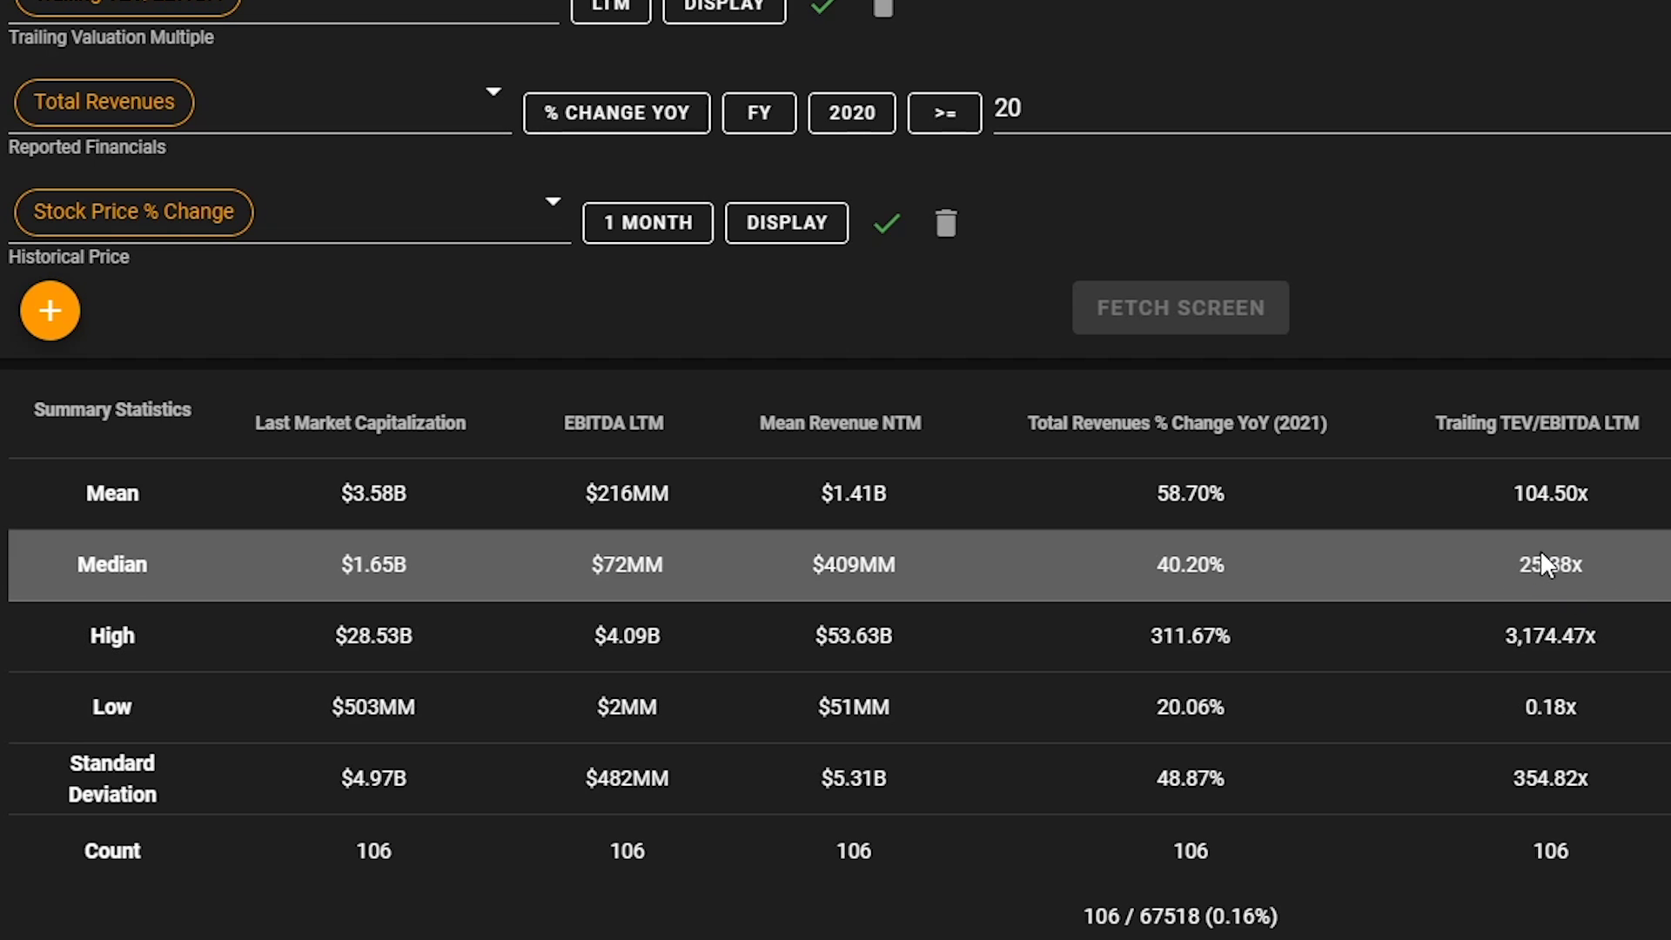
{"action": "scroll", "coordinate": [1594, 880], "scroll_direction": "down", "scroll_amount": 5}
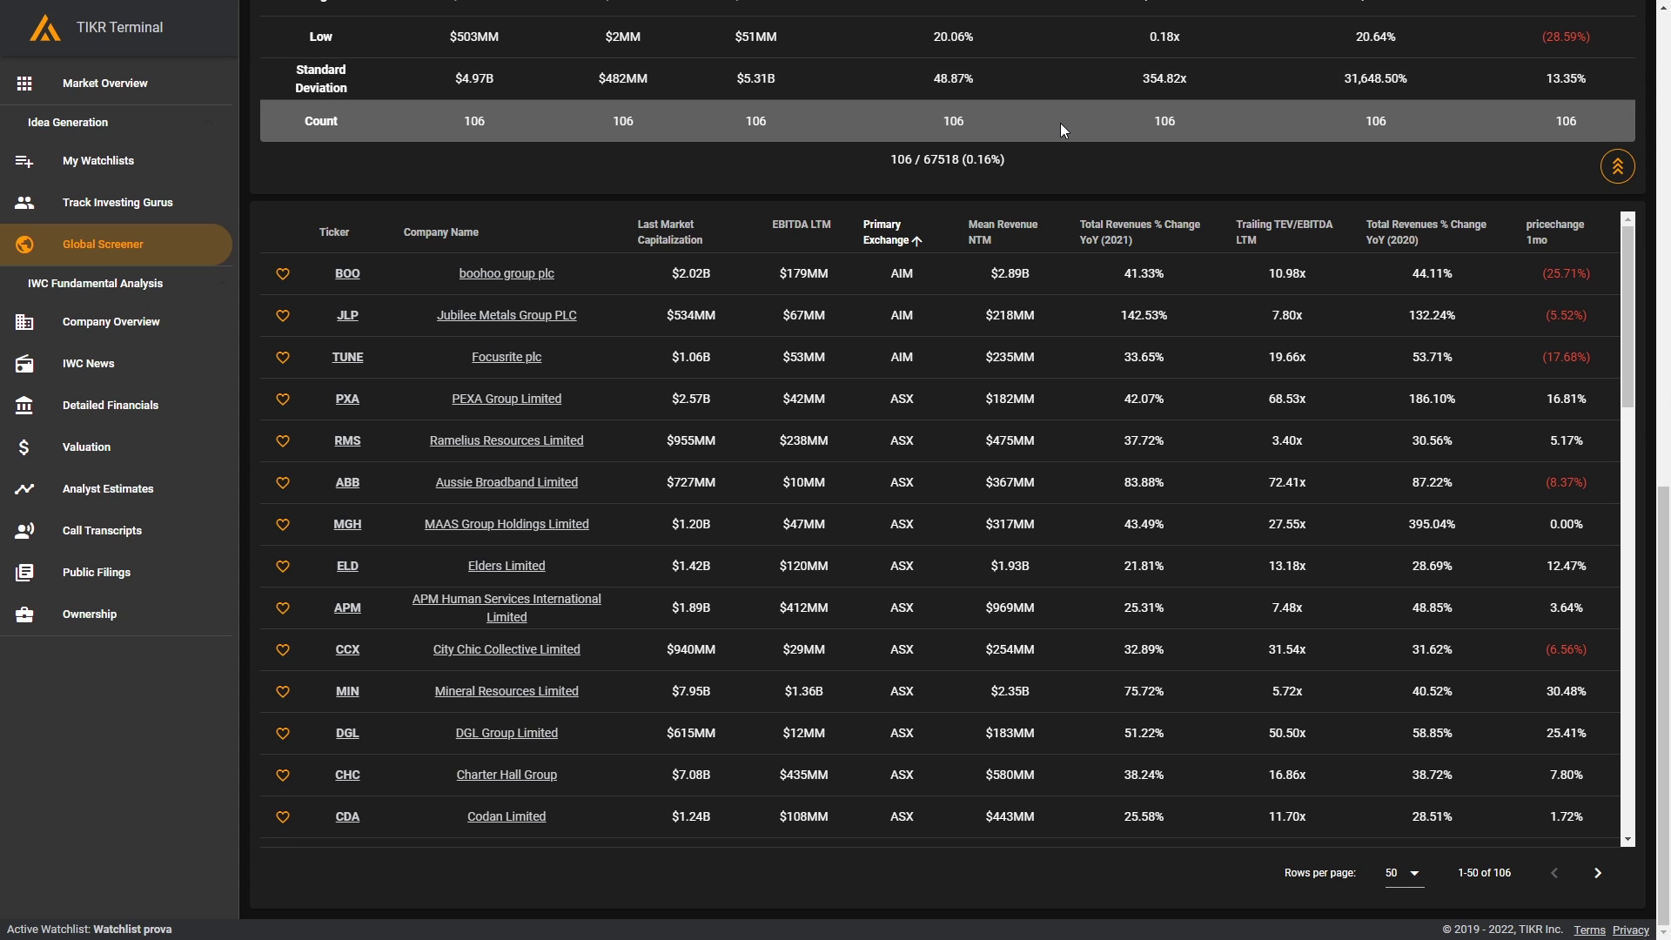
{"action": "scroll", "coordinate": [1059, 123], "scroll_direction": "up", "scroll_amount": 10}
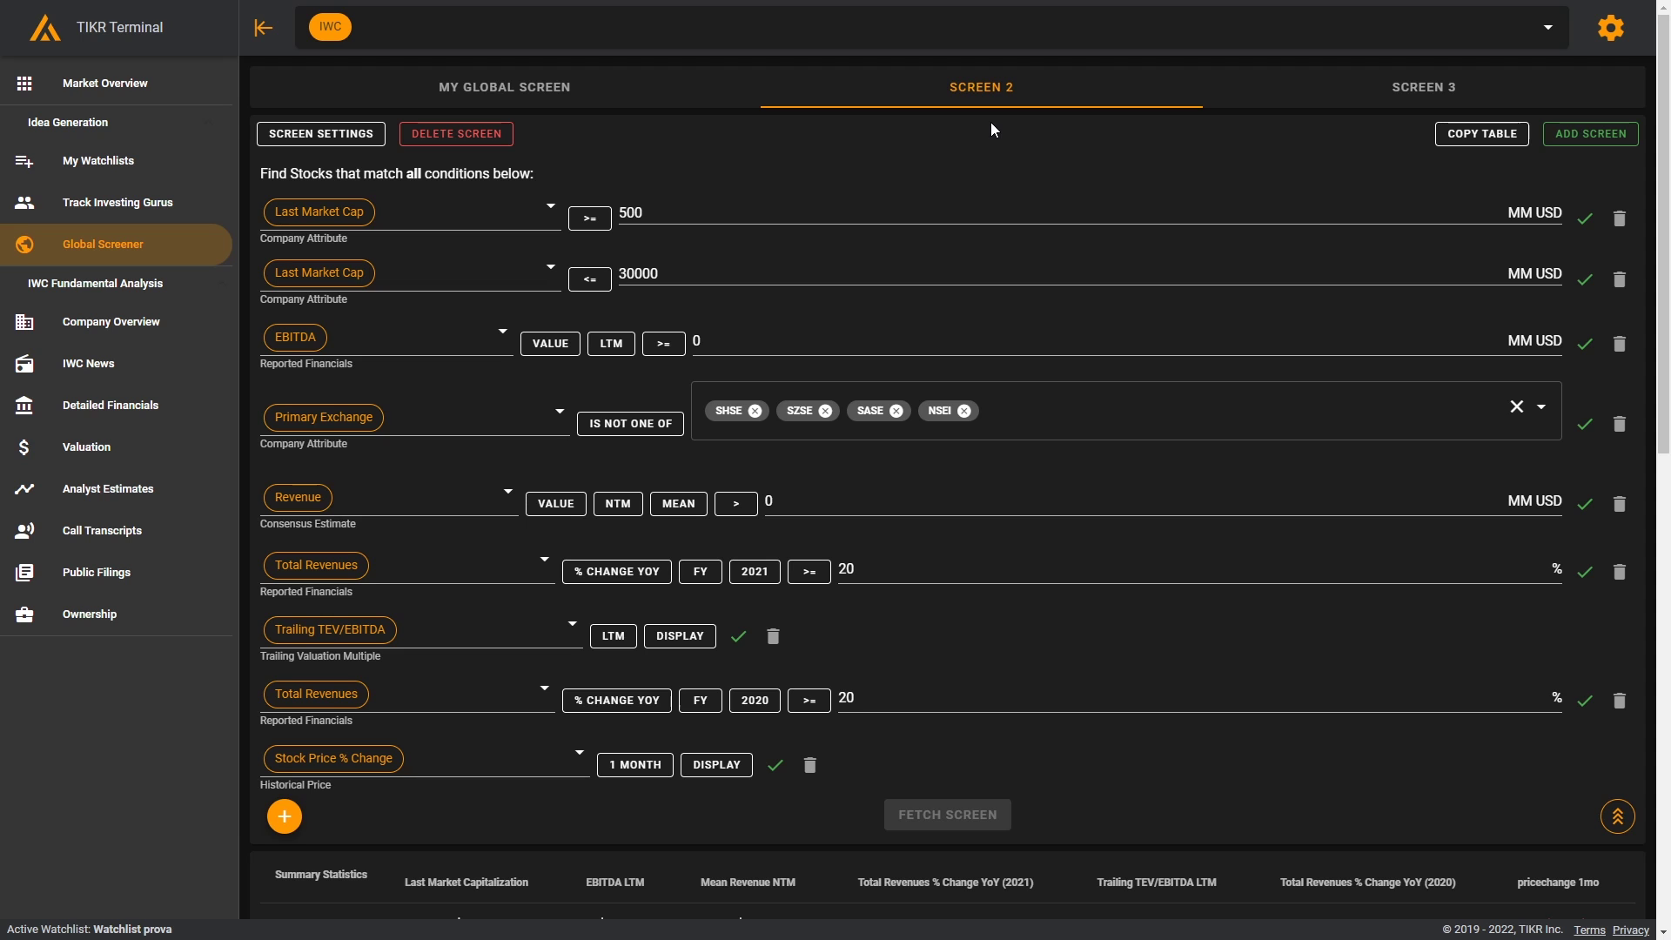
Step: Search for the ticker amzn and open the company overview of Amazon.com, Inc. on NasdaqGS
{"action": "left_click", "coordinate": [482, 18]}
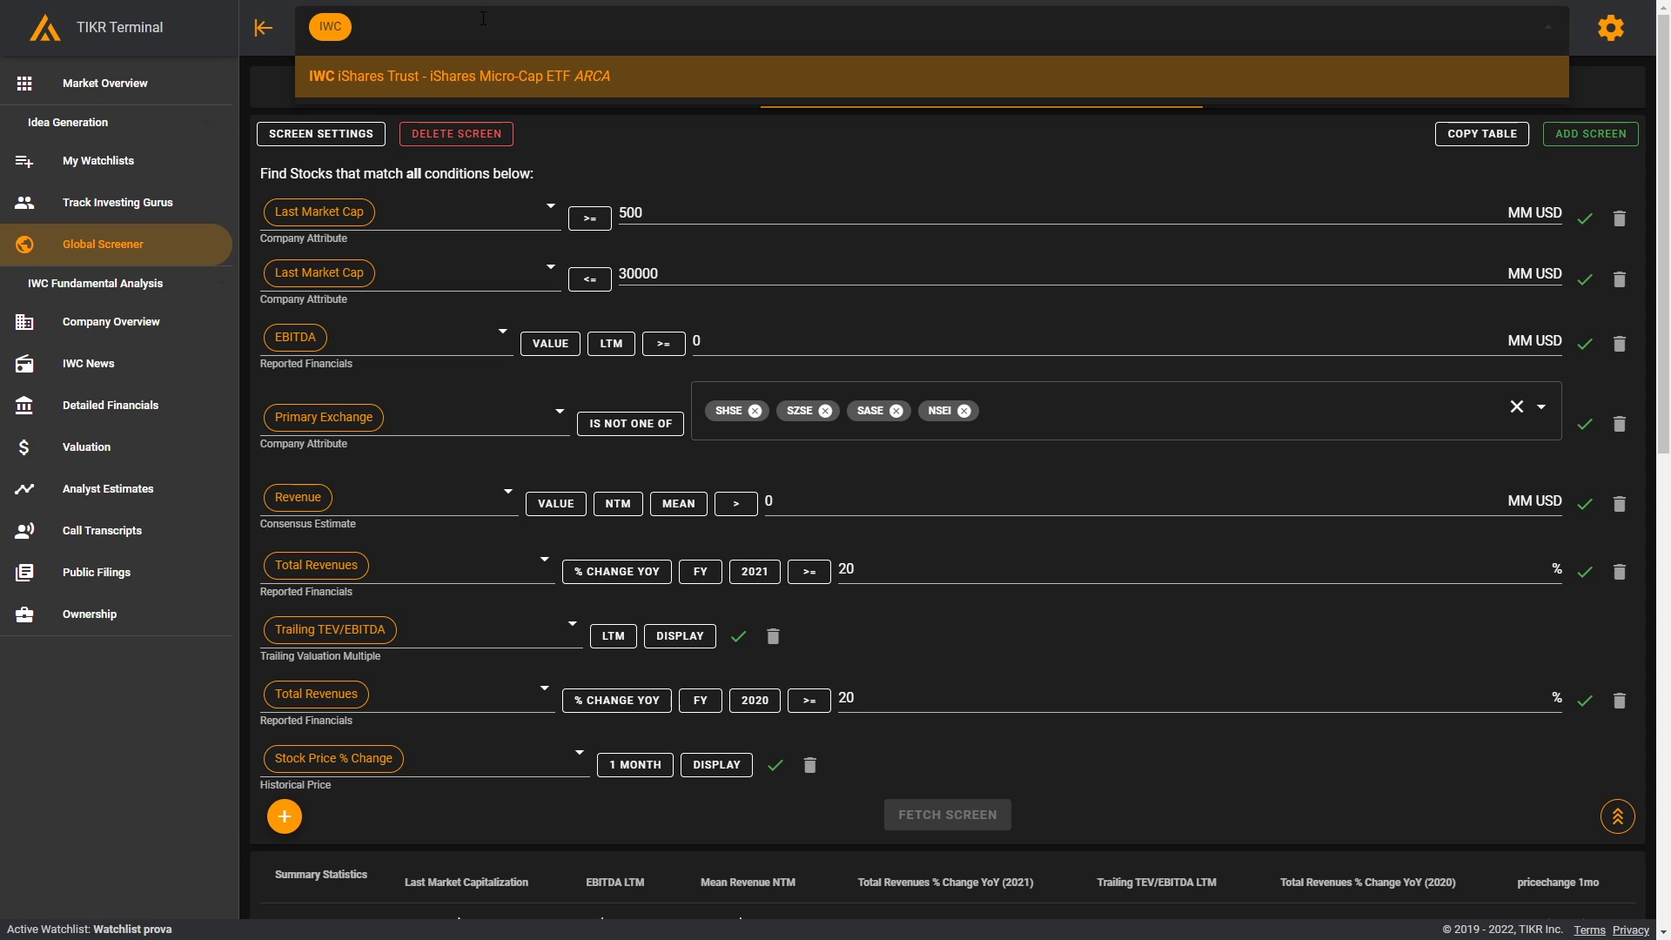
{"action": "key", "text": "BackSpace"}
{"action": "type", "text": "amzn"}
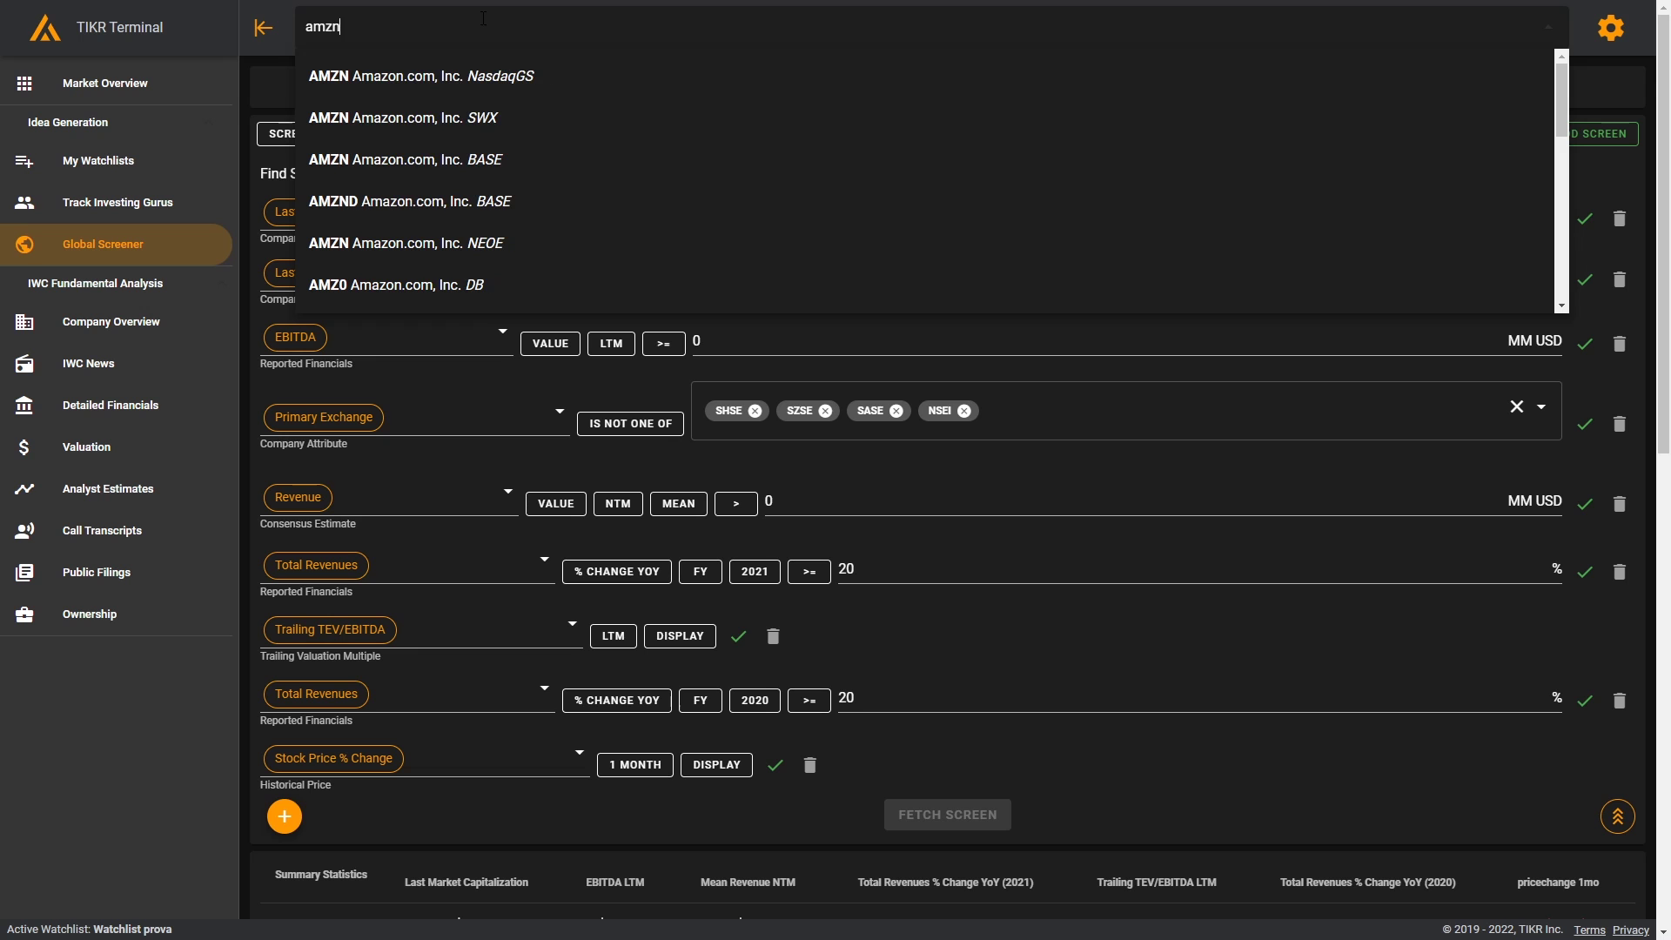
{"action": "left_click", "coordinate": [597, 78]}
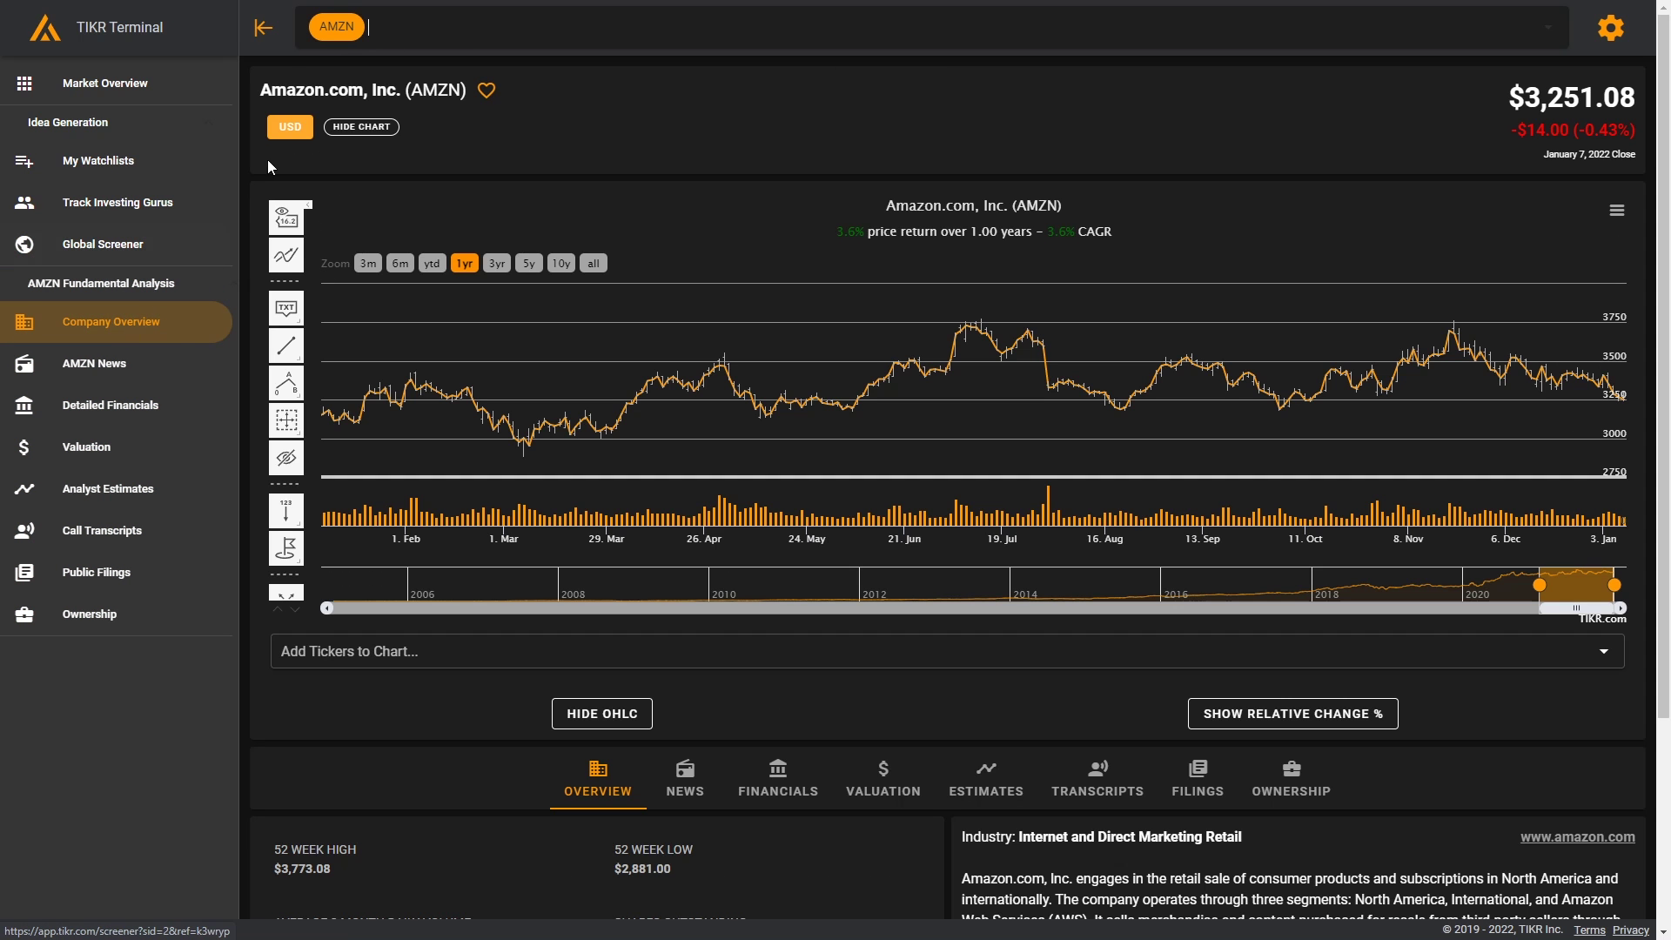
Step: Collapse the navigation sidebar and hide the price chart on Amazon's company overview
{"action": "left_click", "coordinate": [264, 29]}
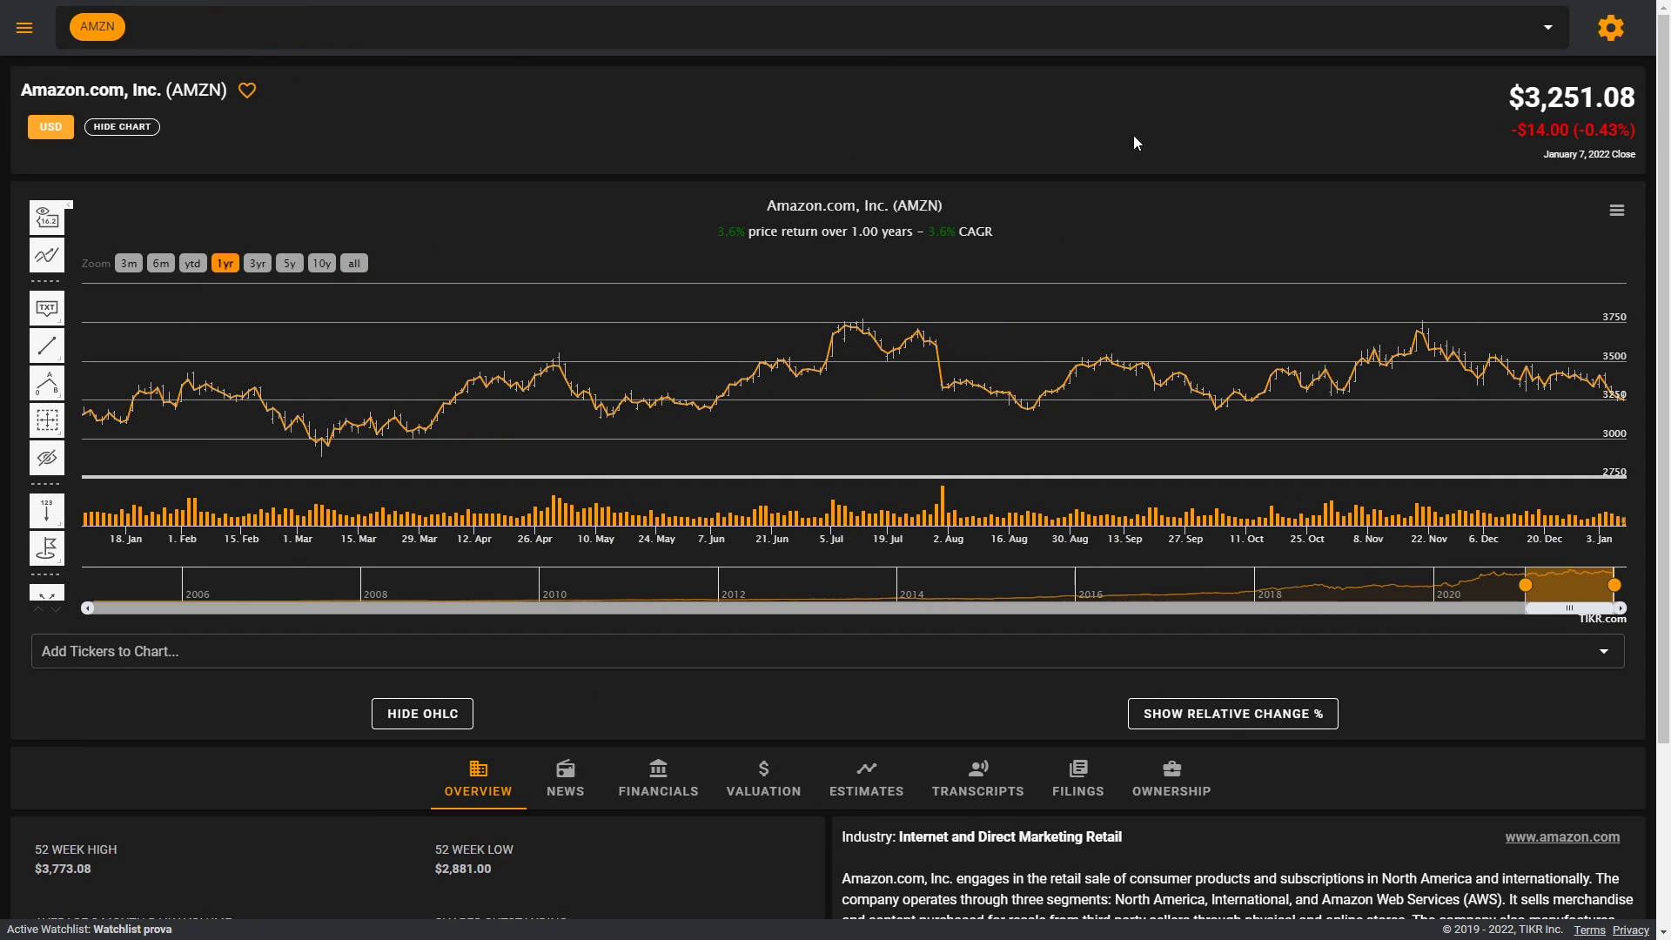
{"action": "left_click_drag", "start_coordinate": [1509, 103], "coordinate": [1621, 104]}
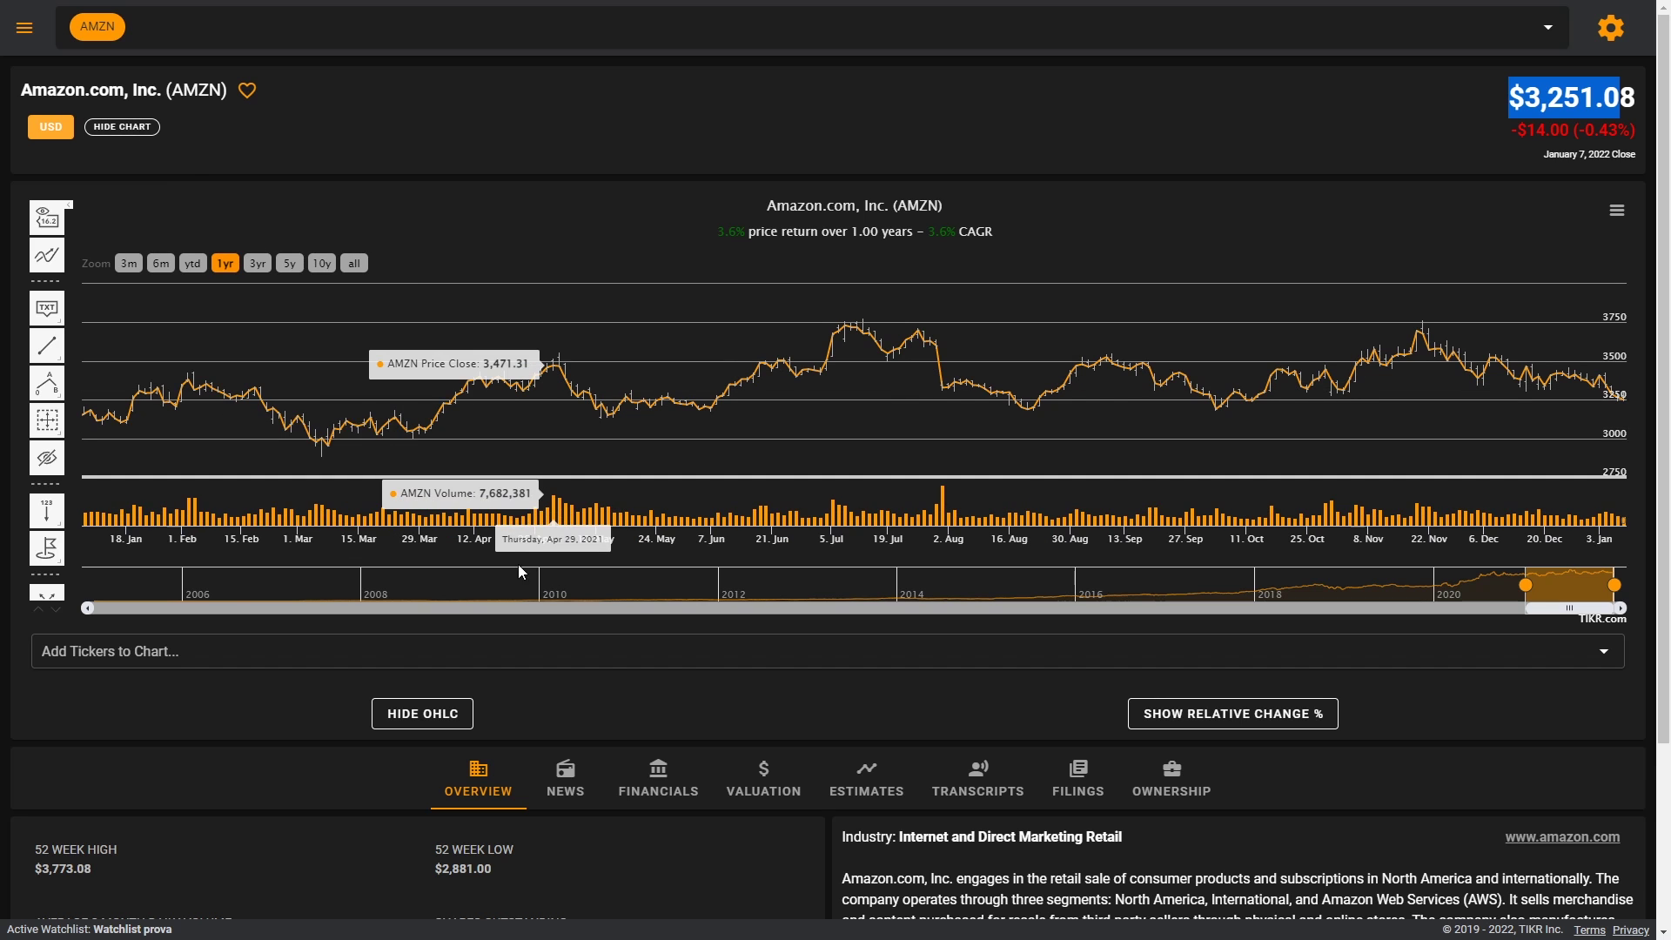
{"action": "left_click", "coordinate": [146, 128]}
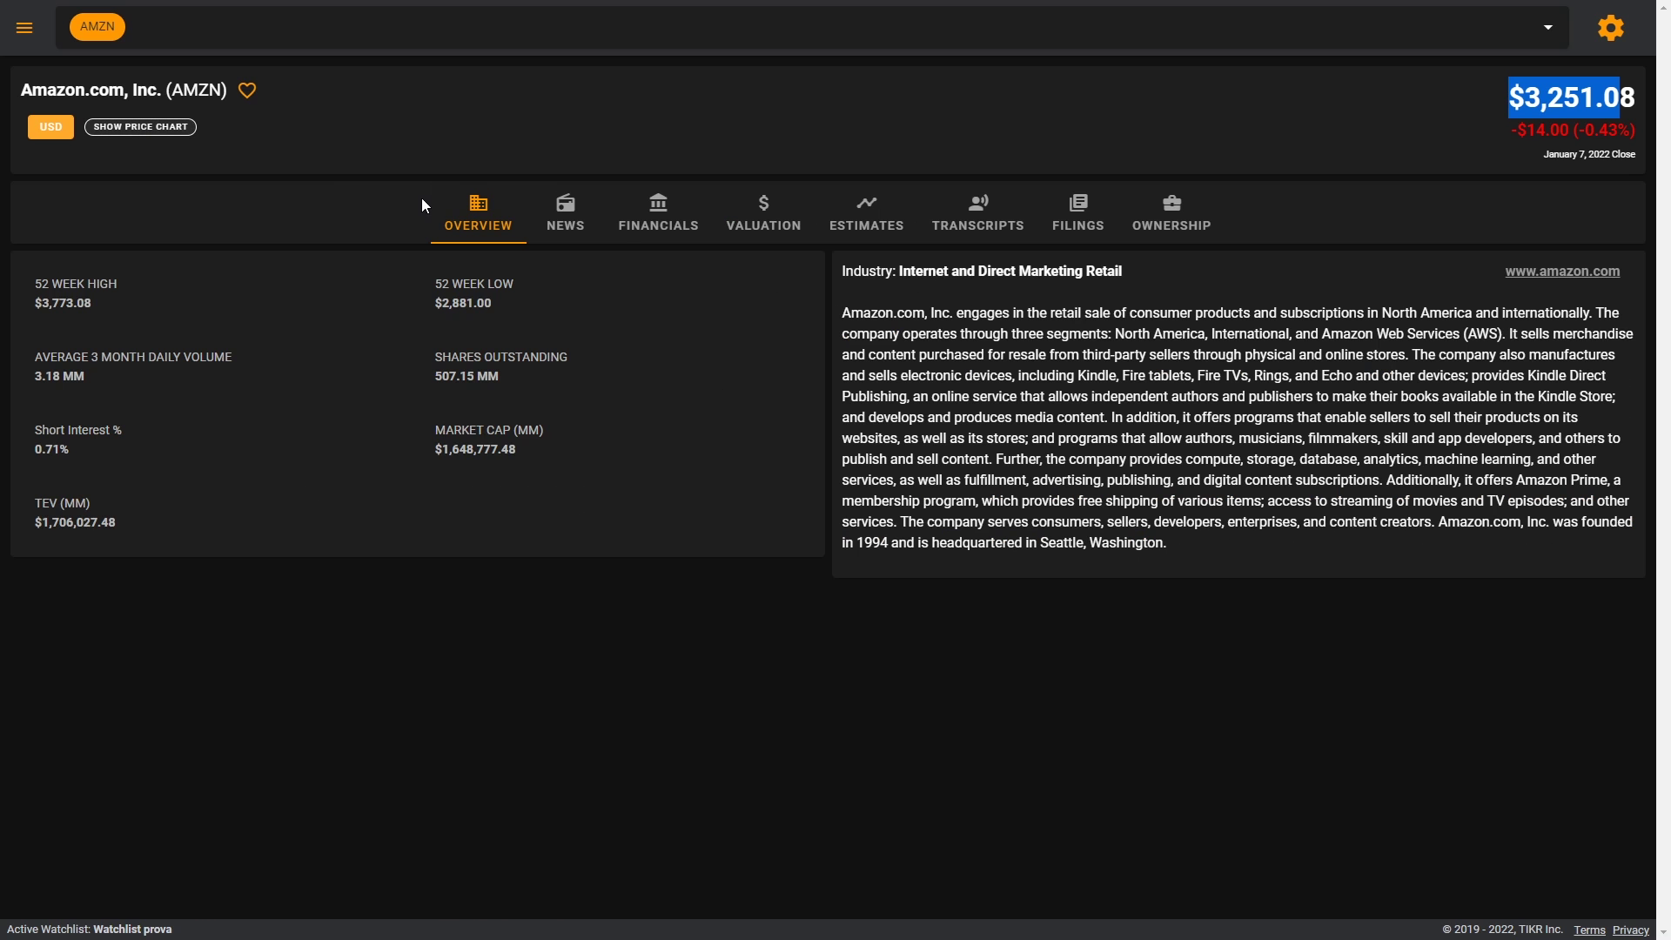
{"action": "left_click", "coordinate": [1475, 116]}
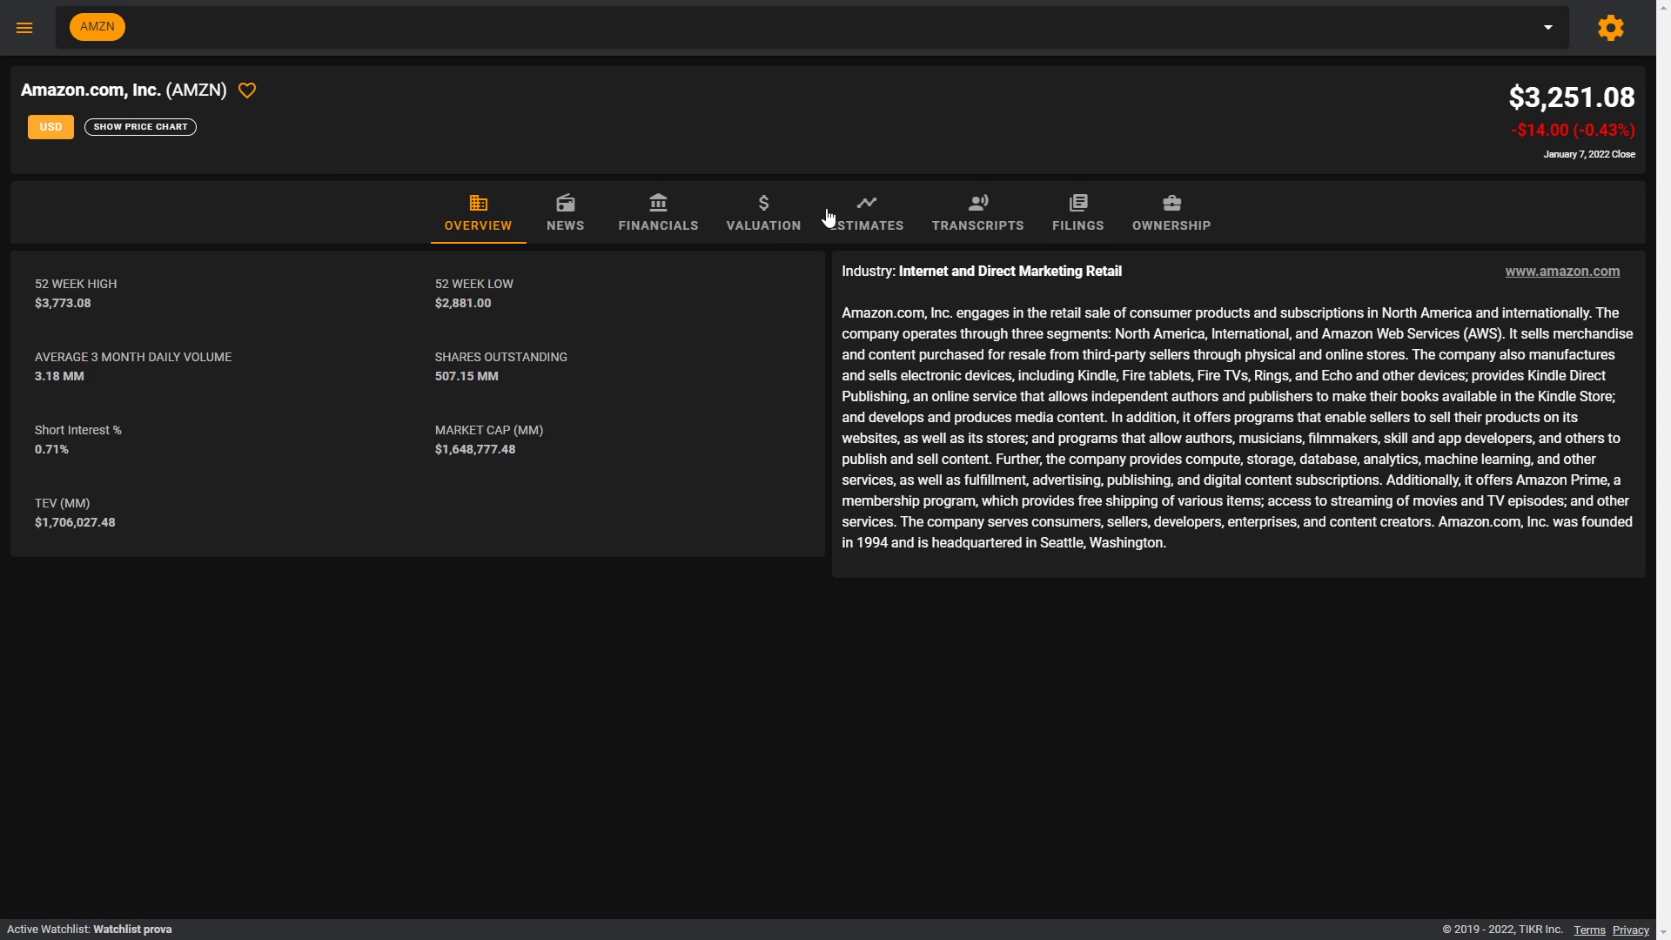
Step: Turn on Business Owner Mode in the settings to hide all stock prices
{"action": "left_click", "coordinate": [1613, 33]}
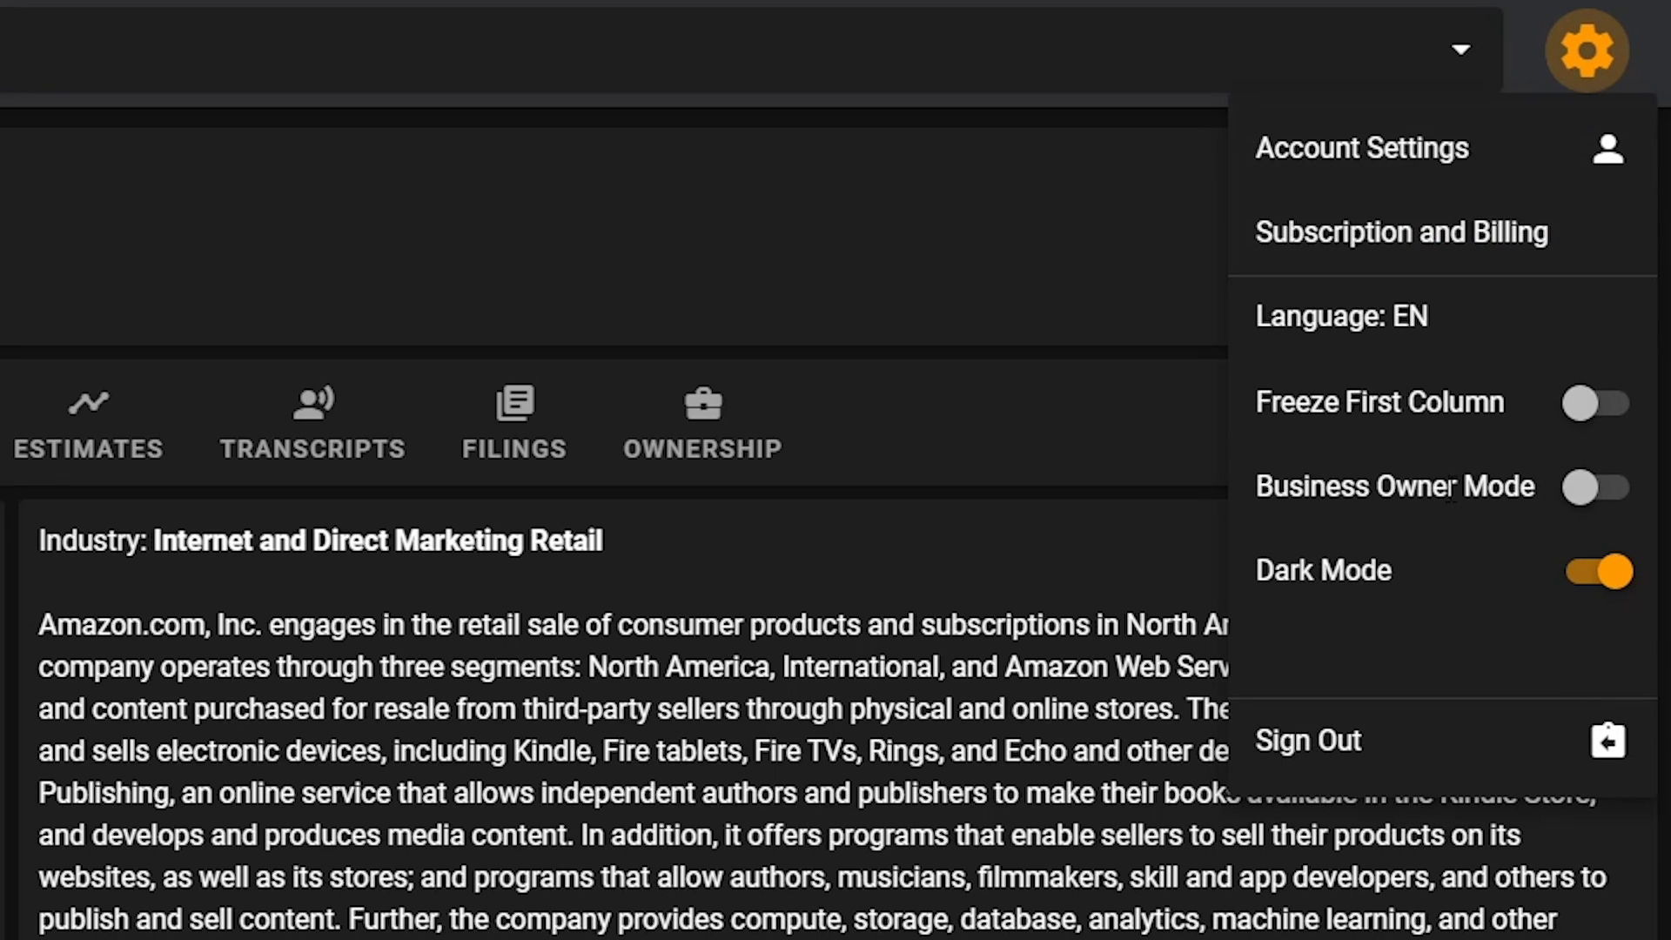
{"action": "left_click", "coordinate": [1590, 507]}
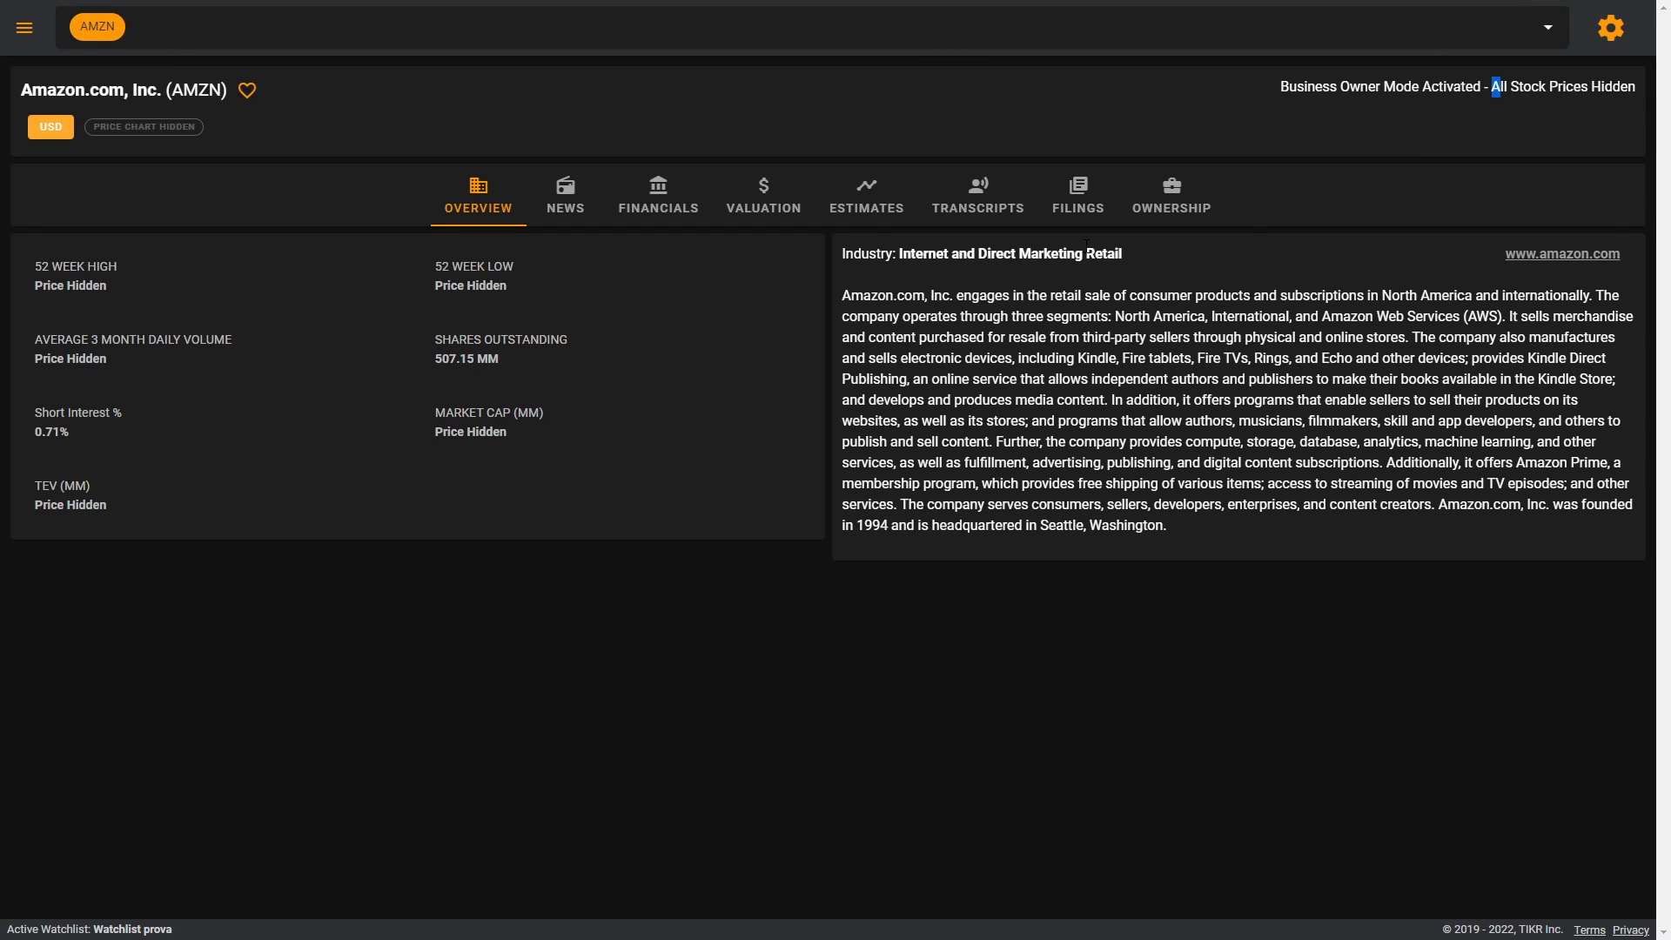
{"action": "left_click", "coordinate": [1521, 87]}
{"action": "left_click", "coordinate": [1611, 27]}
{"action": "left_click", "coordinate": [1618, 240]}
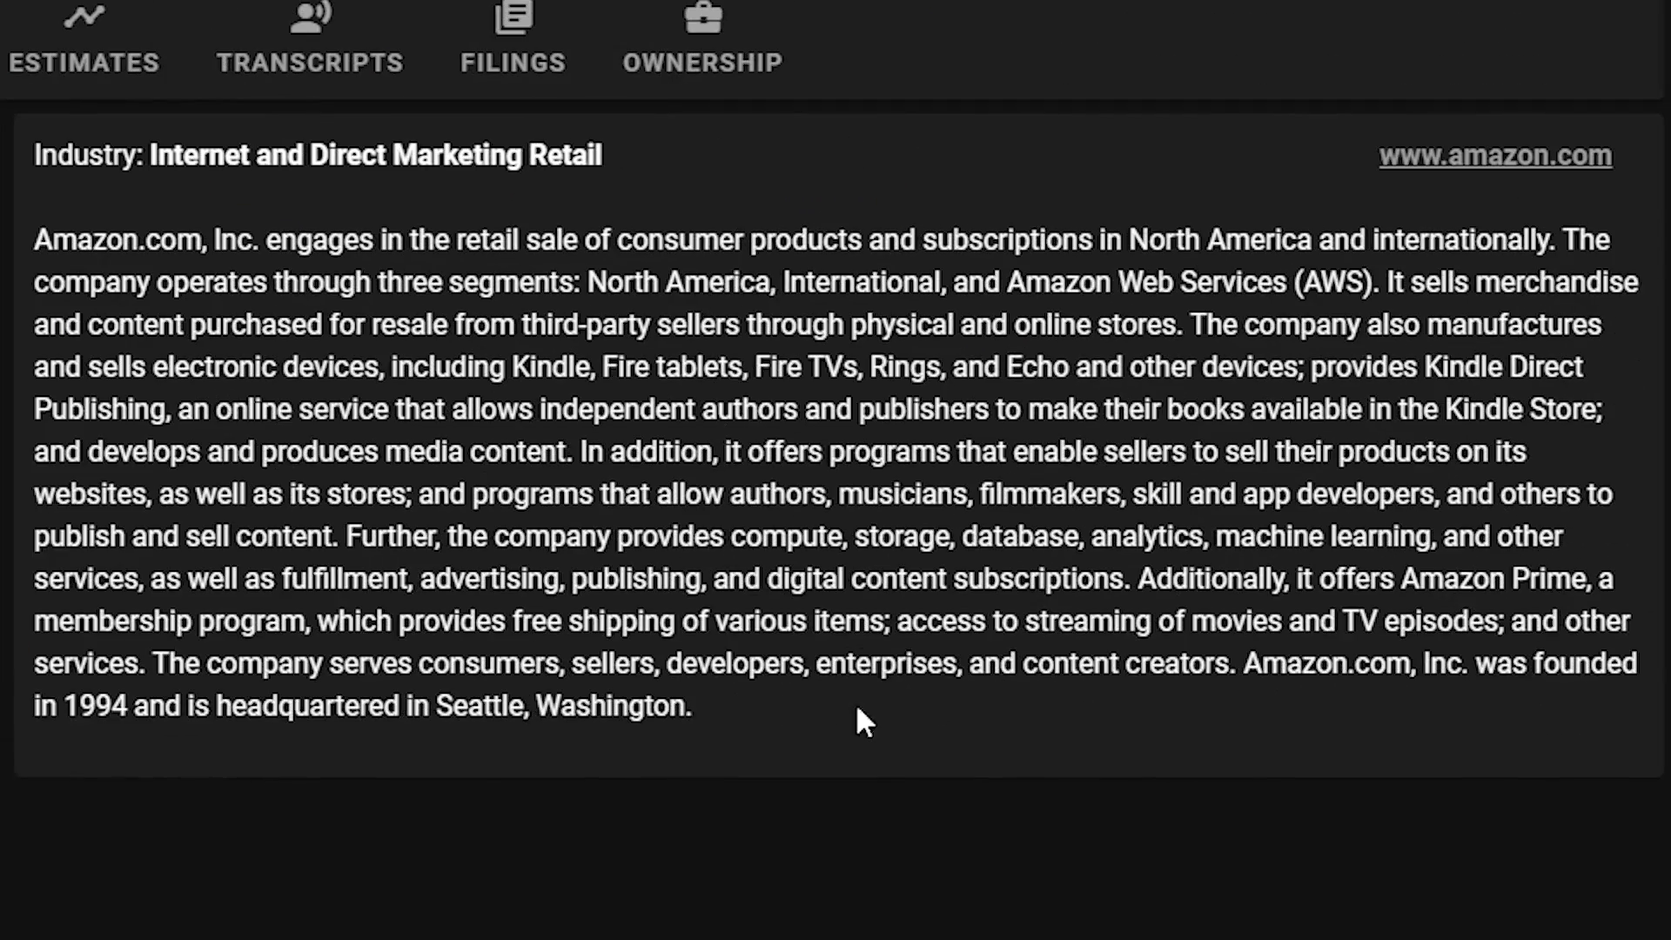
Step: Read Amazon's industry and business description, and open its company news and significant developments
{"action": "left_click_drag", "start_coordinate": [813, 728], "coordinate": [39, 161]}
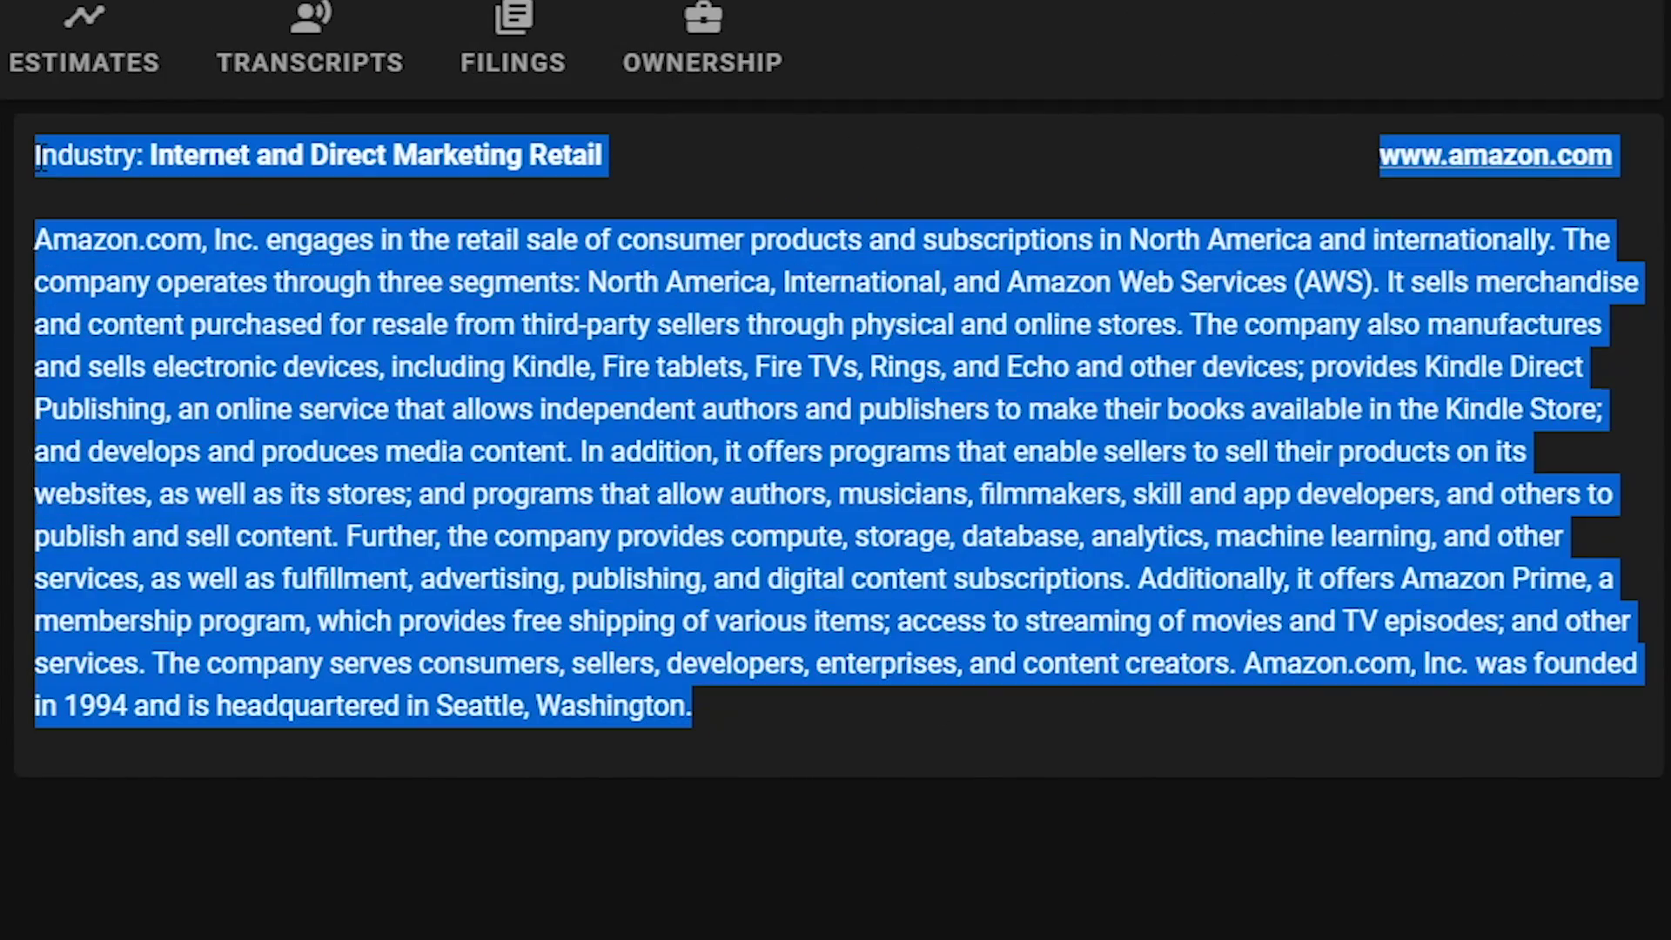
{"action": "left_click", "coordinate": [28, 164]}
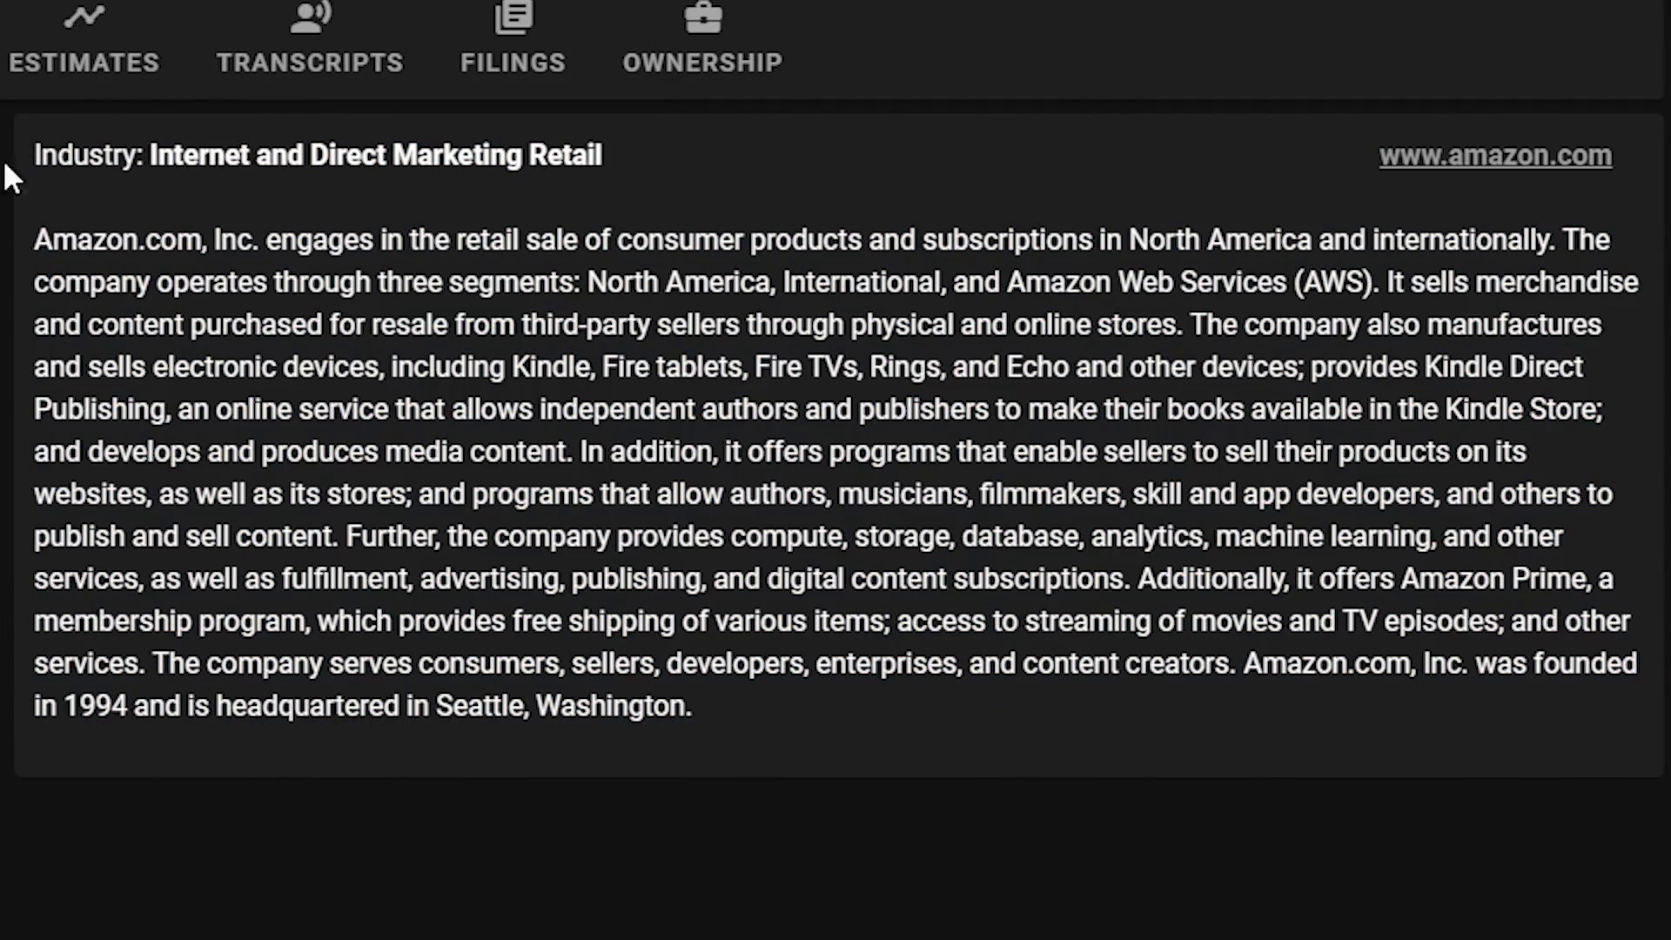
{"action": "left_click", "coordinate": [565, 193]}
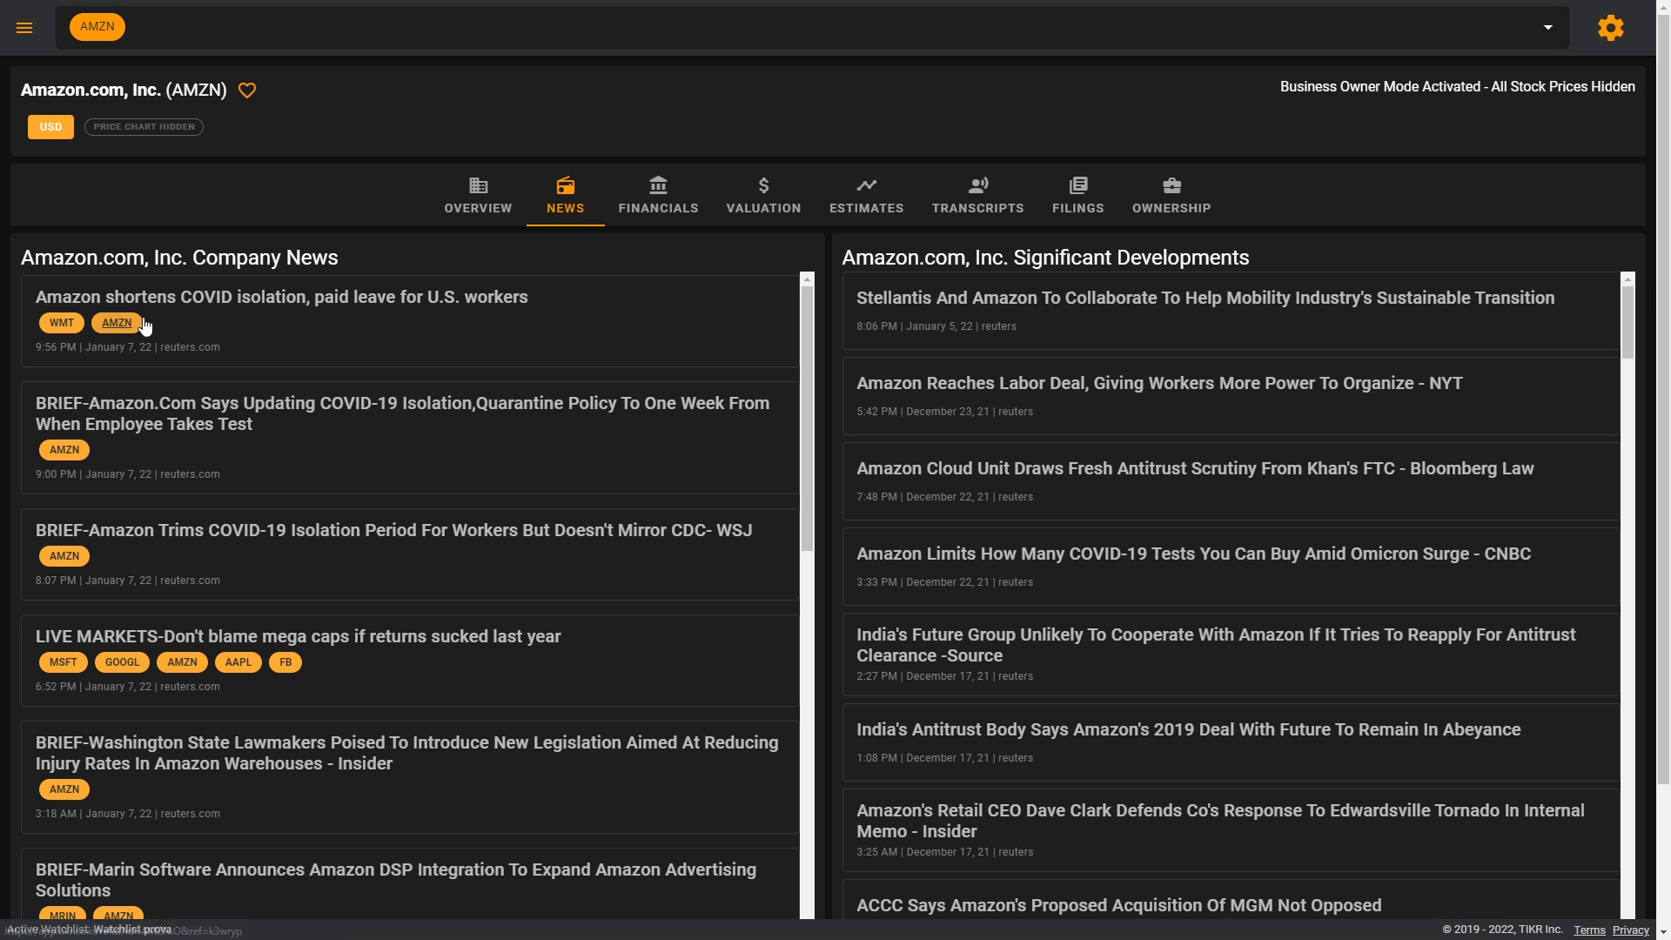
{"action": "left_click_drag", "start_coordinate": [1255, 261], "coordinate": [1013, 258]}
{"action": "left_click", "coordinate": [1277, 261]}
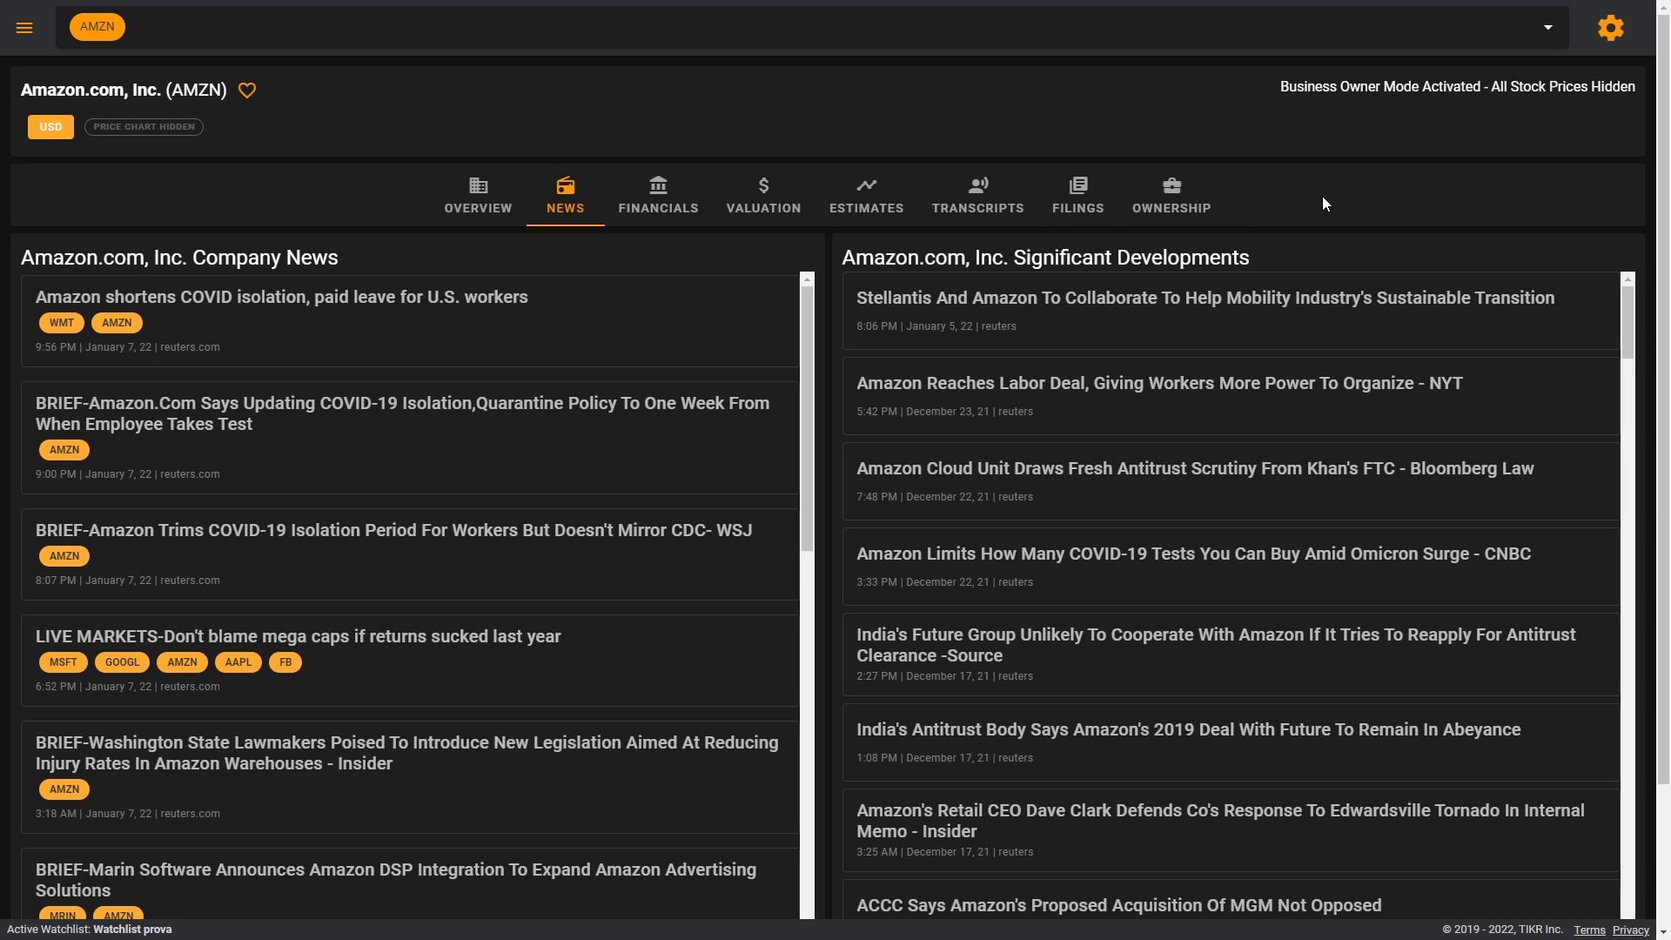
Step: Open Amazon's financials and view the income statement in quarterly periods and back in annual periods
{"action": "left_click", "coordinate": [683, 207]}
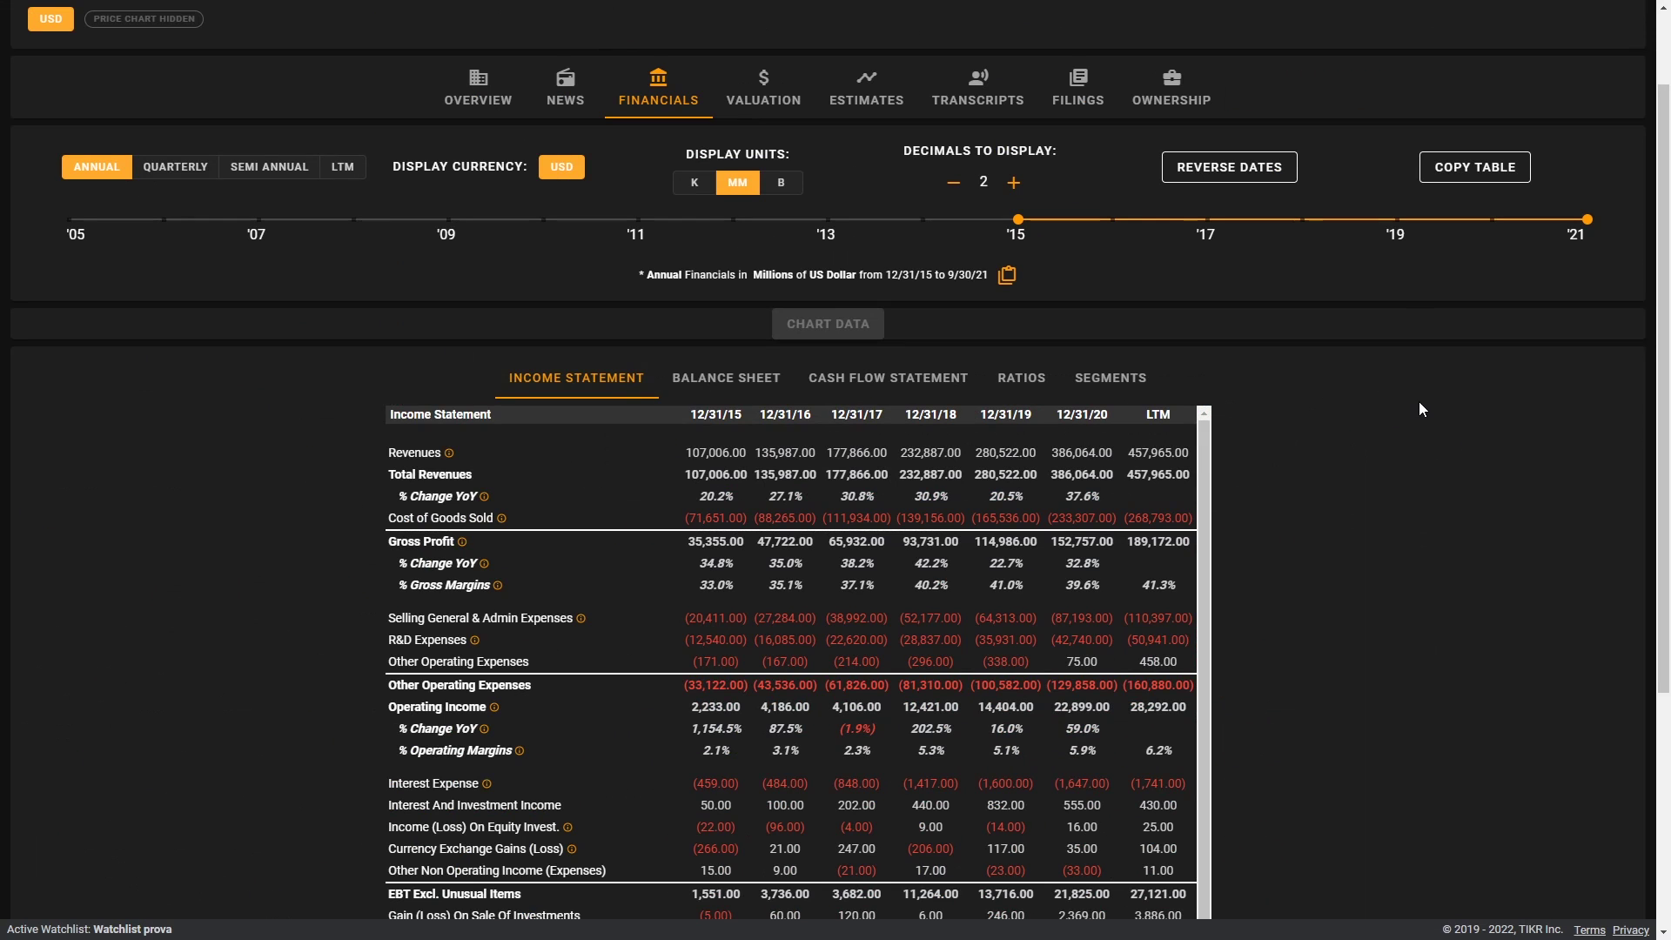
{"action": "scroll", "coordinate": [1575, 252], "scroll_direction": "up", "scroll_amount": 1}
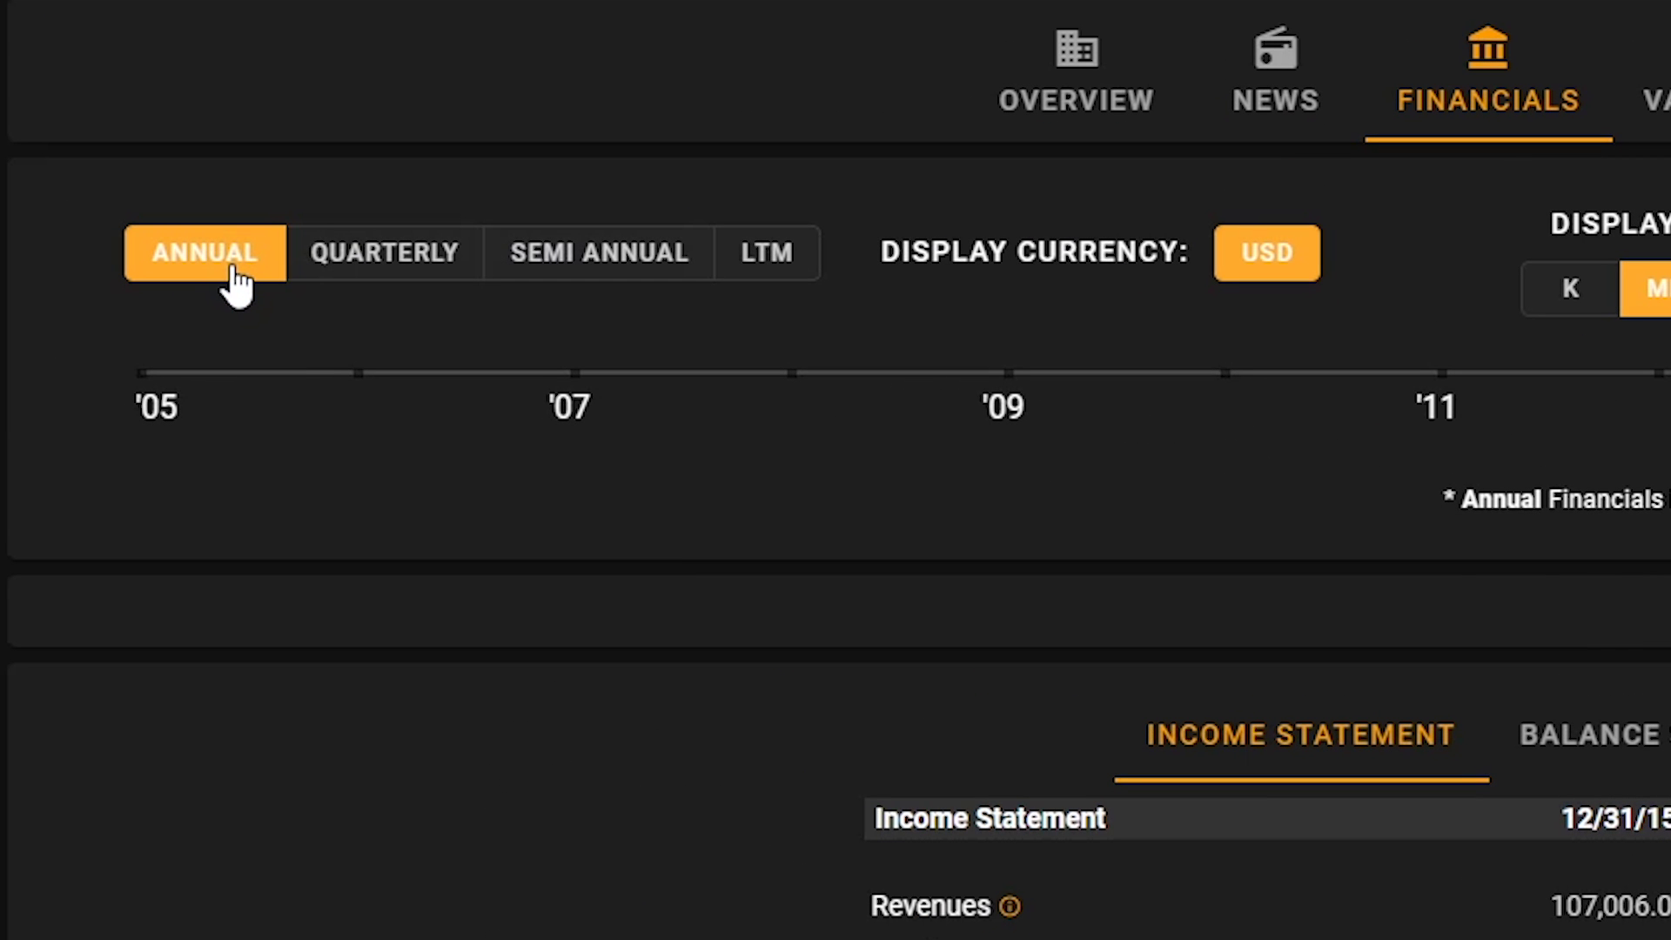
{"action": "left_click", "coordinate": [388, 258]}
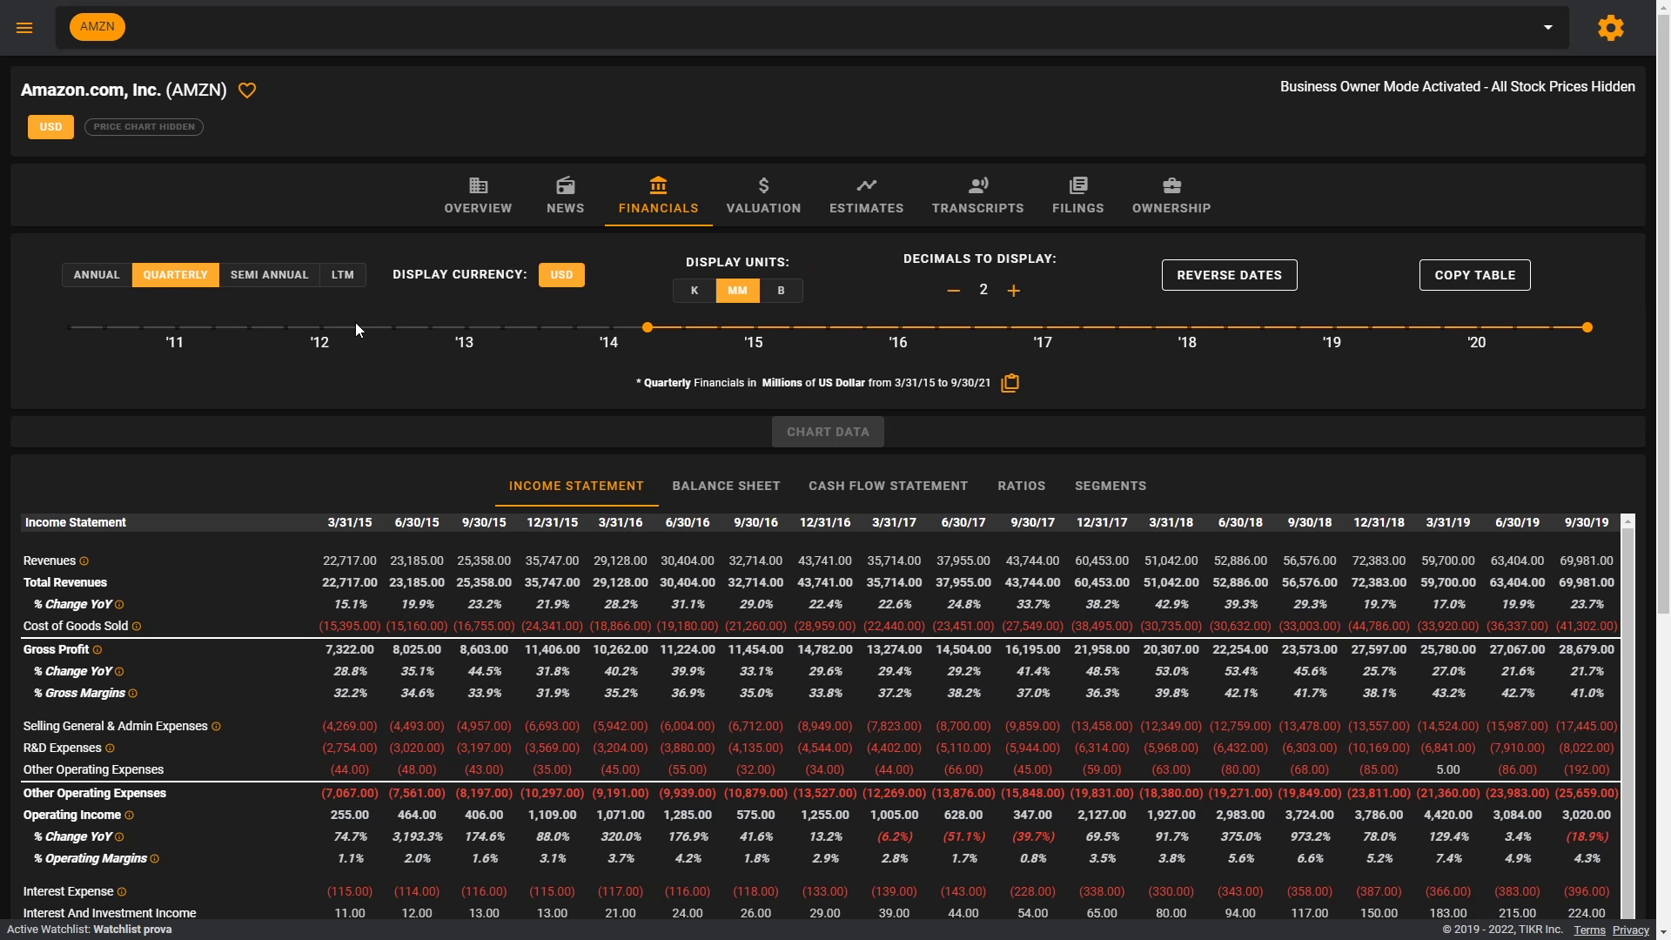
{"action": "scroll", "coordinate": [514, 313], "scroll_direction": "down", "scroll_amount": 1}
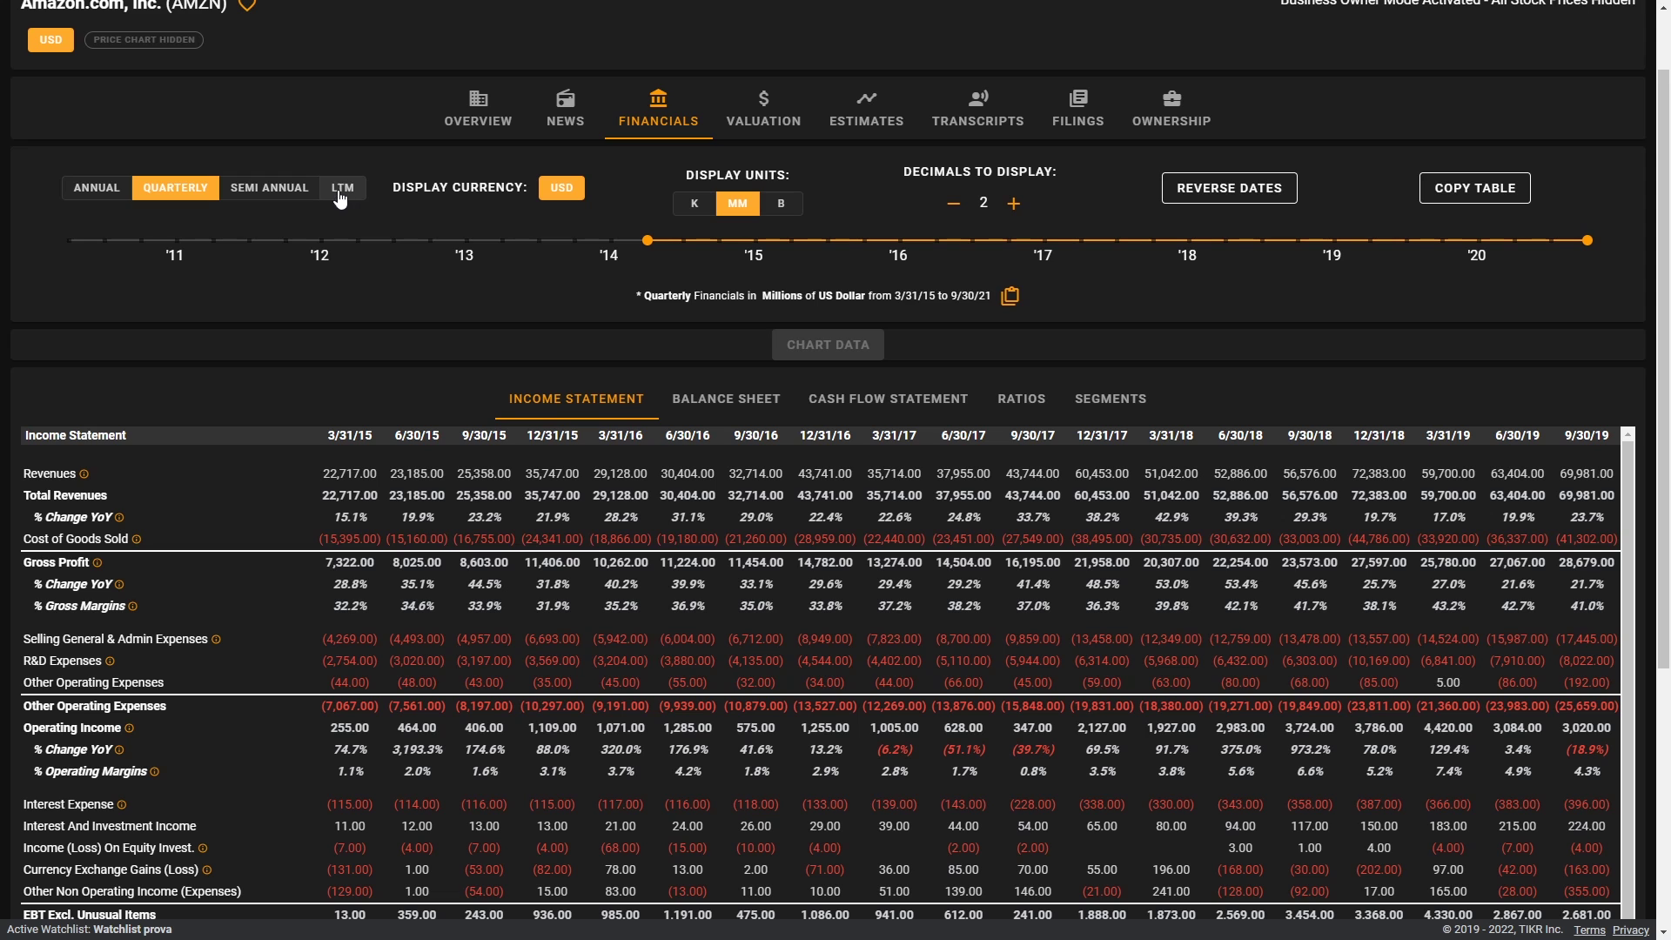
{"action": "left_click", "coordinate": [105, 194]}
{"action": "scroll", "coordinate": [1302, 401], "scroll_direction": "down", "scroll_amount": 2}
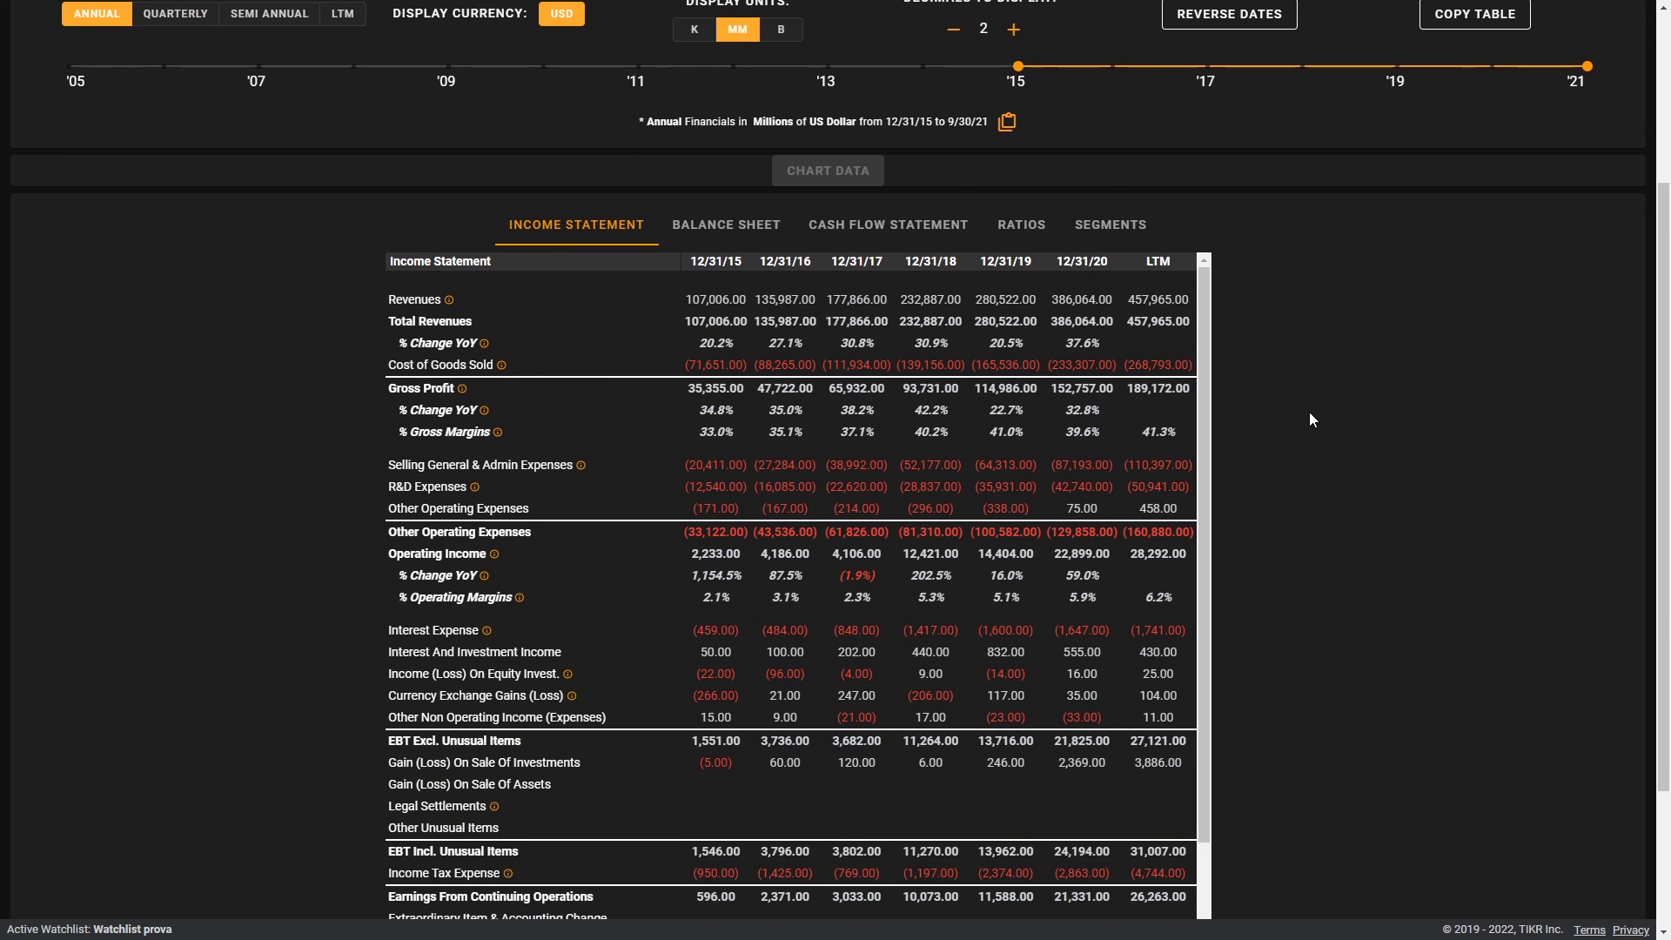
{"action": "scroll", "coordinate": [1312, 416], "scroll_direction": "up", "scroll_amount": 3}
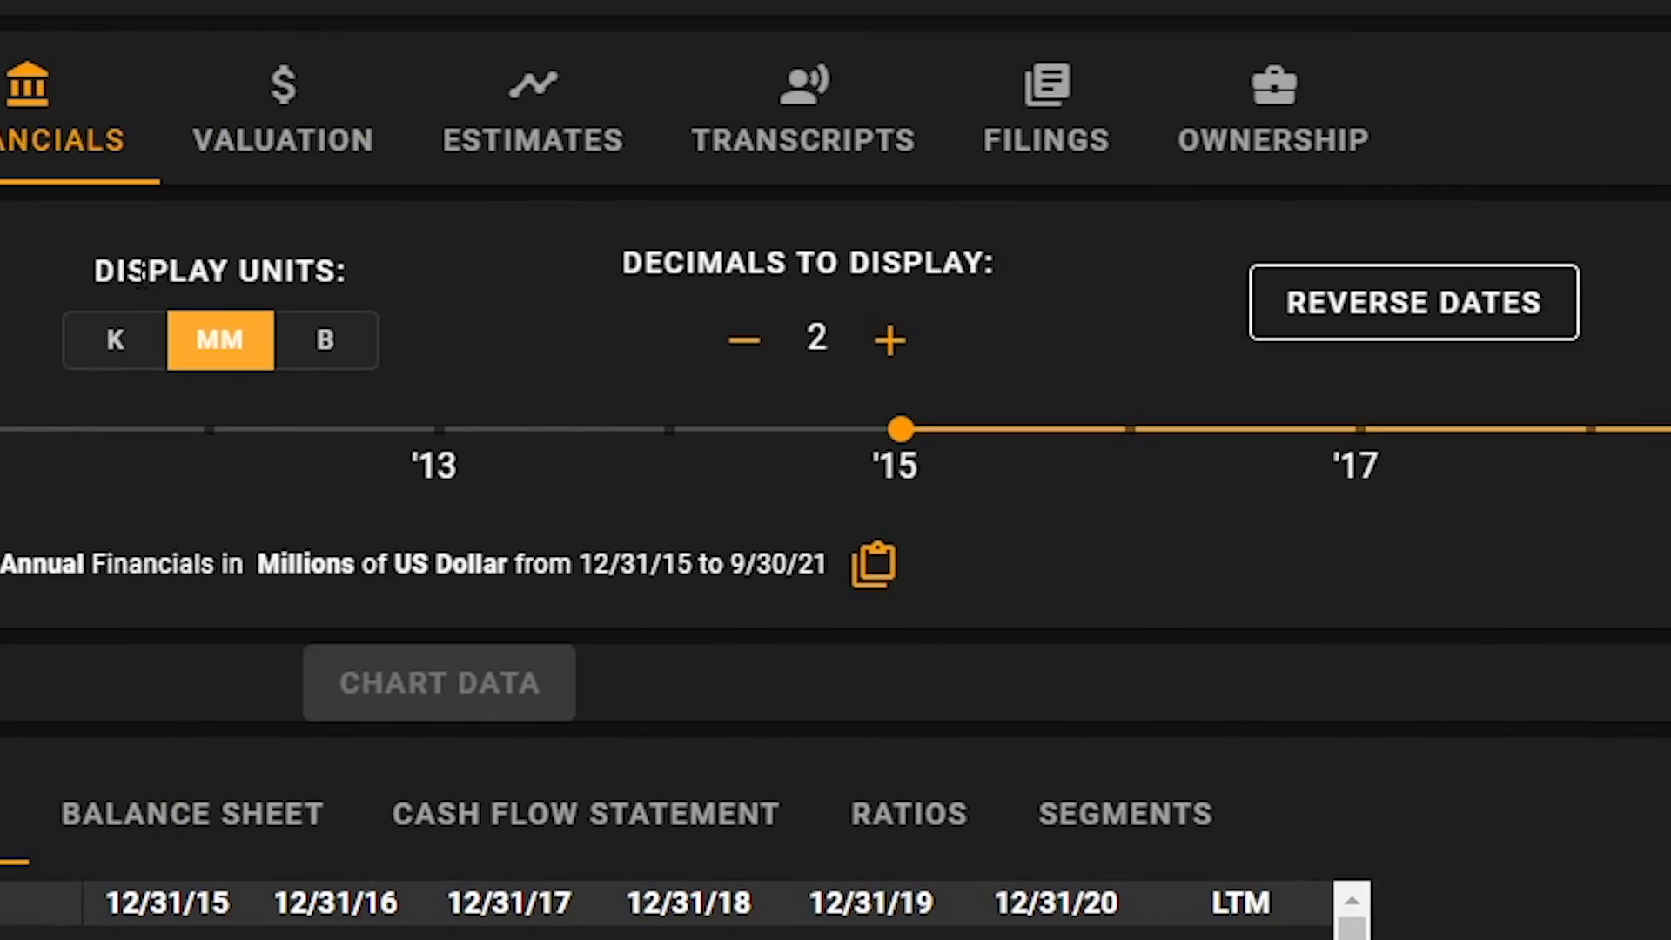
Step: Set the display units of the financials to billions (B)
{"action": "left_click_drag", "start_coordinate": [839, 242], "coordinate": [1096, 249]}
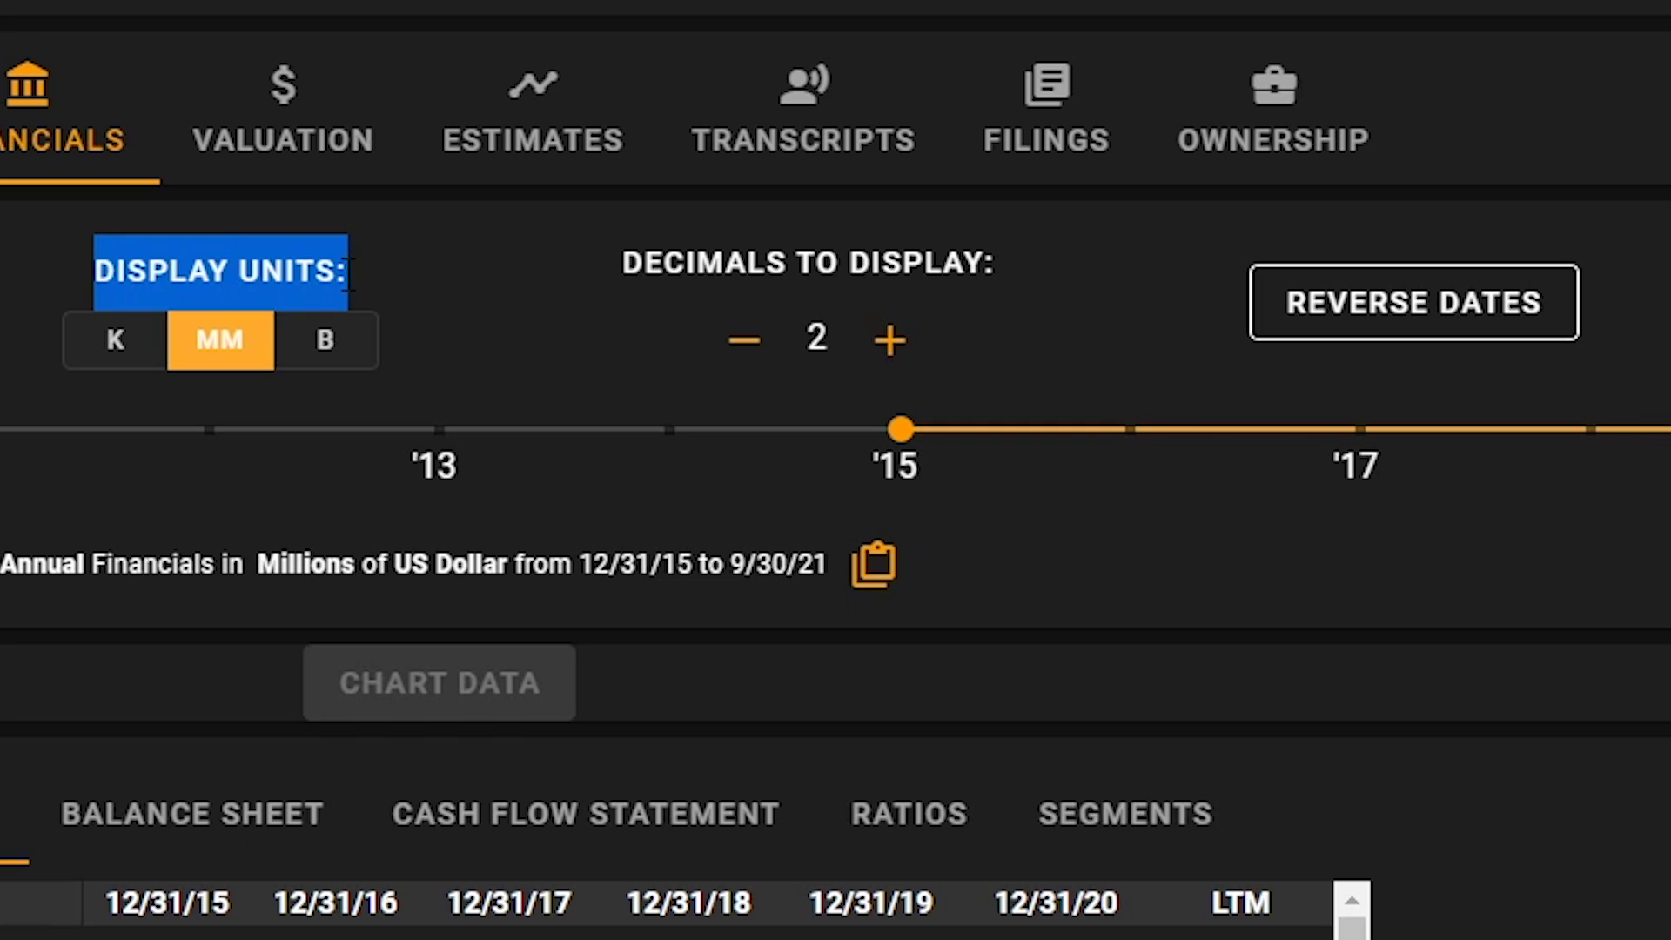
{"action": "left_click", "coordinate": [349, 277]}
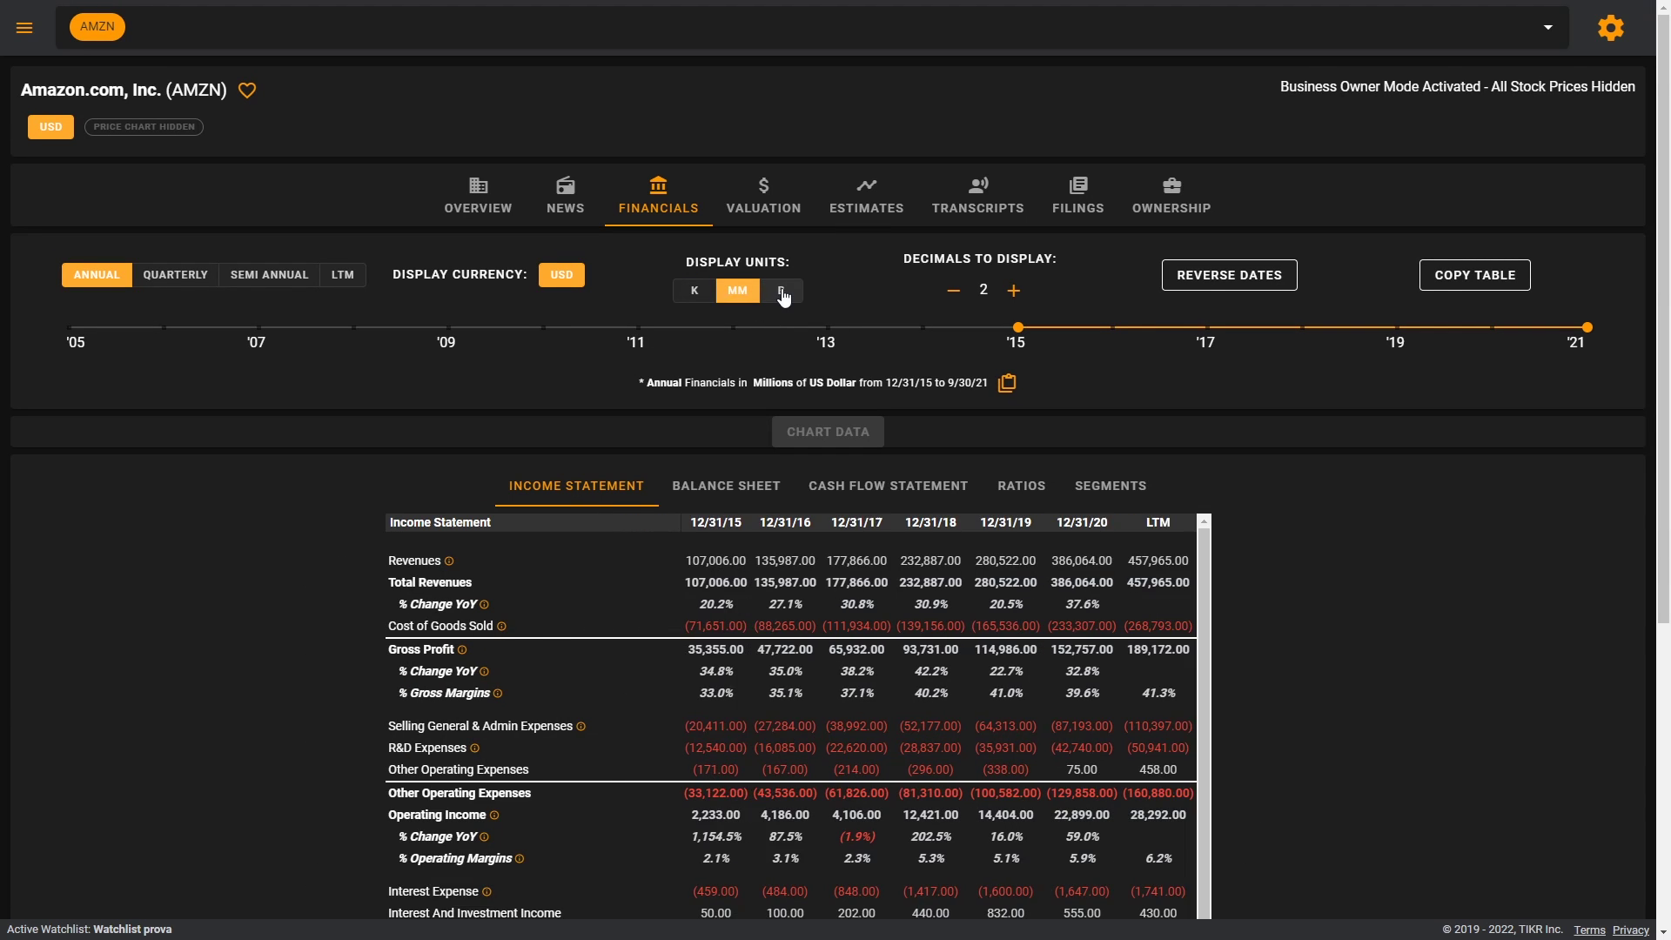
{"action": "left_click", "coordinate": [783, 292]}
{"action": "scroll", "coordinate": [1258, 588], "scroll_direction": "down", "scroll_amount": 5}
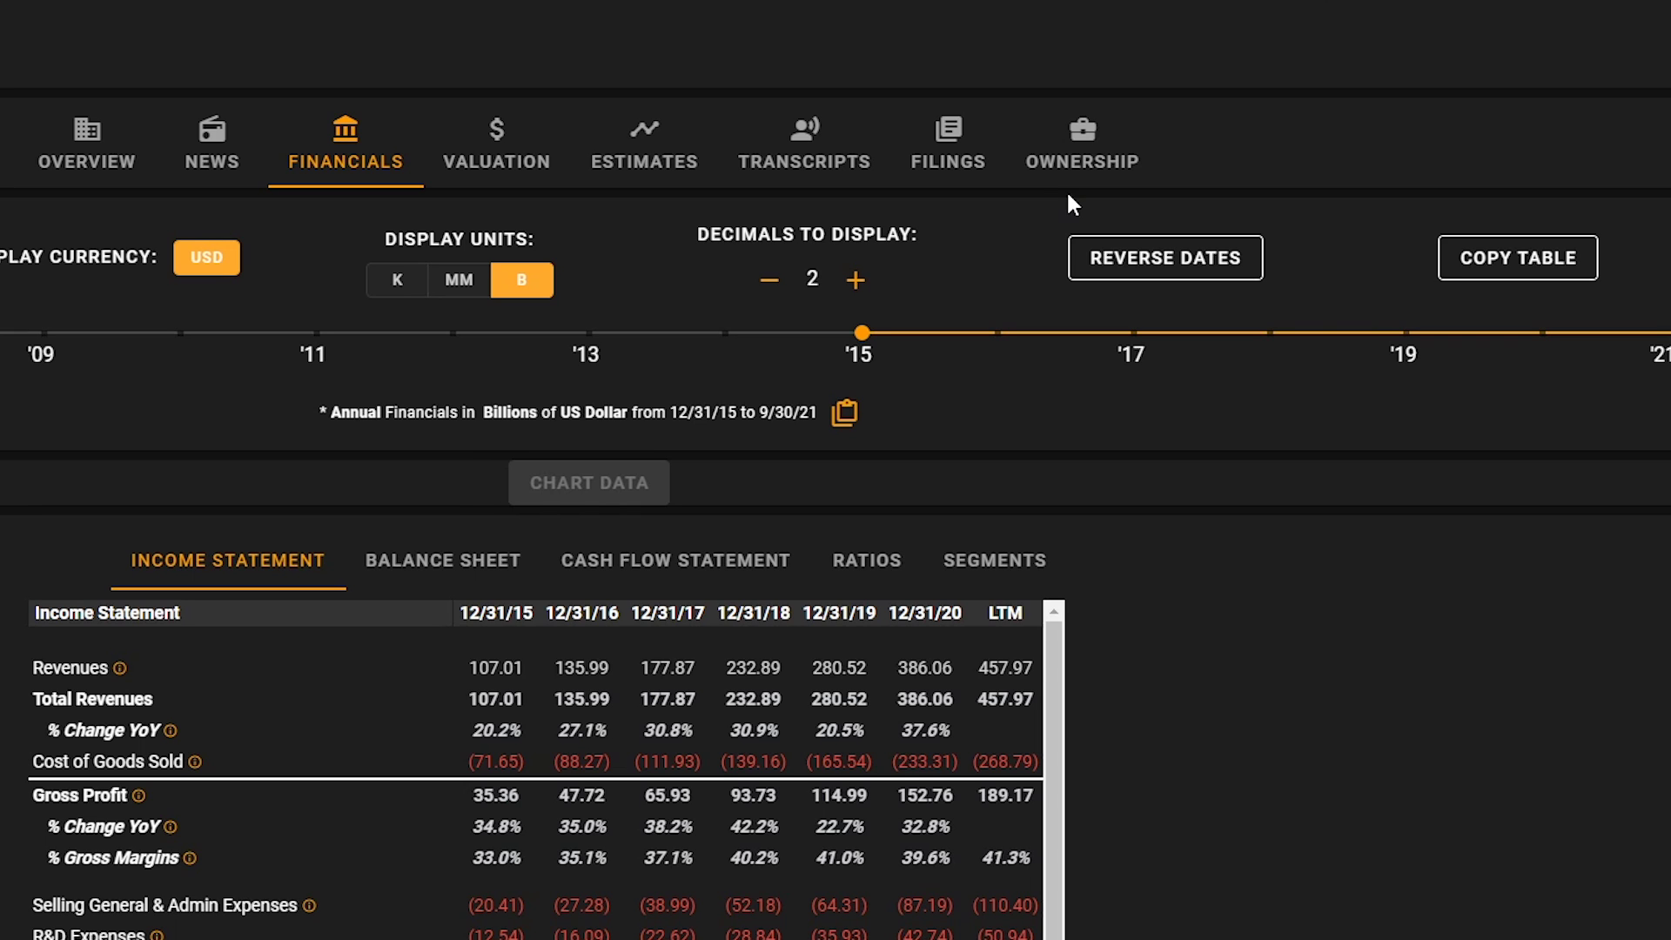
Step: Reverse the date order of the income statement columns, check the table, and restore the chronological order
{"action": "left_click", "coordinate": [1160, 255]}
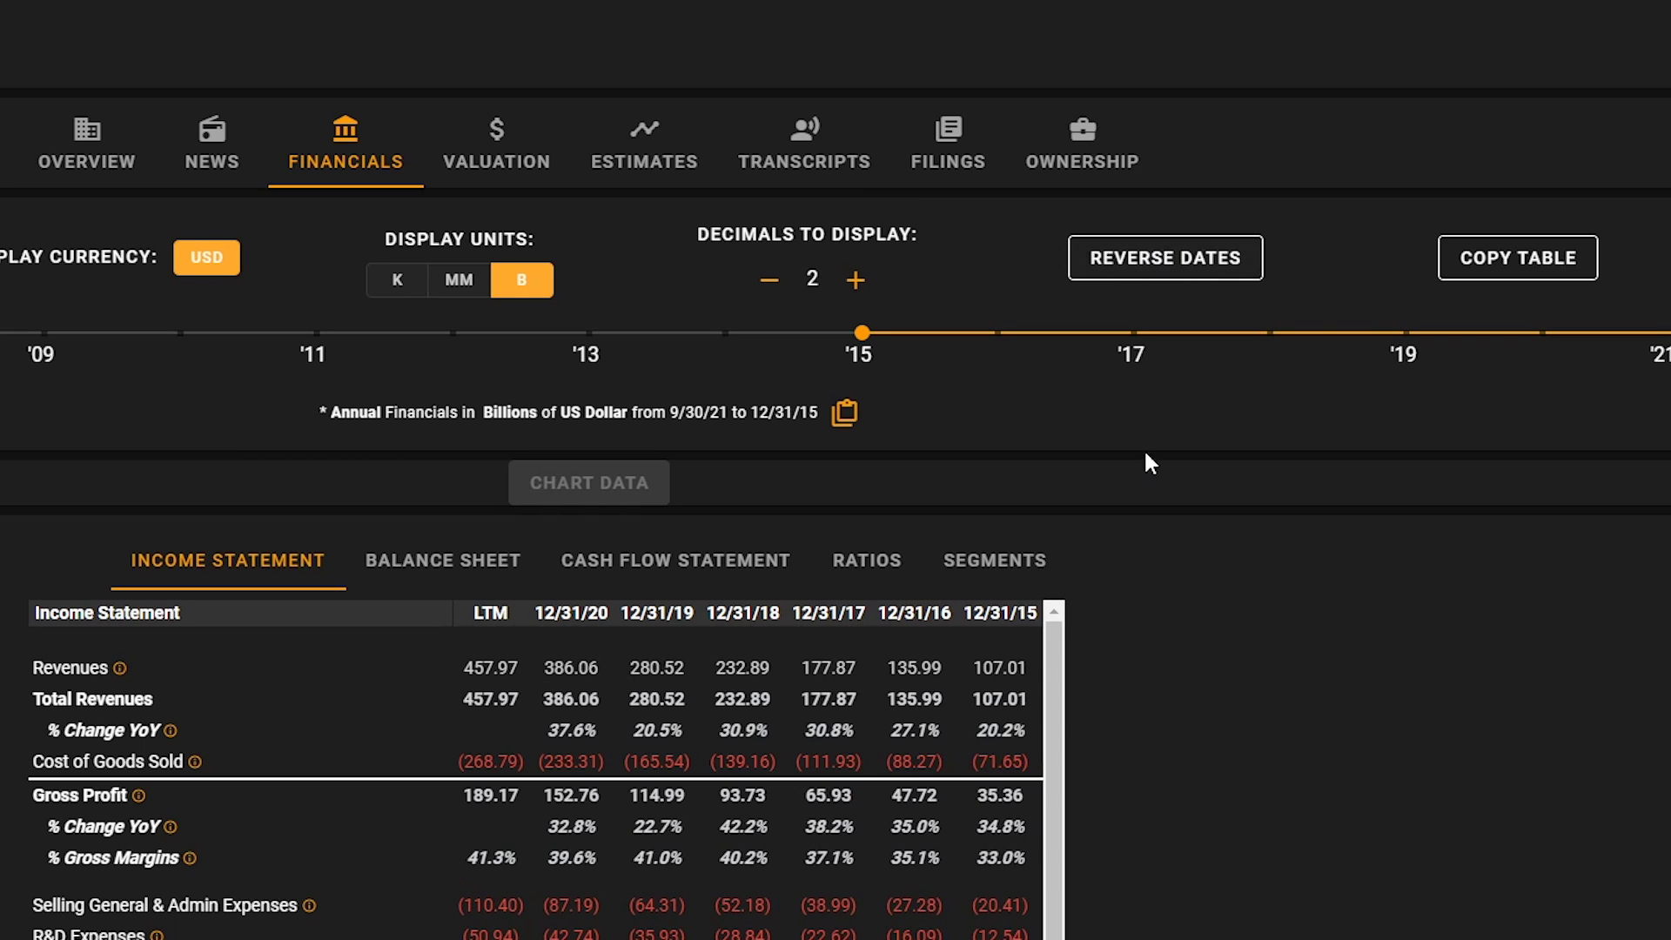
{"action": "scroll", "coordinate": [1237, 587], "scroll_direction": "down", "scroll_amount": 3}
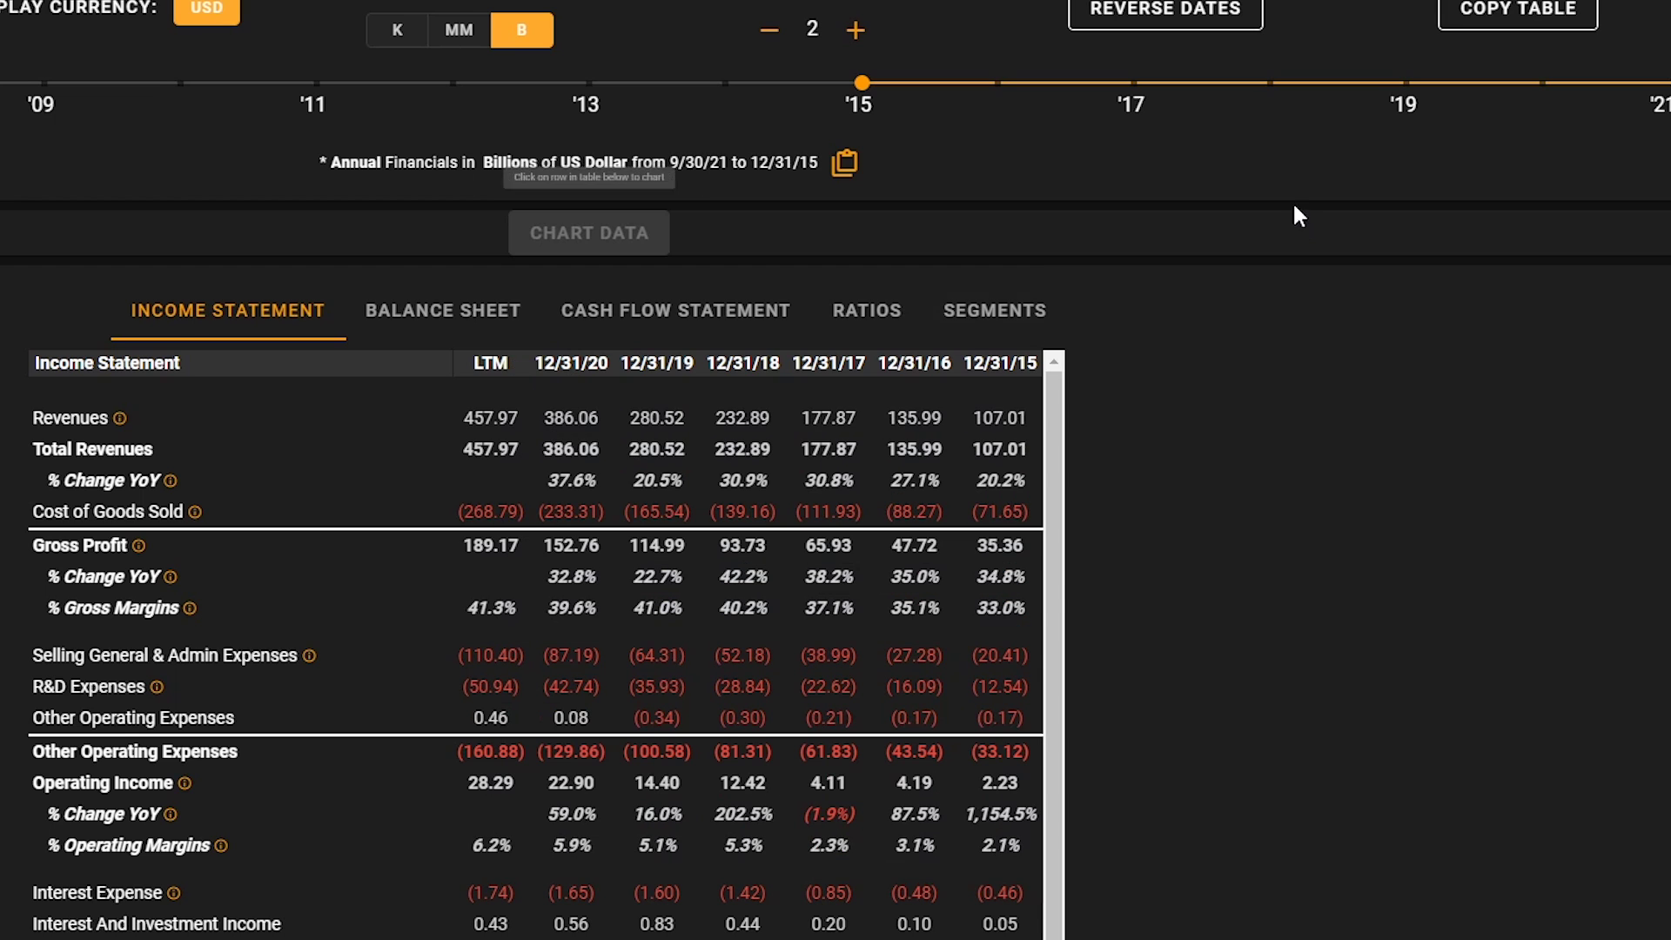
{"action": "scroll", "coordinate": [1288, 208], "scroll_direction": "up", "scroll_amount": 3}
{"action": "left_click", "coordinate": [1188, 261]}
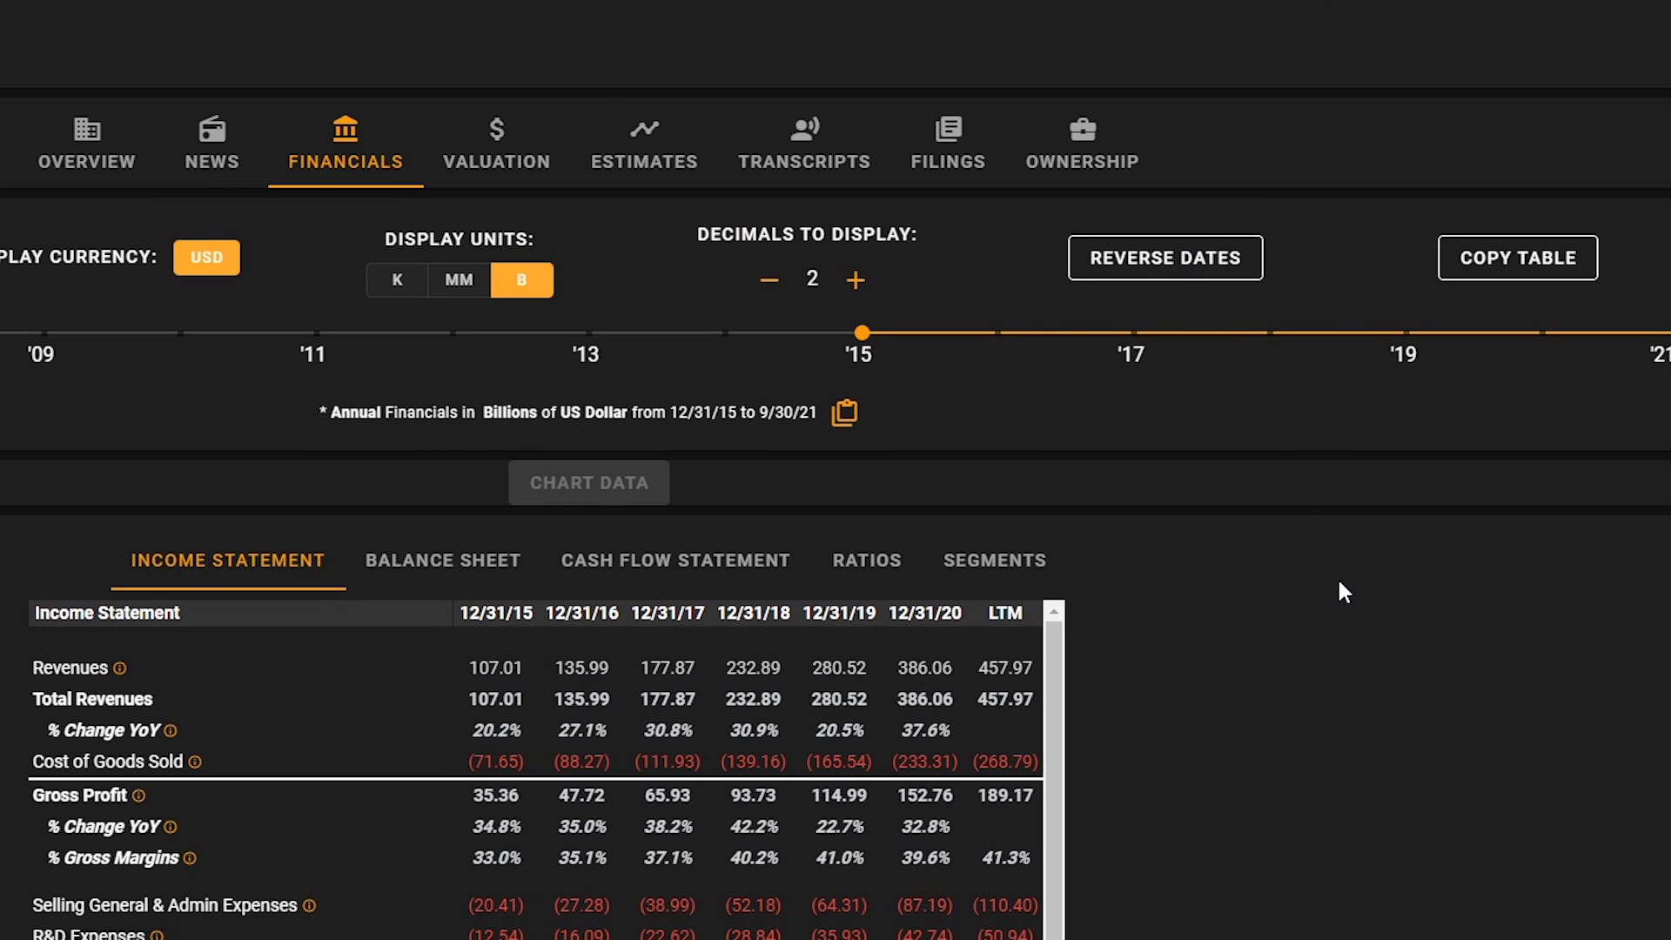
Step: Copy the entire annual income statement table, look through the copied rows, and clear the selection
{"action": "left_click", "coordinate": [1565, 259]}
{"action": "scroll", "coordinate": [1166, 635], "scroll_direction": "down", "scroll_amount": 6}
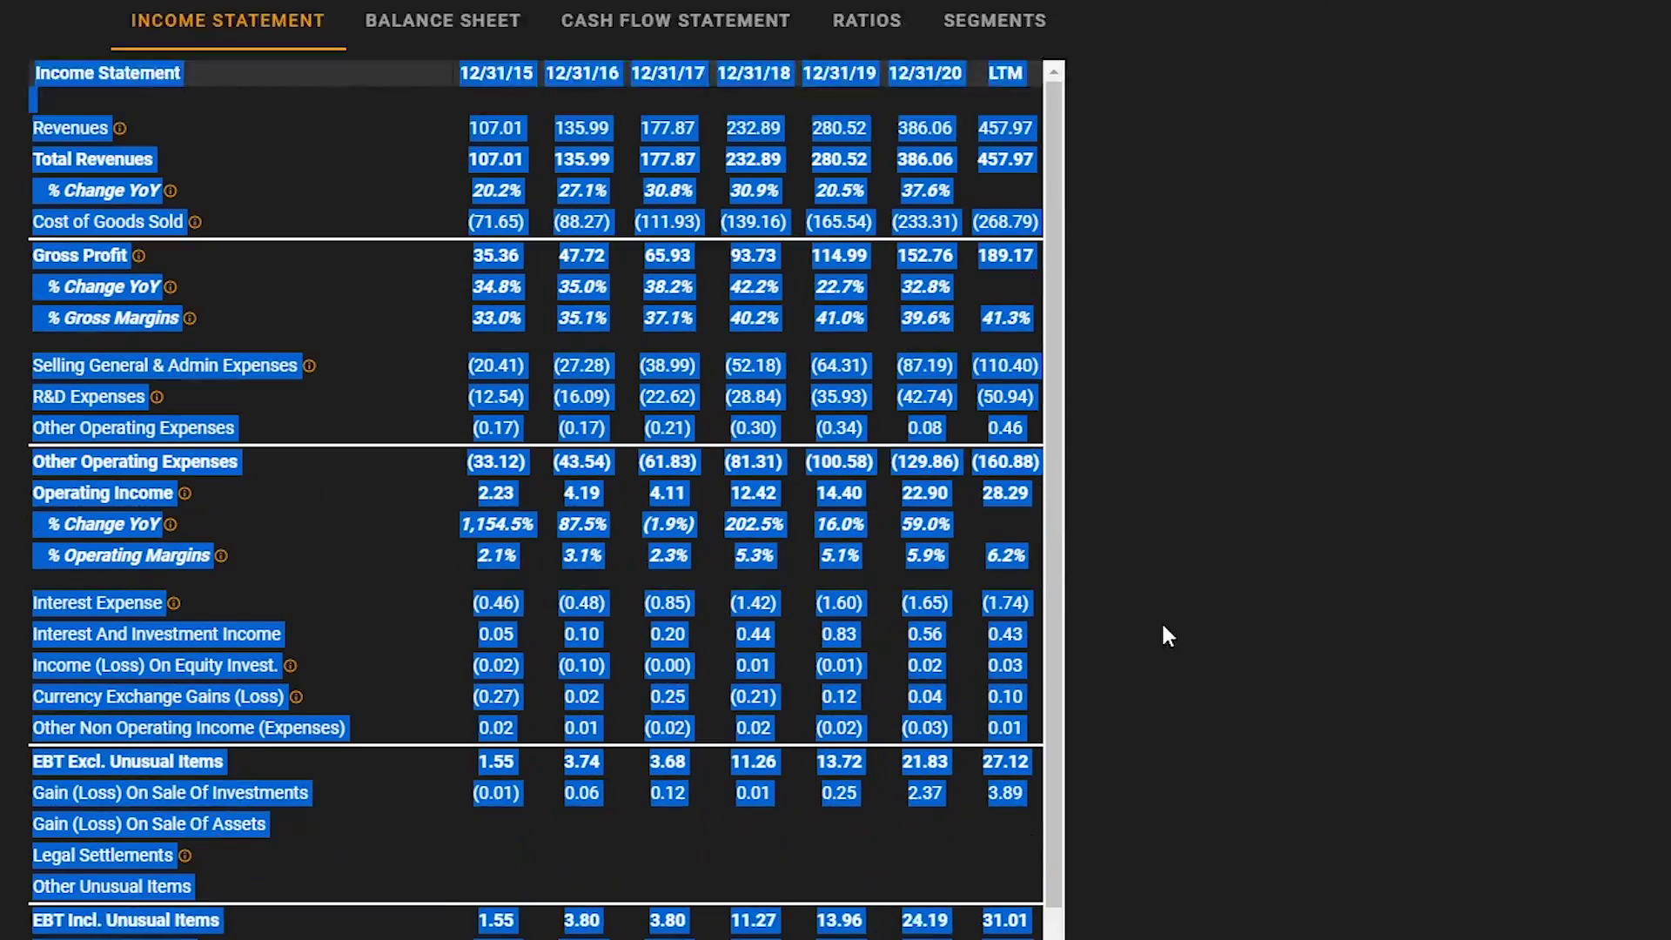
{"action": "scroll", "coordinate": [899, 420], "scroll_direction": "down", "scroll_amount": 5}
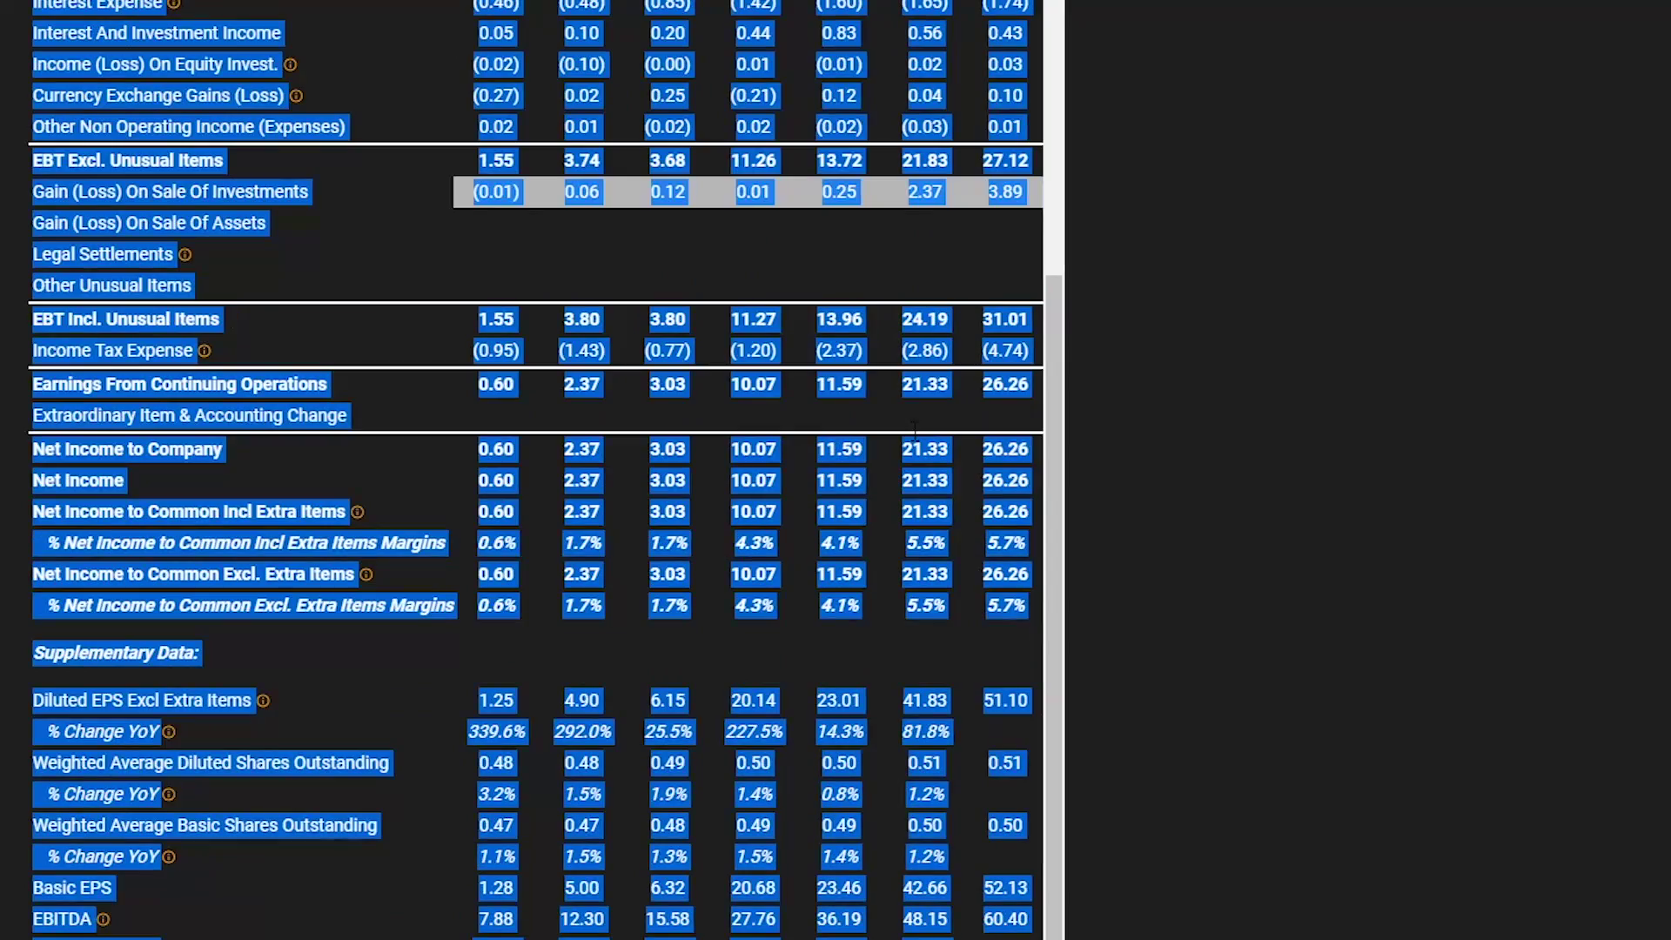
{"action": "scroll", "coordinate": [1368, 418], "scroll_direction": "up", "scroll_amount": 8}
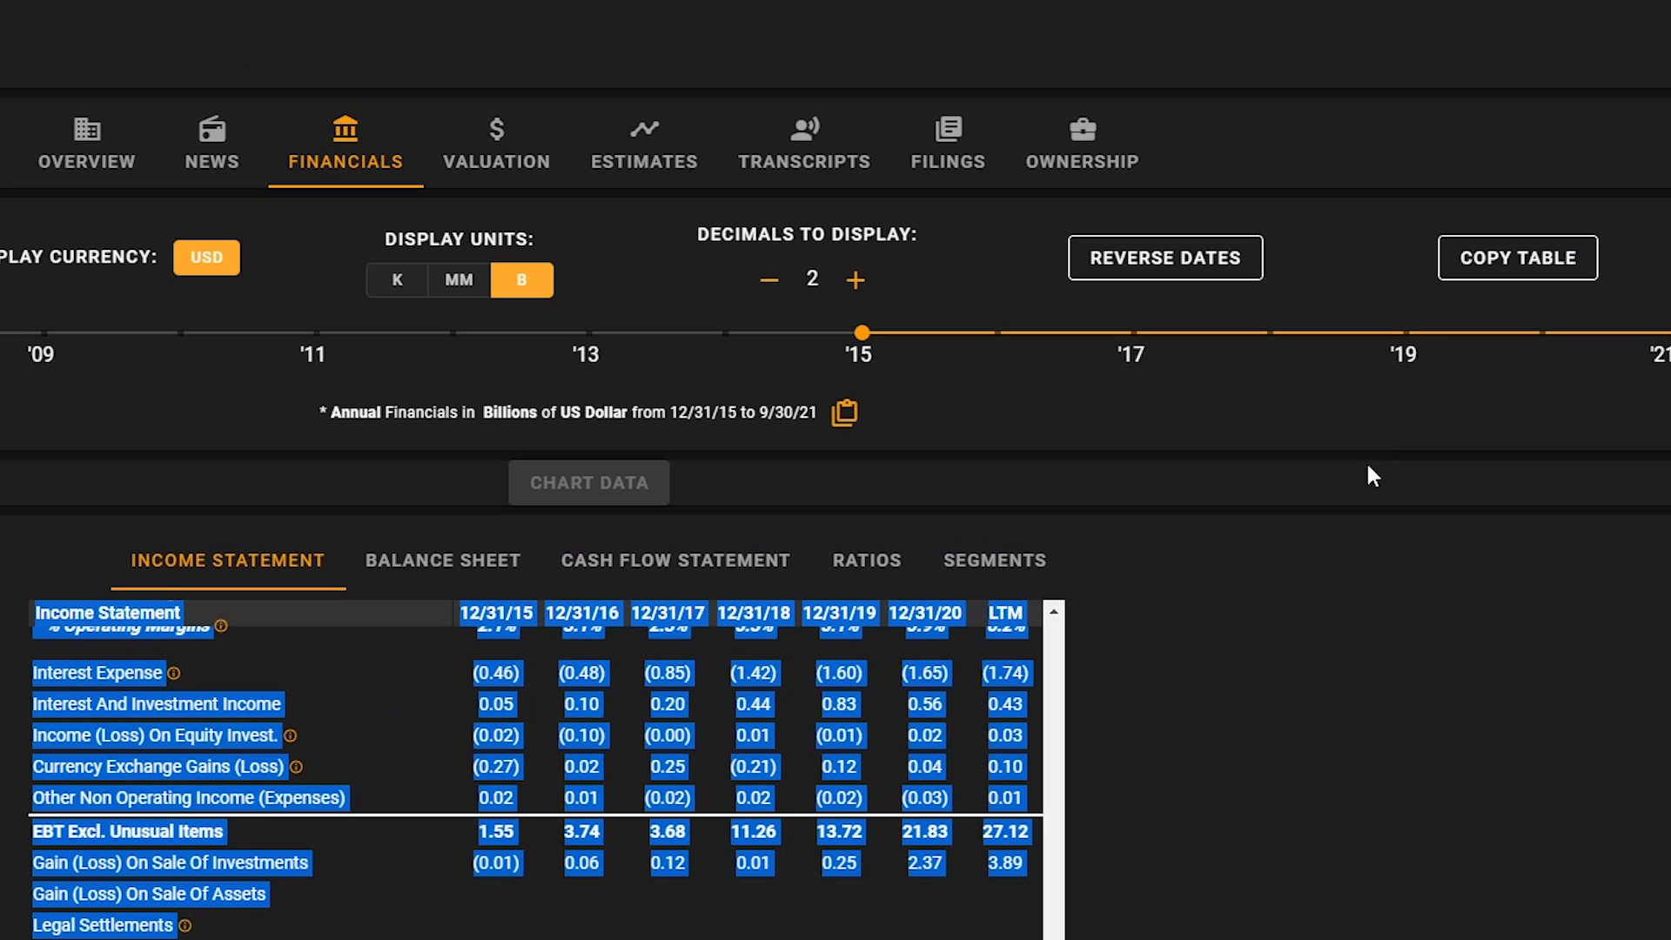
{"action": "scroll", "coordinate": [870, 853], "scroll_direction": "up", "scroll_amount": 5}
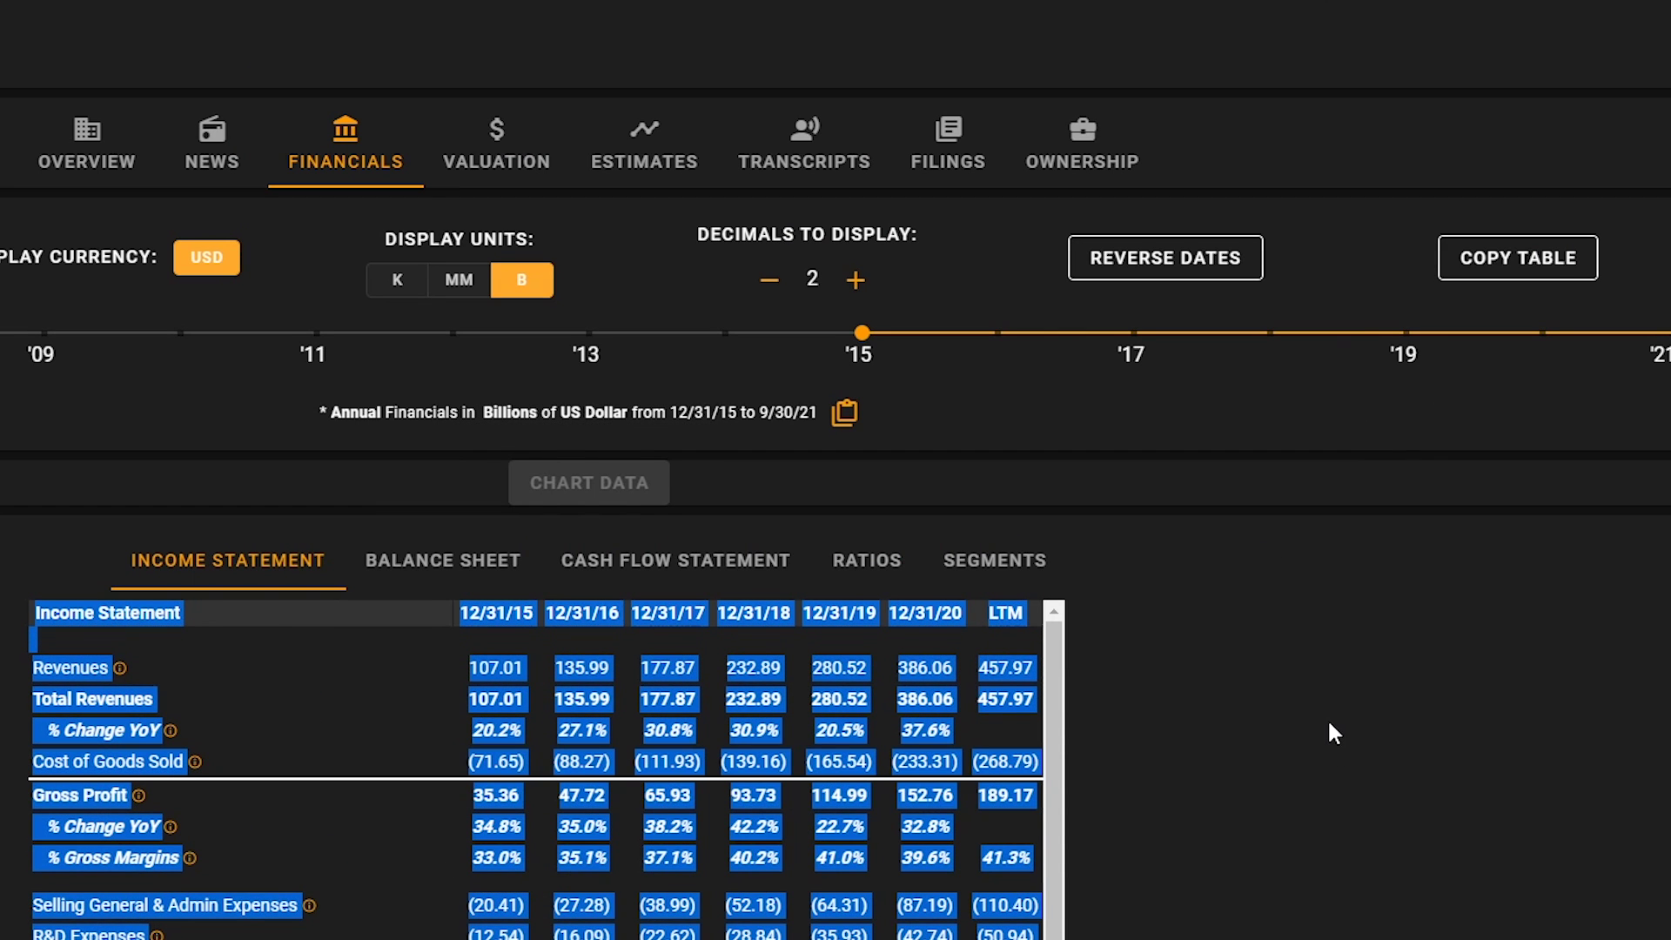
{"action": "left_click", "coordinate": [1260, 651]}
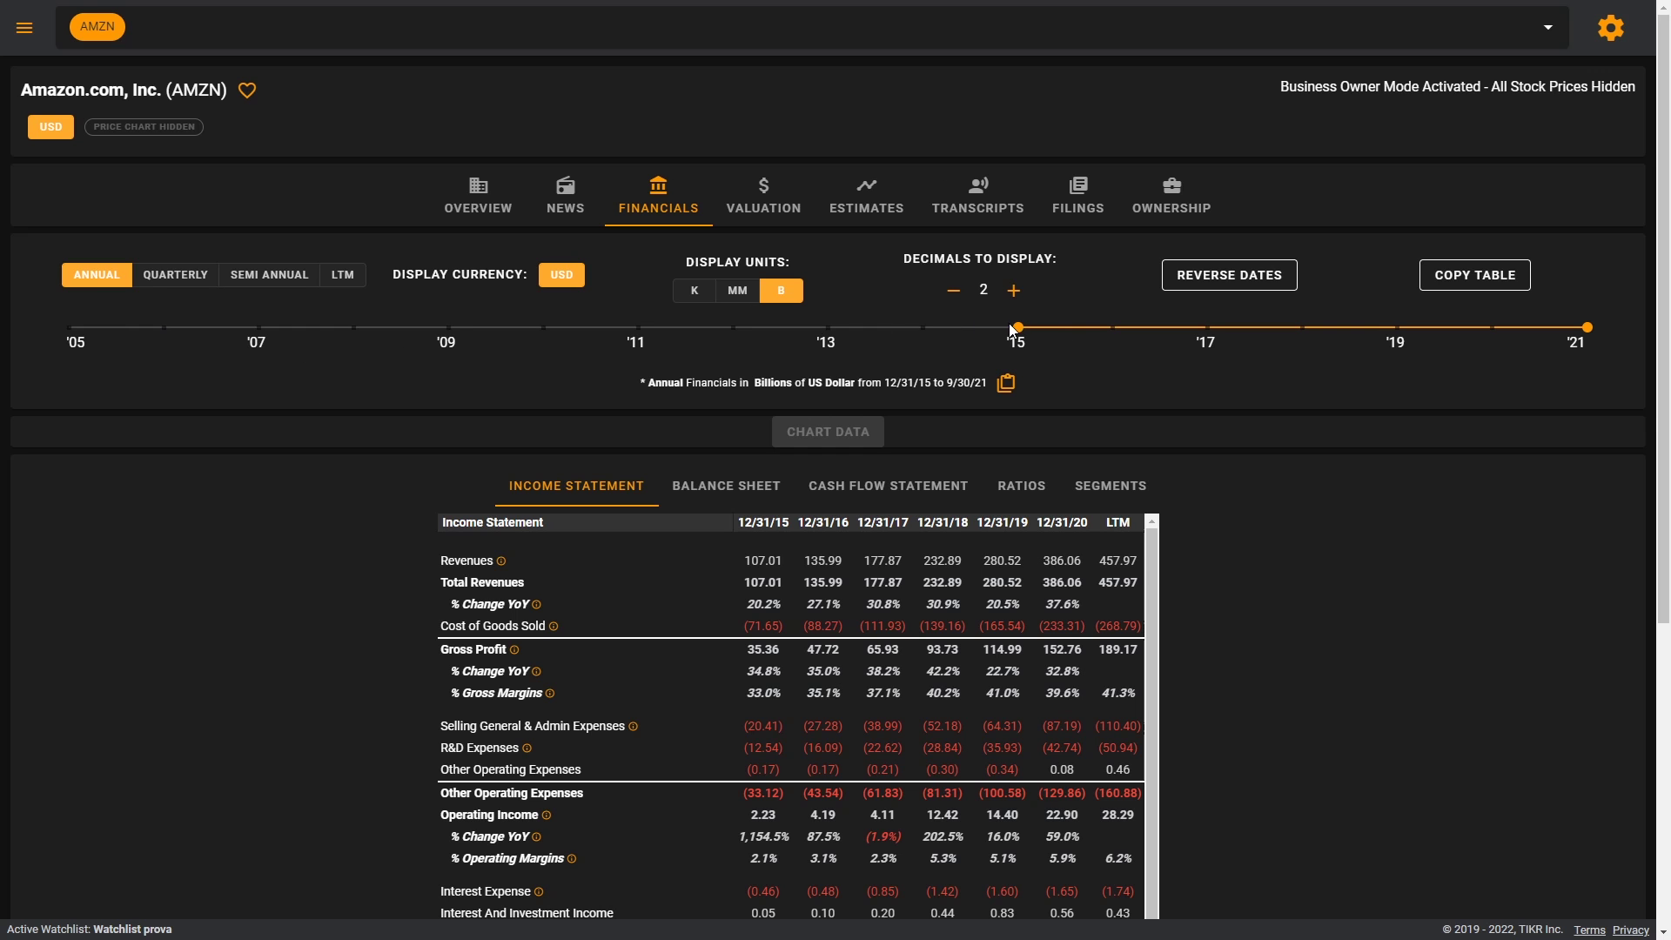
Step: Set the start of the financials' date range to 12/31/16 and highlight the LTM column heading
{"action": "left_click_drag", "start_coordinate": [1020, 326], "coordinate": [1121, 371]}
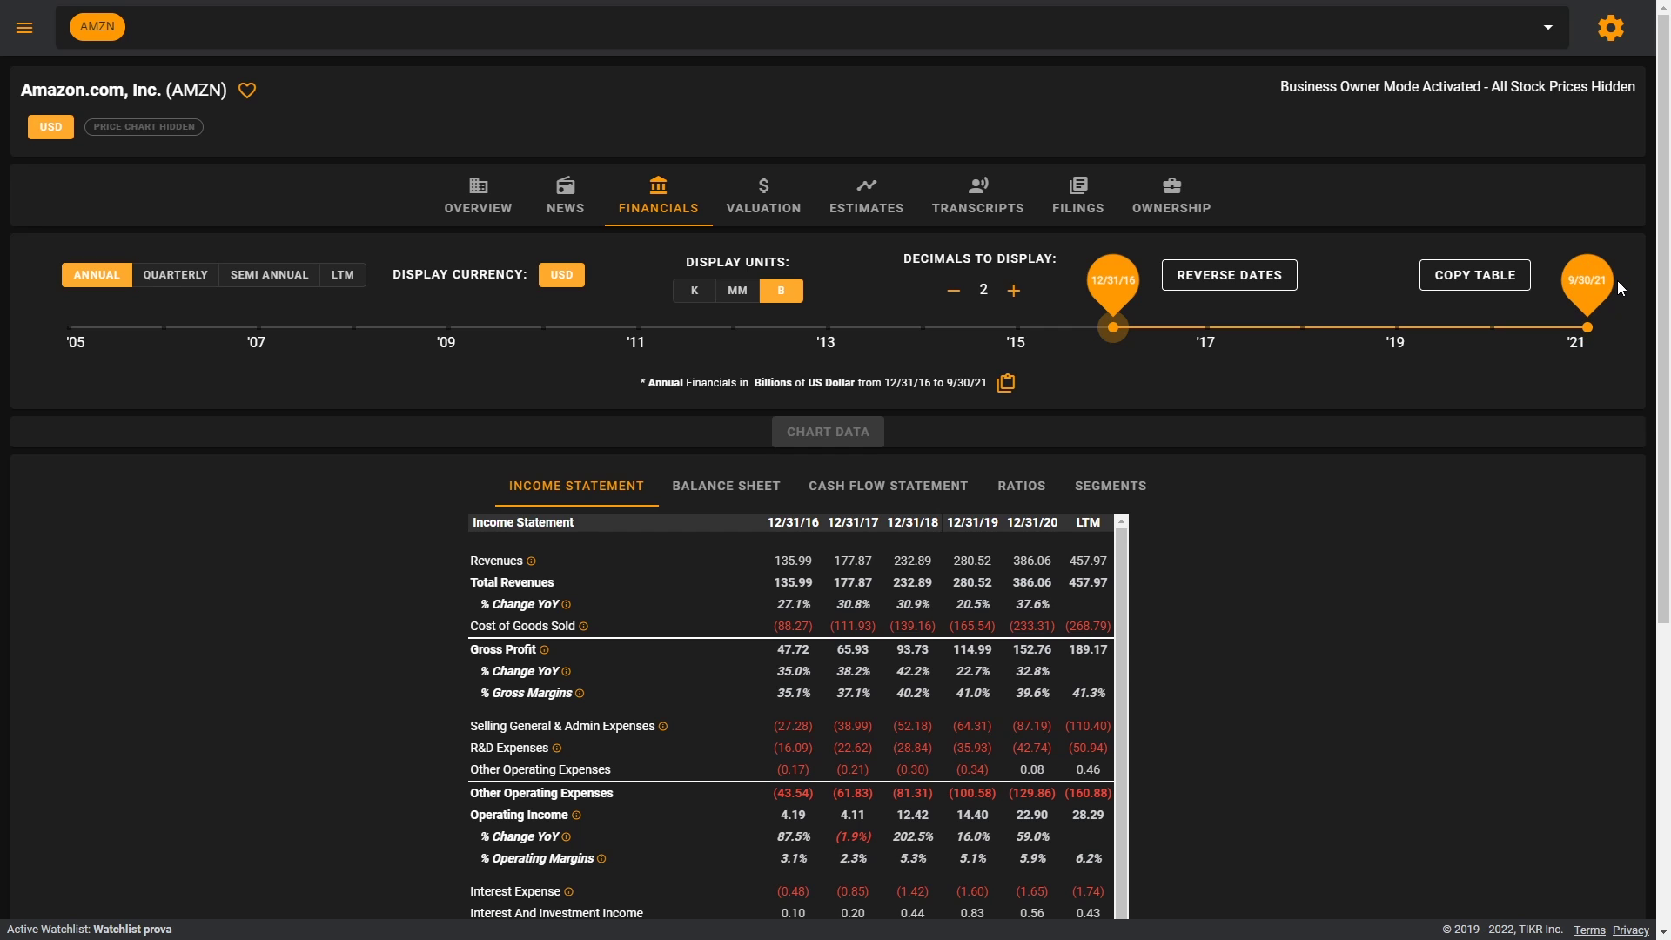
{"action": "mouse_move", "coordinate": [1058, 523]}
{"action": "left_mouse_down"}
{"action": "mouse_move", "coordinate": [1027, 522]}
{"action": "mouse_move", "coordinate": [1085, 524]}
{"action": "left_mouse_up"}
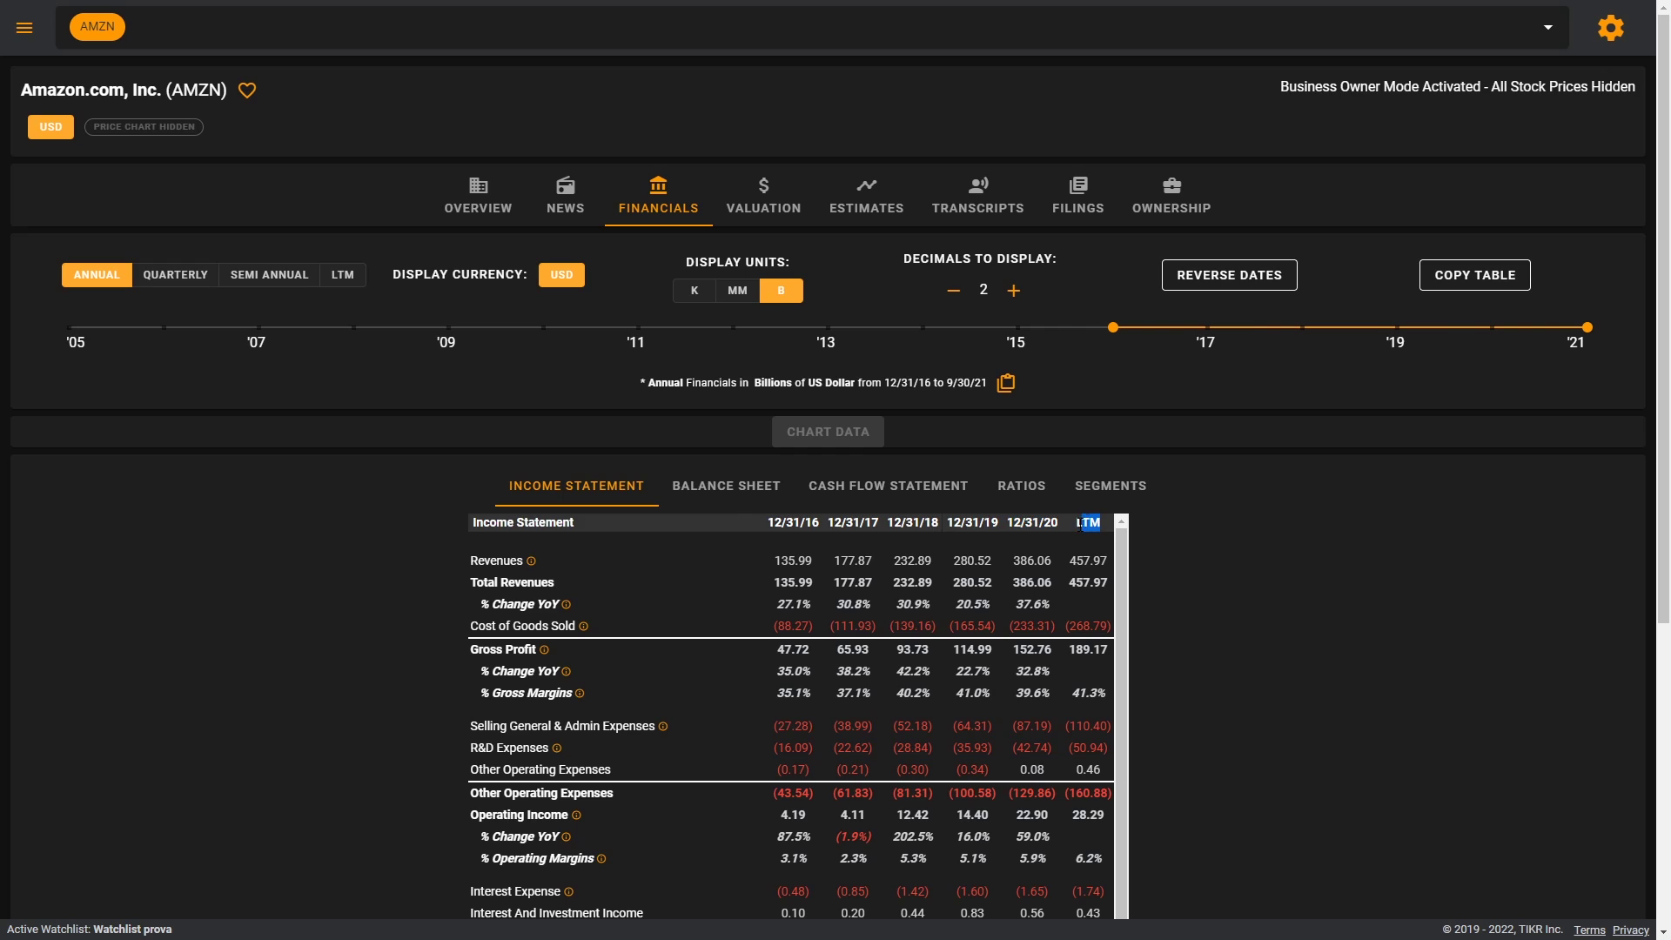
Step: Examine the annual income statement from gross profit down to the supplementary EPS, share count and EBITDA data
{"action": "scroll", "coordinate": [1240, 524], "scroll_direction": "down", "scroll_amount": 3}
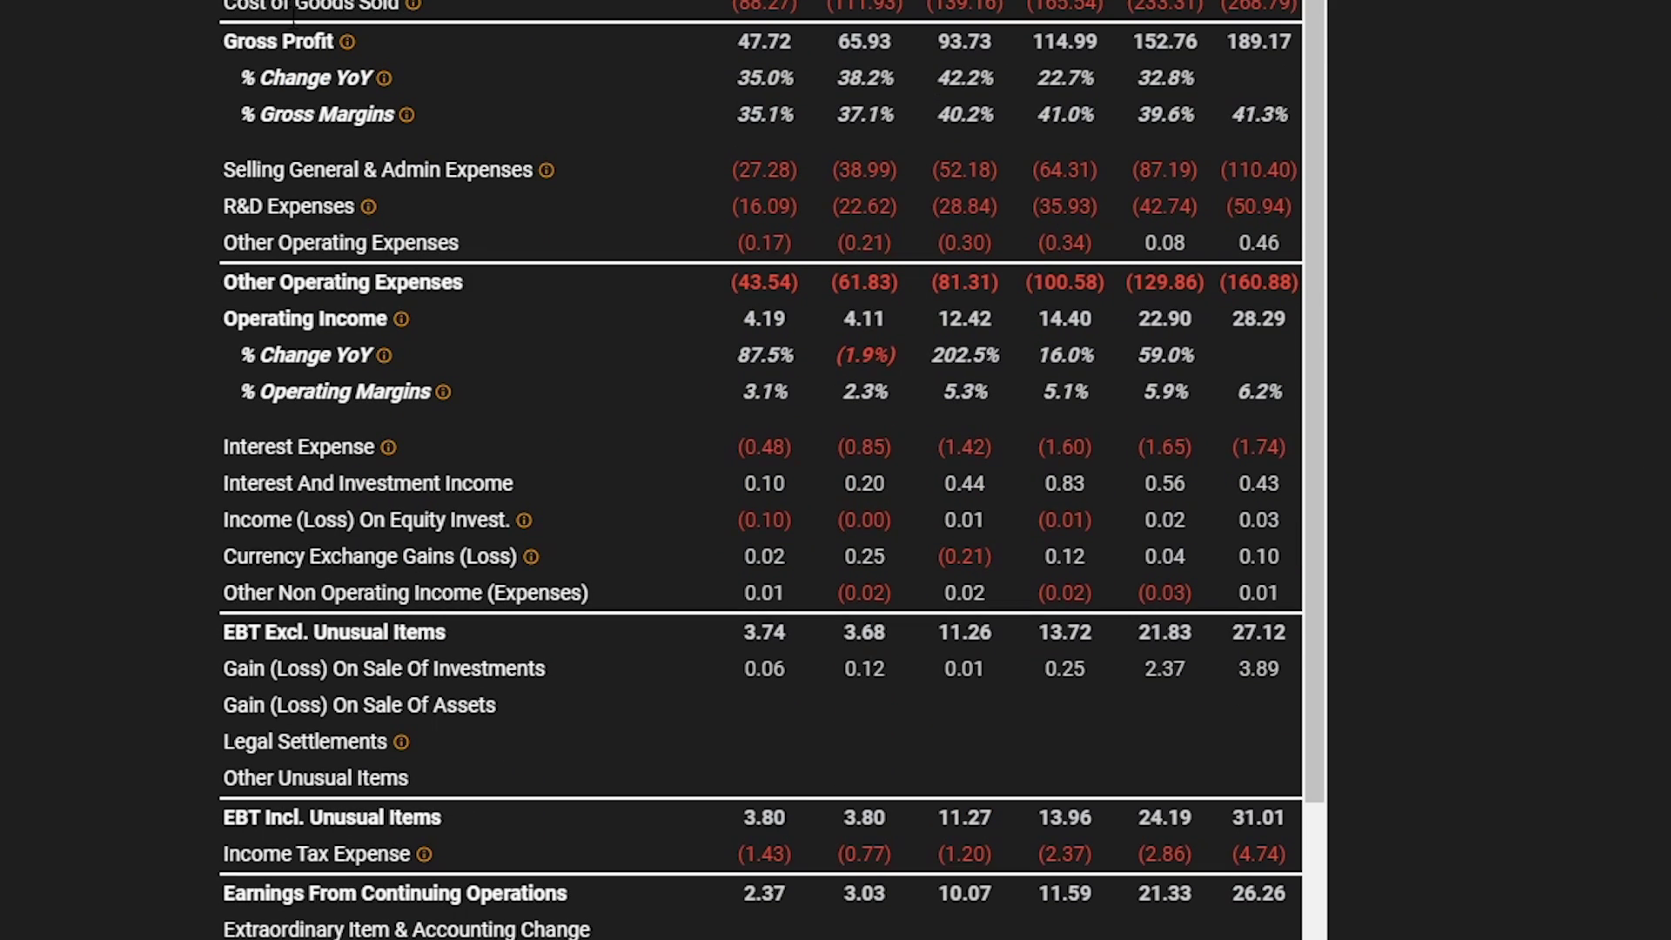
{"action": "scroll", "coordinate": [1537, 191], "scroll_direction": "down", "scroll_amount": 1}
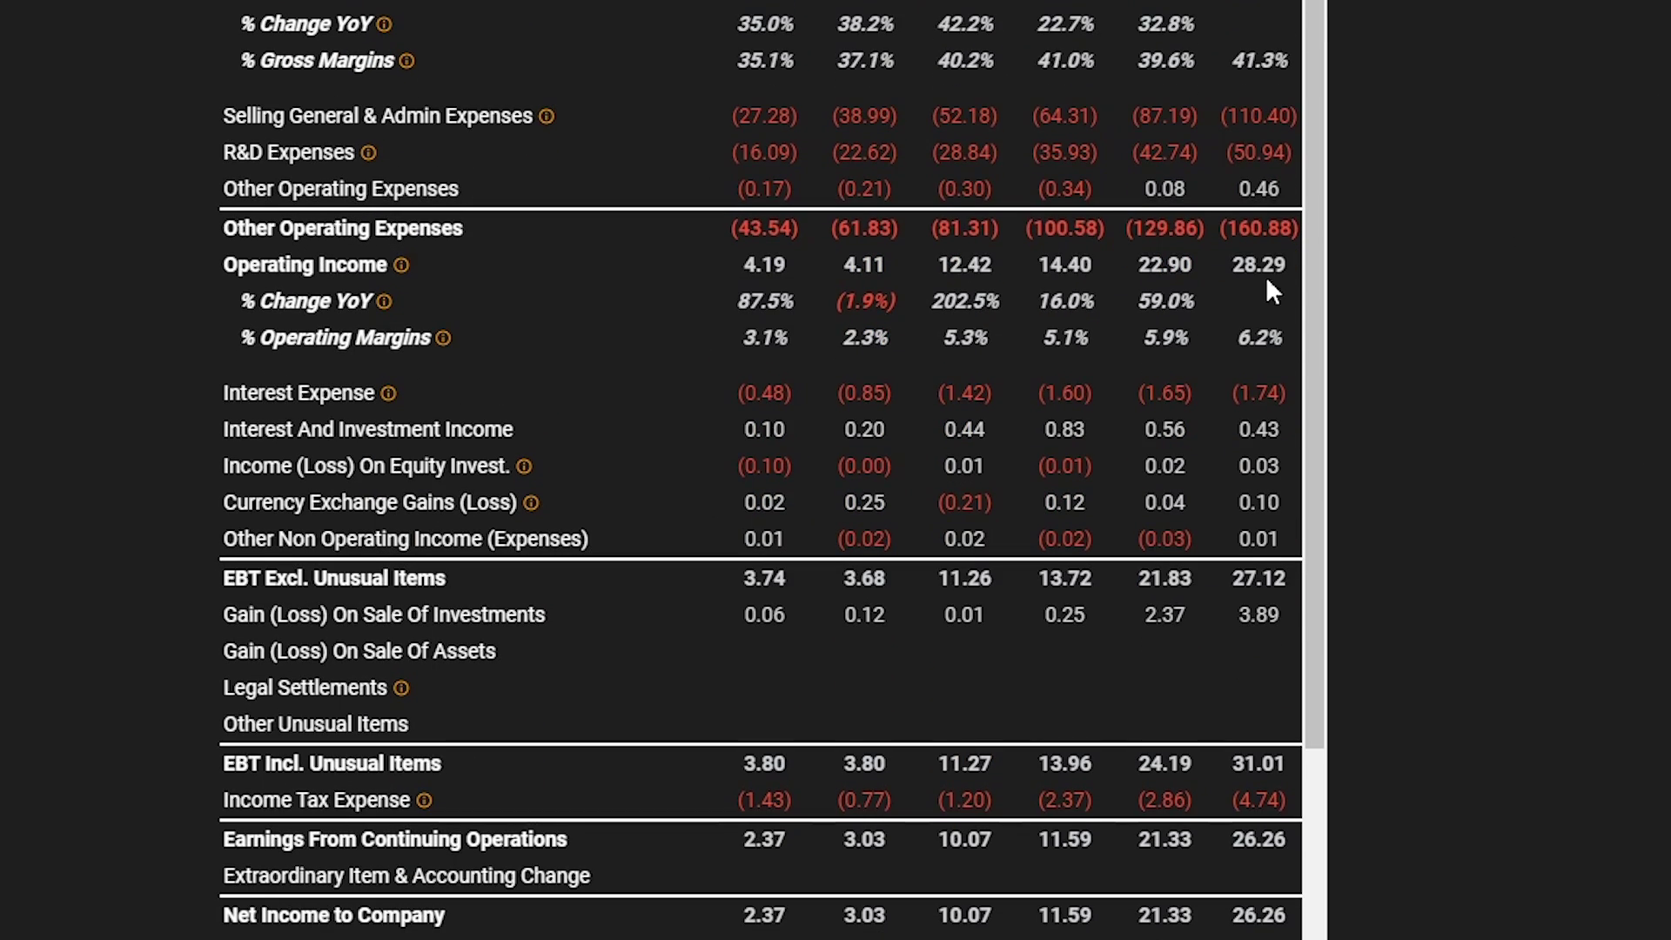
{"action": "scroll", "coordinate": [1131, 305], "scroll_direction": "down", "scroll_amount": 5}
{"action": "scroll", "coordinate": [1102, 315], "scroll_direction": "down", "scroll_amount": 1}
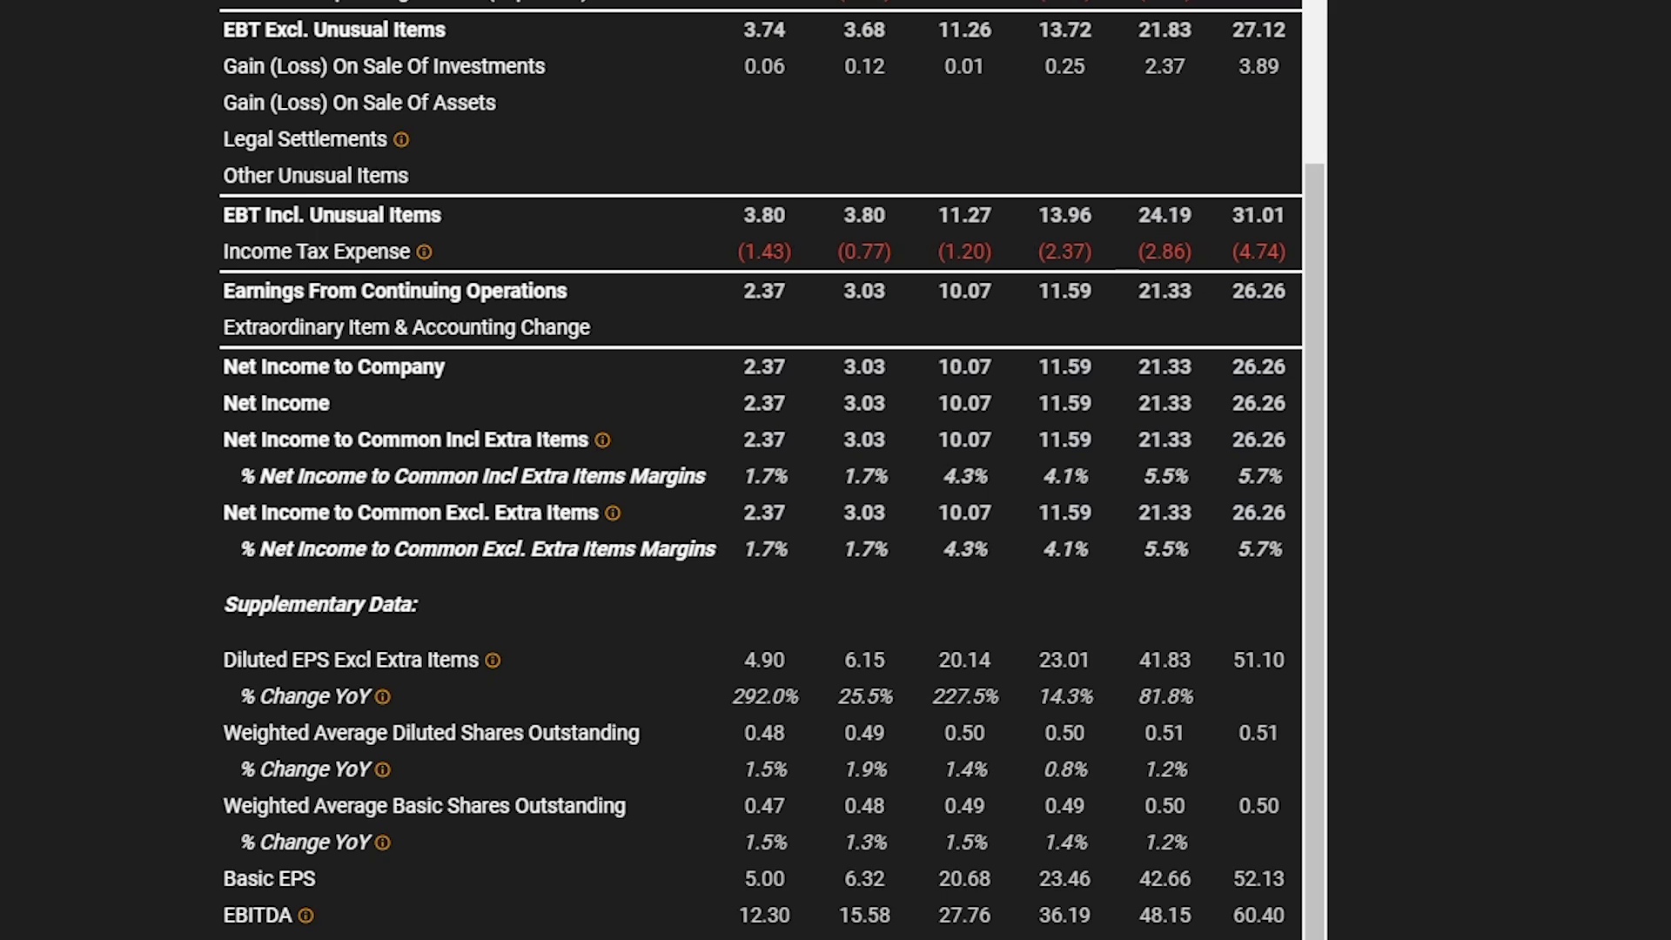
{"action": "scroll", "coordinate": [835, 470], "scroll_direction": "up", "scroll_amount": 6}
{"action": "scroll", "coordinate": [1281, 754], "scroll_direction": "up", "scroll_amount": 5}
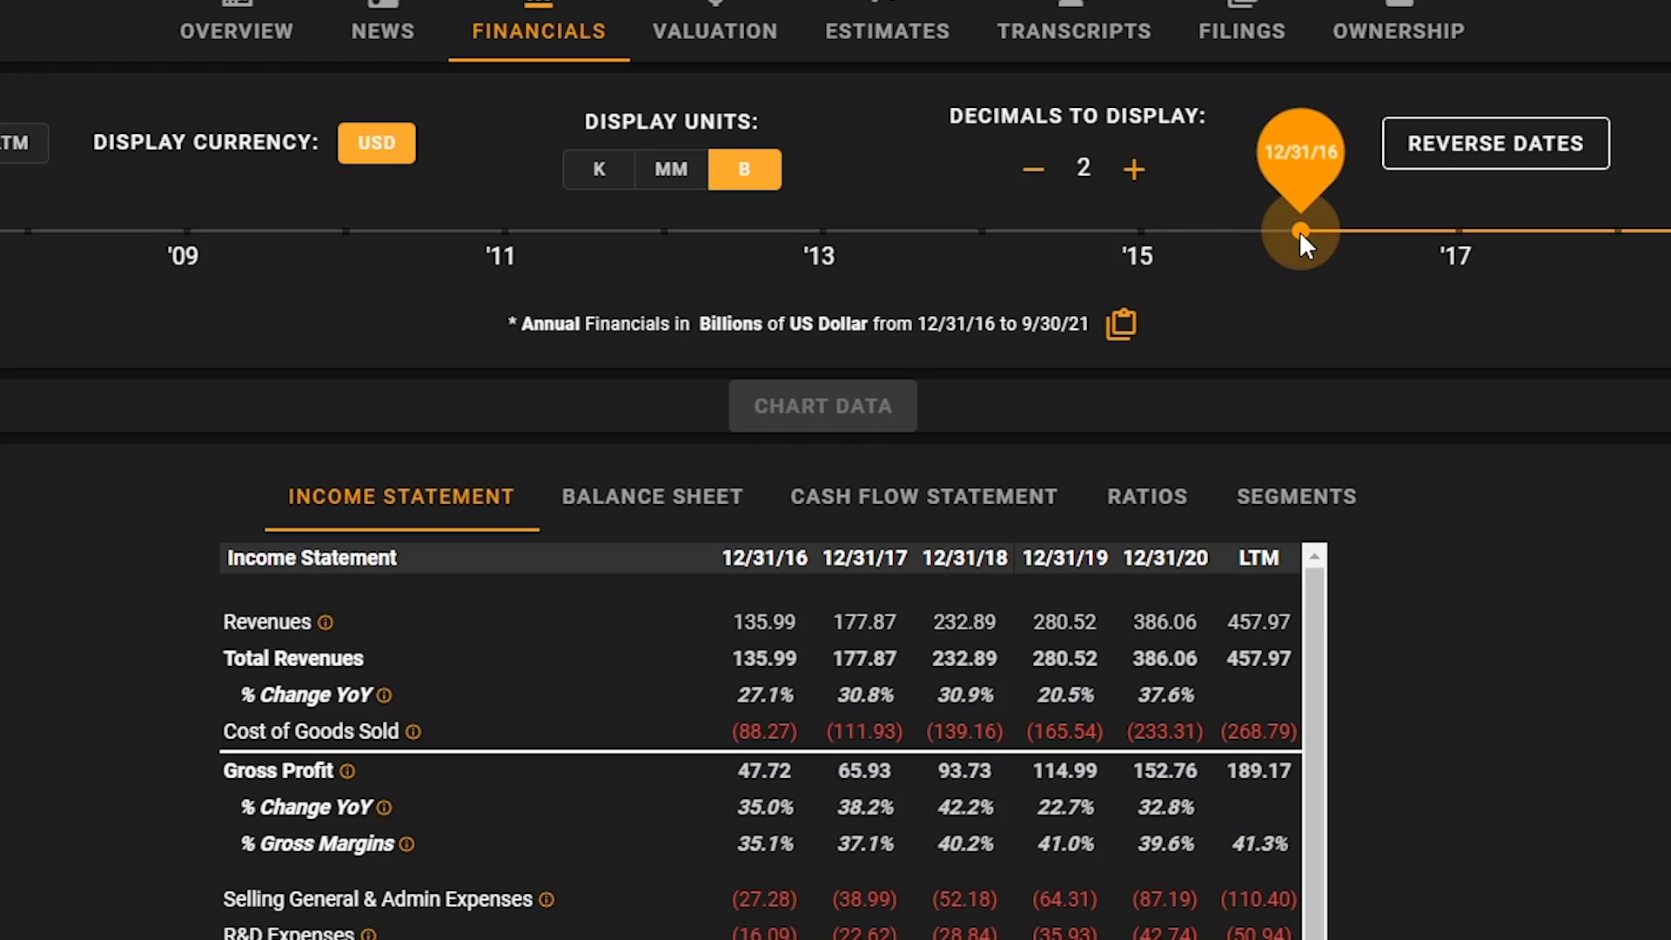
{"action": "left_click_drag", "start_coordinate": [1298, 232], "coordinate": [1361, 175]}
{"action": "scroll", "coordinate": [1567, 574], "scroll_direction": "down", "scroll_amount": 10}
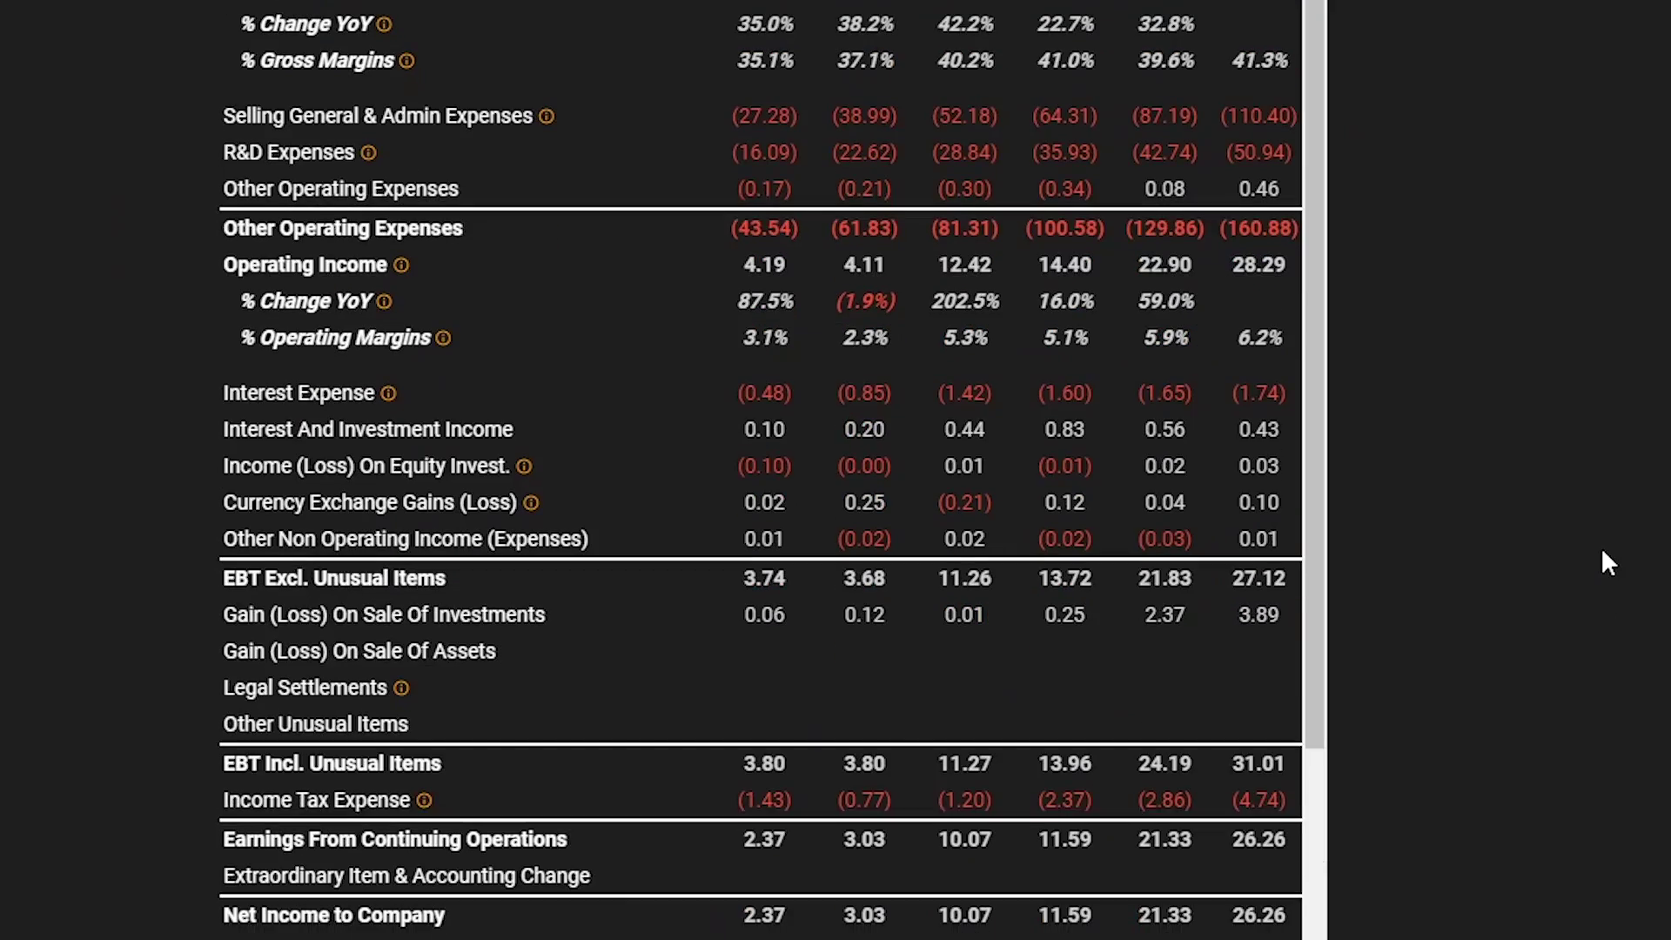
Step: Look over the income statement's net income and supplementary rows and view the explanation of EBITDA
{"action": "scroll", "coordinate": [1391, 479], "scroll_direction": "down", "scroll_amount": 5}
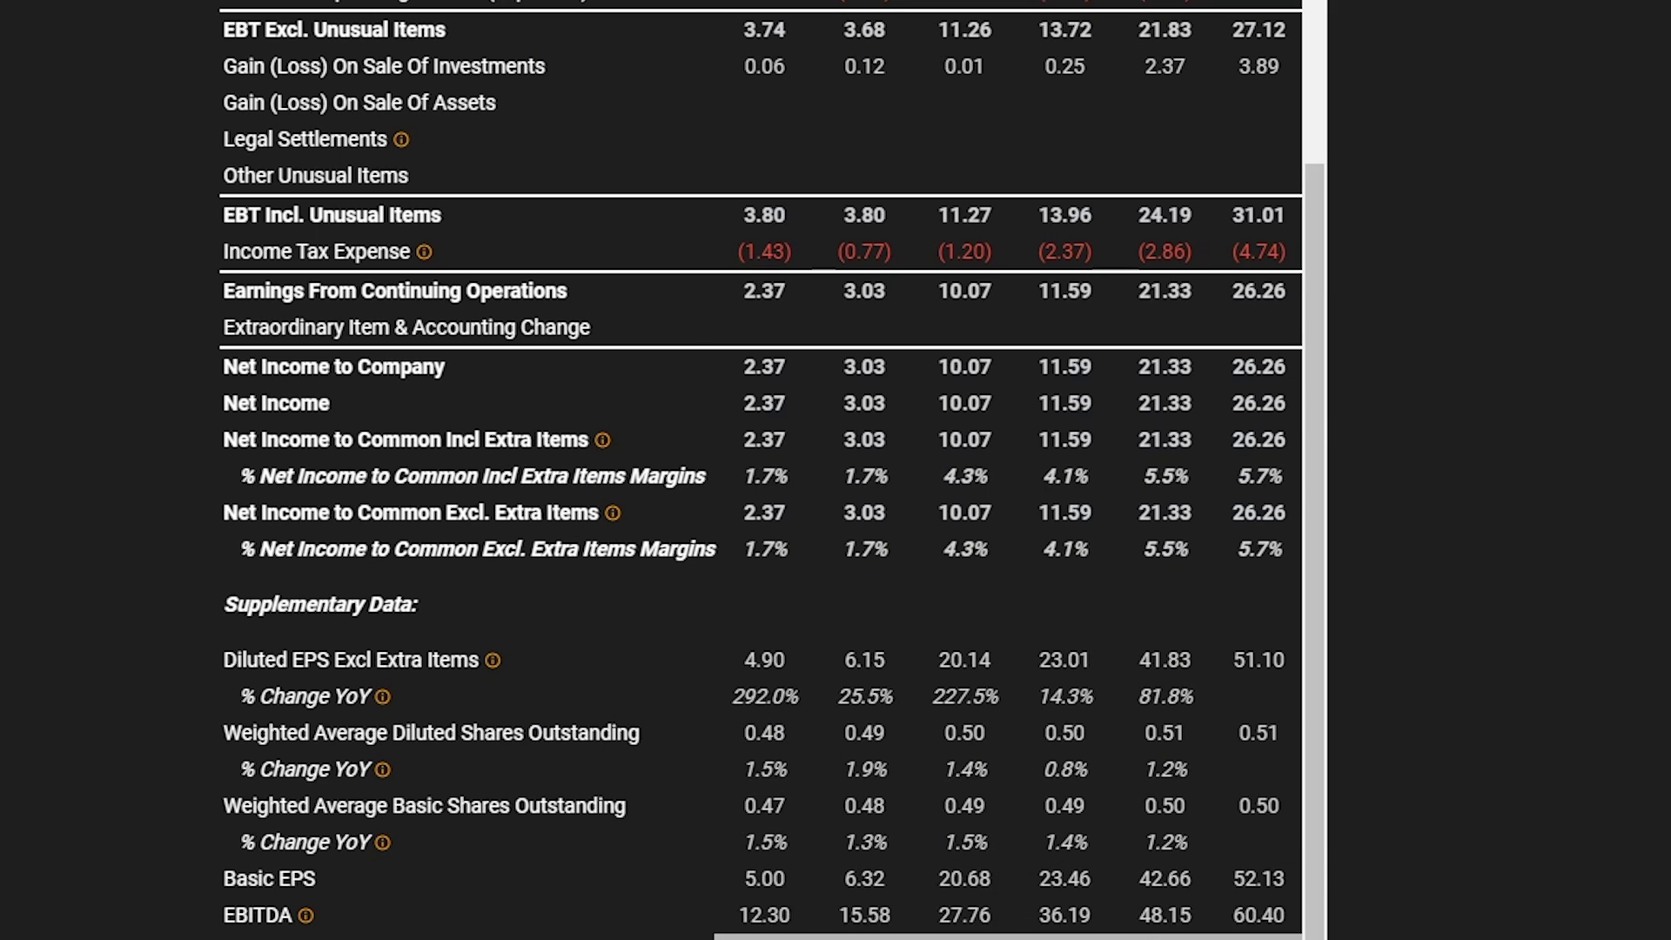
{"action": "scroll", "coordinate": [339, 927], "scroll_direction": "down", "scroll_amount": 2}
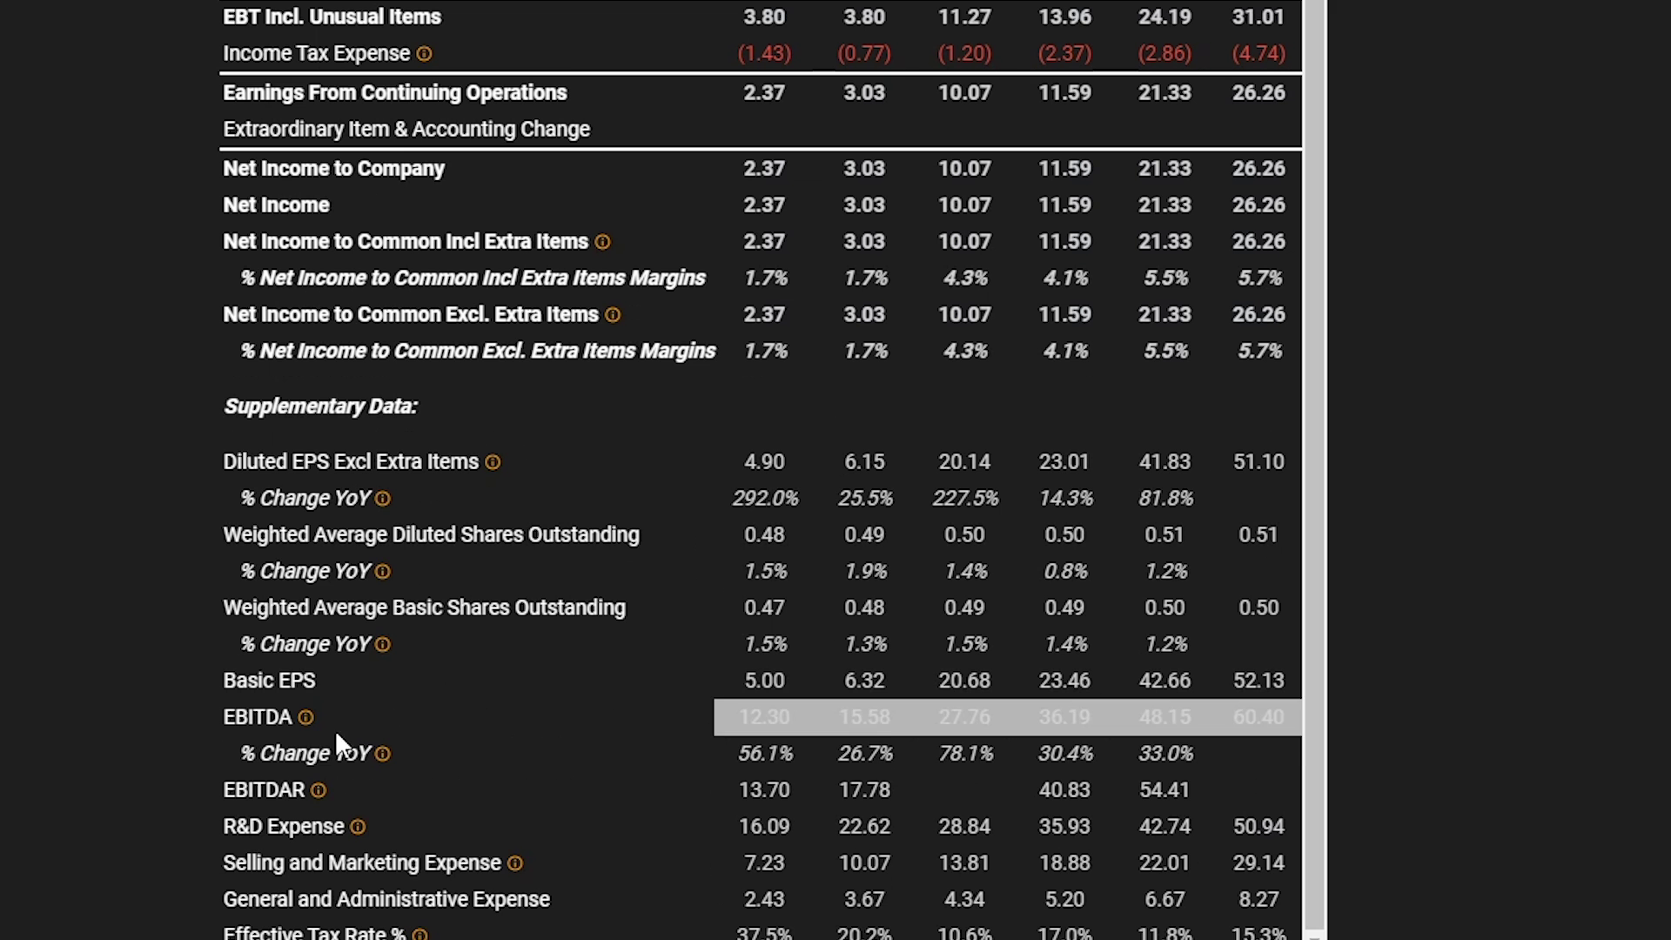
{"action": "mouse_move", "coordinate": [306, 722]}
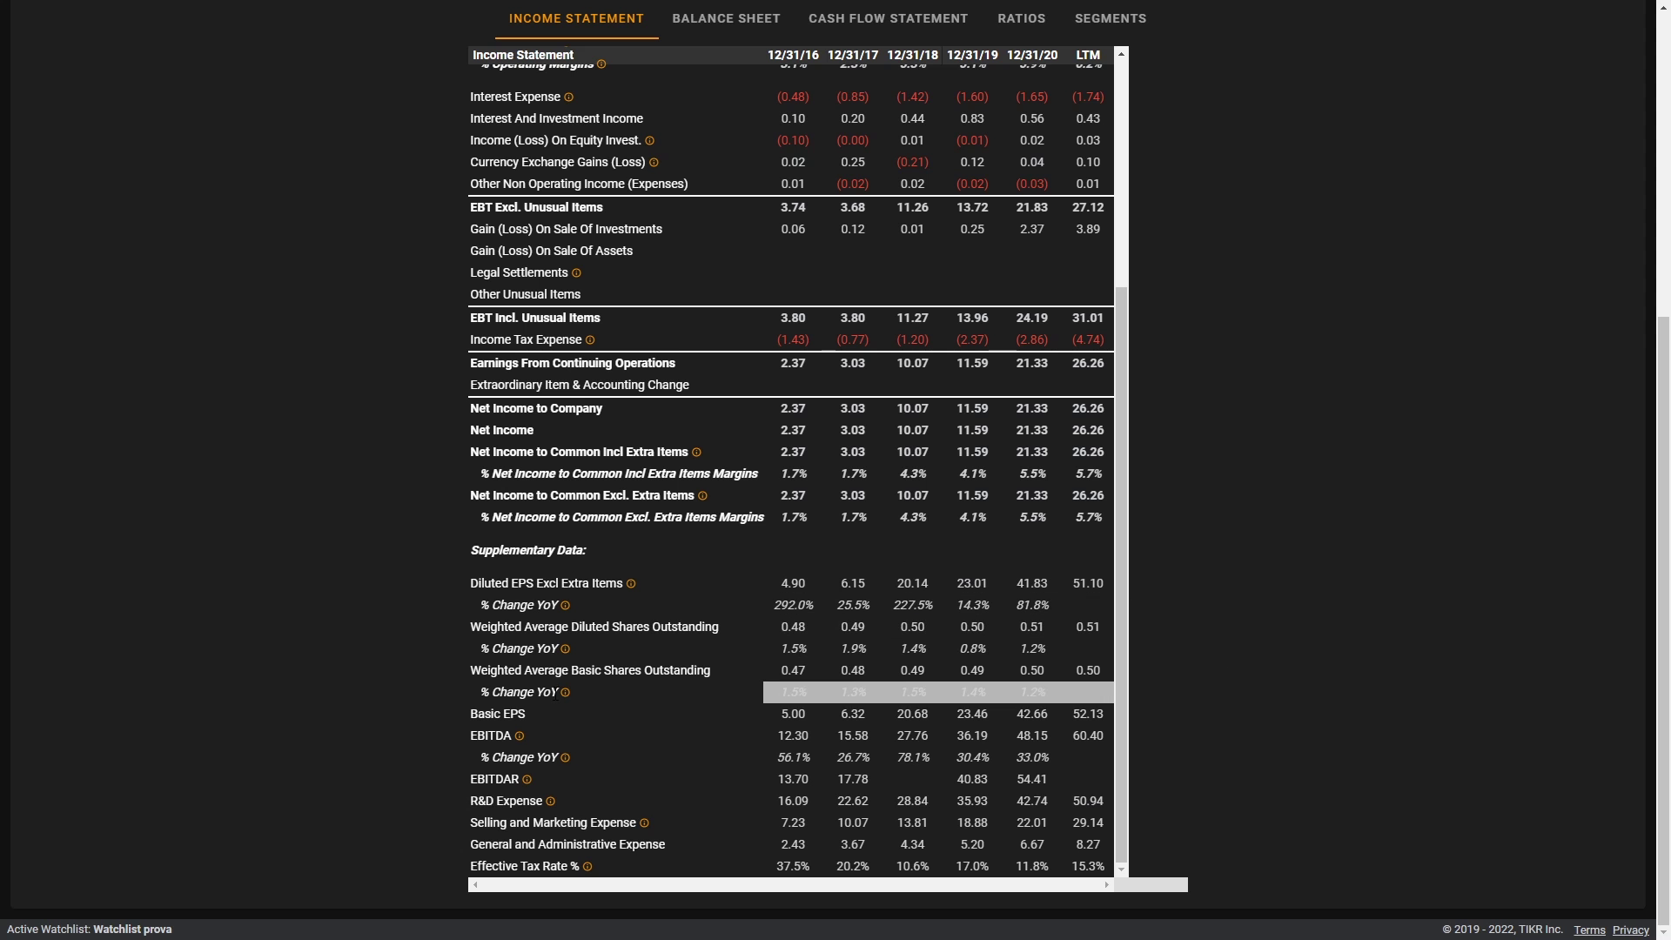
Step: Chart the Basic EPS row of the income statement and add Diluted EPS Excl Extra Items to the same chart
{"action": "left_click", "coordinate": [808, 719]}
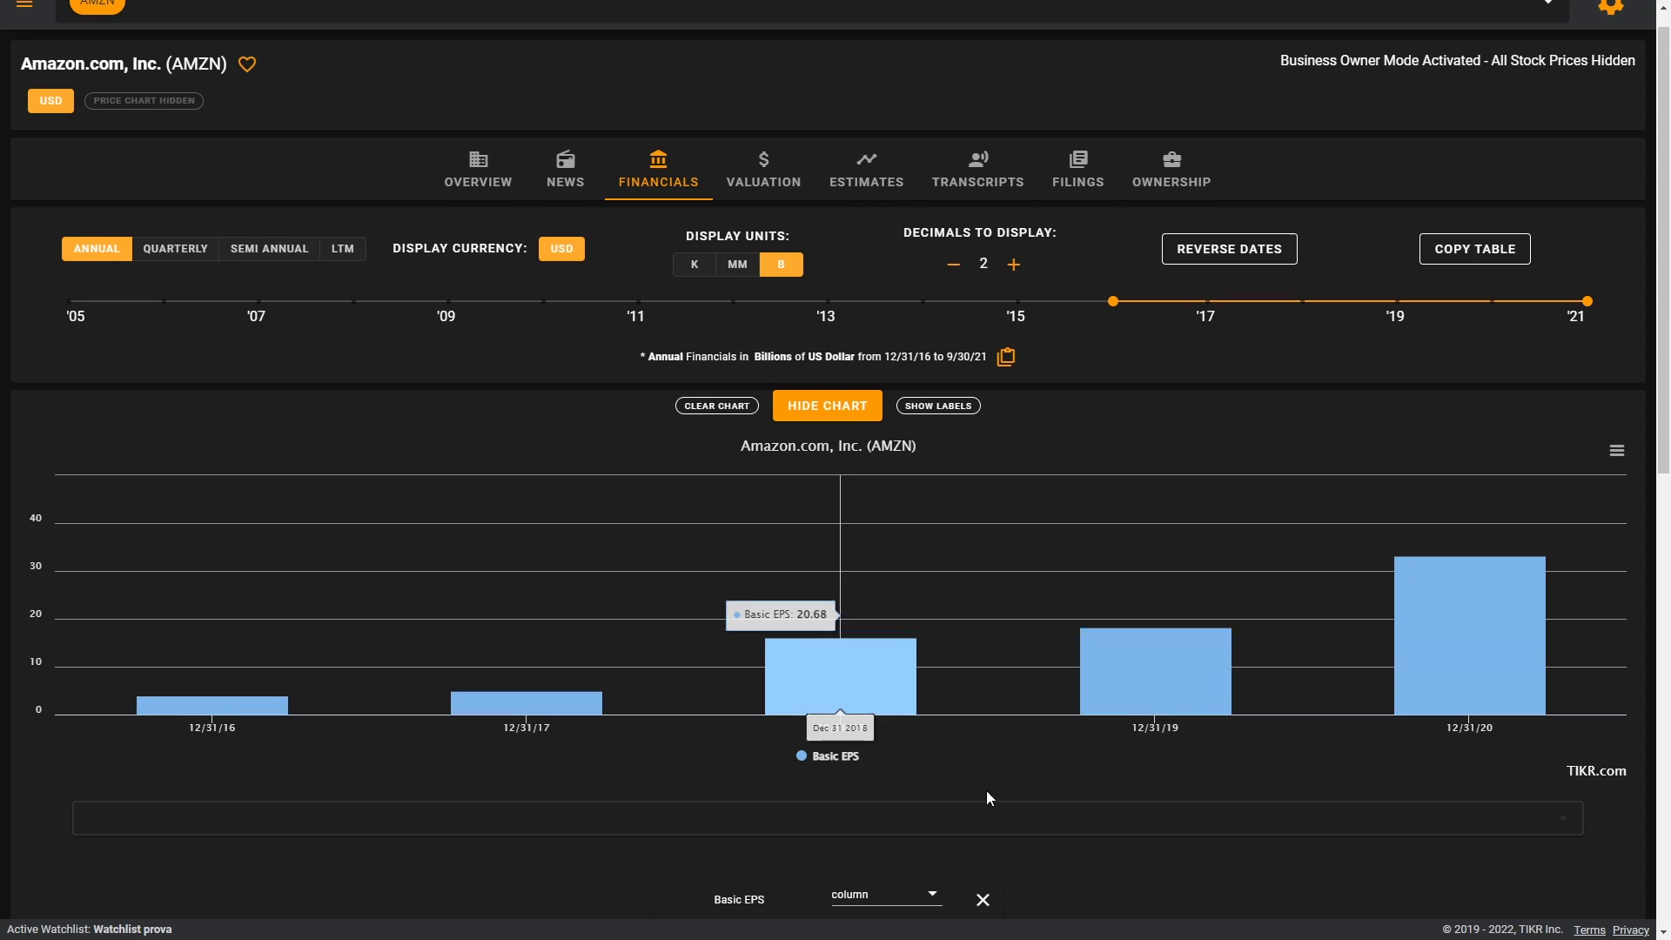
{"action": "scroll", "coordinate": [987, 797], "scroll_direction": "down", "scroll_amount": 12}
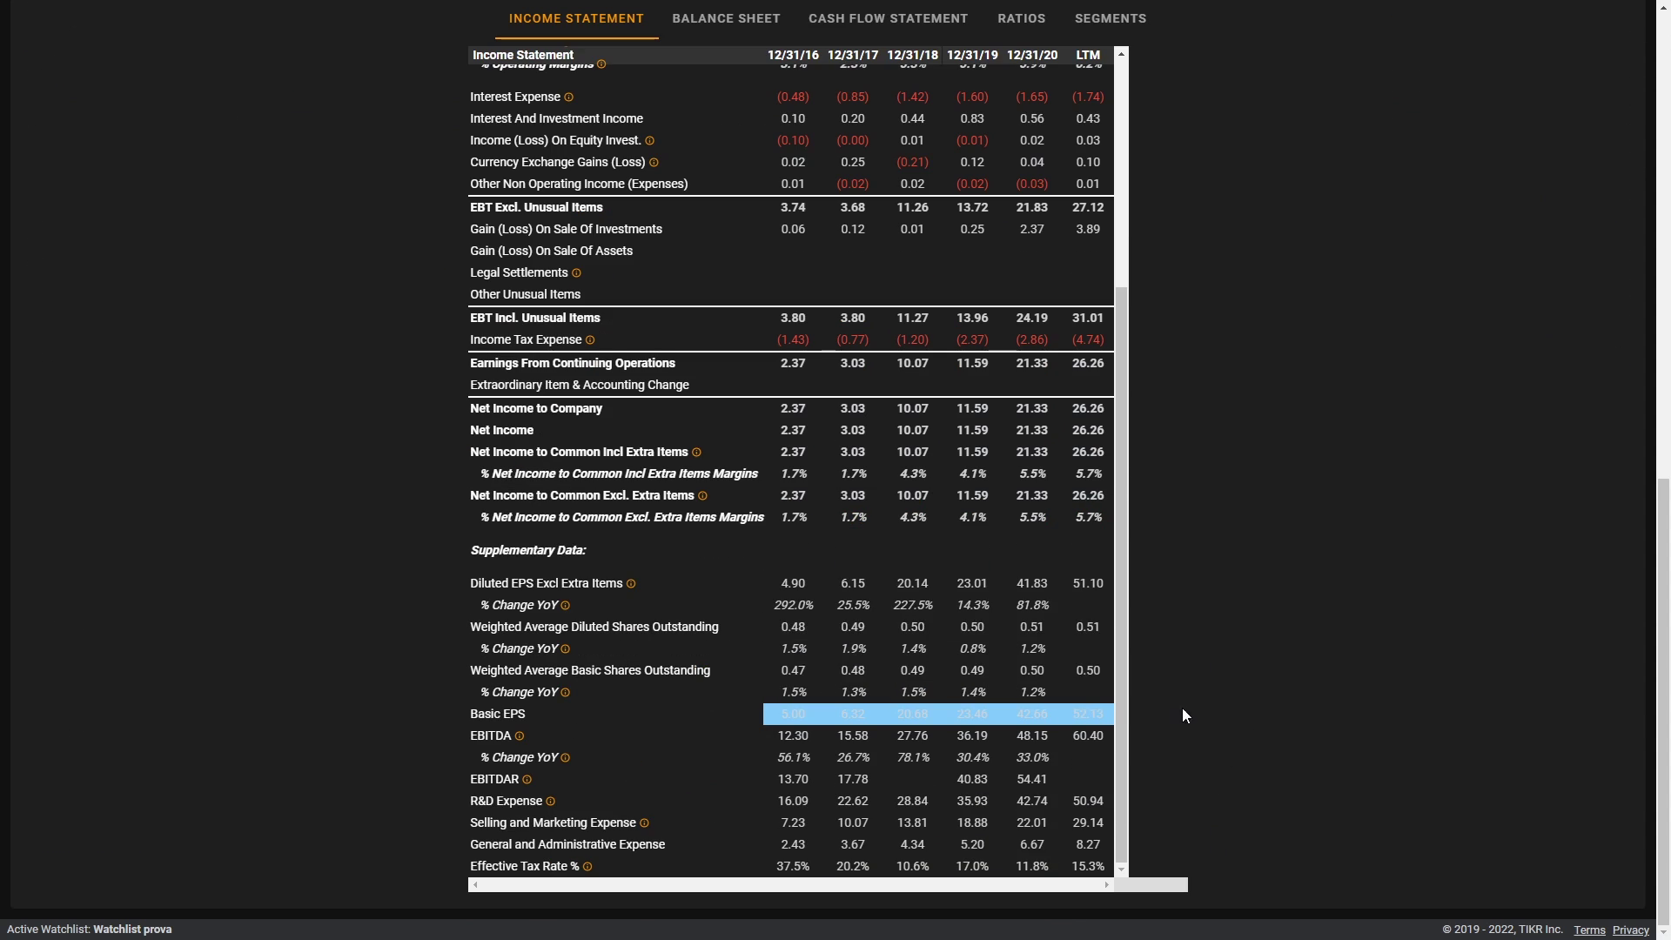
{"action": "left_click", "coordinate": [885, 592]}
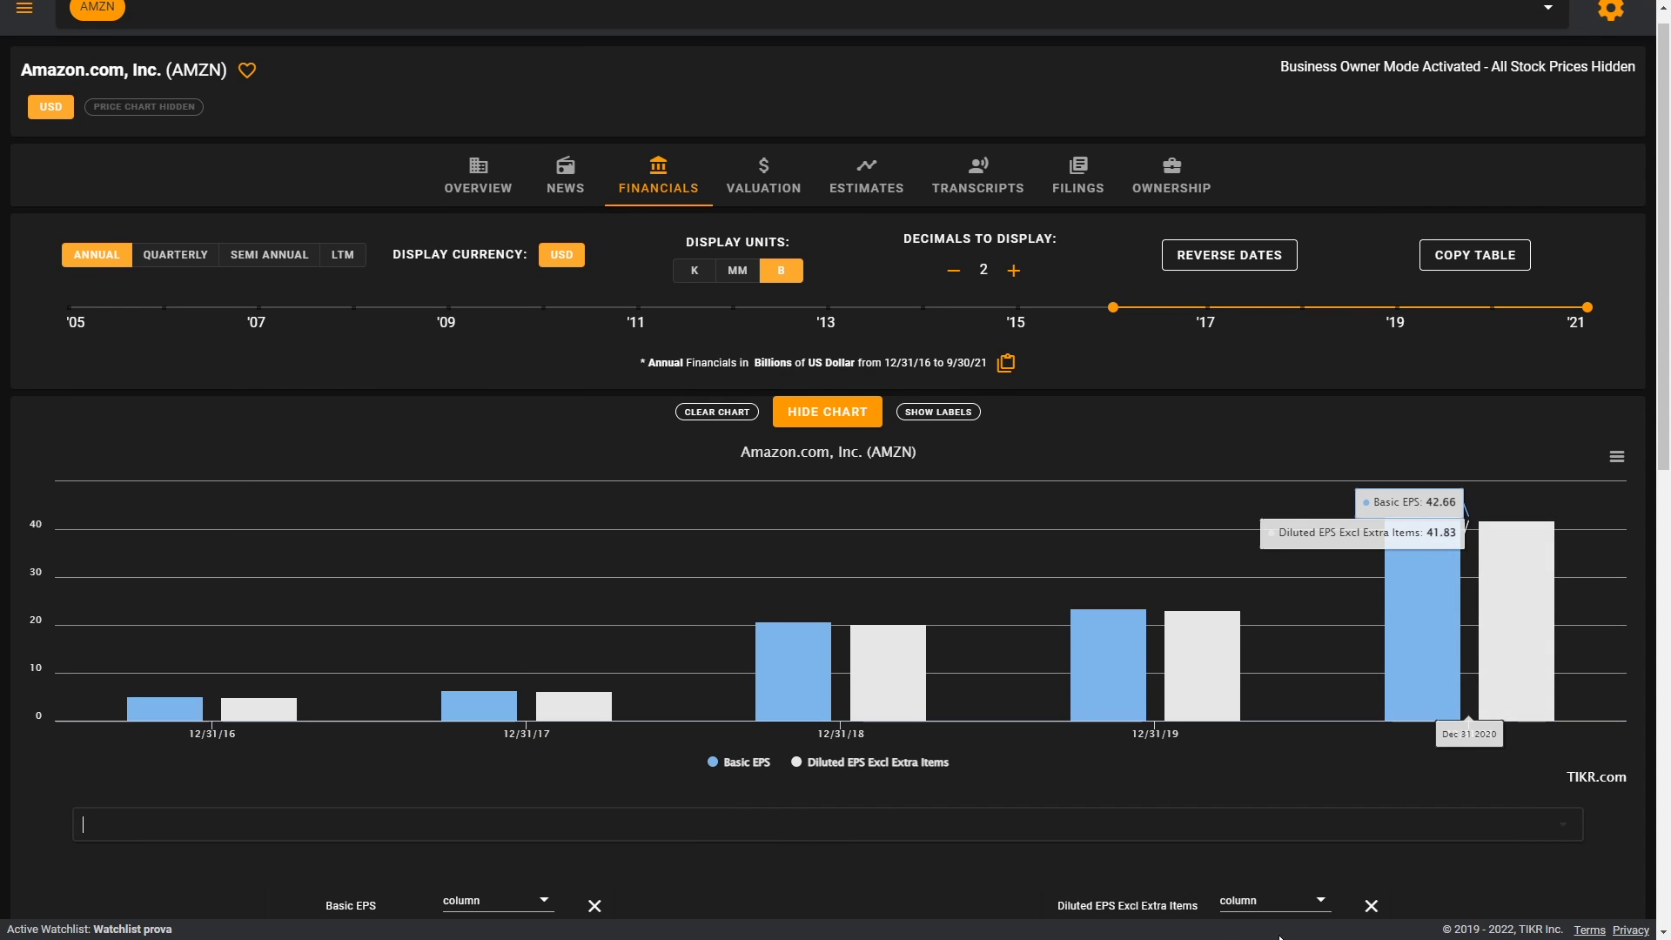
Step: Extend the EPS chart's date range back so that it starts at 12/31/11
{"action": "scroll", "coordinate": [1483, 757], "scroll_direction": "down", "scroll_amount": 9}
{"action": "scroll", "coordinate": [1392, 723], "scroll_direction": "up", "scroll_amount": 6}
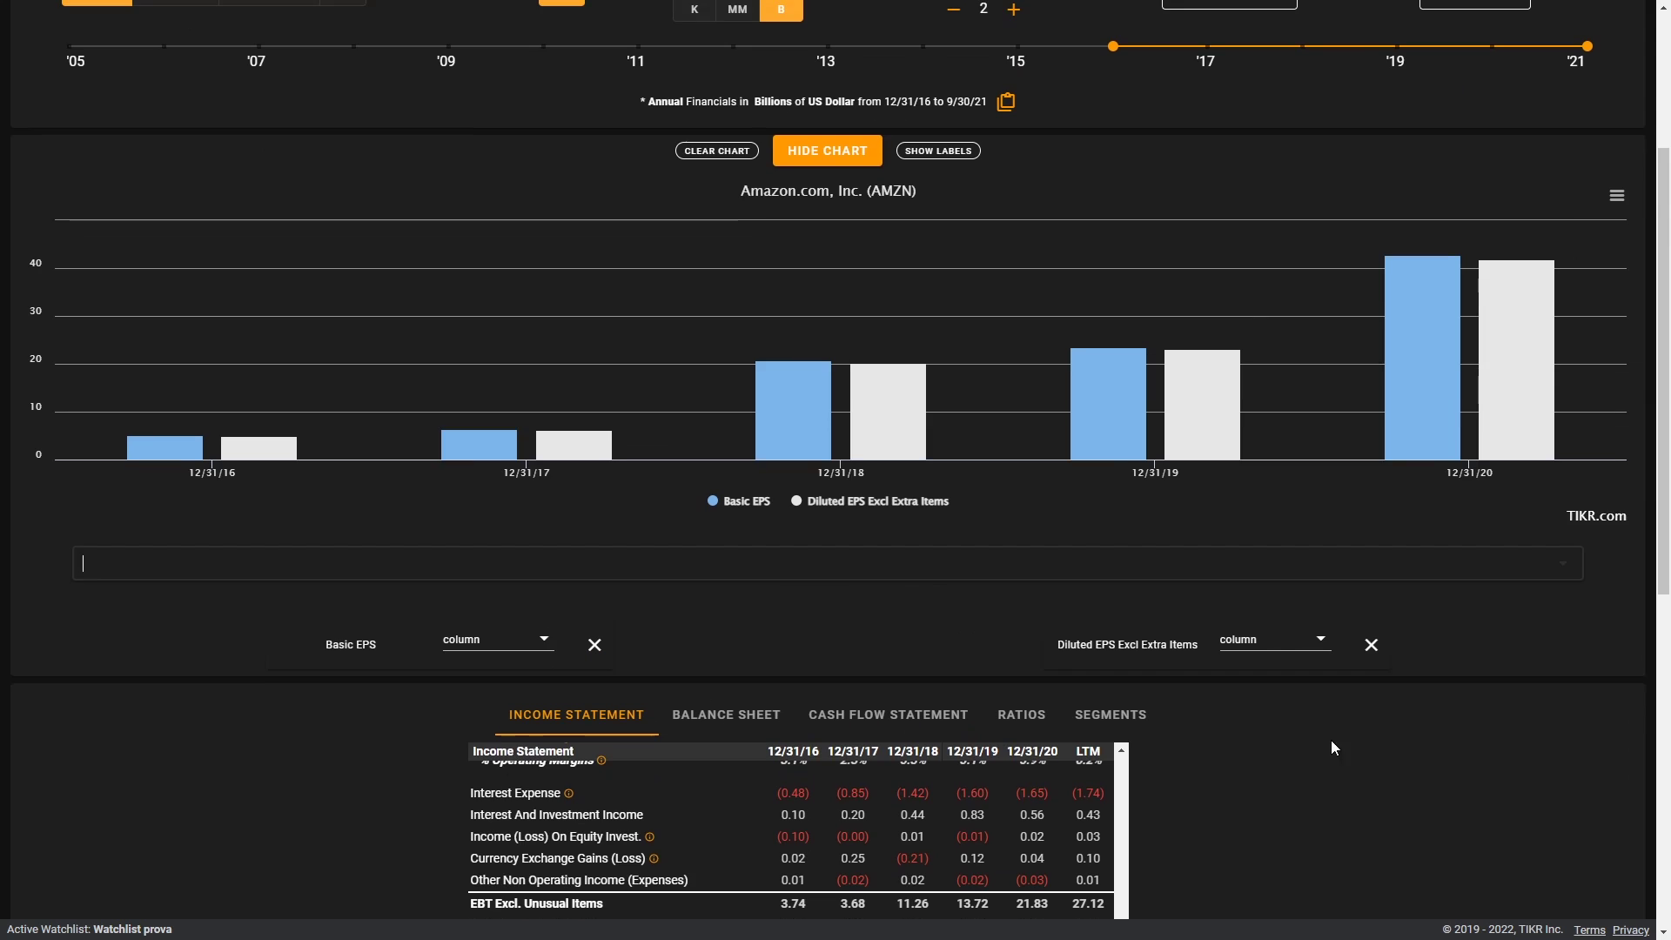
{"action": "left_click_drag", "start_coordinate": [1119, 47], "coordinate": [634, 39]}
{"action": "scroll", "coordinate": [808, 405], "scroll_direction": "up", "scroll_amount": 2}
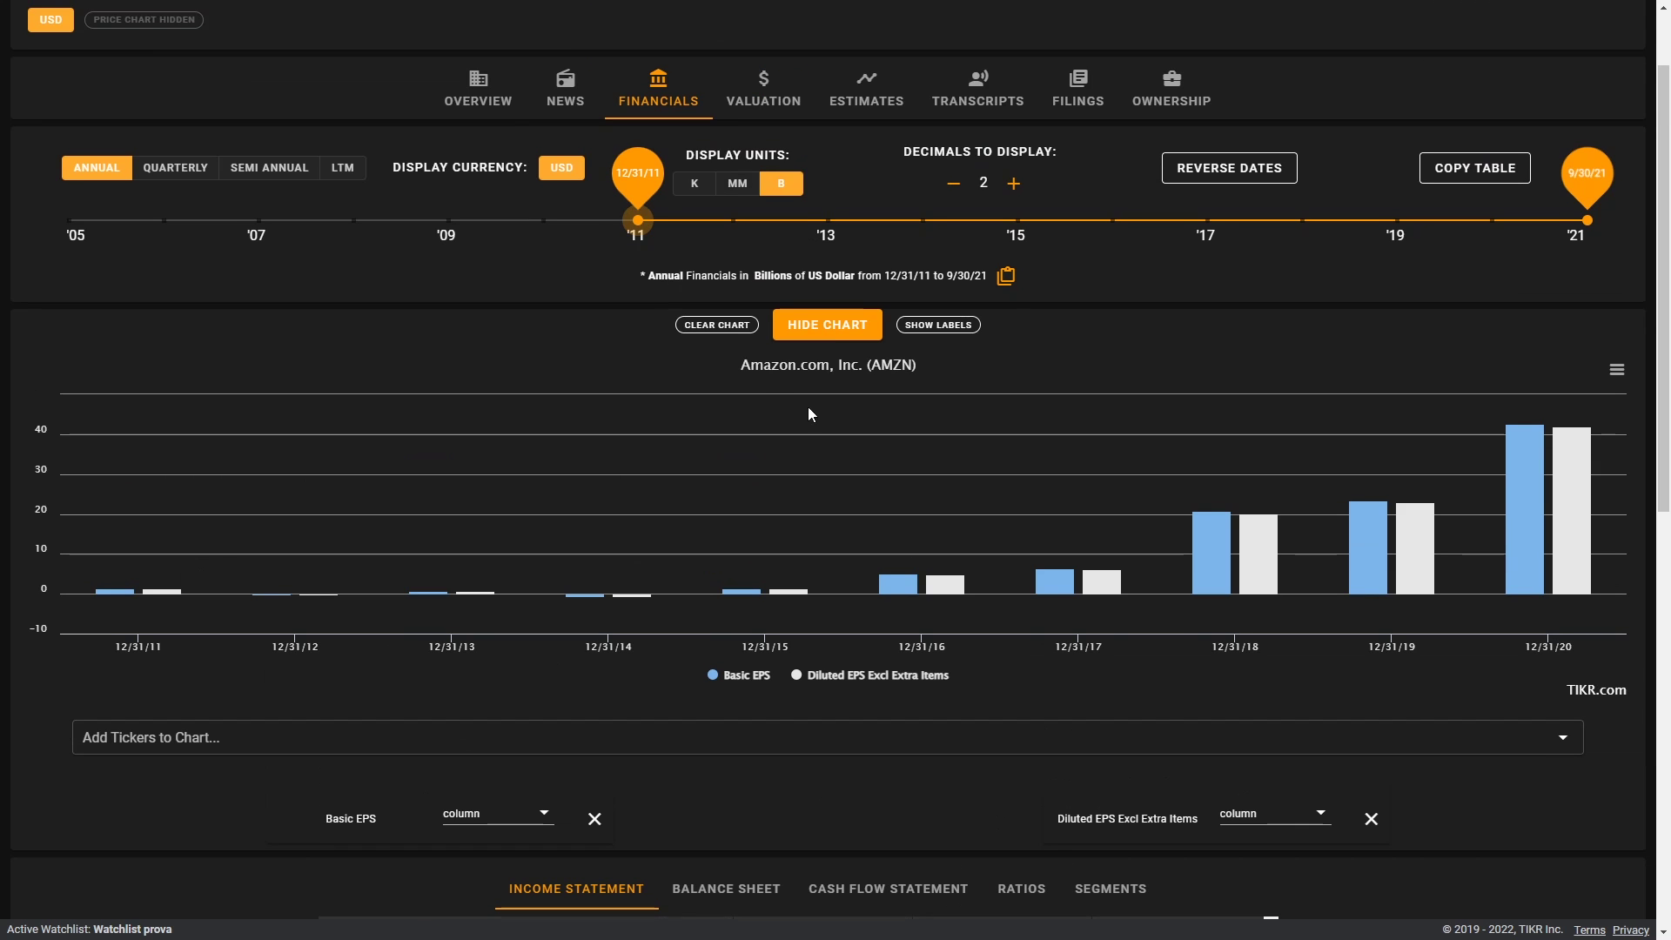
Step: Show both the Basic EPS and Diluted EPS Excl Extra Items series as lines and review the chart
{"action": "left_click", "coordinate": [491, 818]}
{"action": "left_click", "coordinate": [492, 858]}
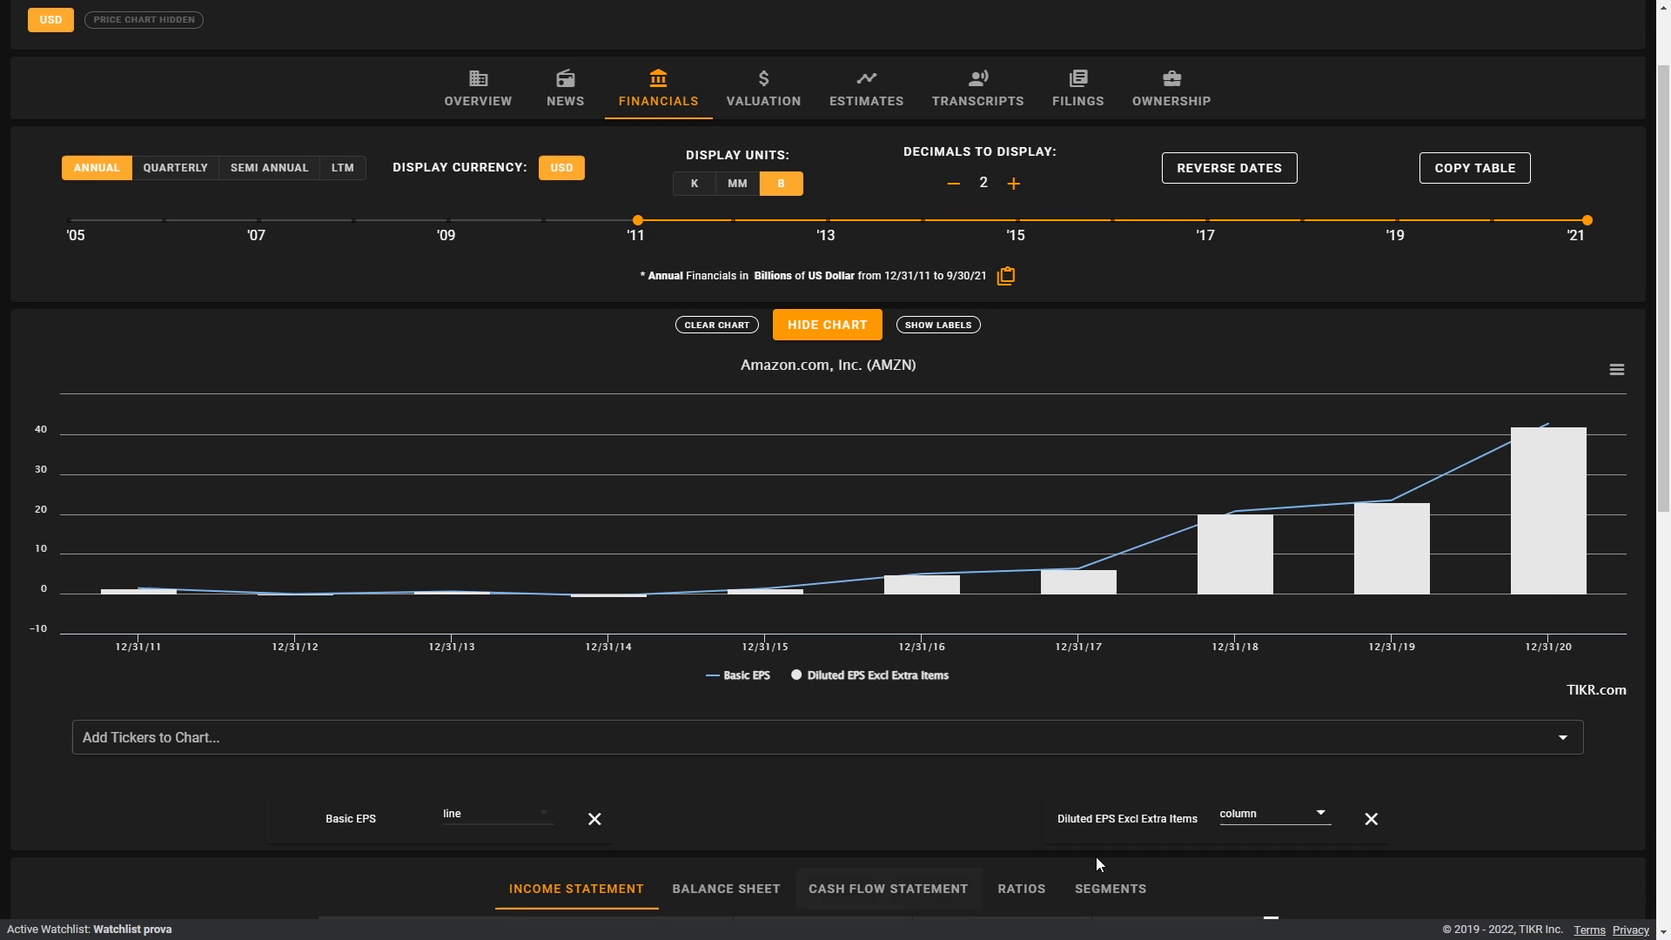
{"action": "left_click", "coordinate": [1251, 820]}
{"action": "left_click", "coordinate": [1251, 855]}
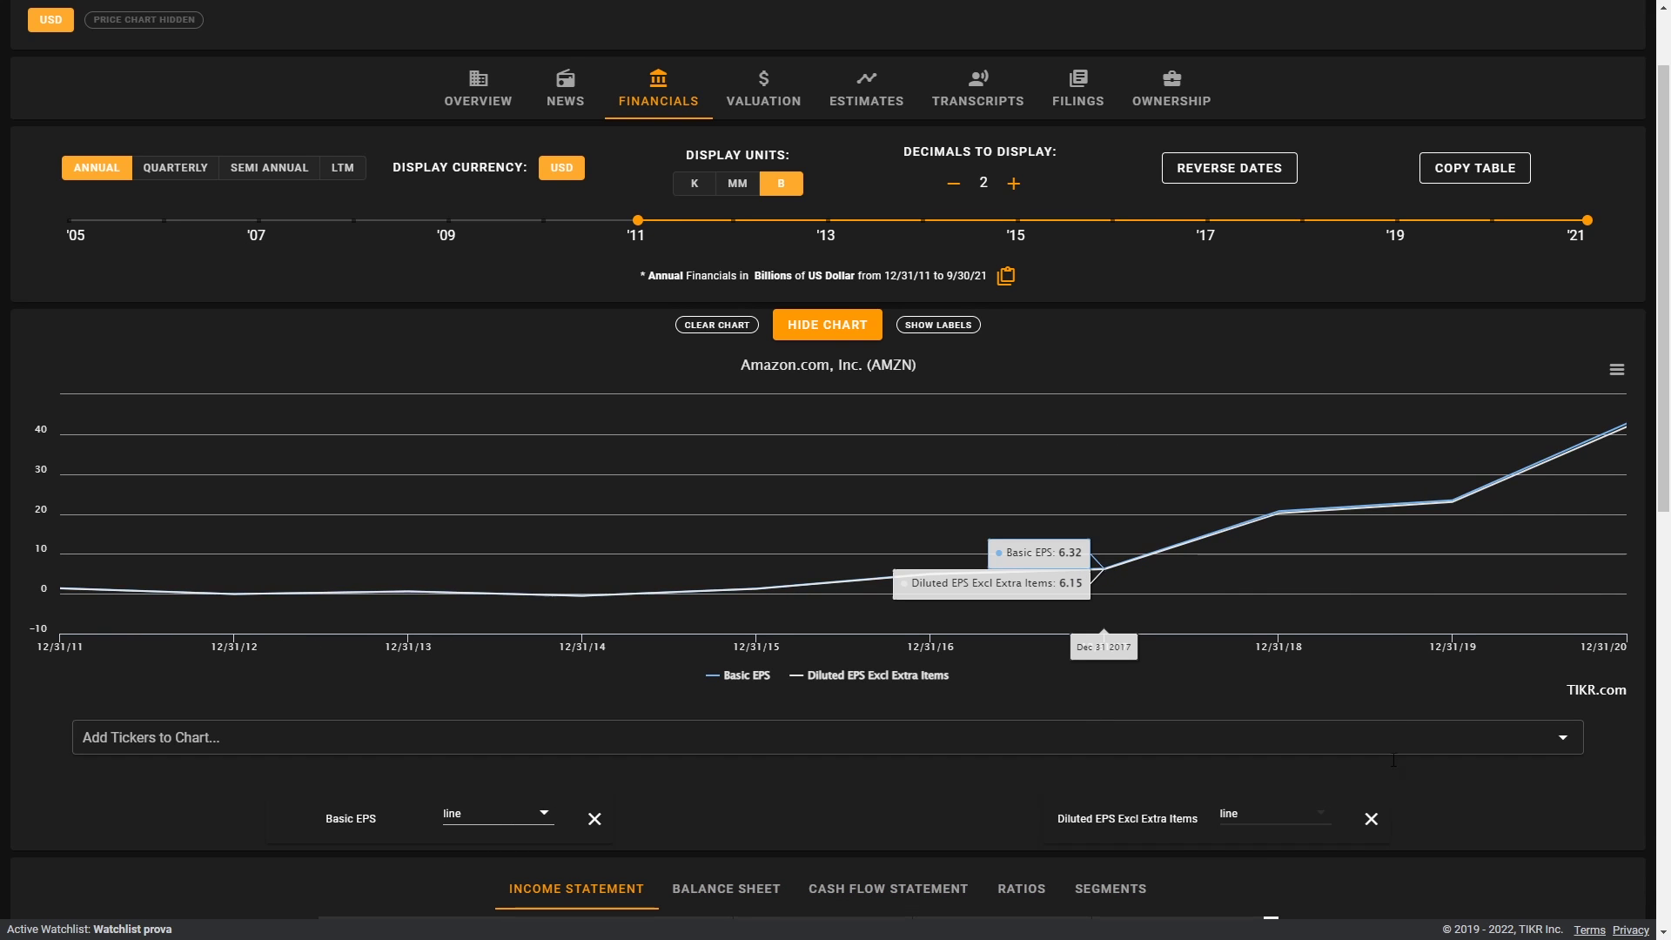
{"action": "scroll", "coordinate": [1394, 726], "scroll_direction": "down", "scroll_amount": 3}
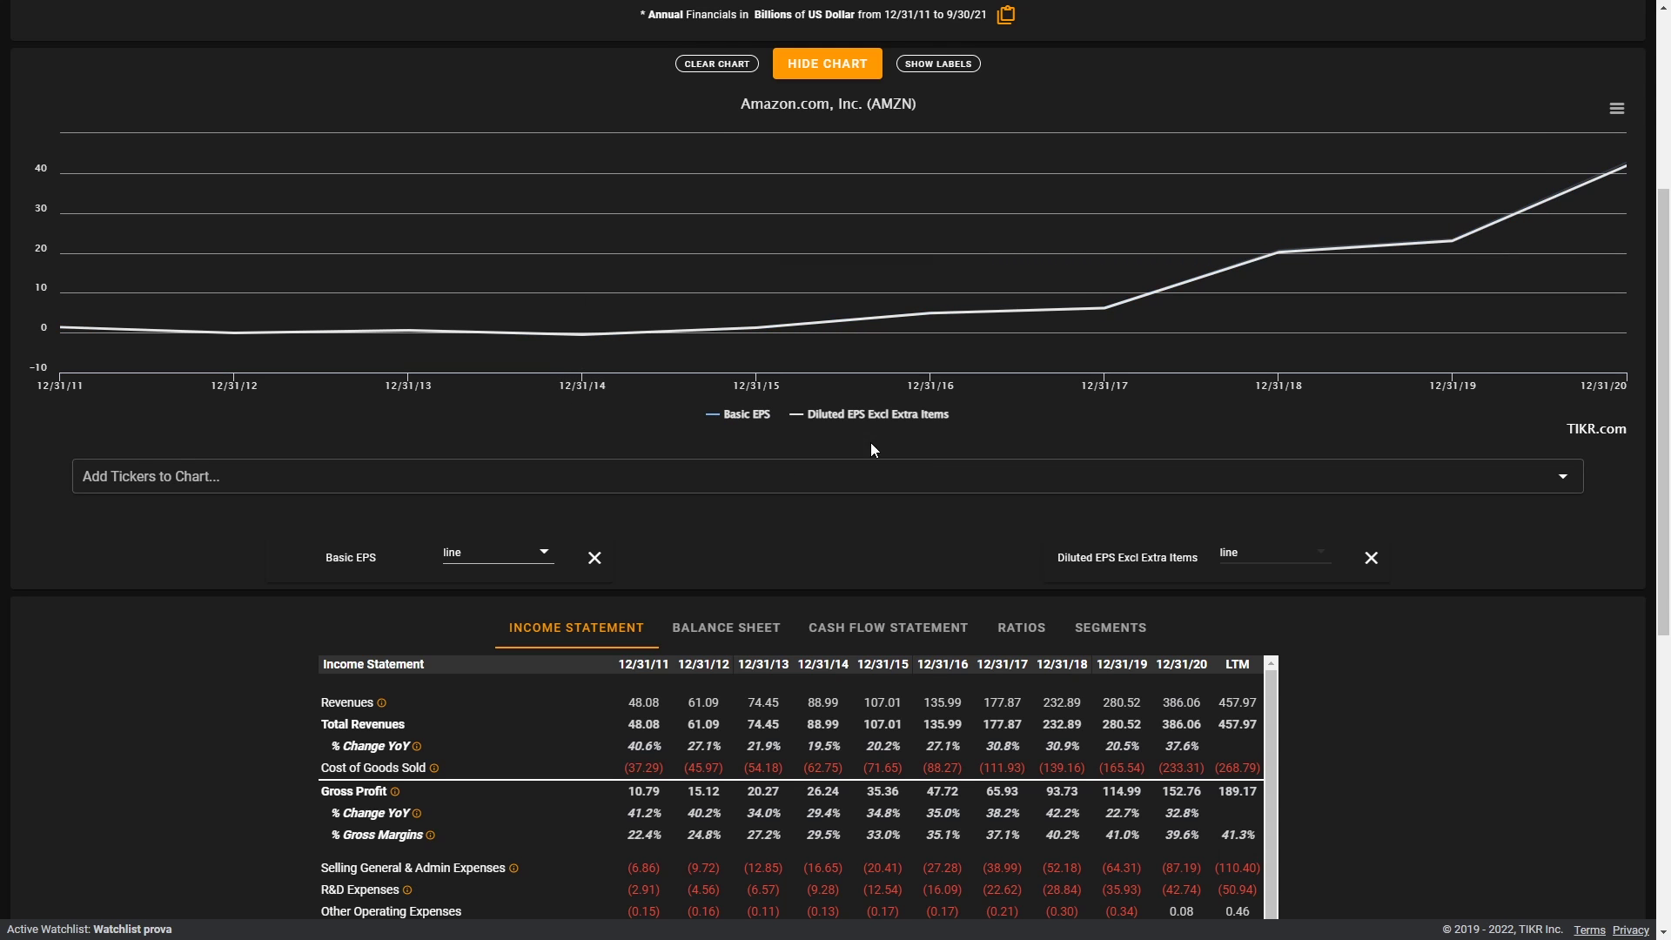
{"action": "scroll", "coordinate": [1052, 420], "scroll_direction": "up", "scroll_amount": 2}
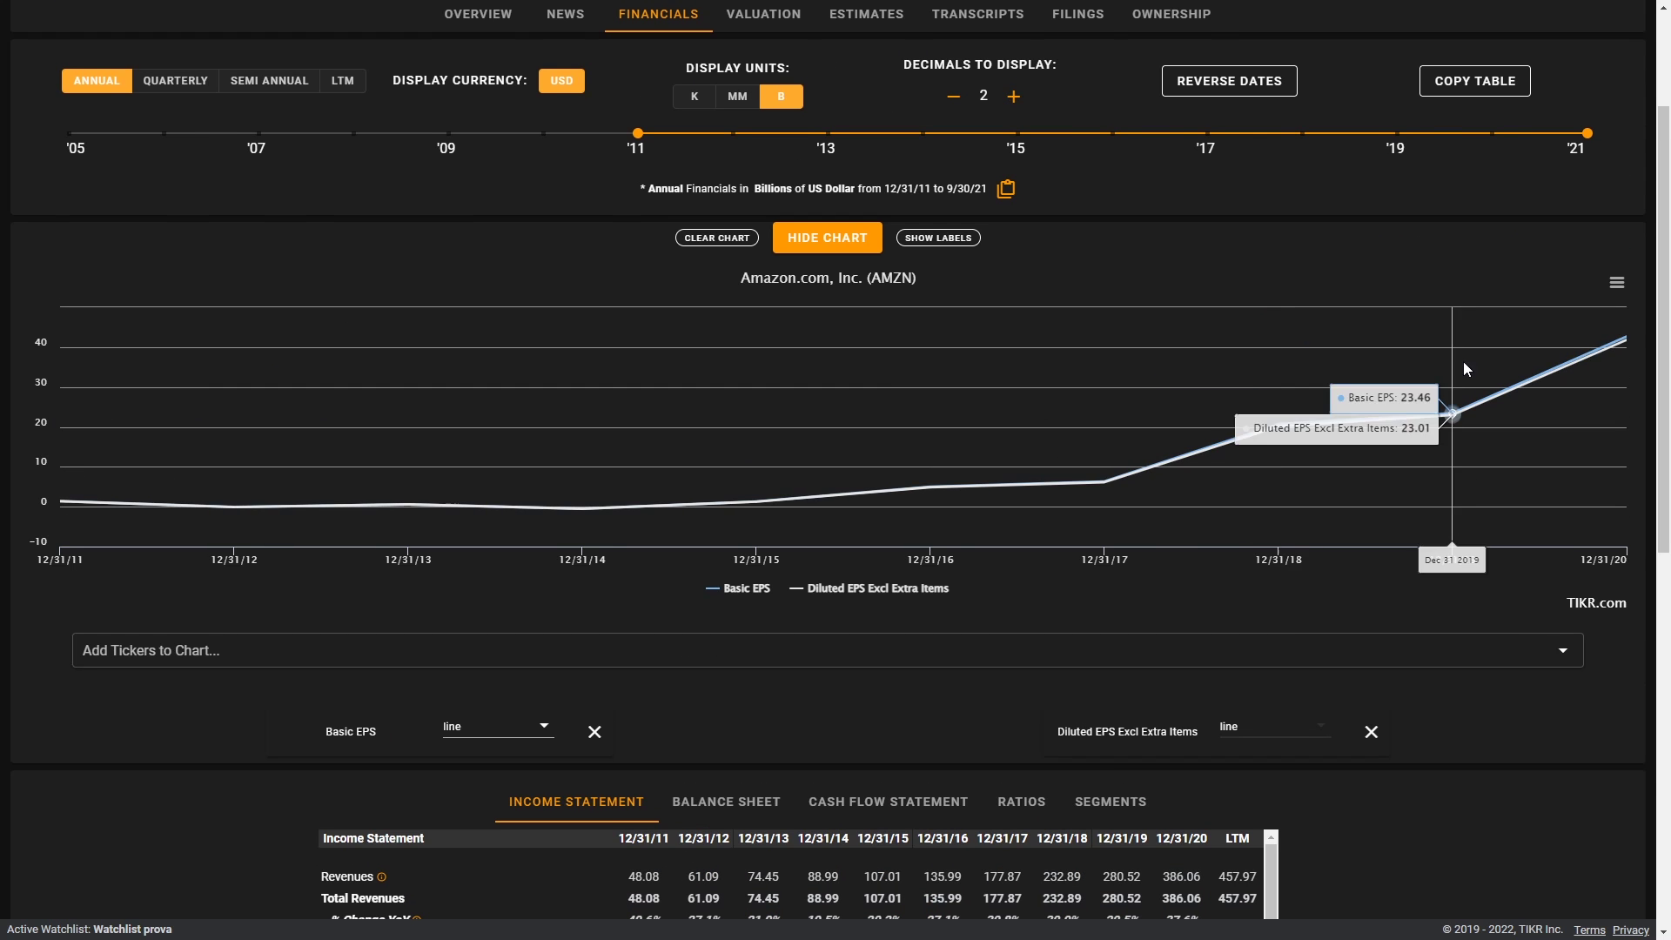
Step: Chart the Total Revenues % Change YoY row and extend the start of the date range back to '05
{"action": "scroll", "coordinate": [1509, 741], "scroll_direction": "down", "scroll_amount": 5}
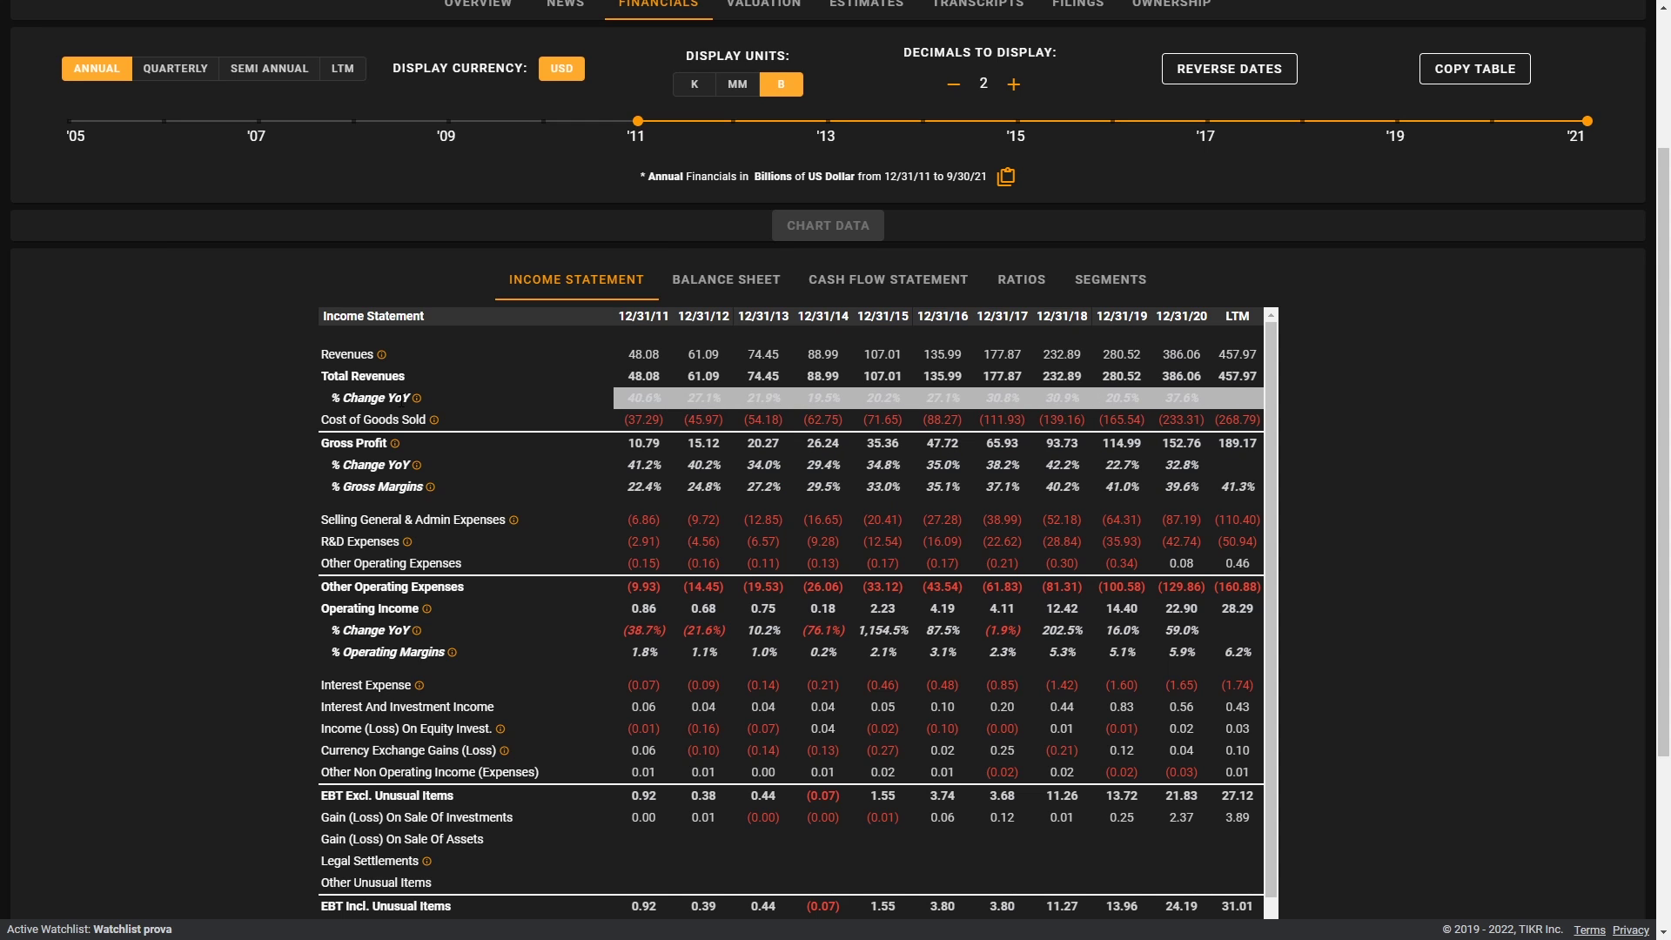
{"action": "left_click", "coordinate": [658, 399]}
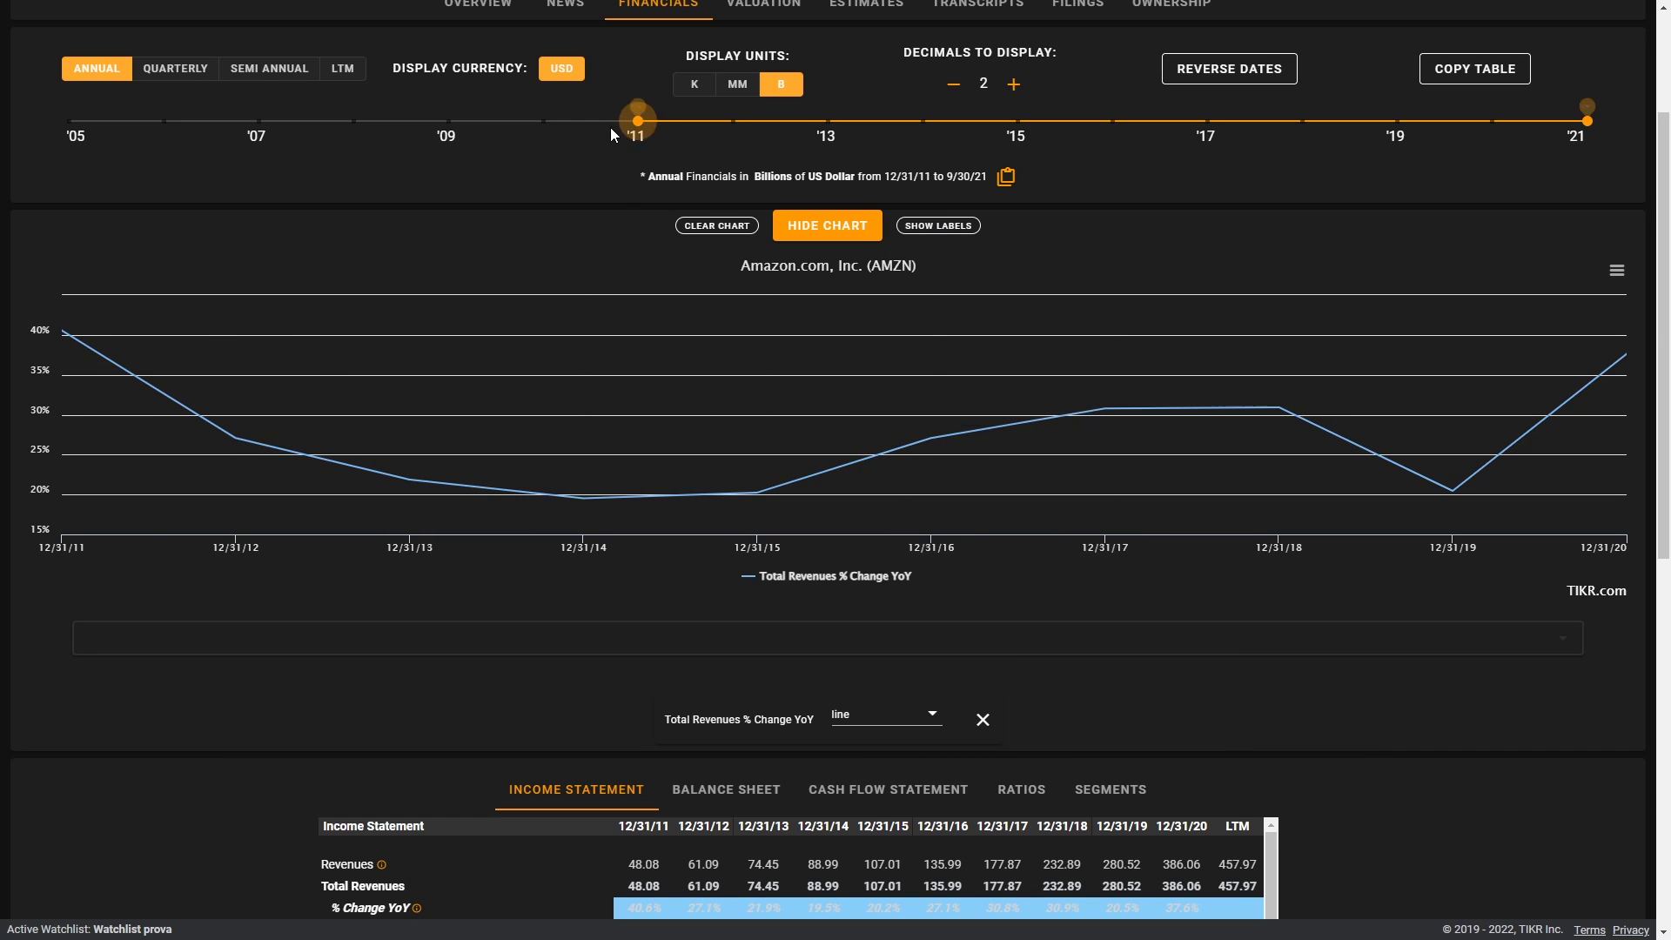
{"action": "left_click_drag", "start_coordinate": [638, 121], "coordinate": [69, 121]}
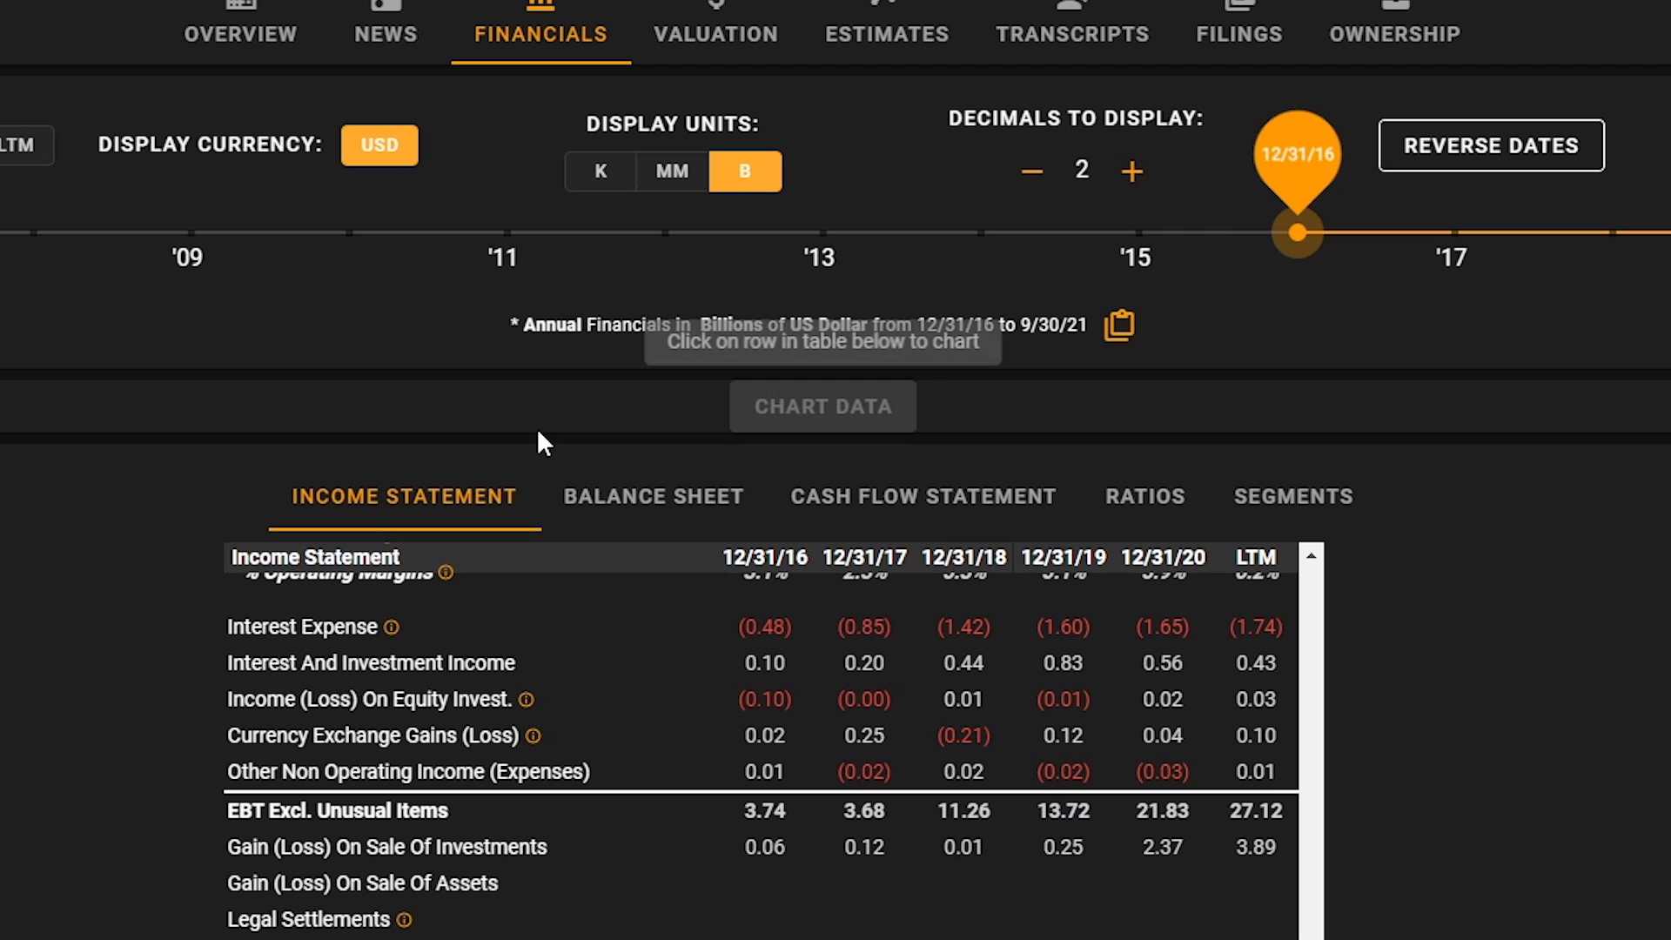
Step: Open Amazon's balance sheet and examine it from cash and assets down to equity and the supplementary data
{"action": "left_click", "coordinate": [694, 519]}
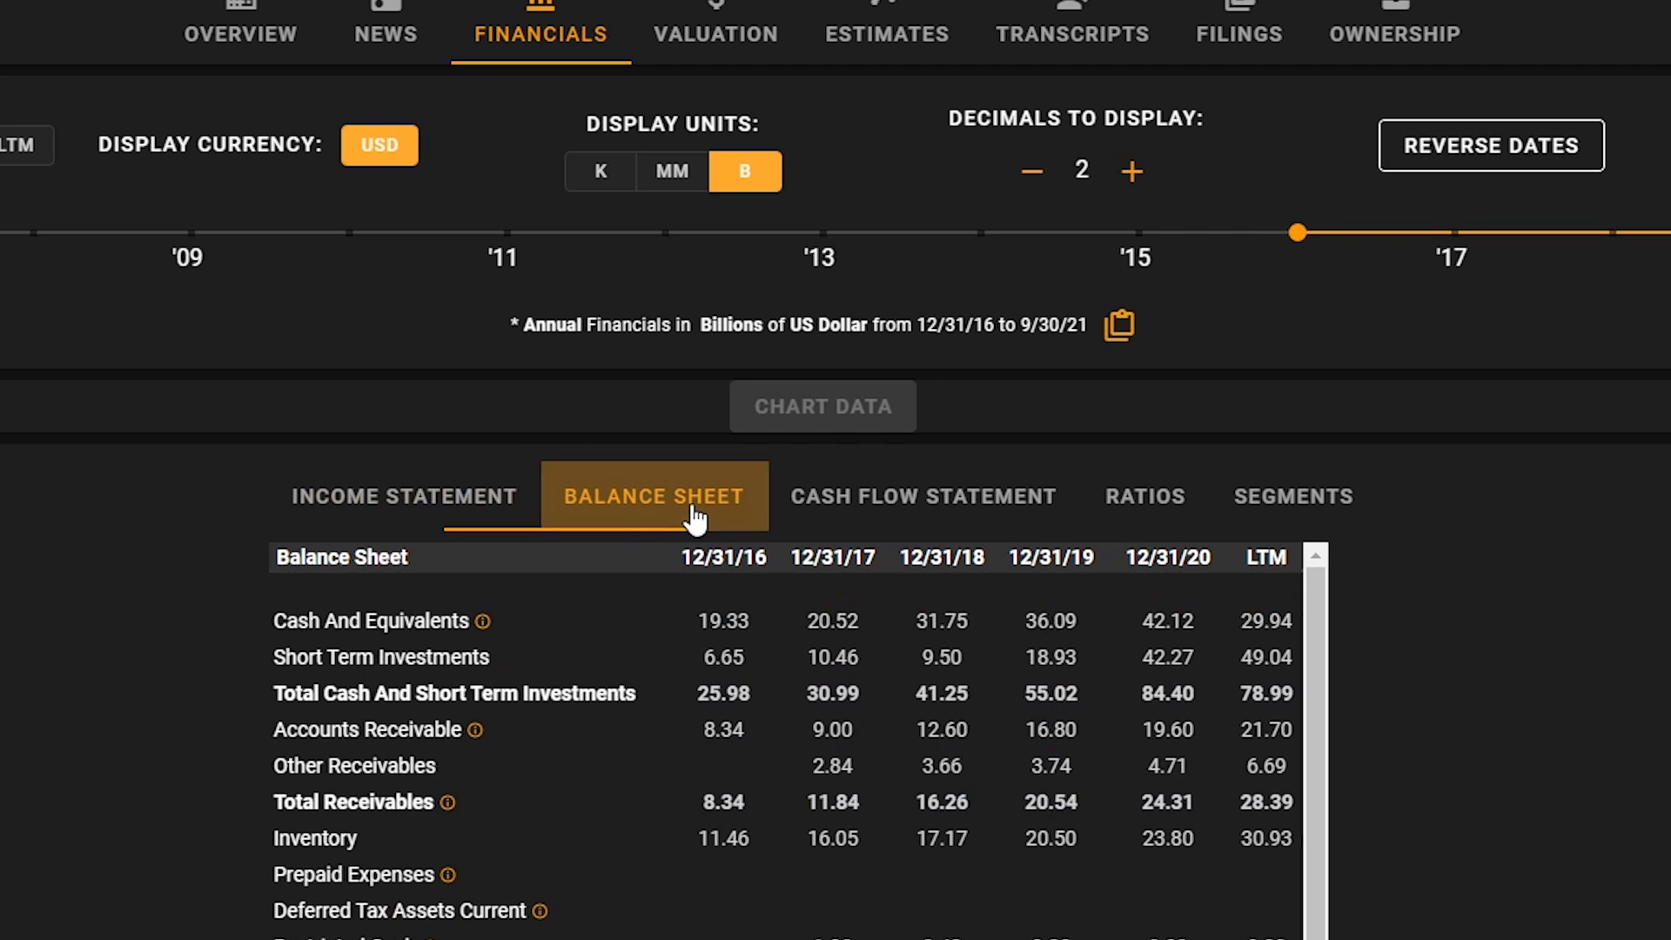
{"action": "scroll", "coordinate": [1619, 670], "scroll_direction": "down", "scroll_amount": 5}
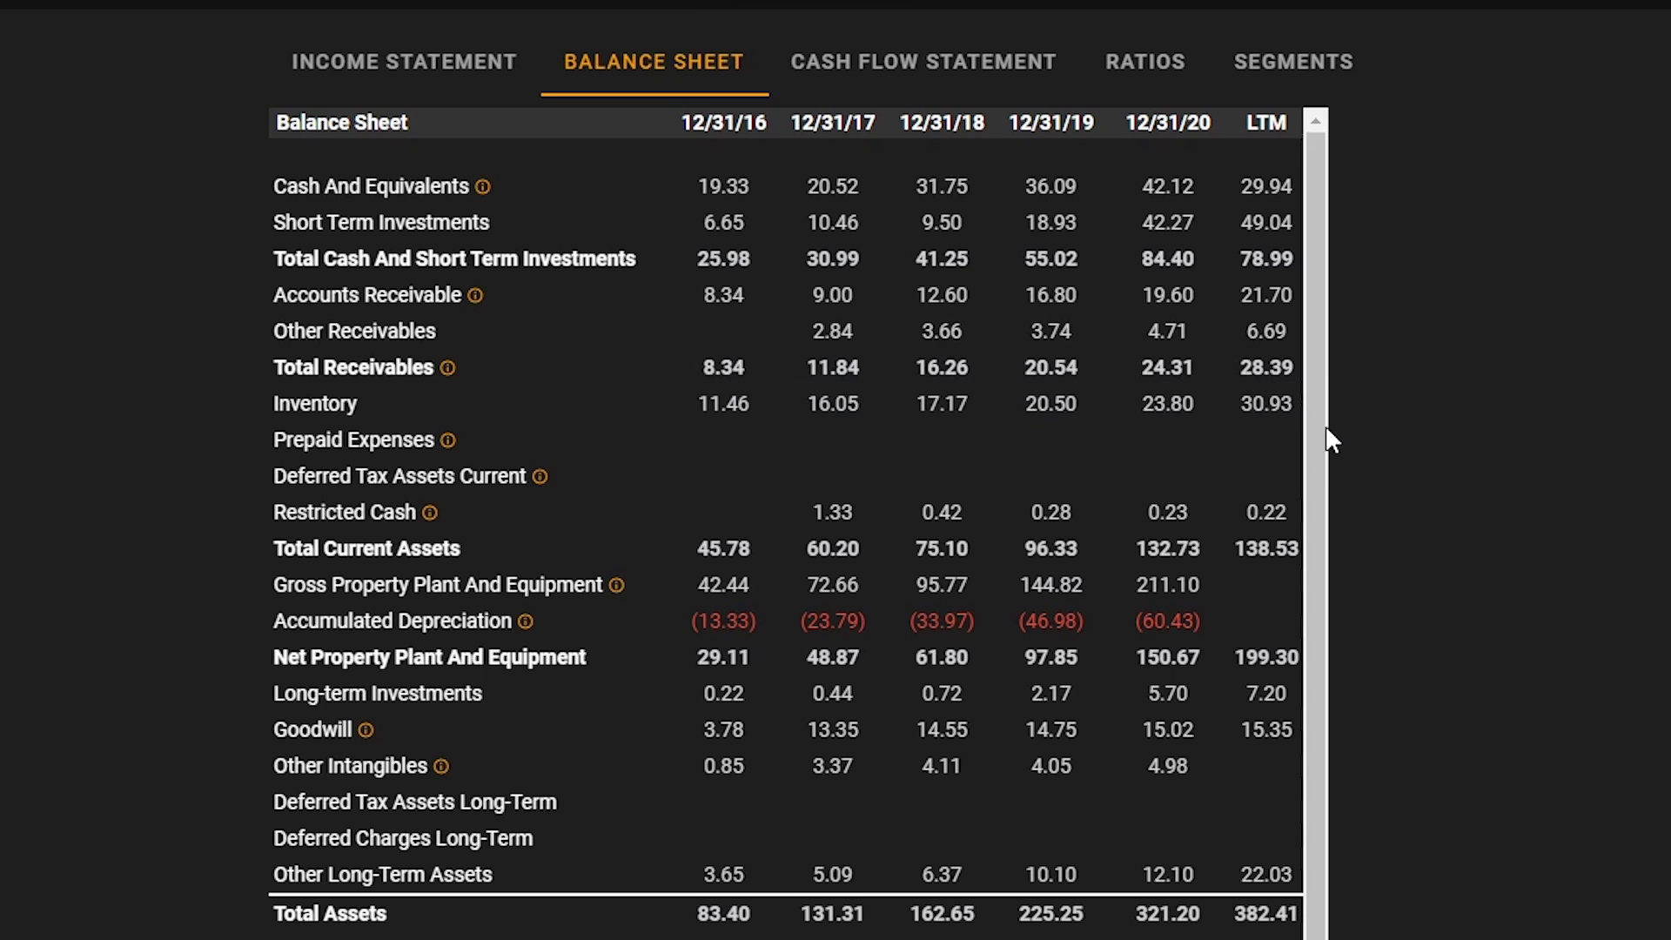
{"action": "scroll", "coordinate": [1558, 419], "scroll_direction": "down", "scroll_amount": 4}
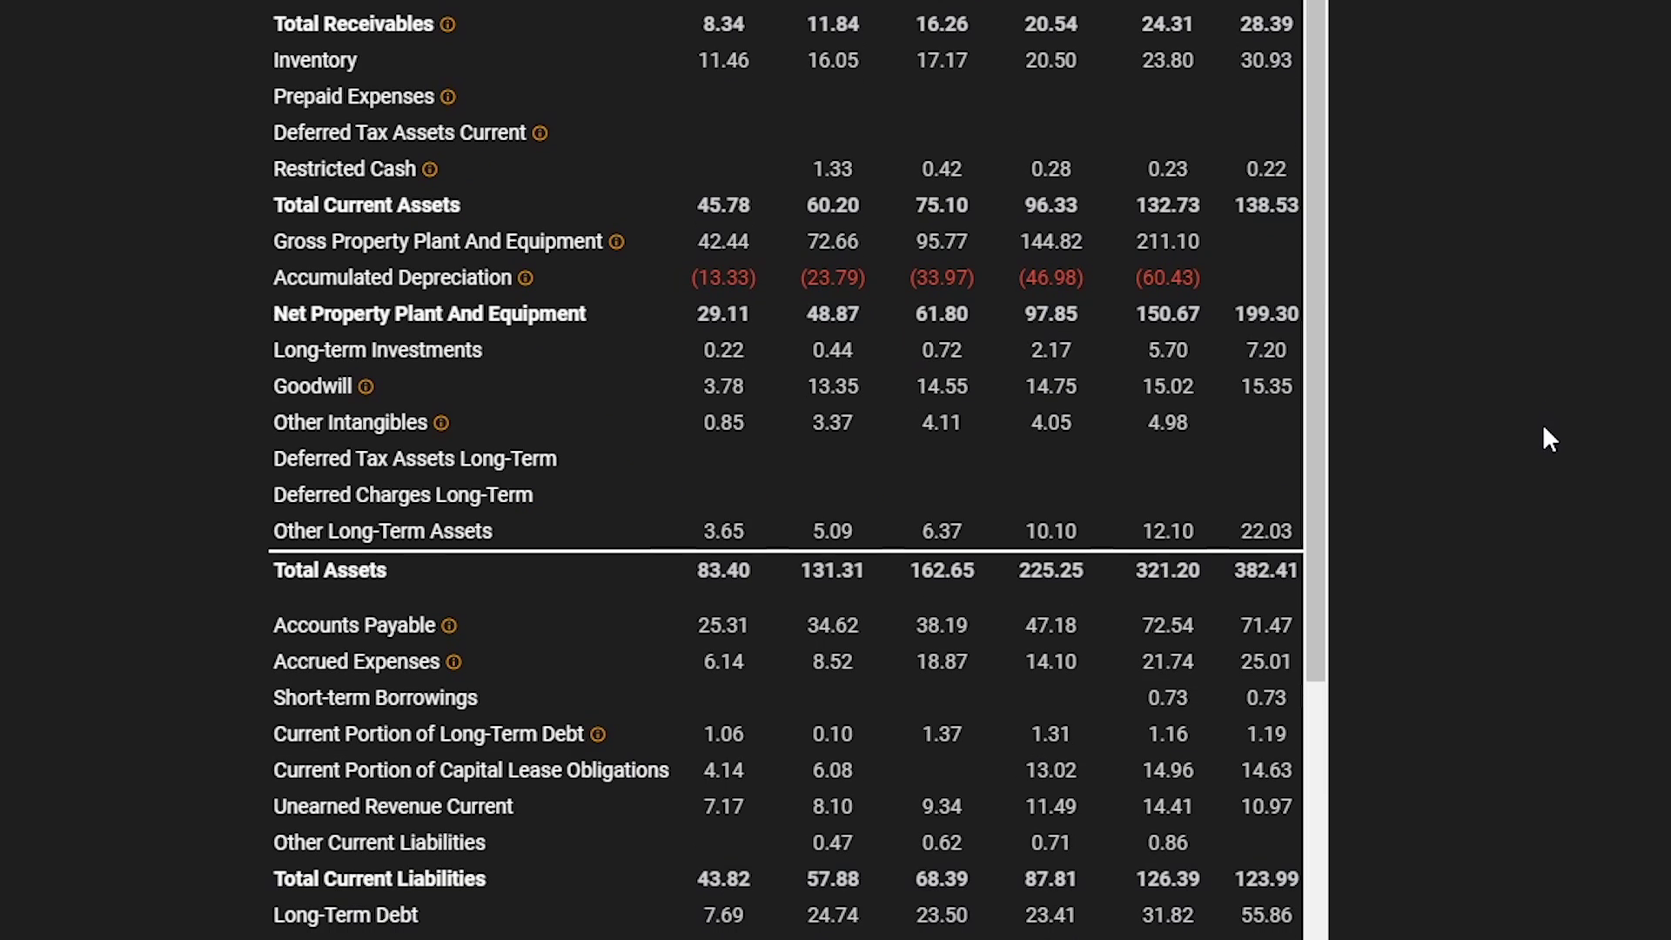
{"action": "scroll", "coordinate": [964, 442], "scroll_direction": "down", "scroll_amount": 8}
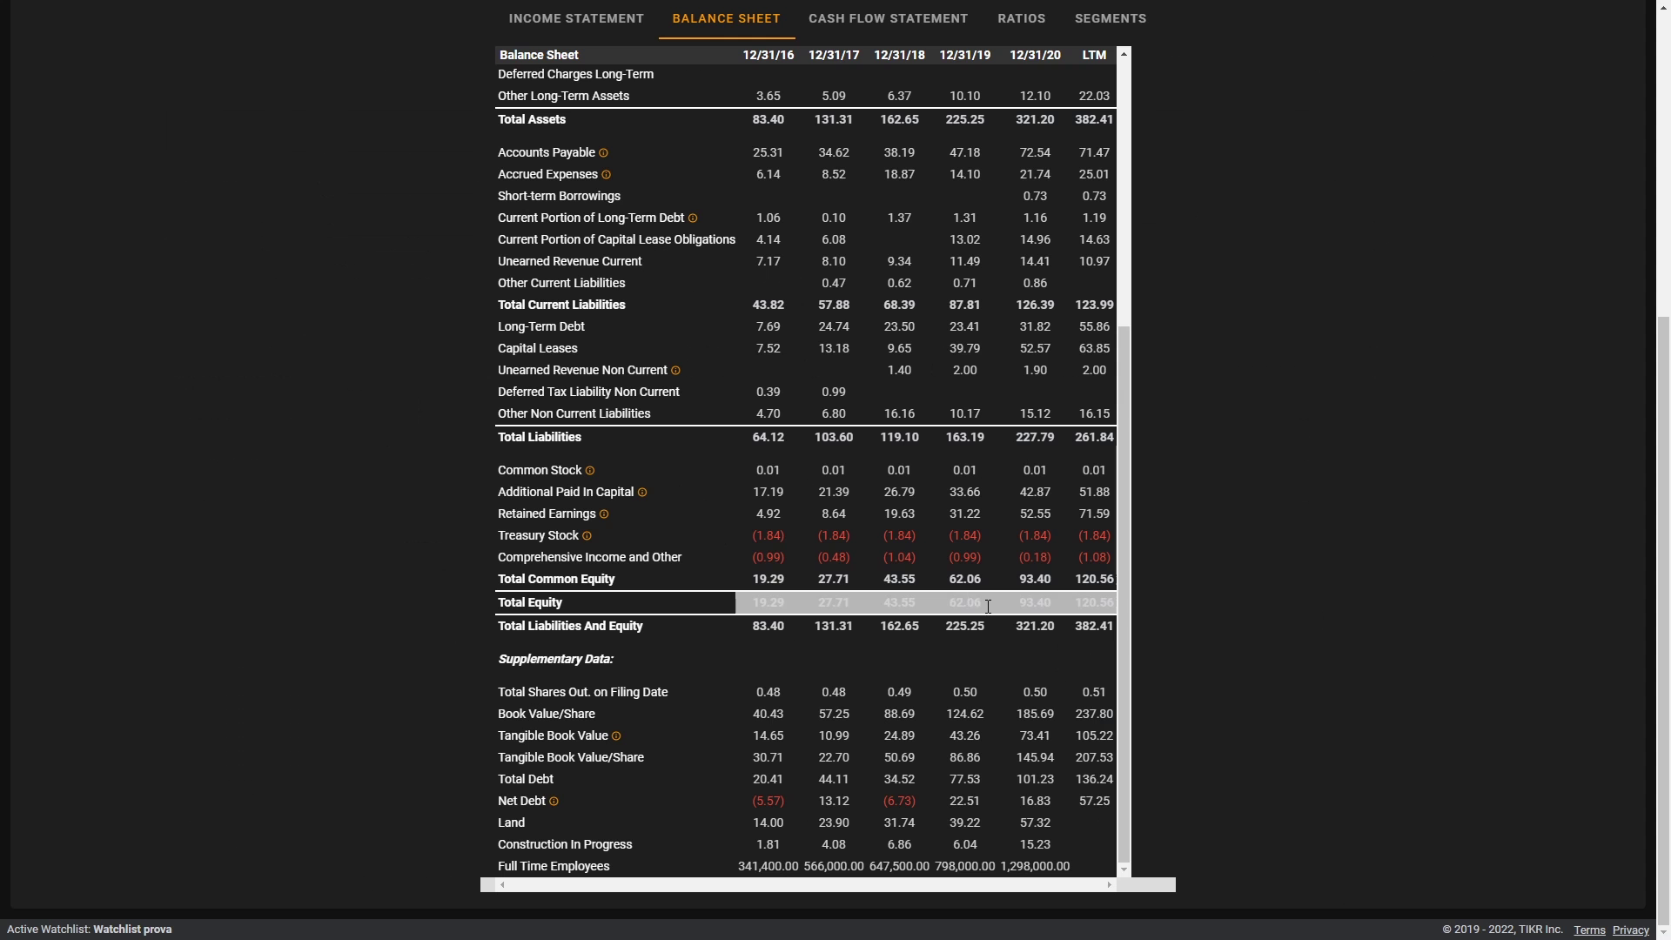
Step: Copy the entire balance sheet table and look through the selected rows
{"action": "scroll", "coordinate": [1277, 639], "scroll_direction": "up", "scroll_amount": 5}
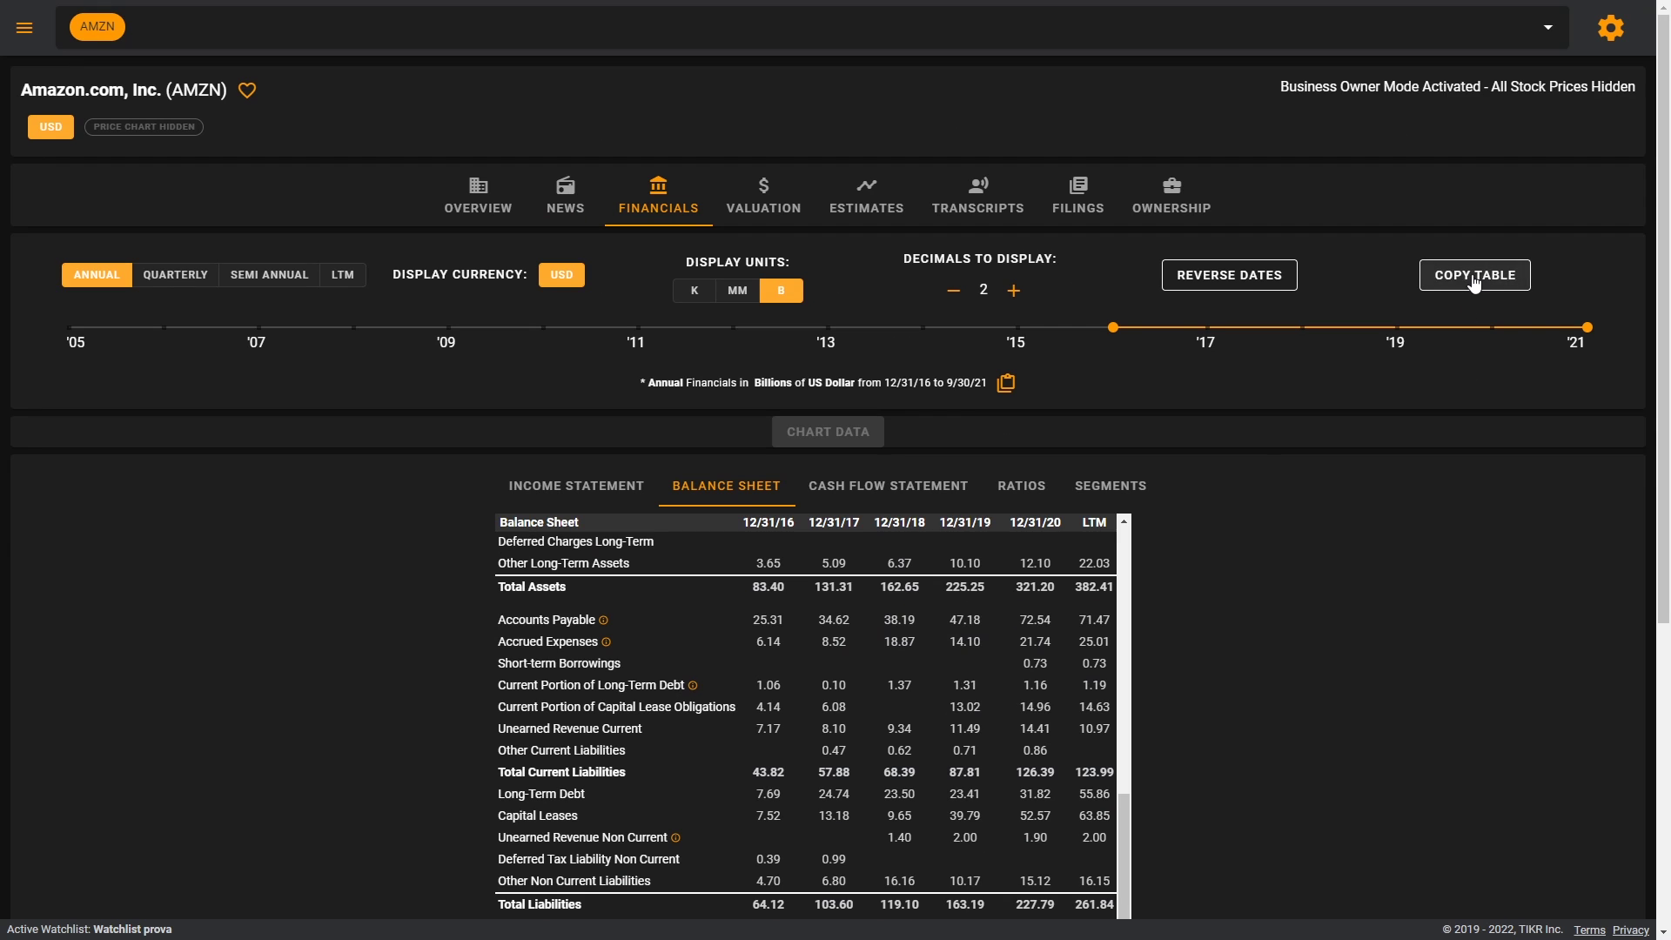
{"action": "left_click", "coordinate": [1474, 275]}
{"action": "scroll", "coordinate": [1267, 531], "scroll_direction": "down", "scroll_amount": 5}
{"action": "scroll", "coordinate": [1271, 550], "scroll_direction": "up", "scroll_amount": 5}
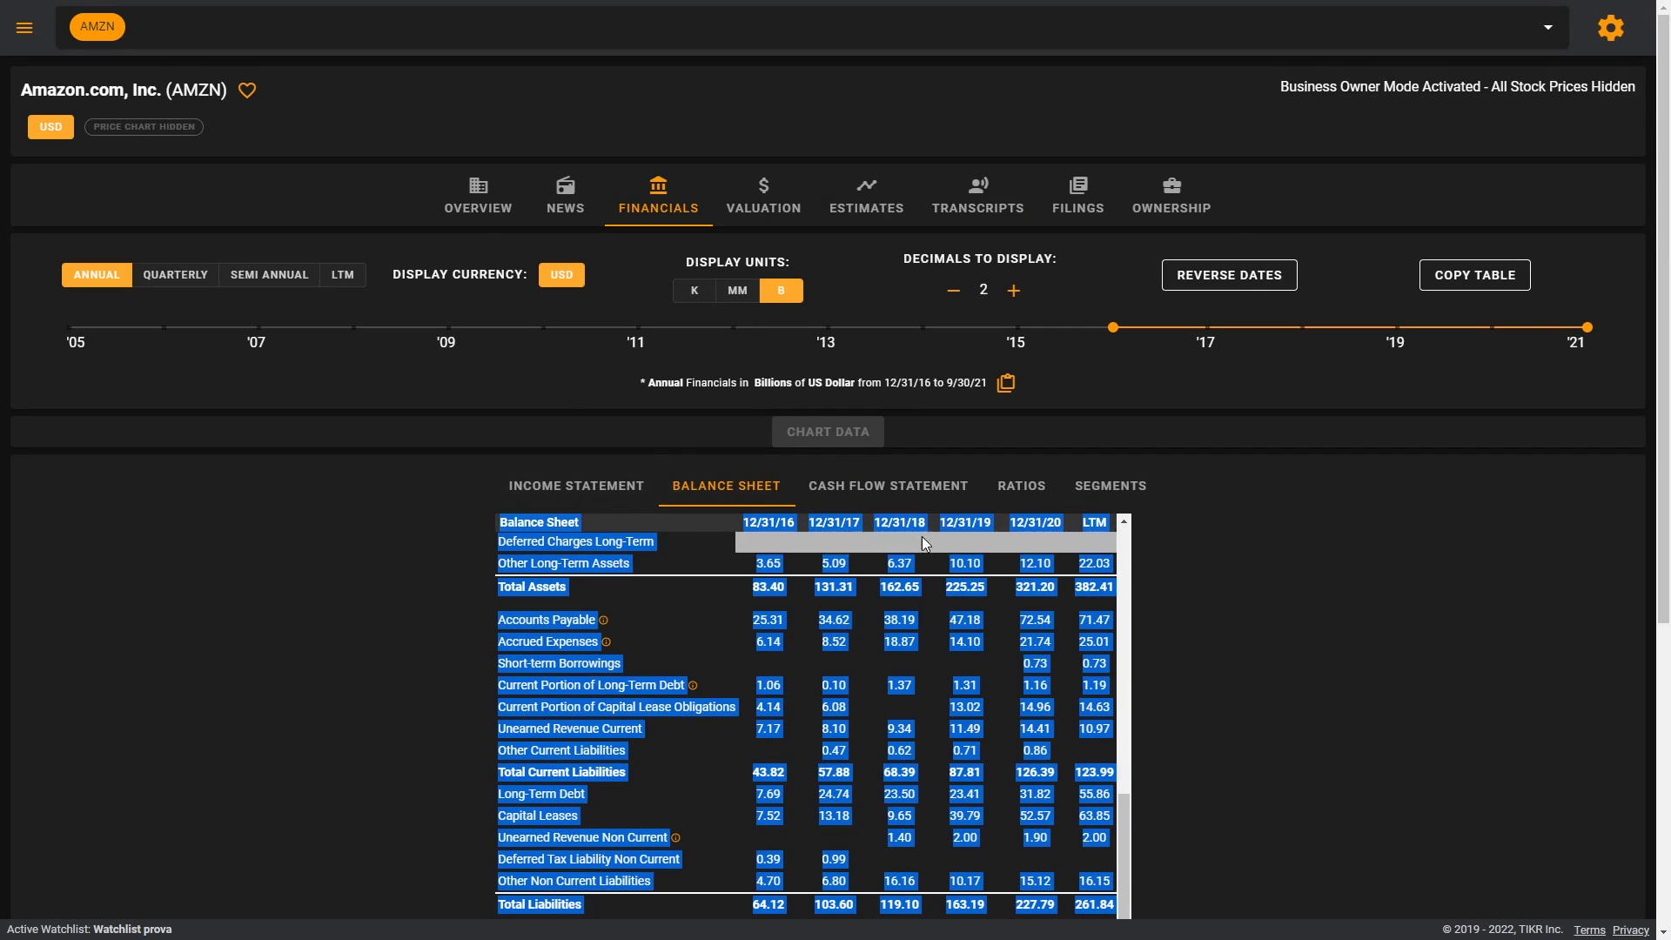
{"action": "scroll", "coordinate": [1326, 572], "scroll_direction": "down", "scroll_amount": 5}
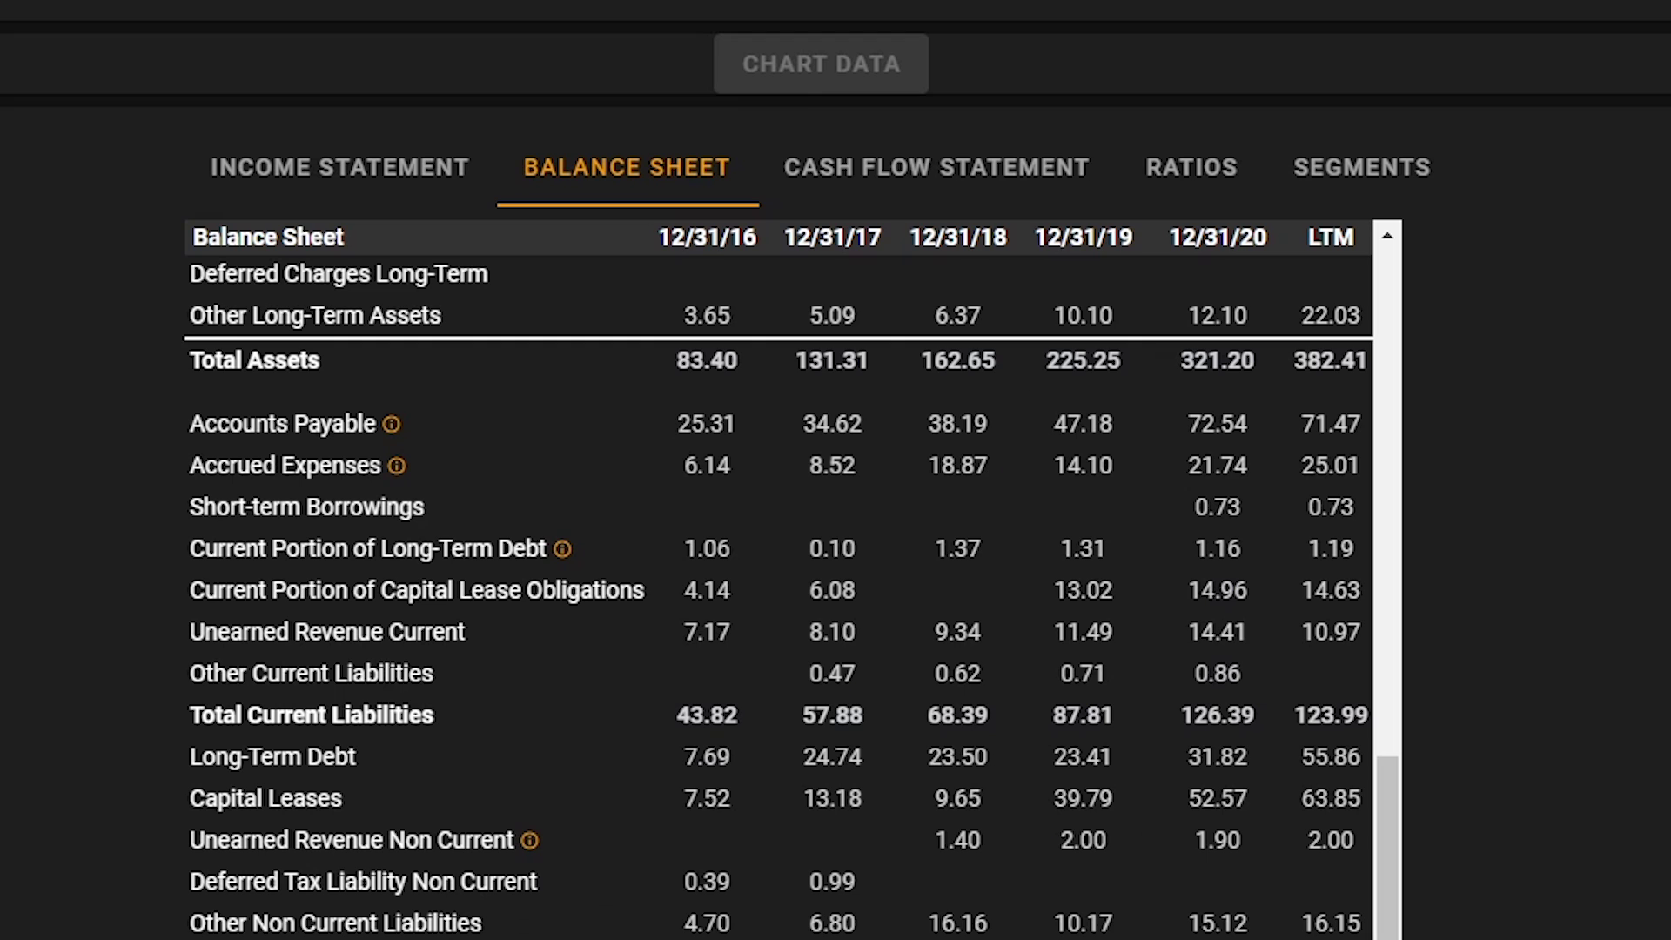
Step: Open the cash flow statement, chart the Memo: Change in Net Working Capital row, and remove it from the chart
{"action": "left_click", "coordinate": [857, 181]}
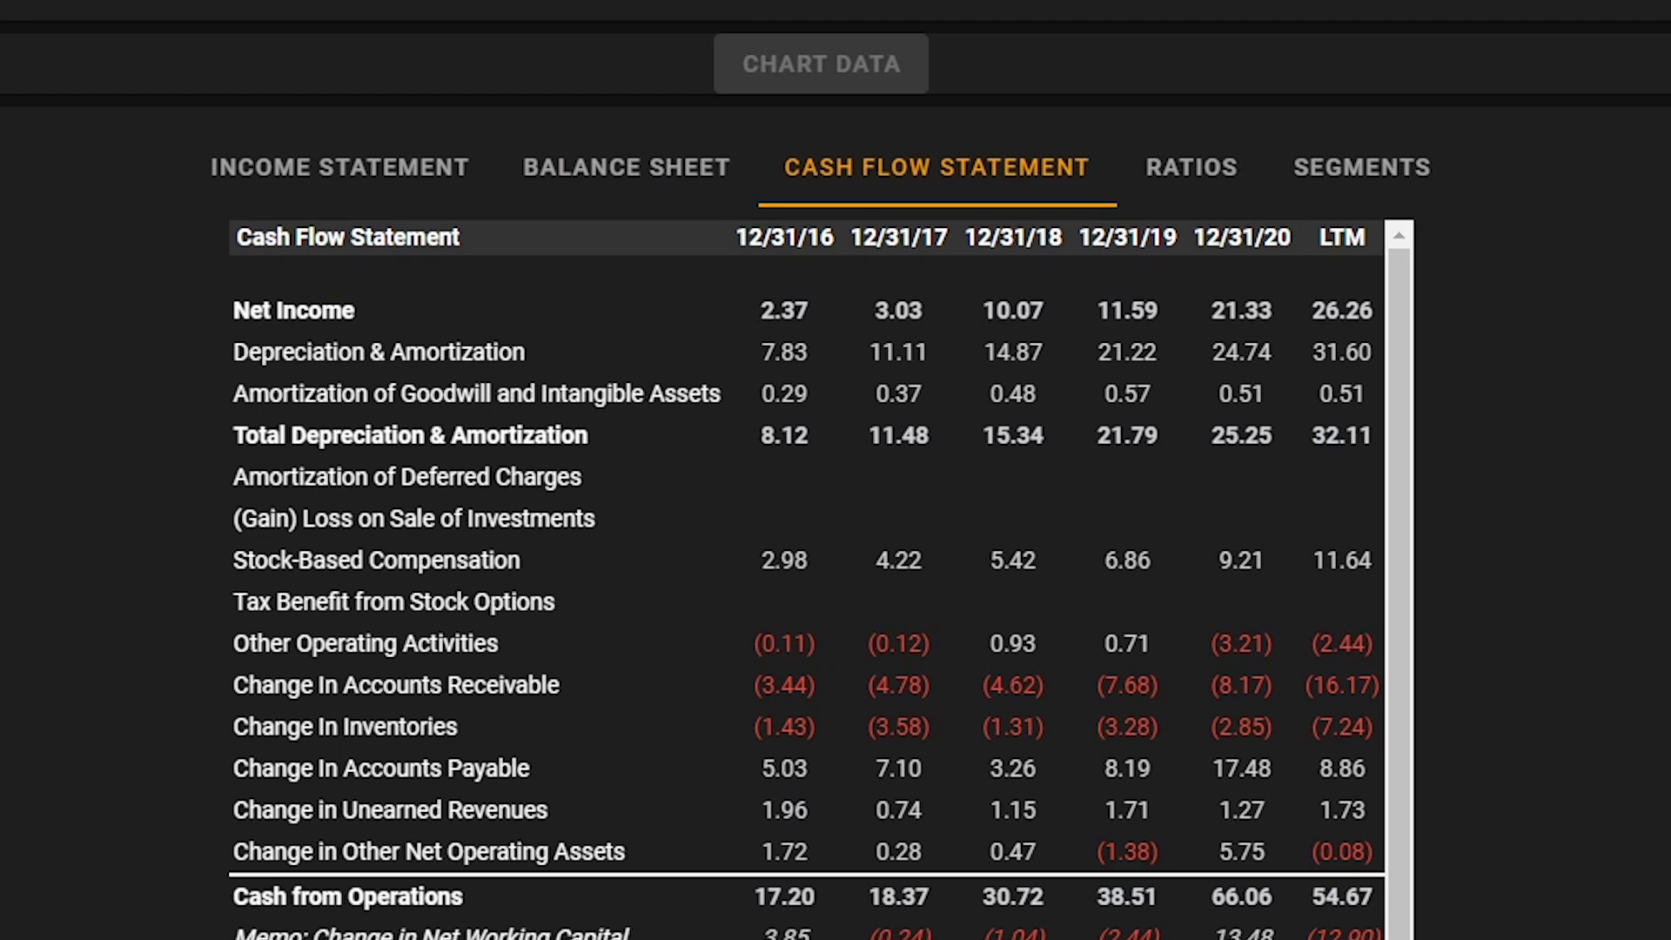
{"action": "scroll", "coordinate": [1127, 522], "scroll_direction": "down", "scroll_amount": 5}
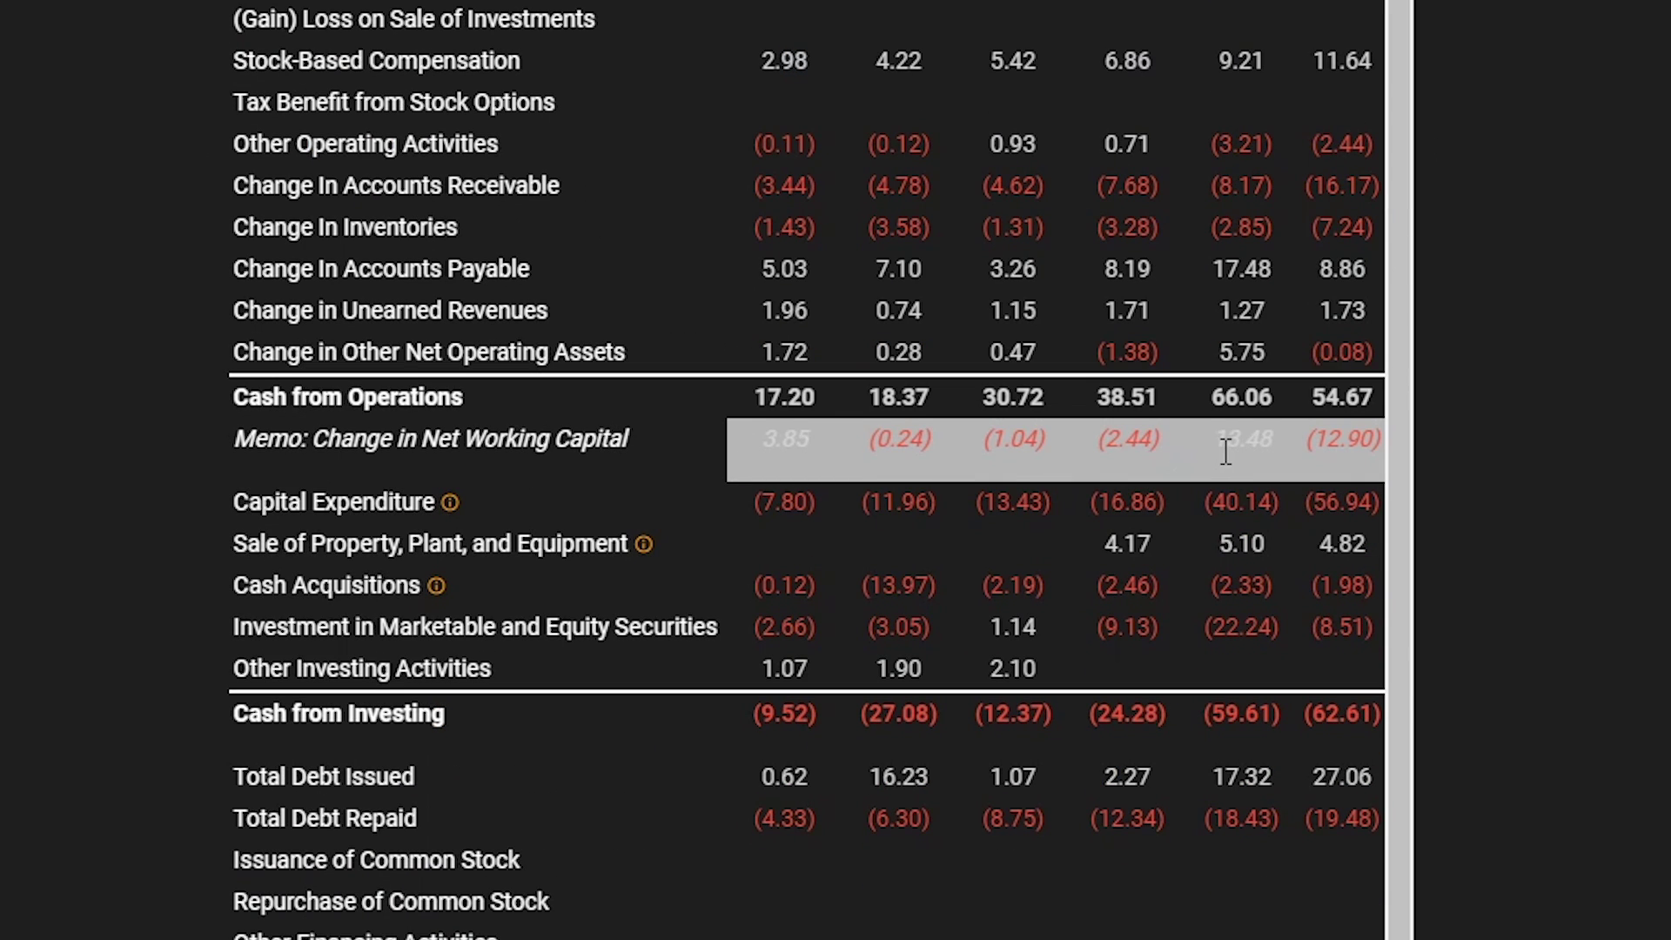
{"action": "left_click", "coordinate": [1129, 466]}
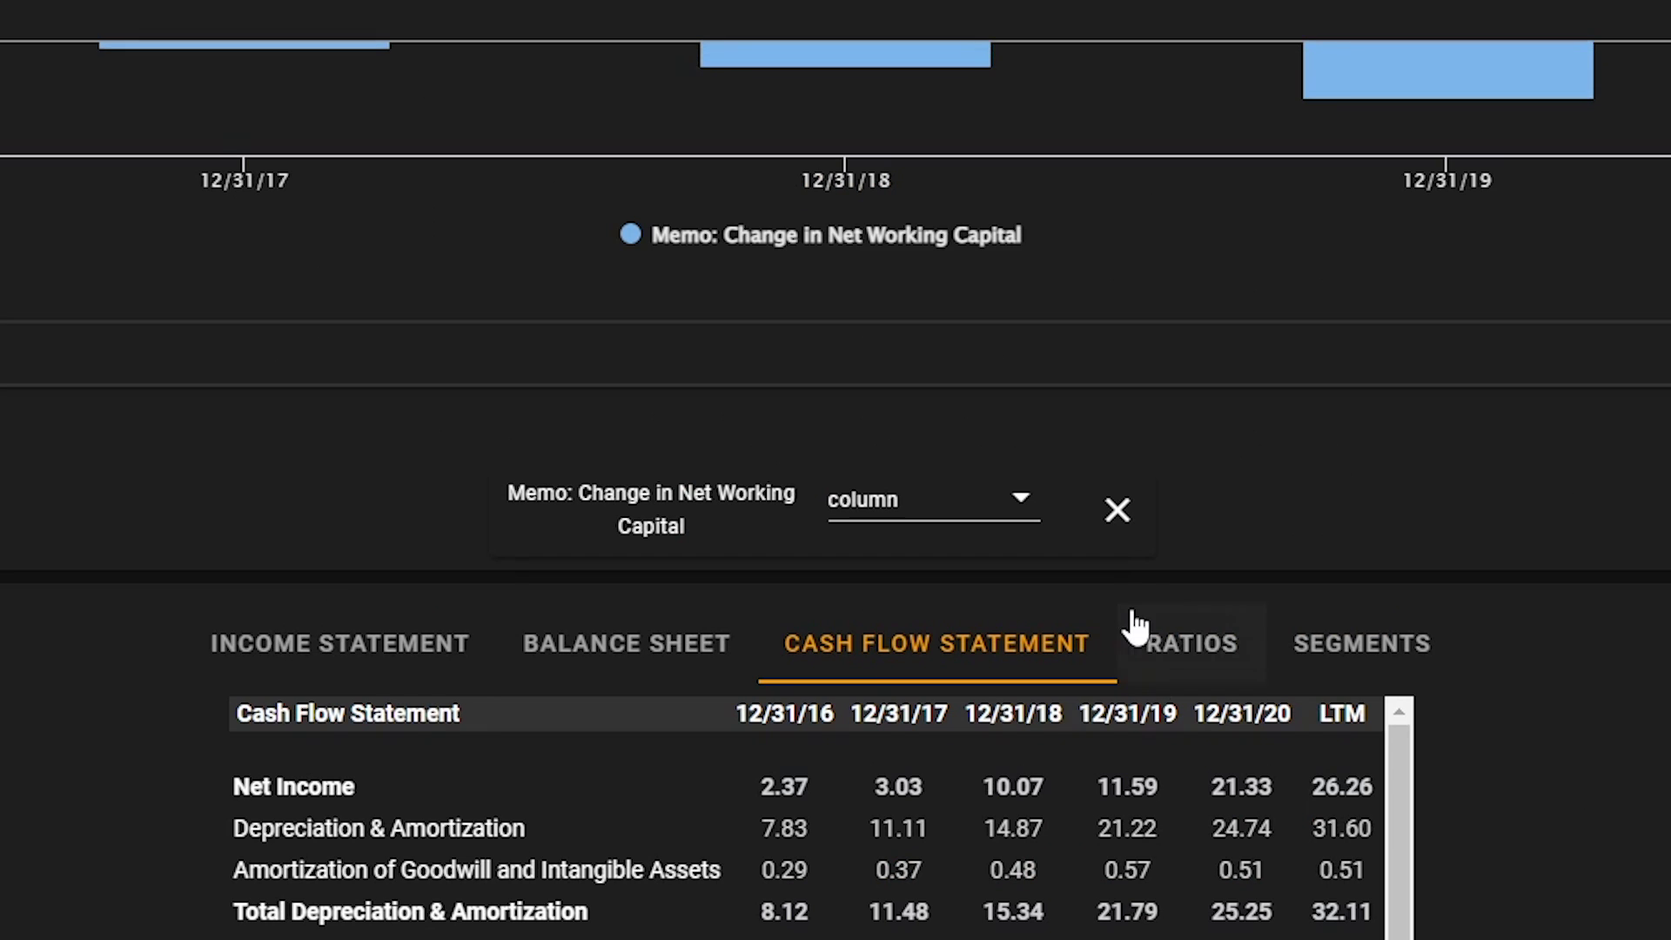
{"action": "left_click", "coordinate": [1117, 510]}
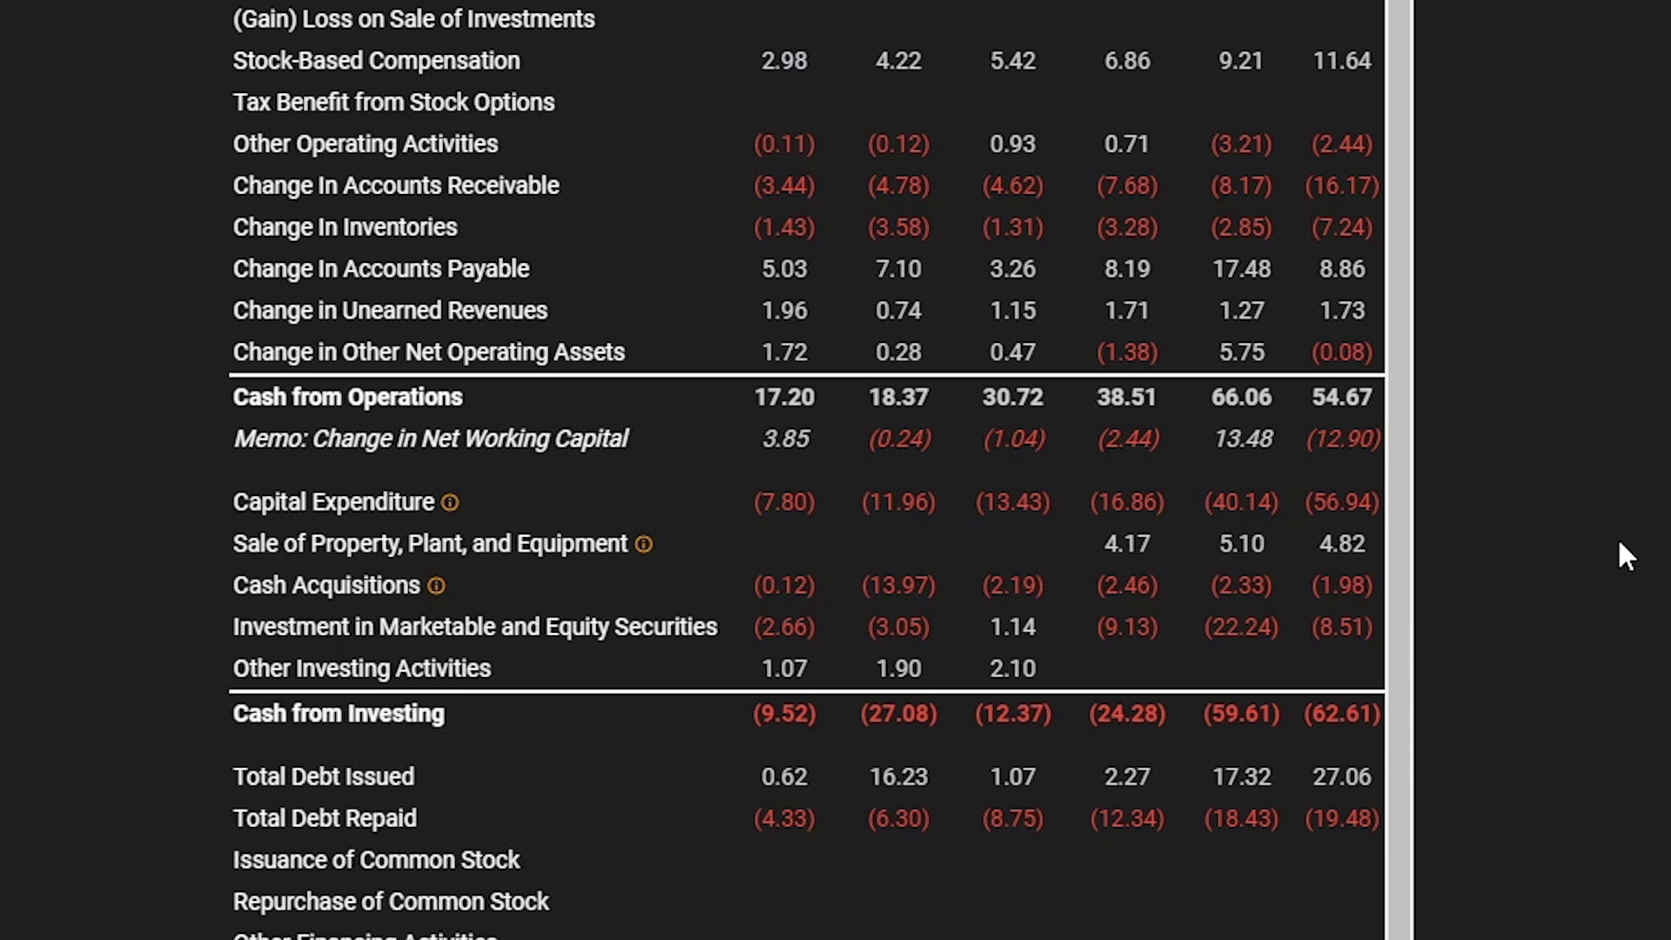
Step: Examine the cash flow statement from operations through investing and financing to the supplementary data
{"action": "scroll", "coordinate": [777, 435], "scroll_direction": "down", "scroll_amount": 1}
{"action": "scroll", "coordinate": [1305, 491], "scroll_direction": "down", "scroll_amount": 1}
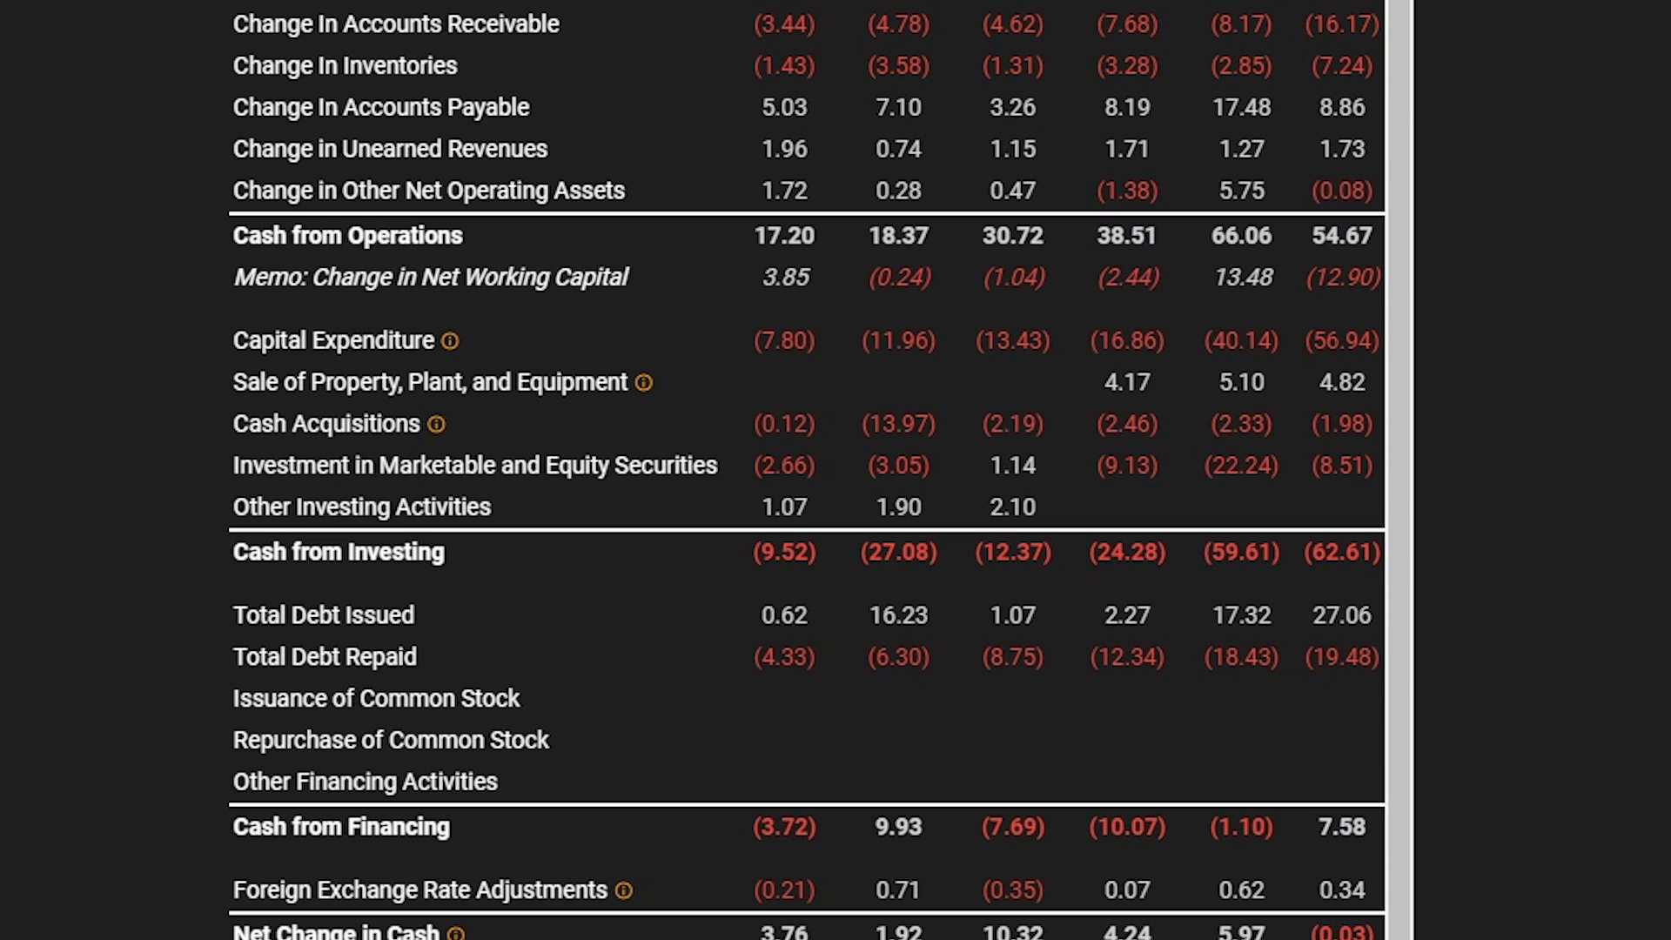
{"action": "scroll", "coordinate": [807, 470], "scroll_direction": "down", "scroll_amount": 5}
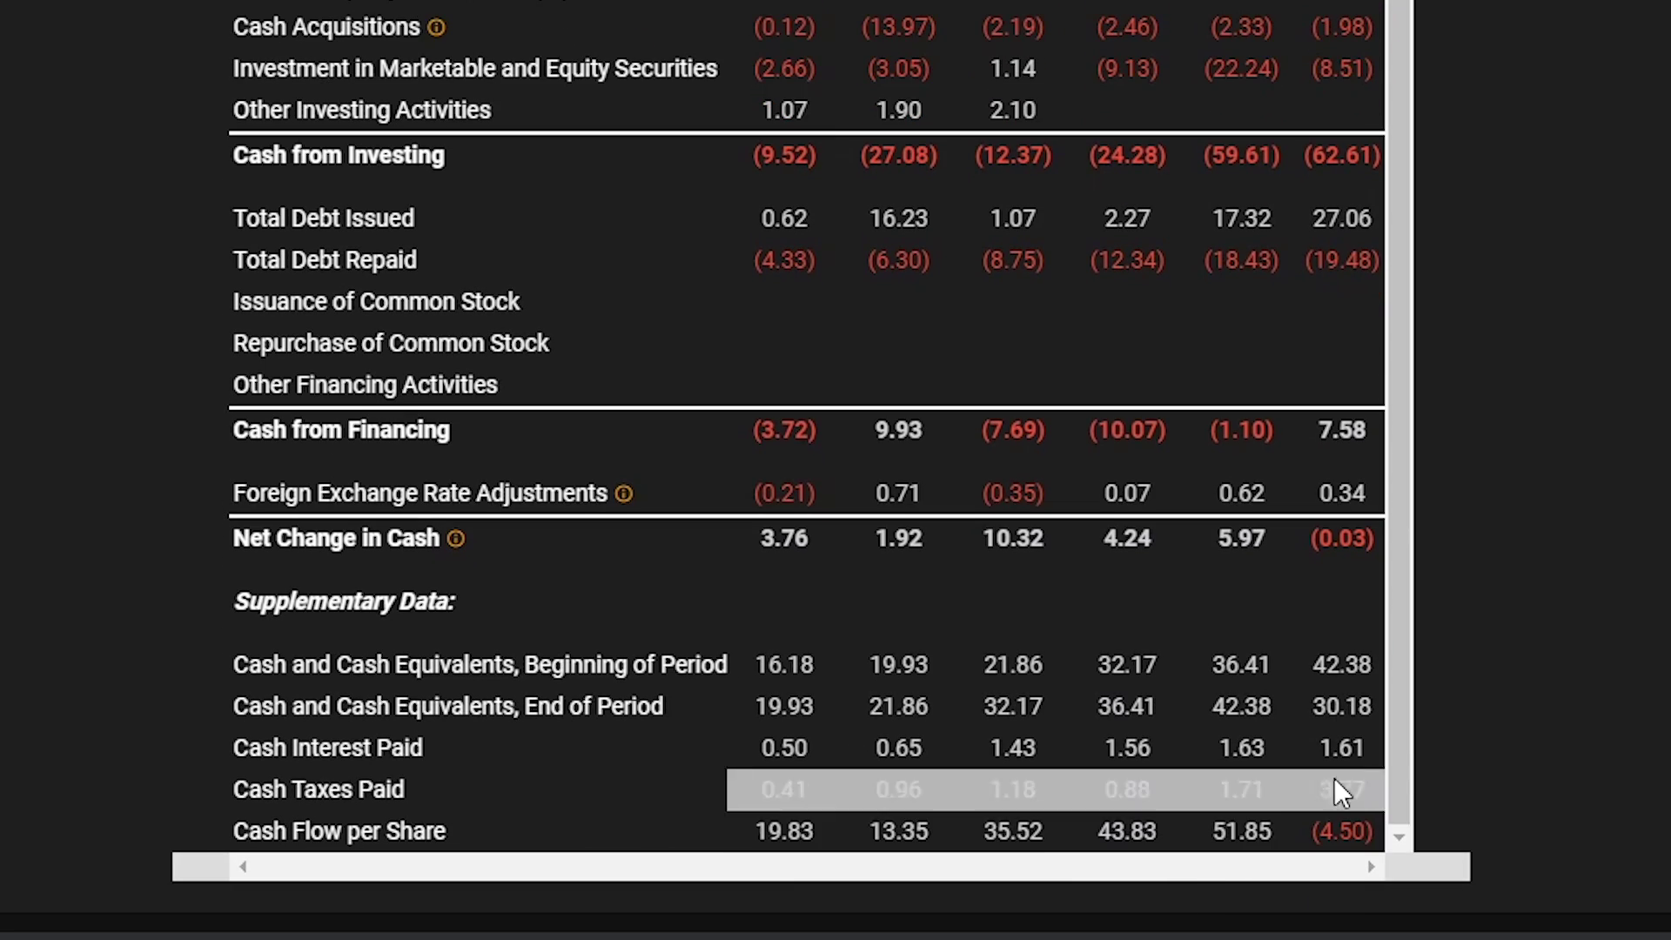
Step: Open Amazon's financial ratios and review the returns, margins, asset turnover, liquidity and long-term solvency sections
{"action": "scroll", "coordinate": [807, 470], "scroll_direction": "up", "scroll_amount": 8}
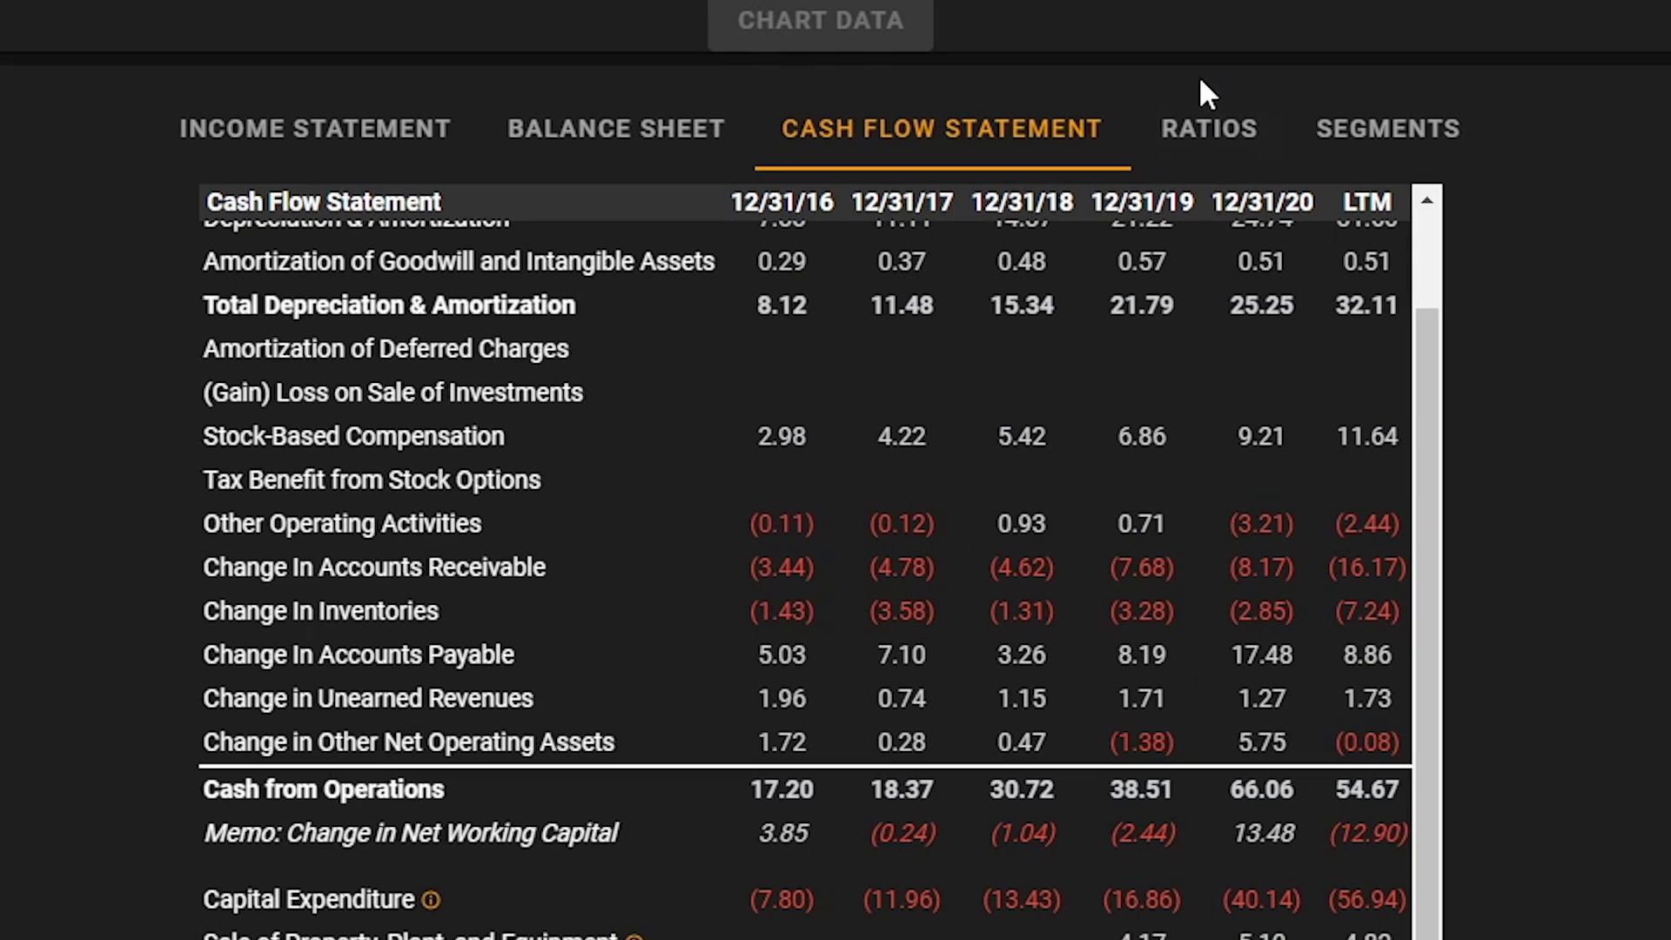
{"action": "left_click", "coordinate": [1218, 161]}
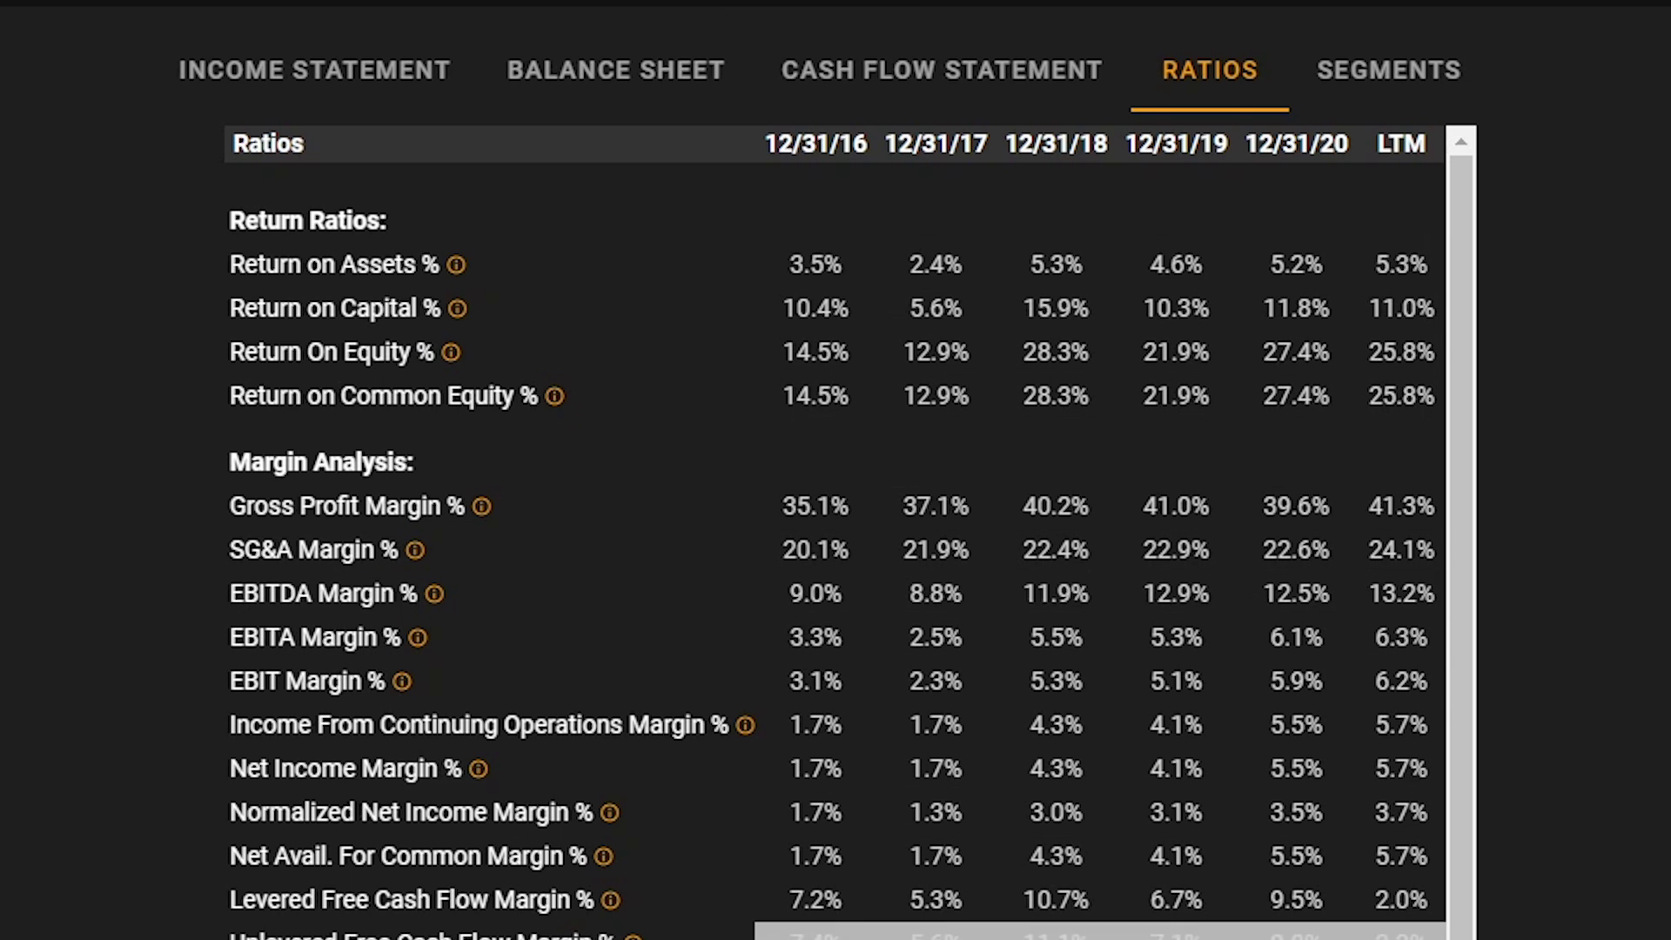
{"action": "scroll", "coordinate": [630, 660], "scroll_direction": "down", "scroll_amount": 5}
{"action": "scroll", "coordinate": [670, 460], "scroll_direction": "down", "scroll_amount": 4}
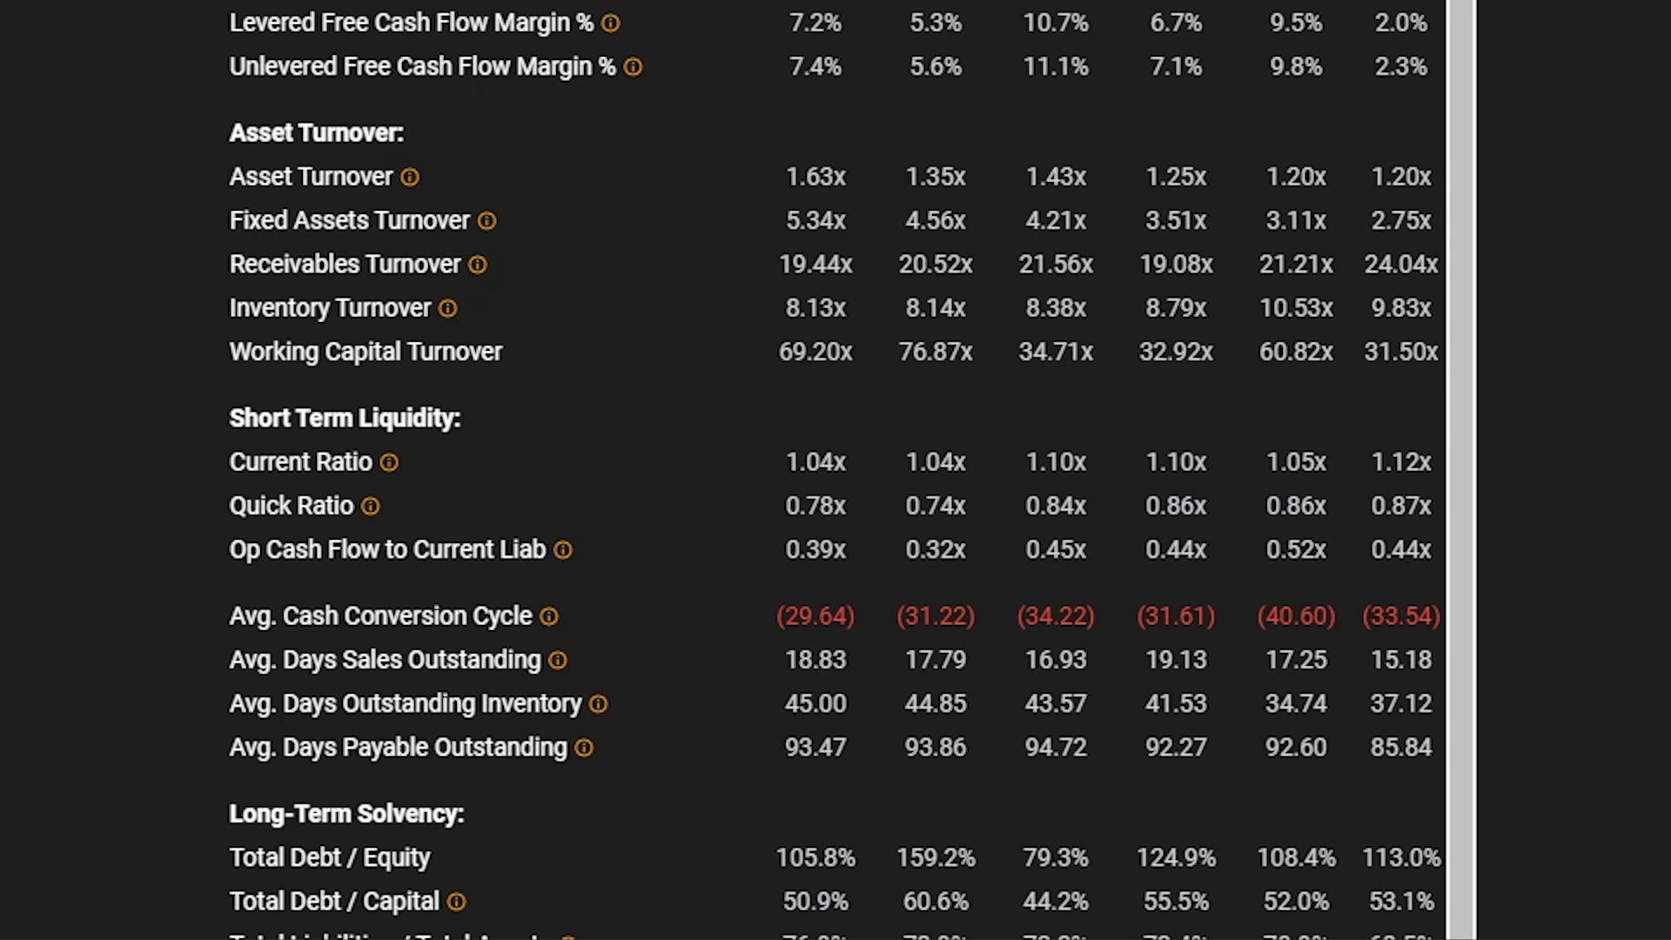
{"action": "scroll", "coordinate": [1666, 309], "scroll_direction": "down", "scroll_amount": 4}
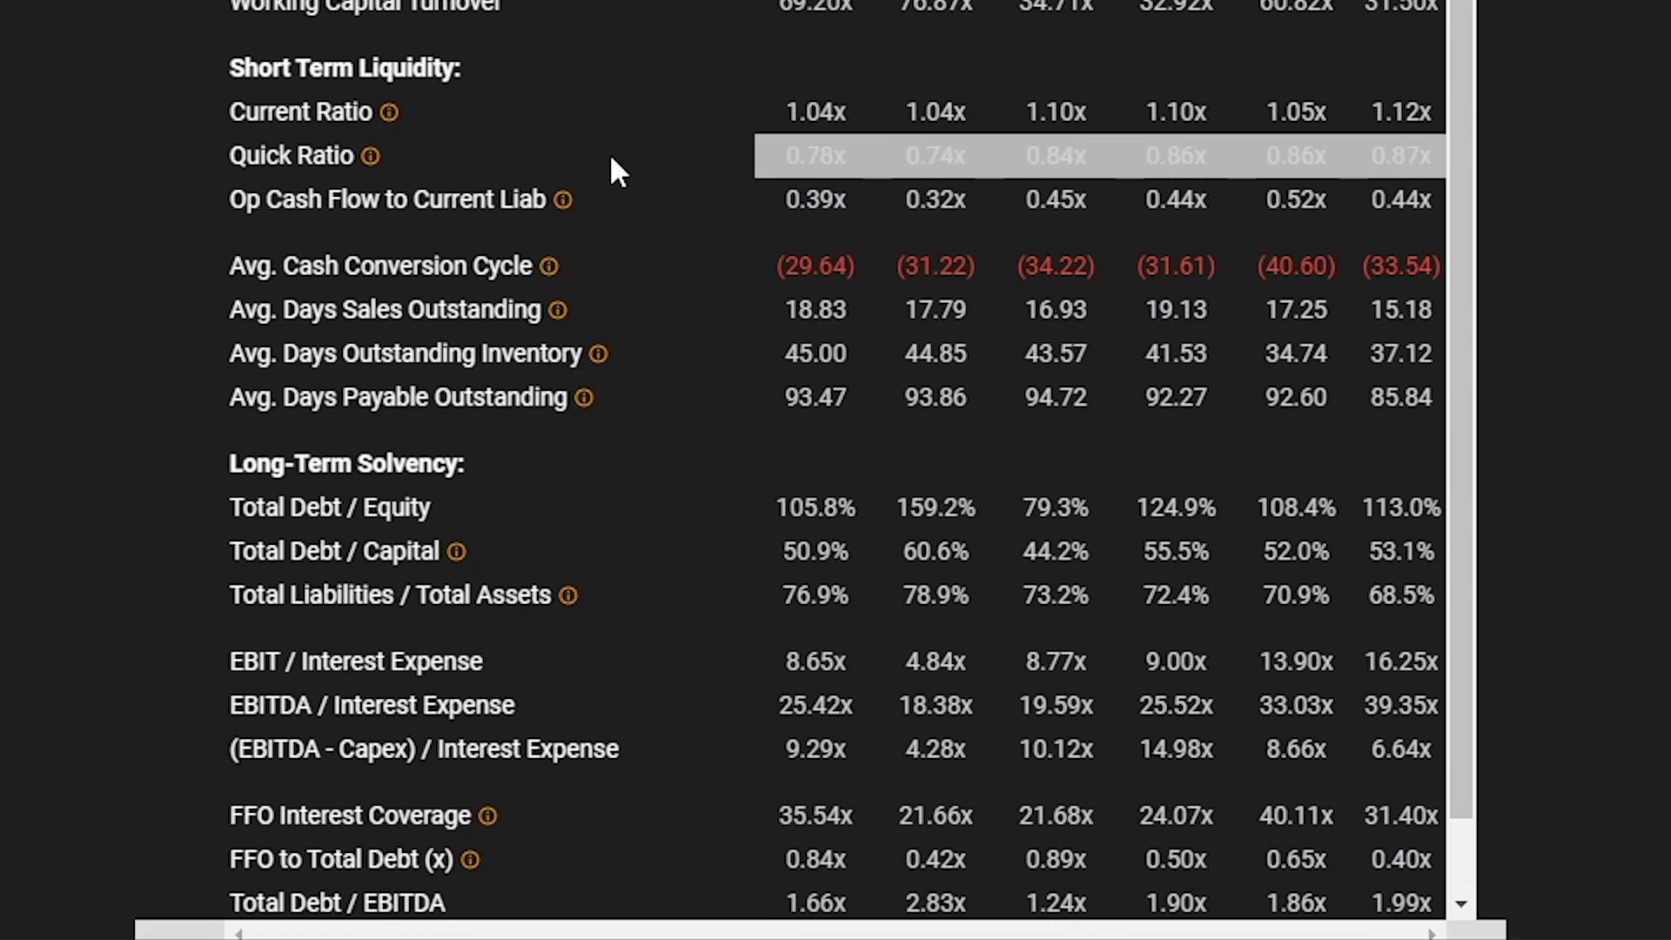
Step: Highlight the Short Term Liquidity heading, view the Current Ratio explanation, and highlight the rows from Avg. Cash Conversion Cycle to Avg. Days Payable Outstanding
{"action": "left_click_drag", "start_coordinate": [228, 66], "coordinate": [467, 76]}
{"action": "left_click", "coordinate": [522, 105]}
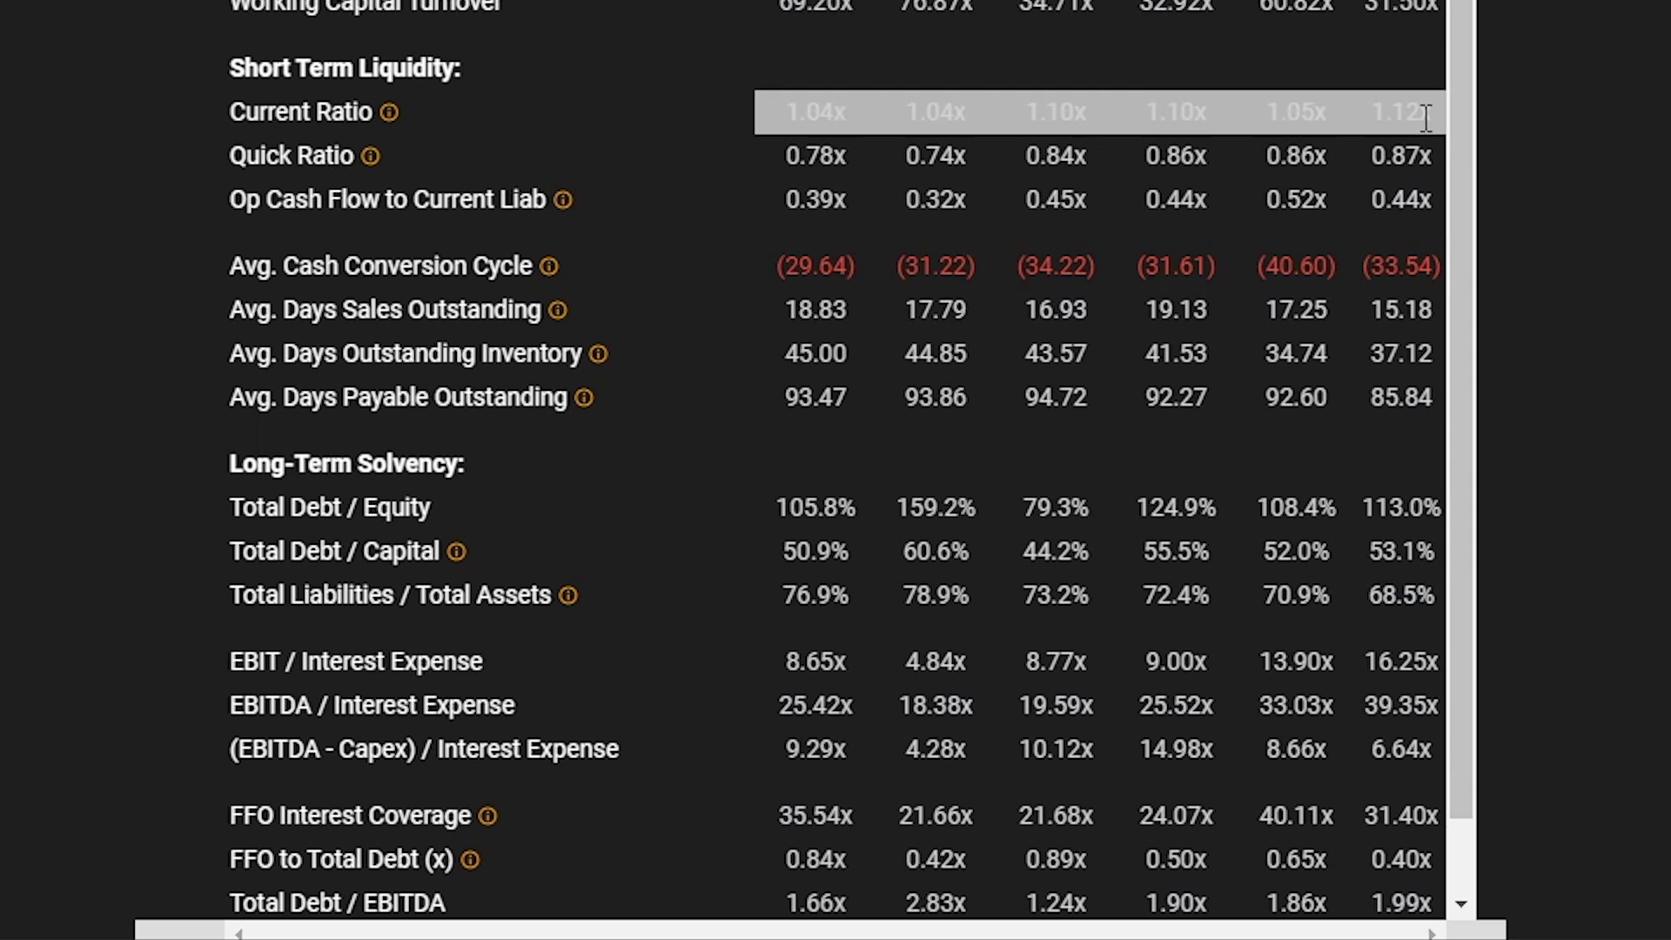
{"action": "mouse_move", "coordinate": [389, 111]}
{"action": "left_click_drag", "start_coordinate": [228, 261], "coordinate": [573, 400]}
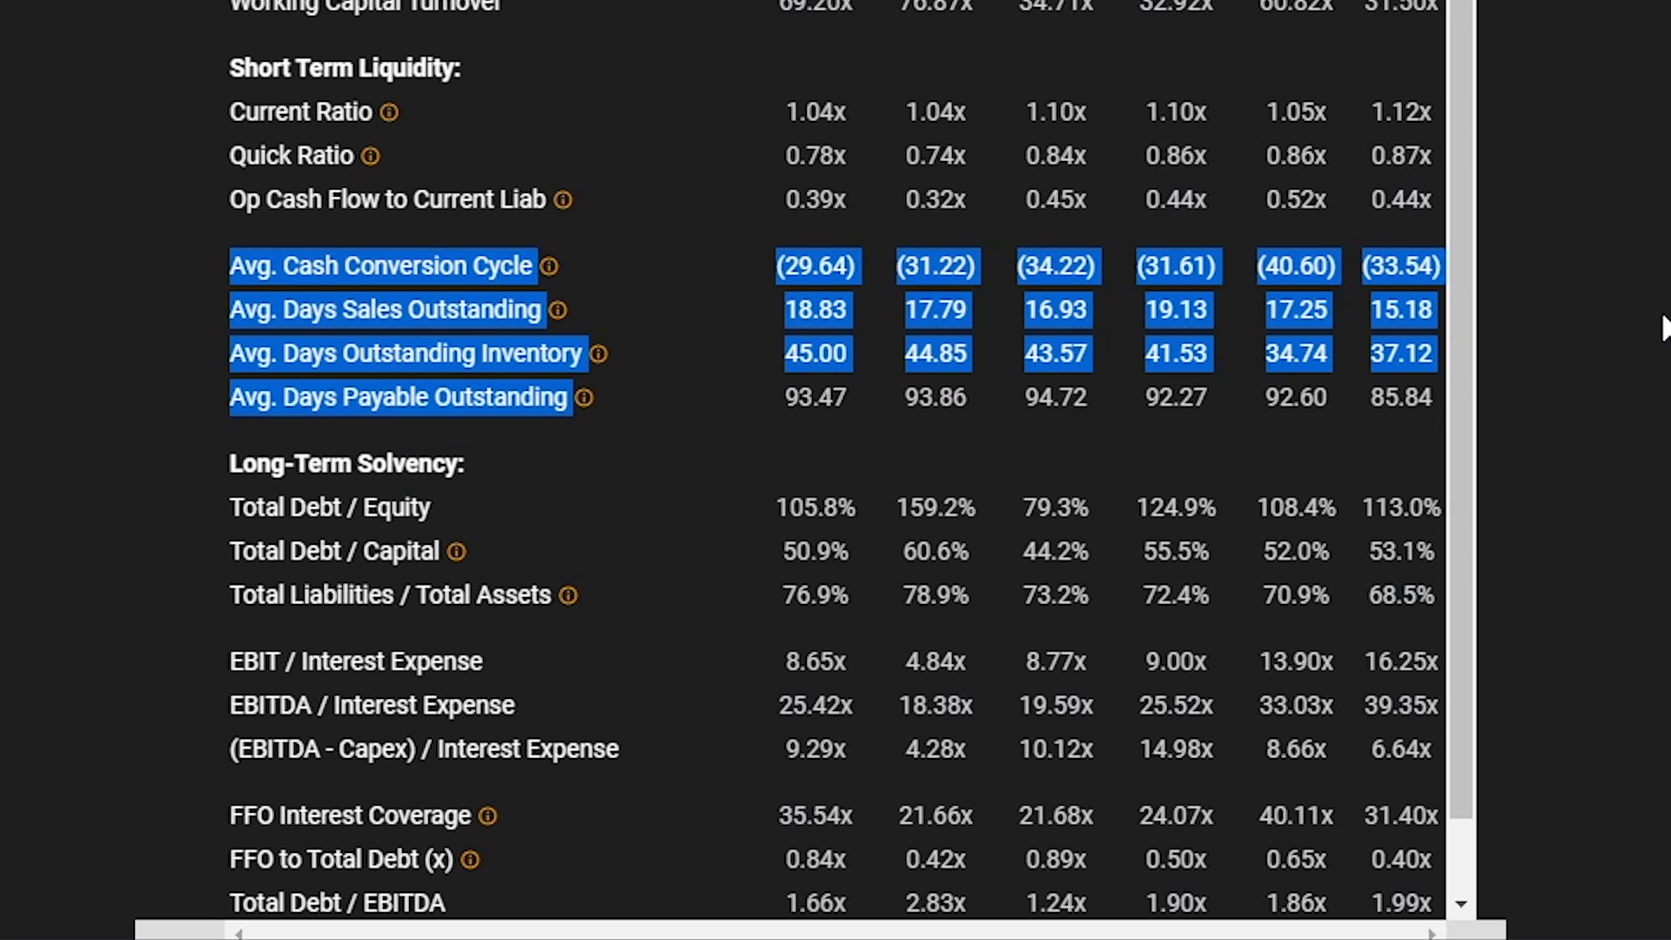
{"action": "scroll", "coordinate": [683, 400], "scroll_direction": "down", "scroll_amount": 1}
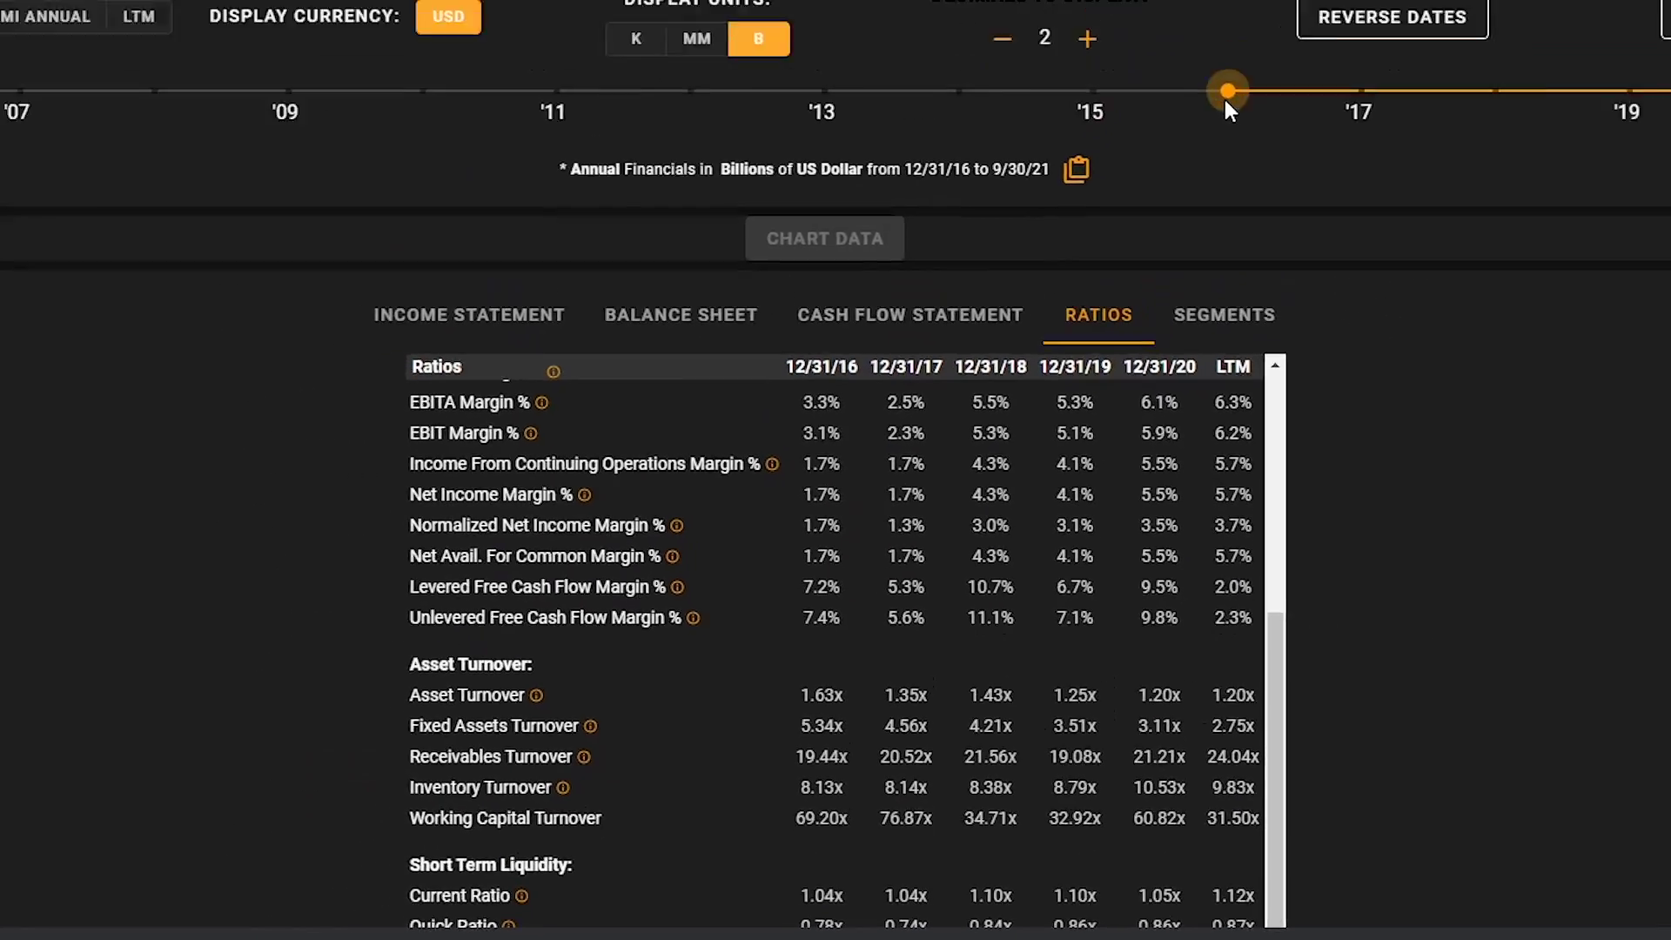
Step: Extend the ratios' date range back to 12/31/08 and chart the Avg. Cash Conversion Cycle row
{"action": "left_click_drag", "start_coordinate": [1224, 99], "coordinate": [152, 90]}
{"action": "scroll", "coordinate": [835, 522], "scroll_direction": "down", "scroll_amount": 5}
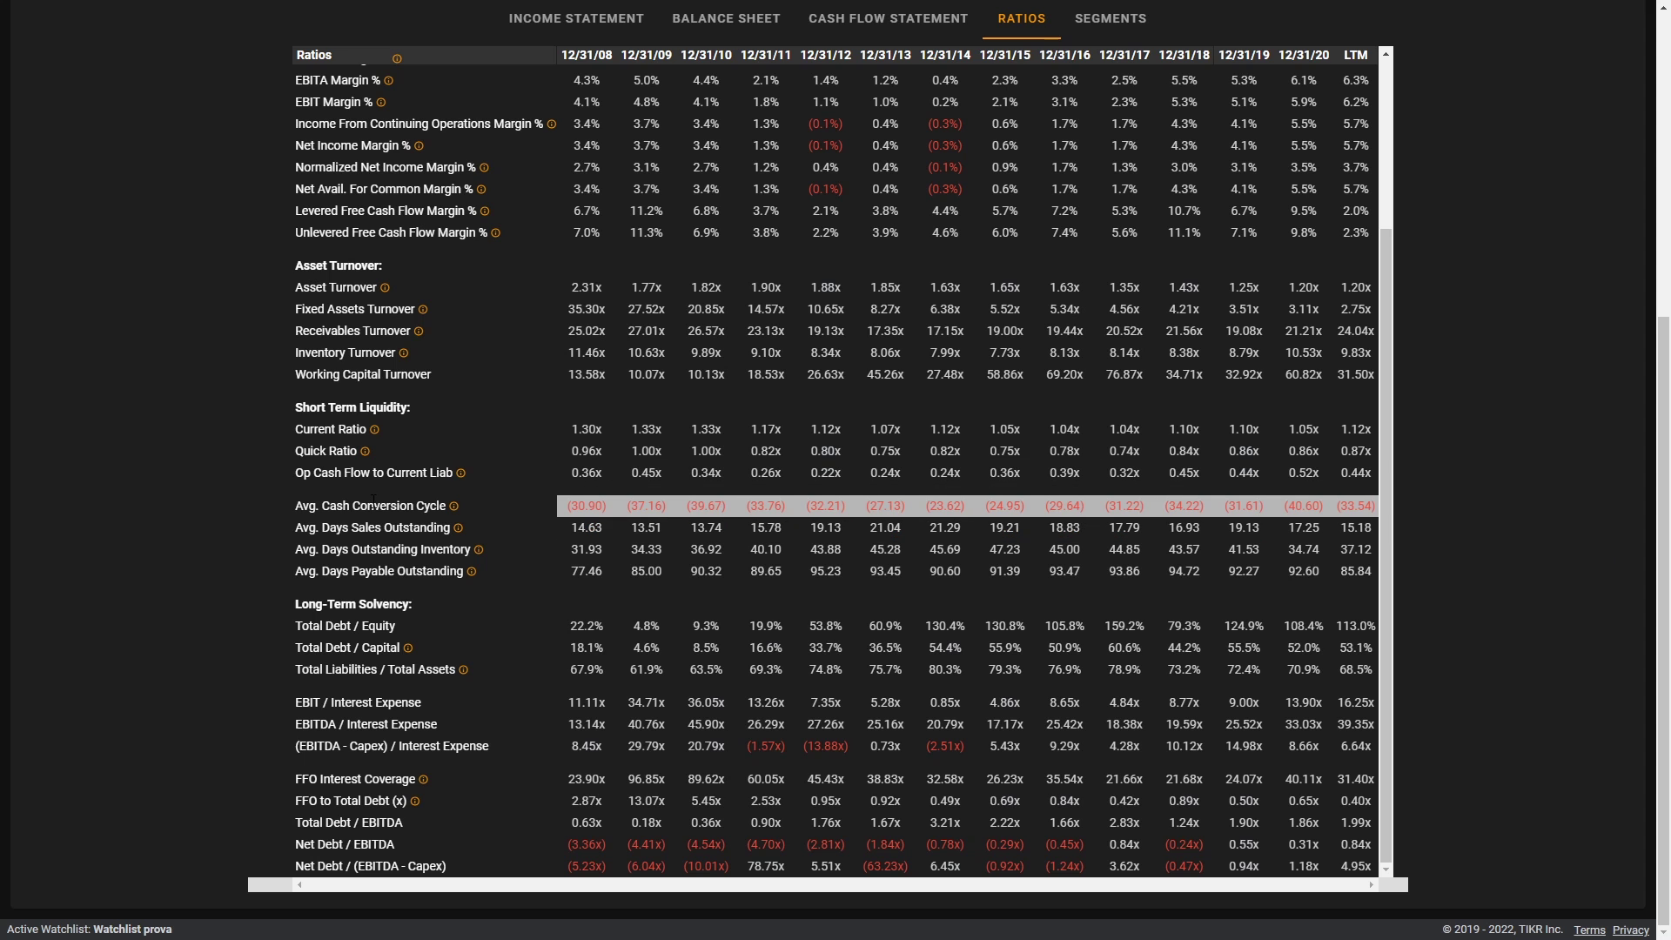
{"action": "left_click", "coordinate": [402, 504]}
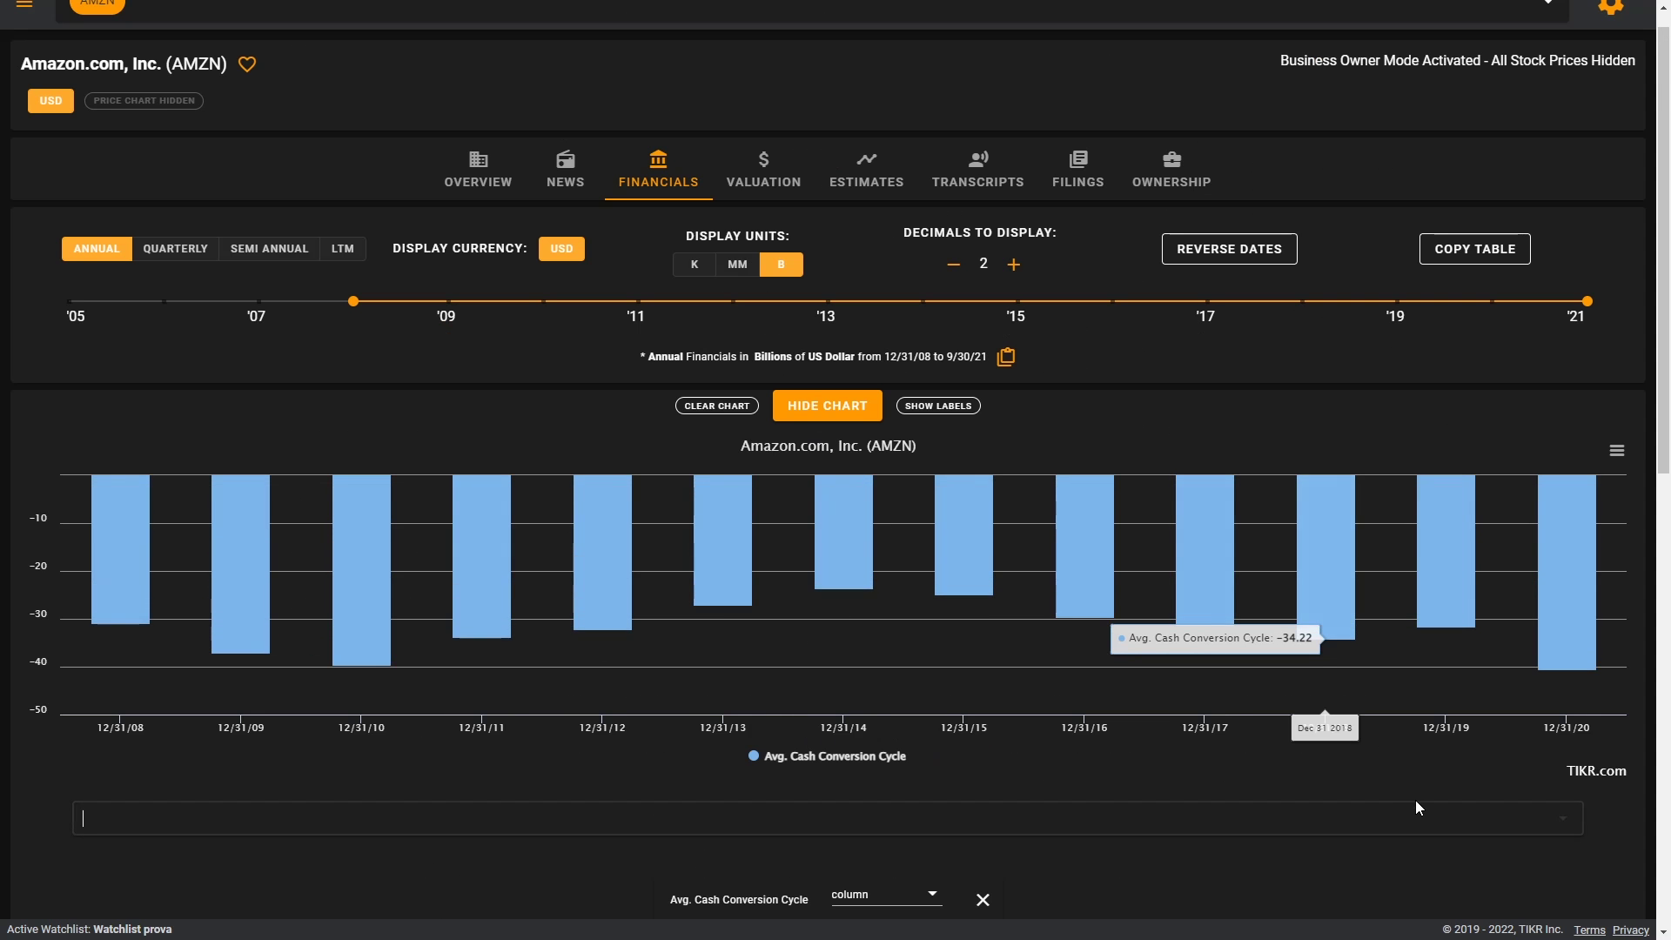
{"action": "scroll", "coordinate": [1436, 792], "scroll_direction": "down", "scroll_amount": 2}
{"action": "scroll", "coordinate": [1460, 790], "scroll_direction": "down", "scroll_amount": 7}
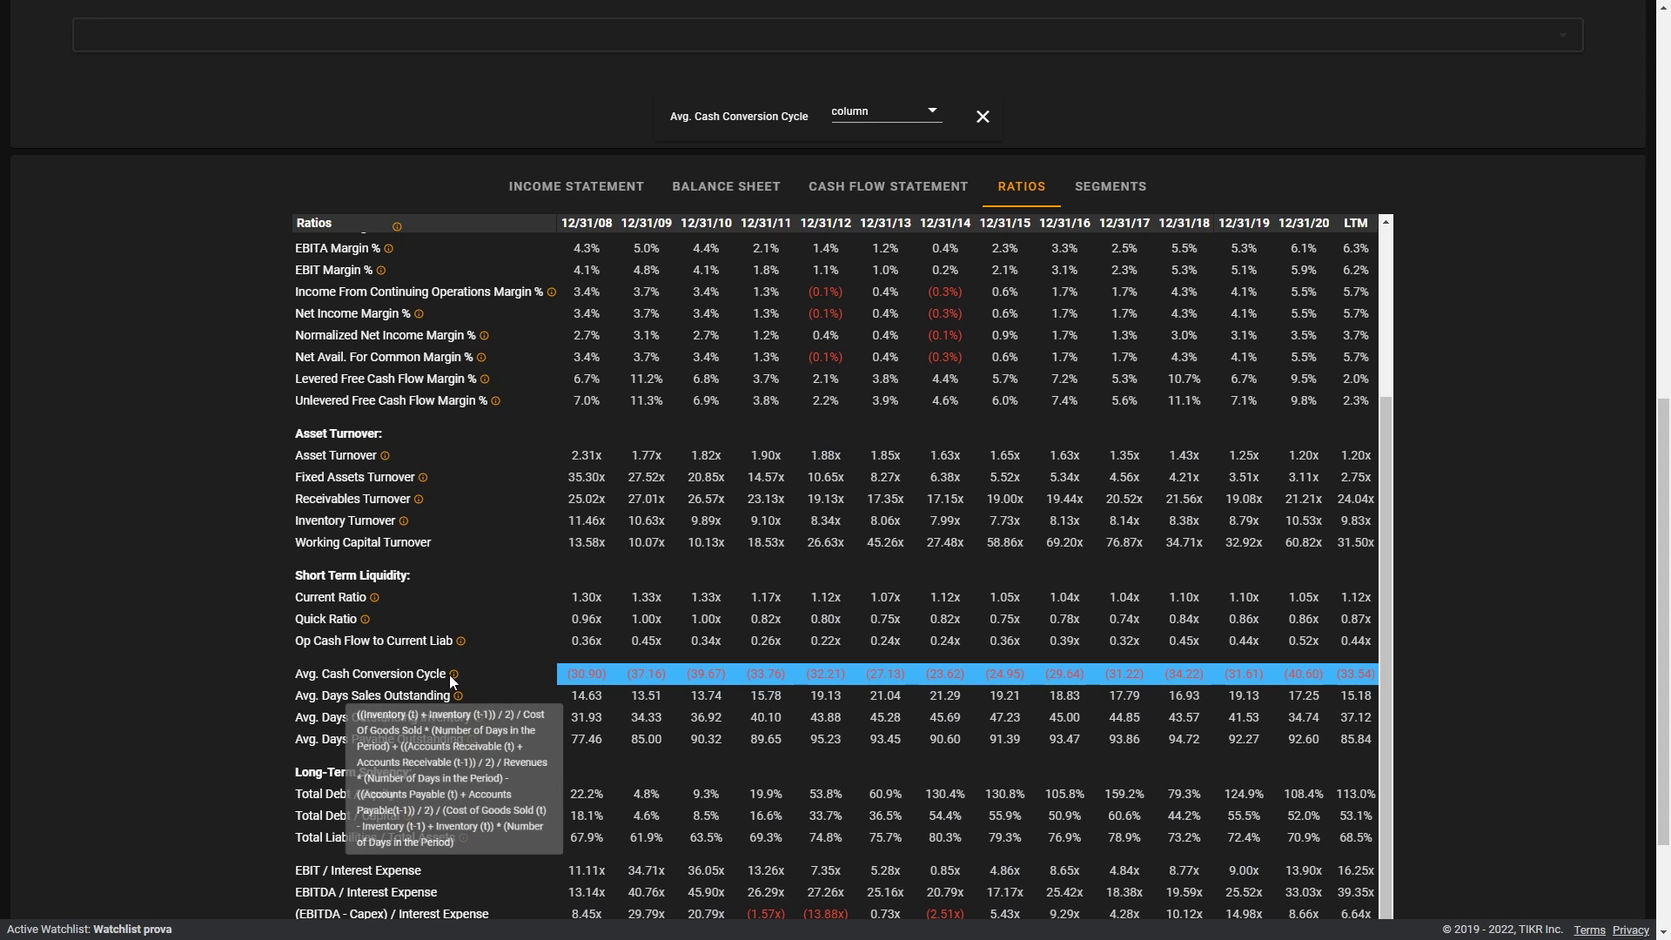
Step: Chart the Total Debt / Equity and EBIT / Interest Expense rows from Long-Term Solvency, and remove both from the chart
{"action": "scroll", "coordinate": [1538, 623], "scroll_direction": "down", "scroll_amount": 1}
{"action": "scroll", "coordinate": [1538, 630], "scroll_direction": "down", "scroll_amount": 2}
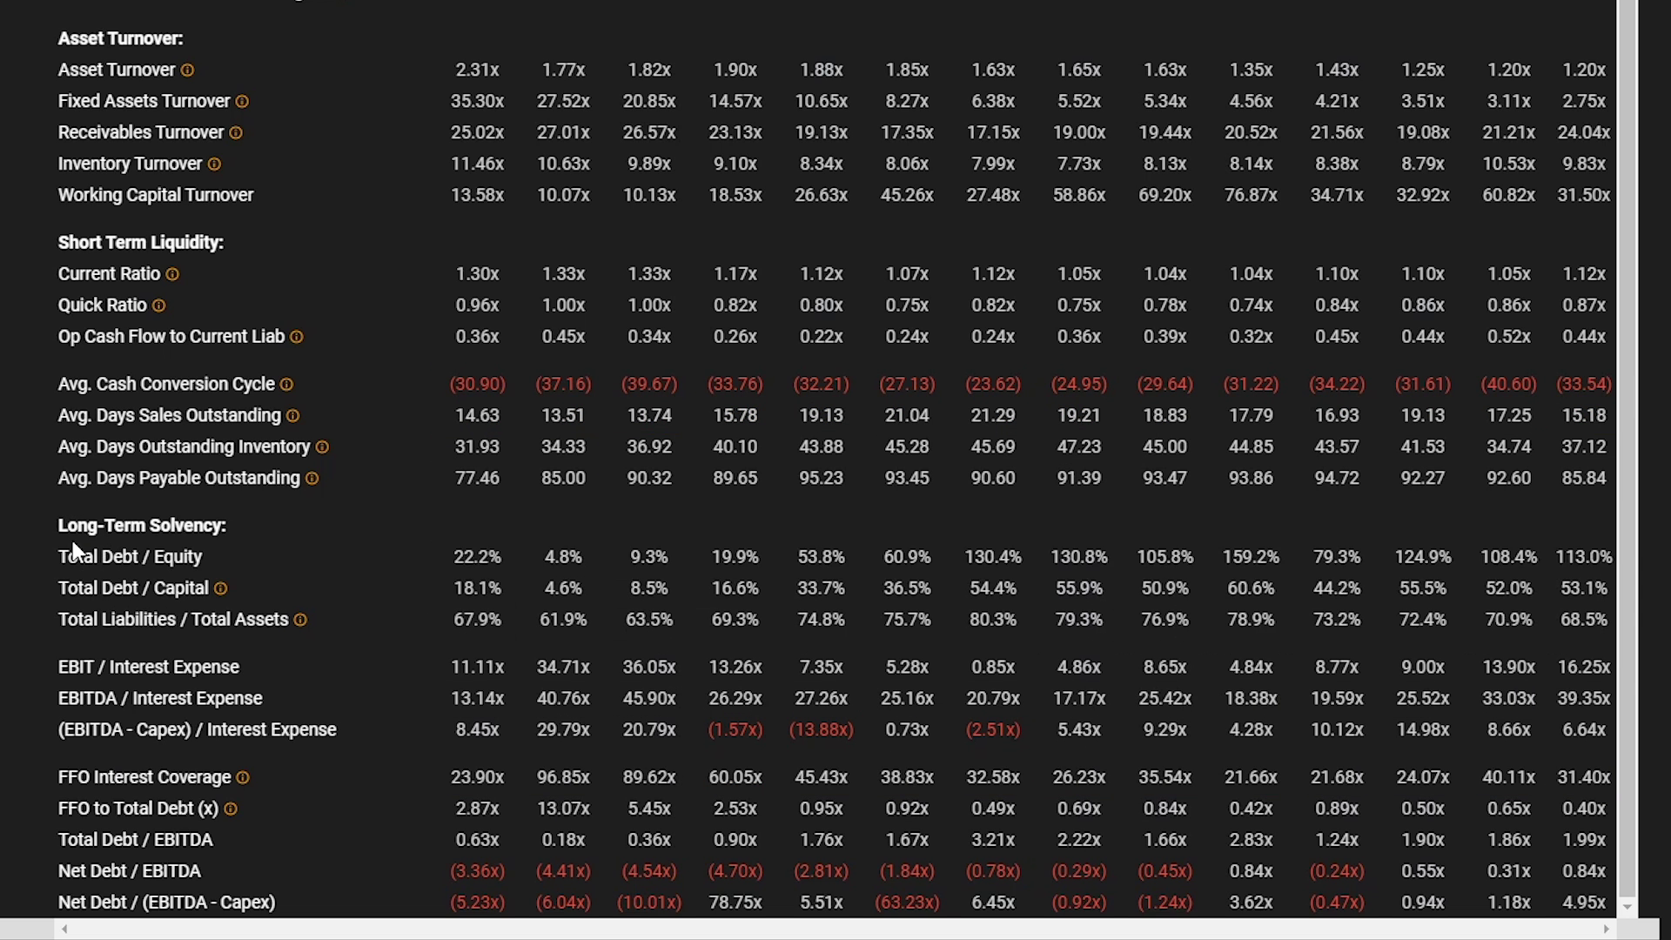
{"action": "left_click_drag", "start_coordinate": [69, 557], "coordinate": [206, 564]}
{"action": "left_click", "coordinate": [204, 559]}
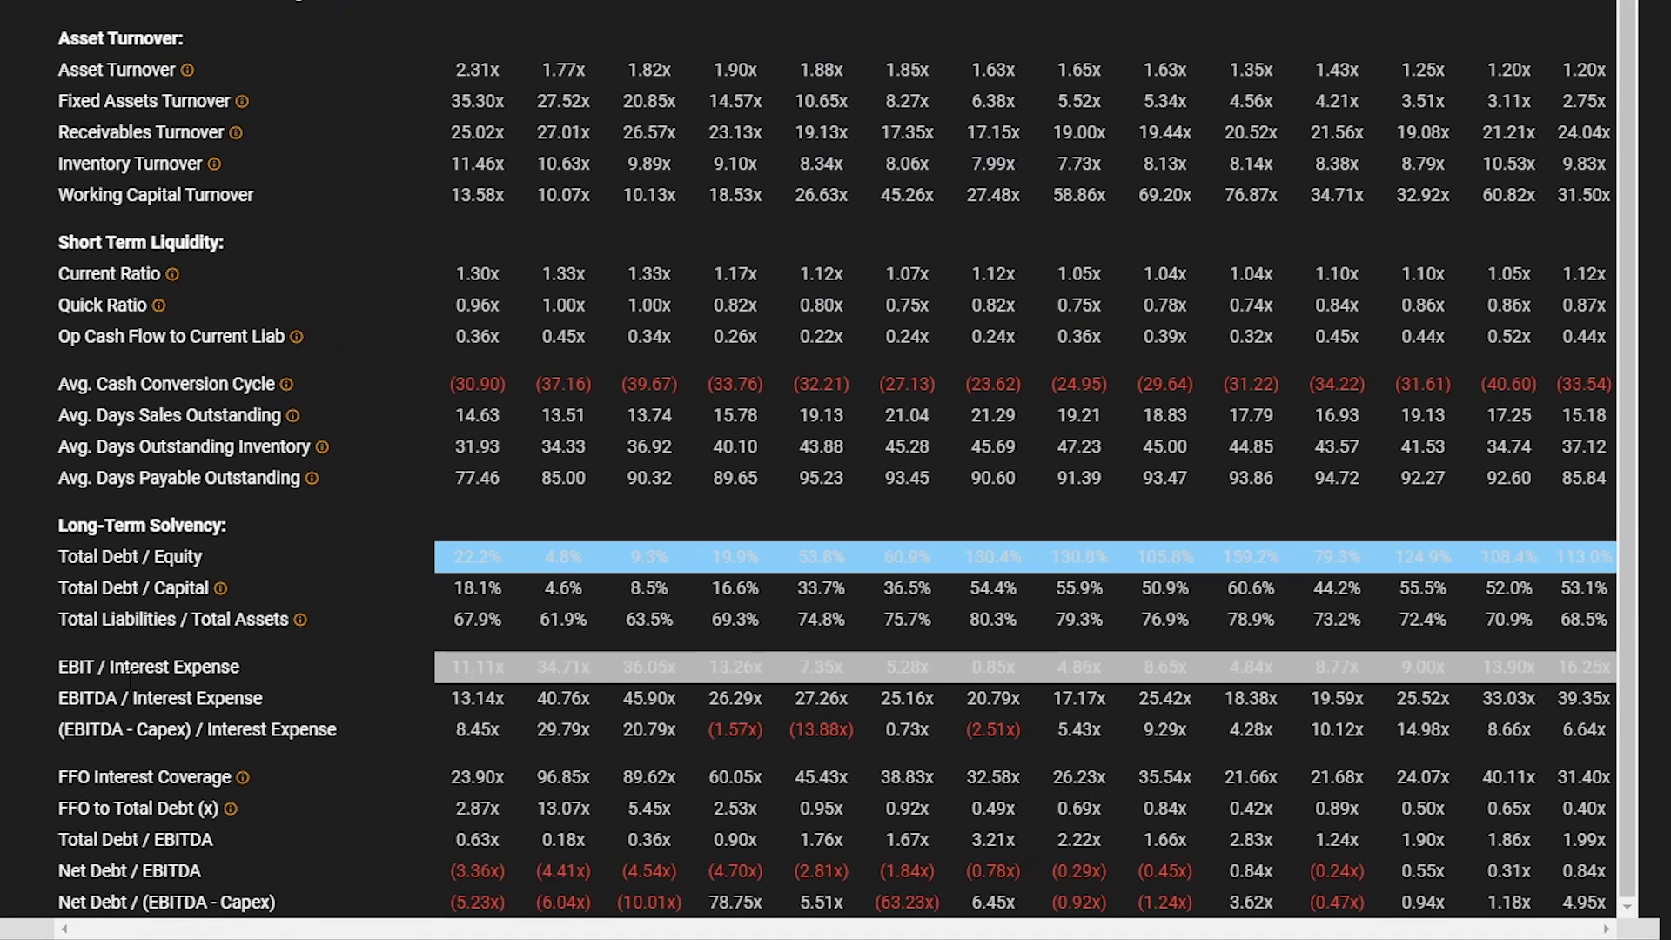
{"action": "left_click_drag", "start_coordinate": [68, 667], "coordinate": [237, 681]}
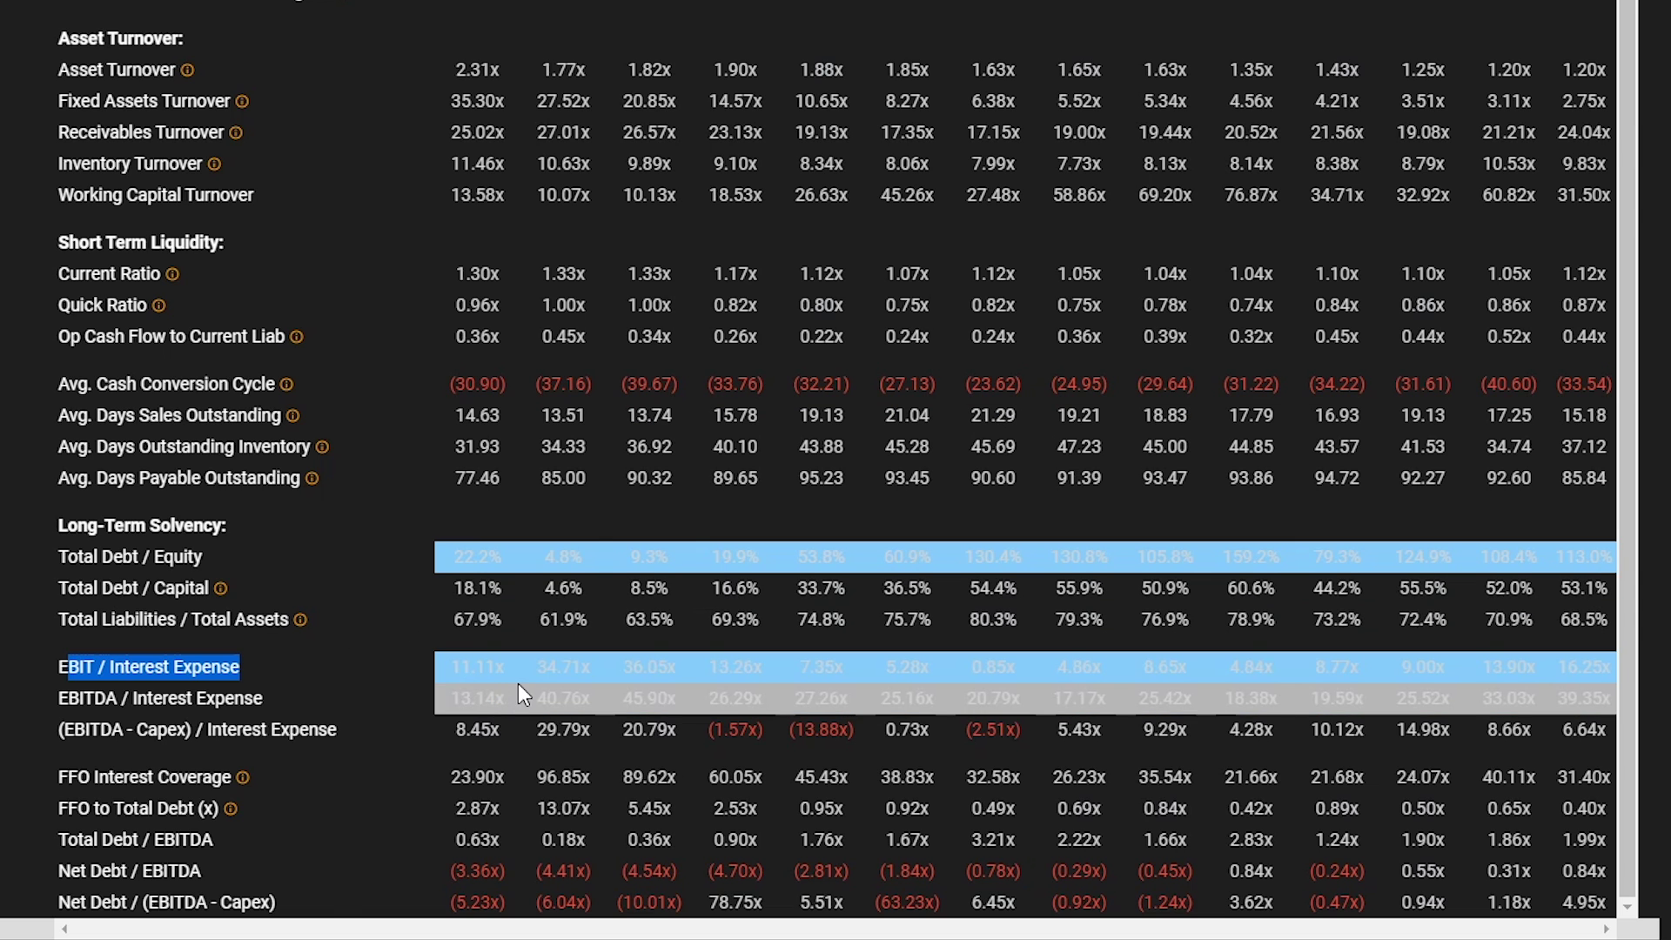
{"action": "scroll", "coordinate": [518, 682], "scroll_direction": "up", "scroll_amount": 5}
{"action": "left_click", "coordinate": [1370, 383]}
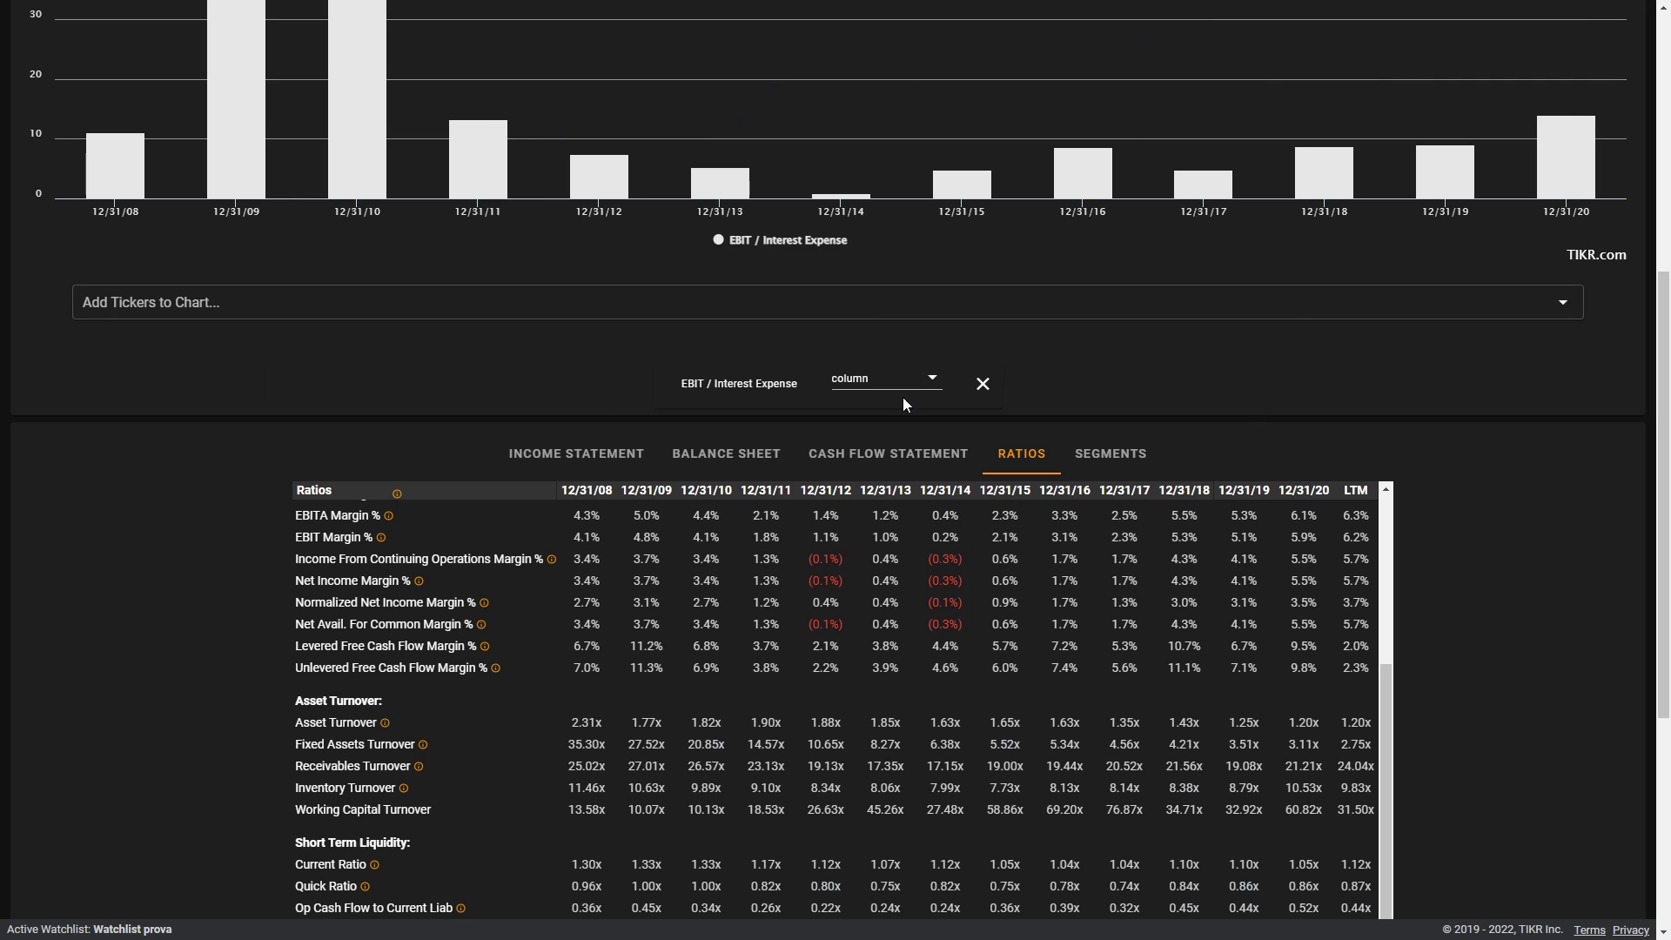
{"action": "left_click", "coordinate": [983, 383]}
Step: Set the start of the date range back to 12/31/16 and copy Amazon's Segments table to the clipboard
{"action": "scroll", "coordinate": [1100, 426], "scroll_direction": "up", "scroll_amount": 5}
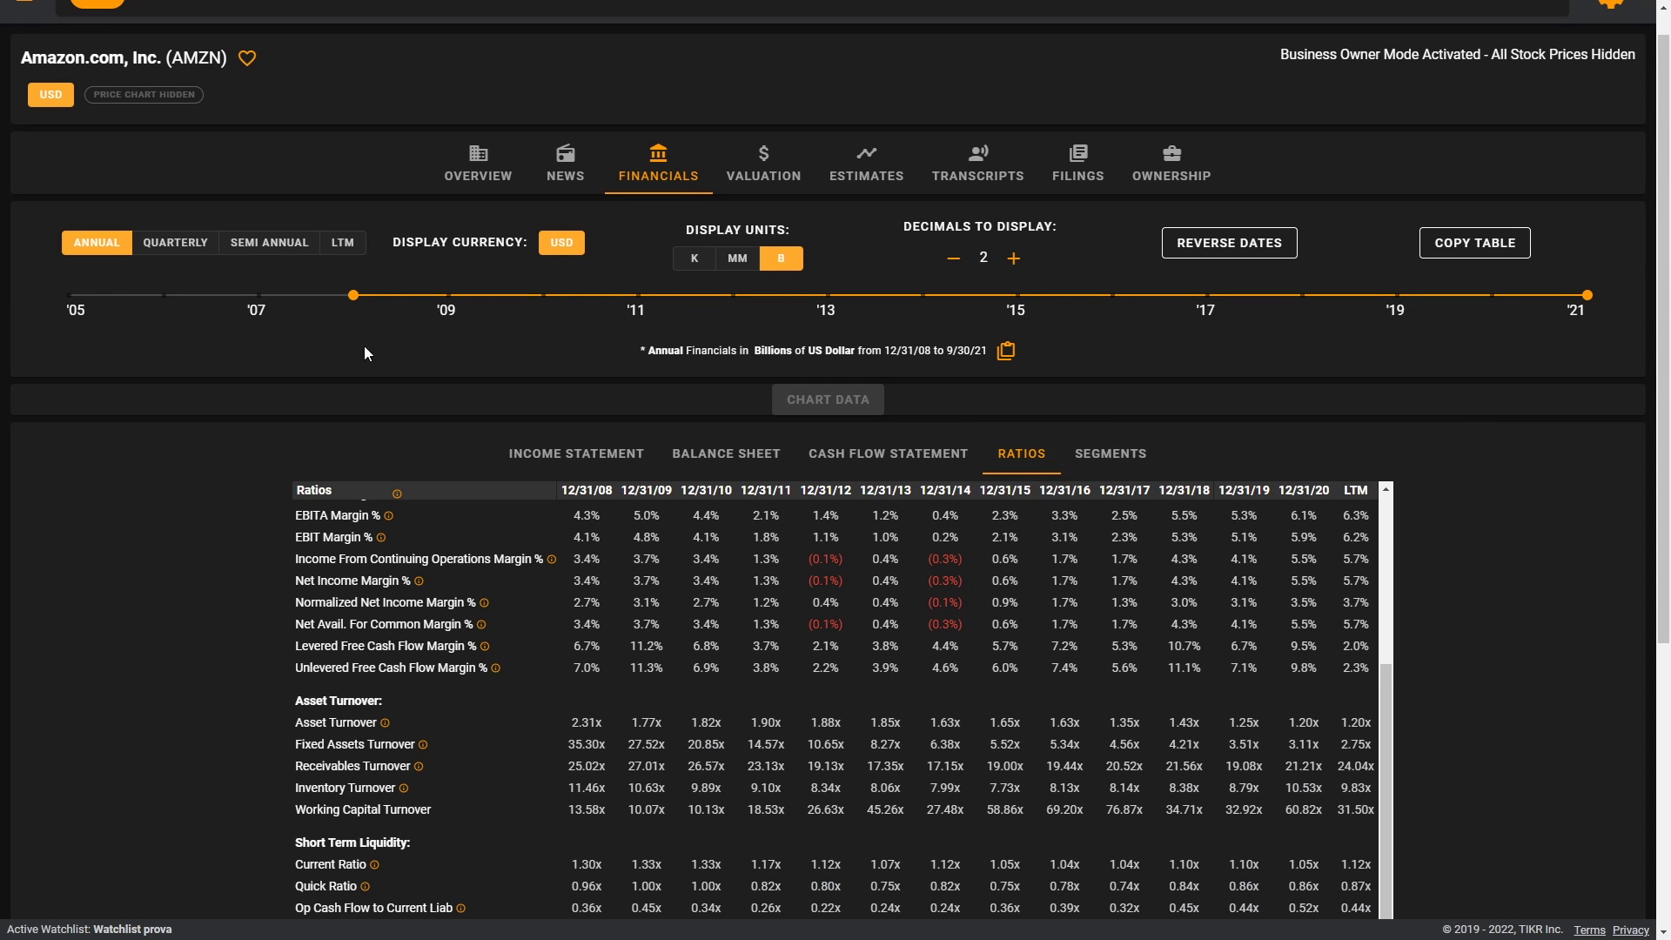
{"action": "left_click_drag", "start_coordinate": [353, 295], "coordinate": [1115, 297]}
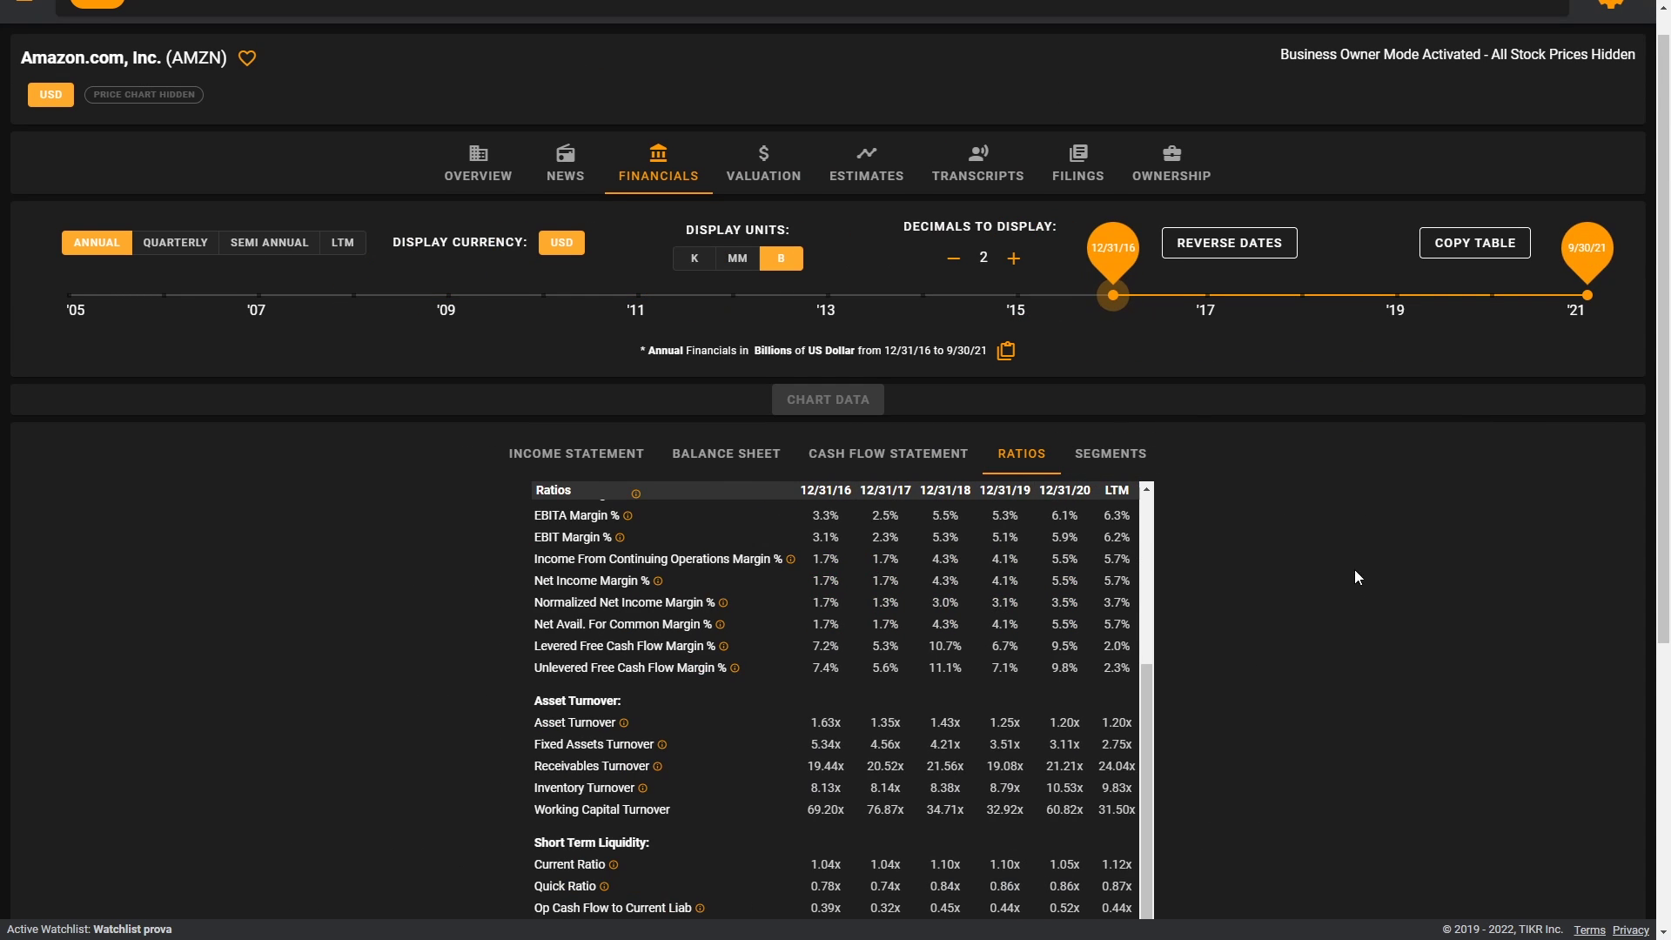
{"action": "scroll", "coordinate": [1117, 298], "scroll_direction": "down", "scroll_amount": 2}
{"action": "left_click", "coordinate": [1118, 297]}
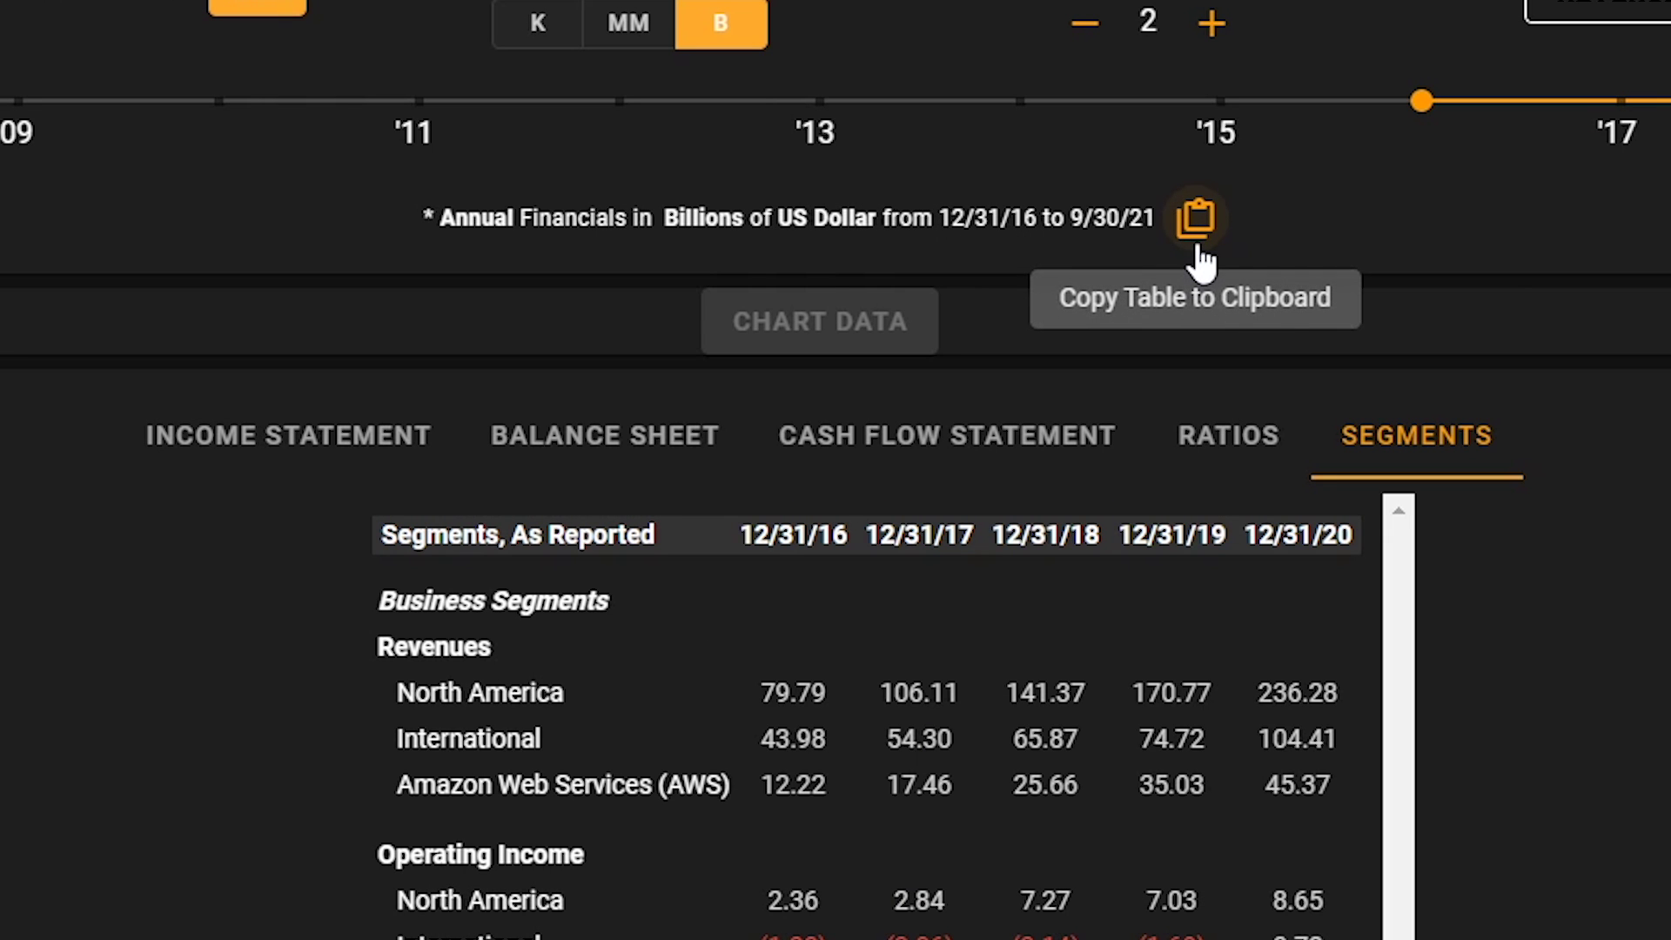
{"action": "left_click", "coordinate": [1196, 220]}
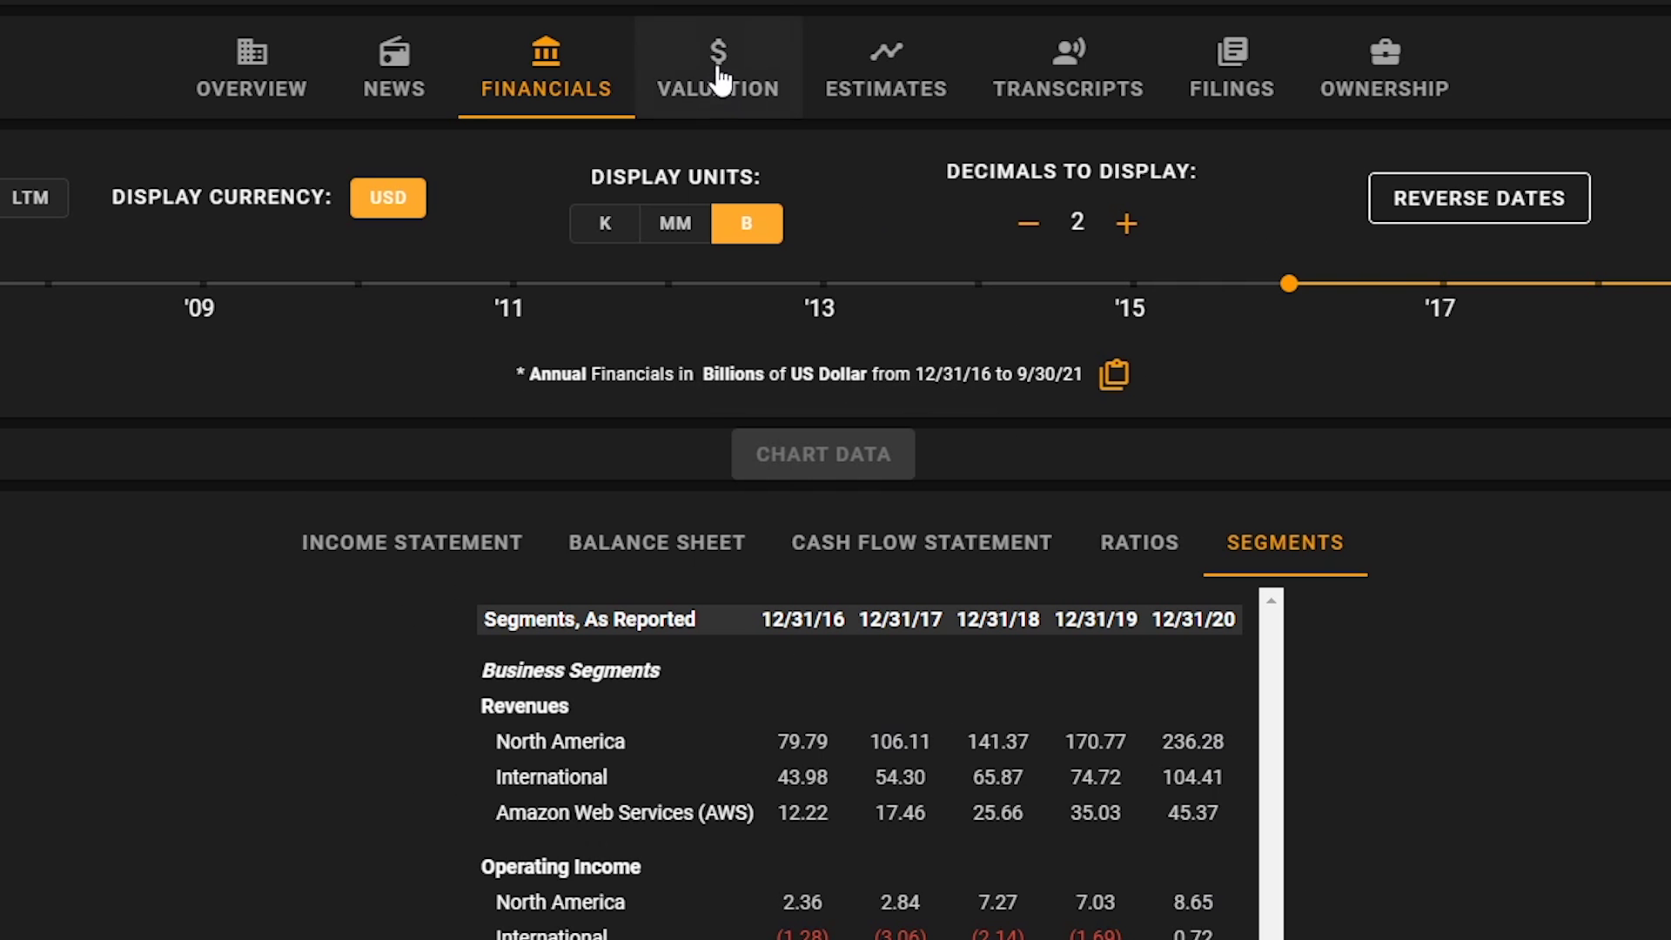
Step: Open Amazon's valuation multiples and turn off Business Owner Mode
{"action": "left_click", "coordinate": [722, 68]}
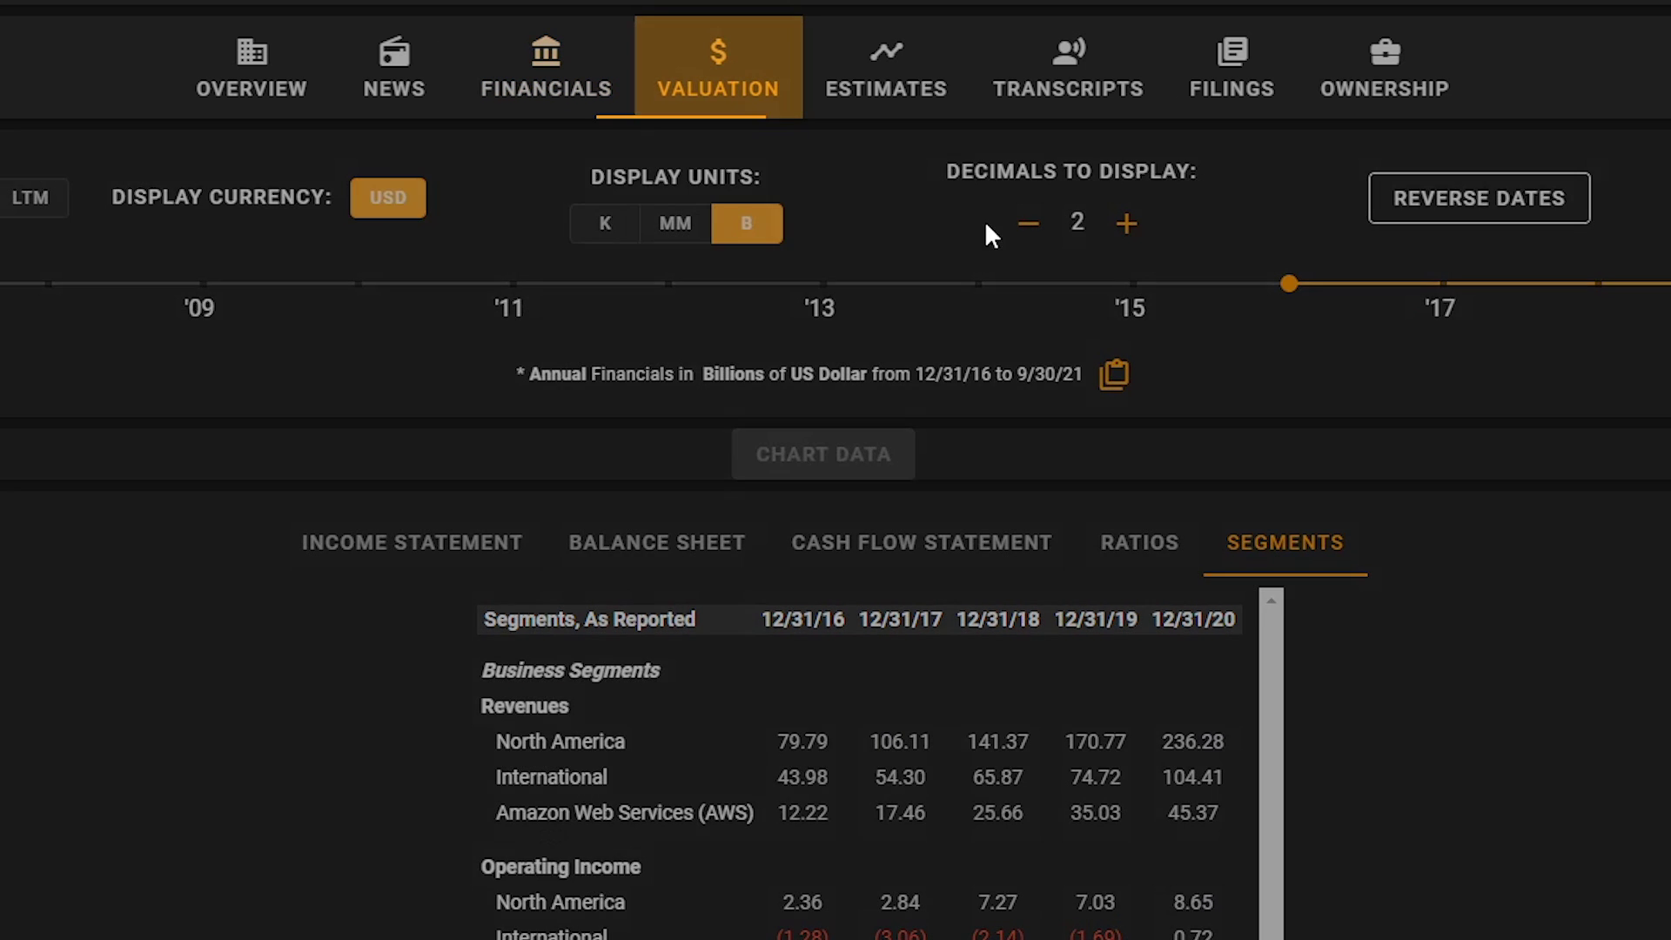
{"action": "scroll", "coordinate": [1171, 325], "scroll_direction": "down", "scroll_amount": 3}
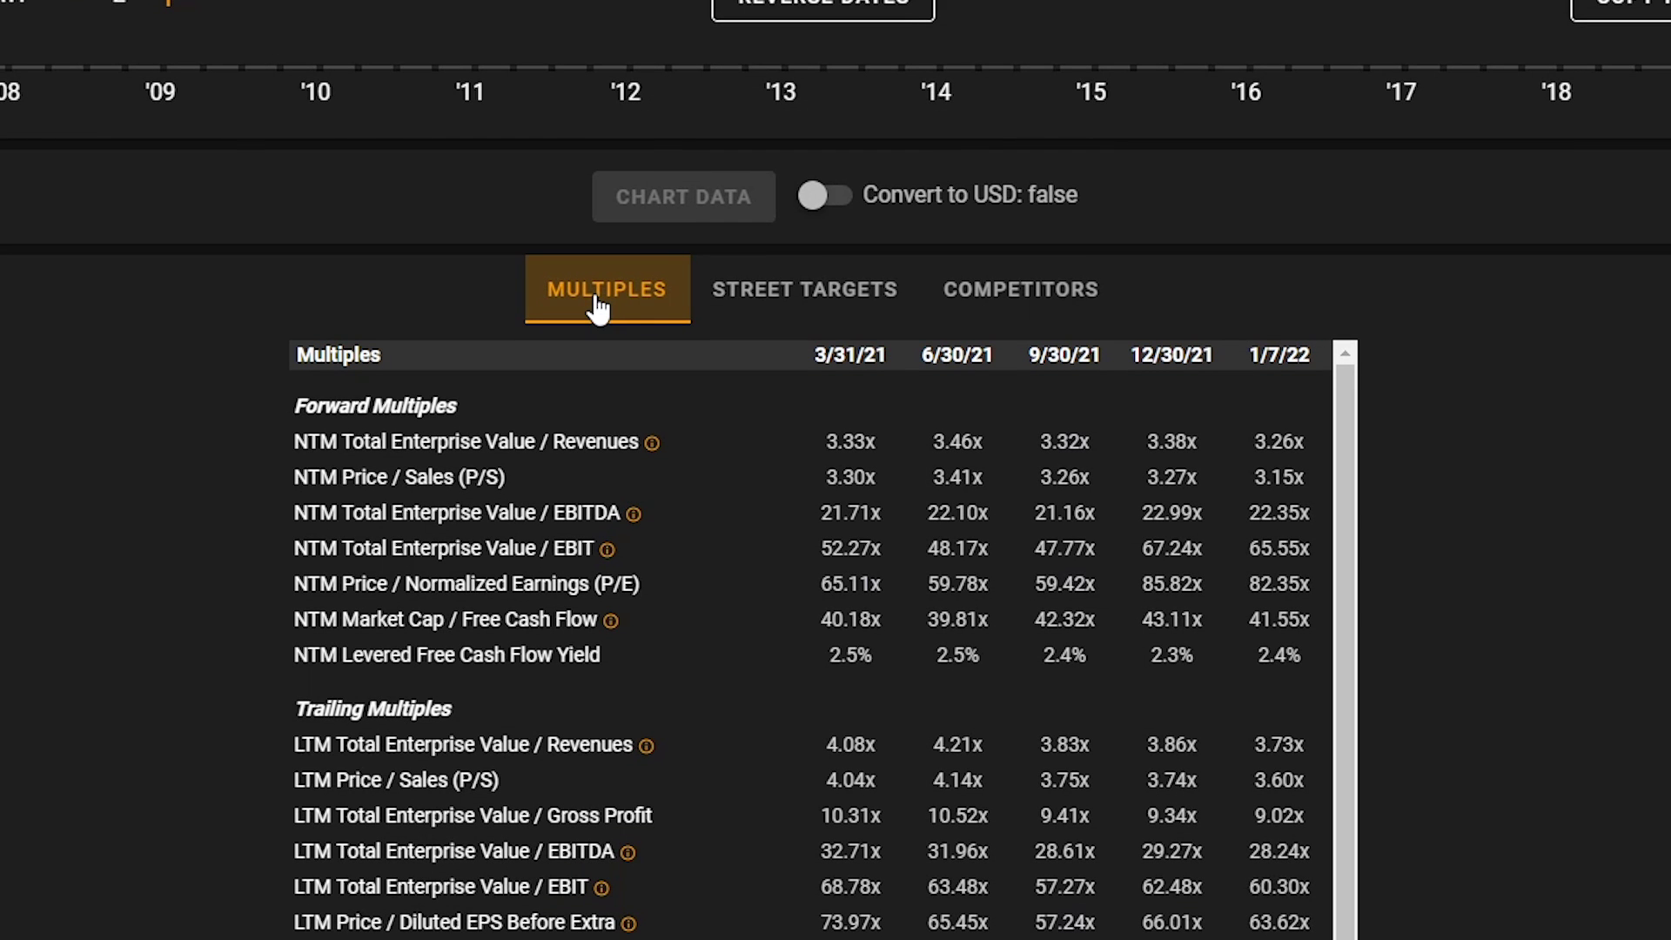
{"action": "scroll", "coordinate": [599, 309], "scroll_direction": "up", "scroll_amount": 2}
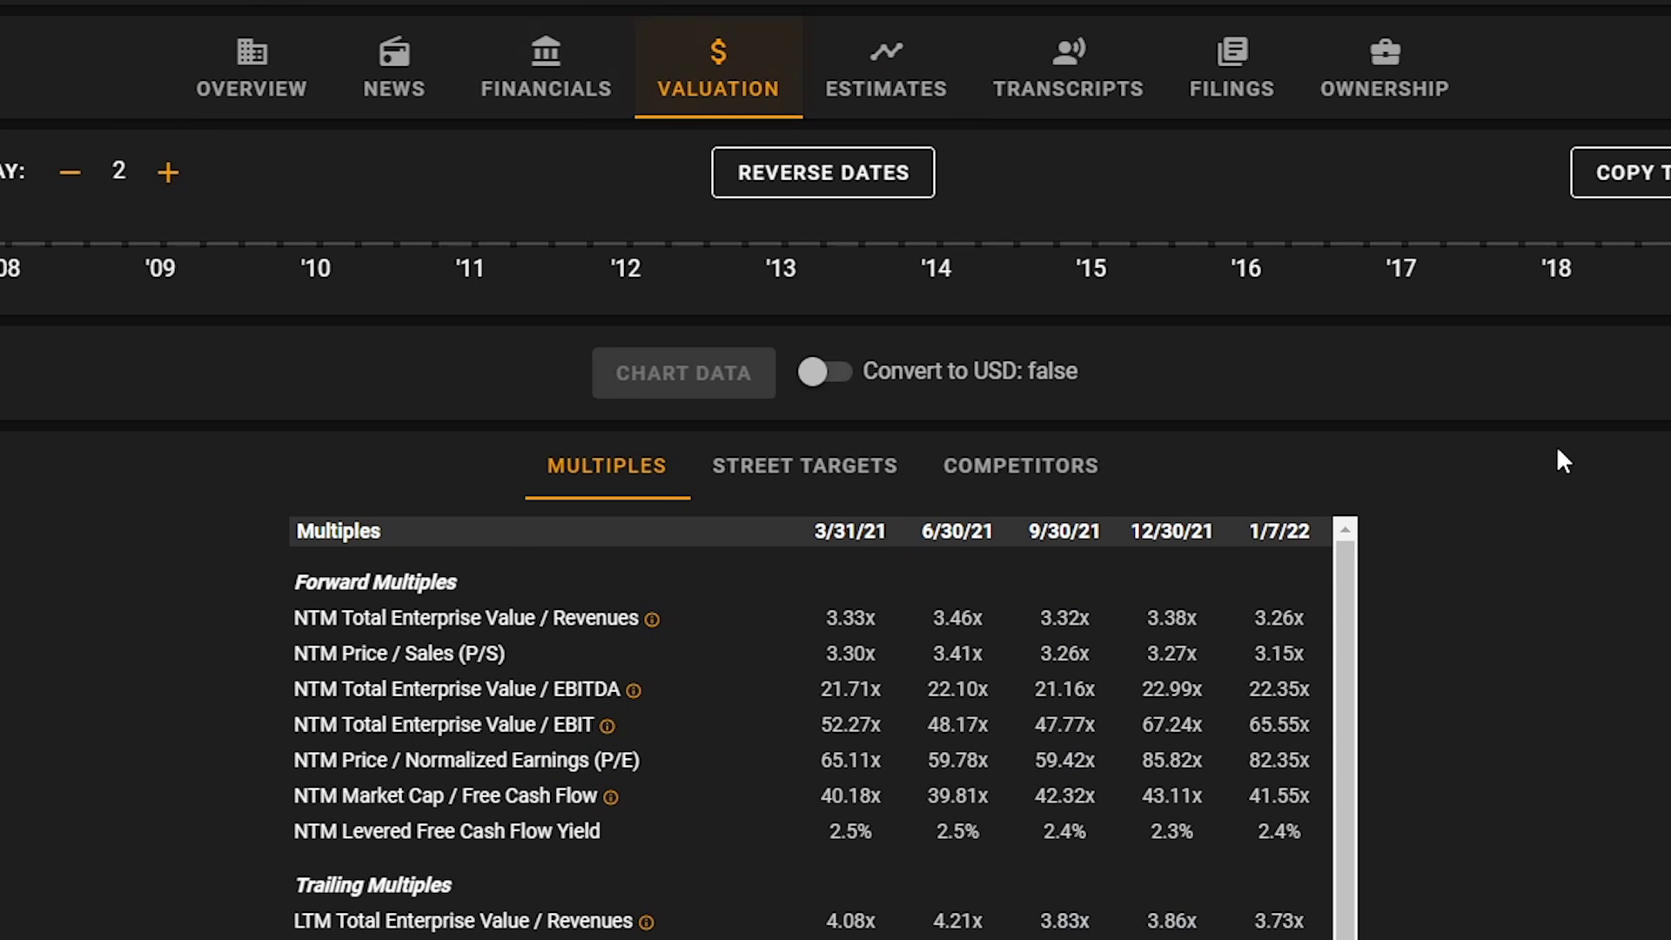
{"action": "left_click", "coordinate": [1610, 27]}
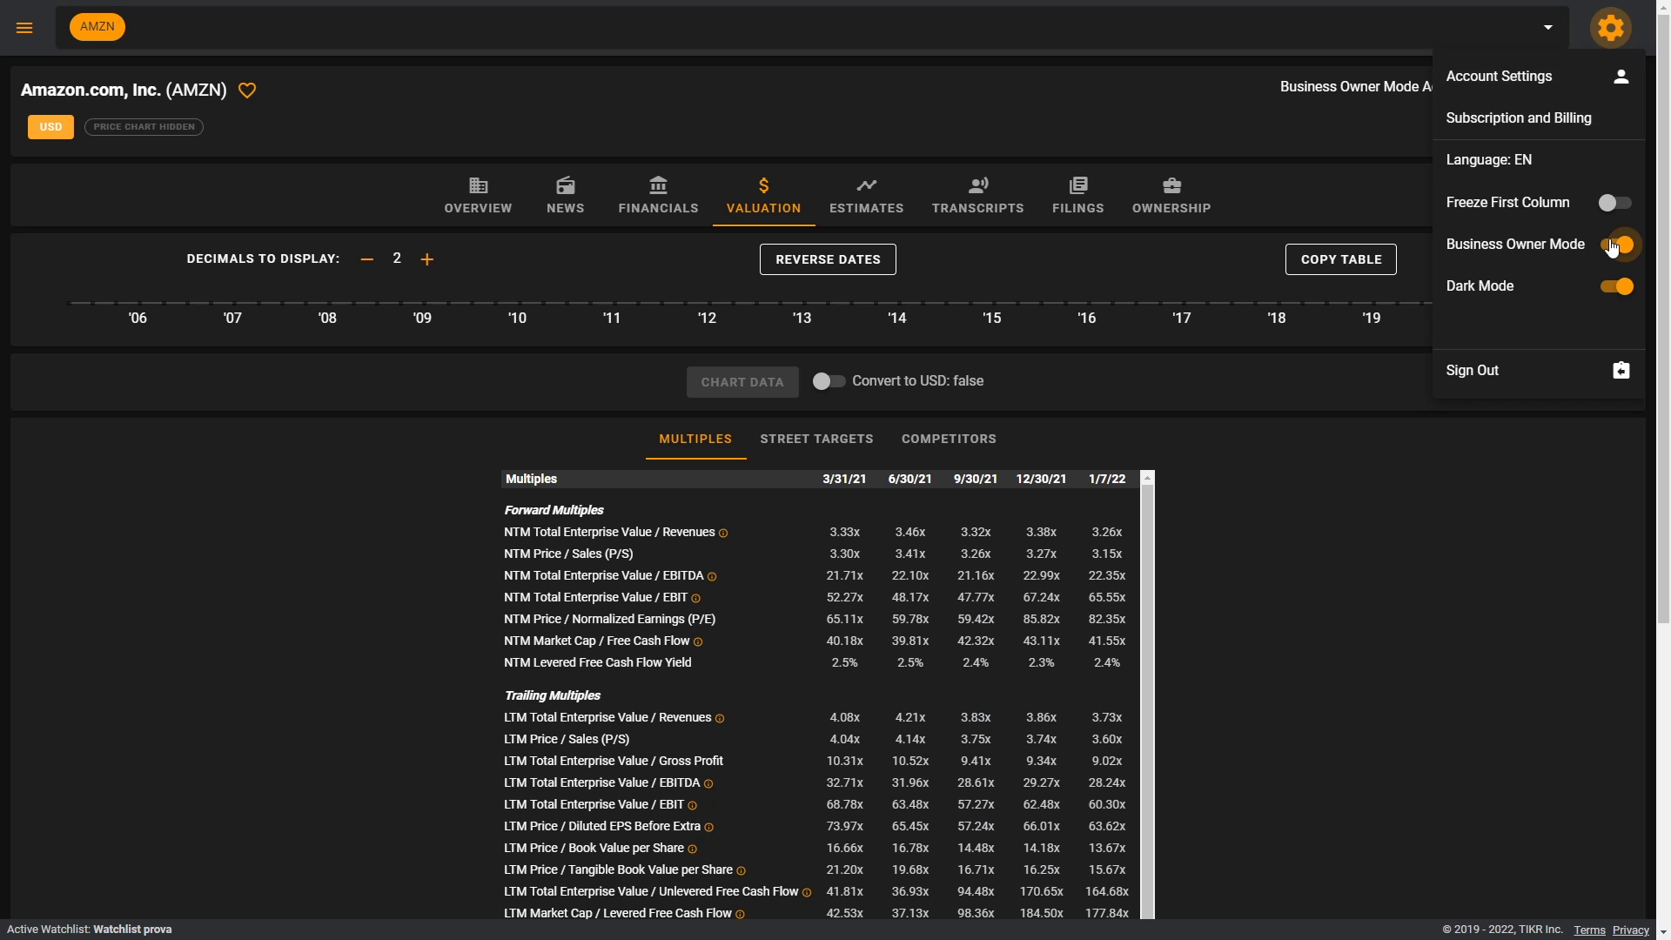
{"action": "left_click", "coordinate": [1615, 245]}
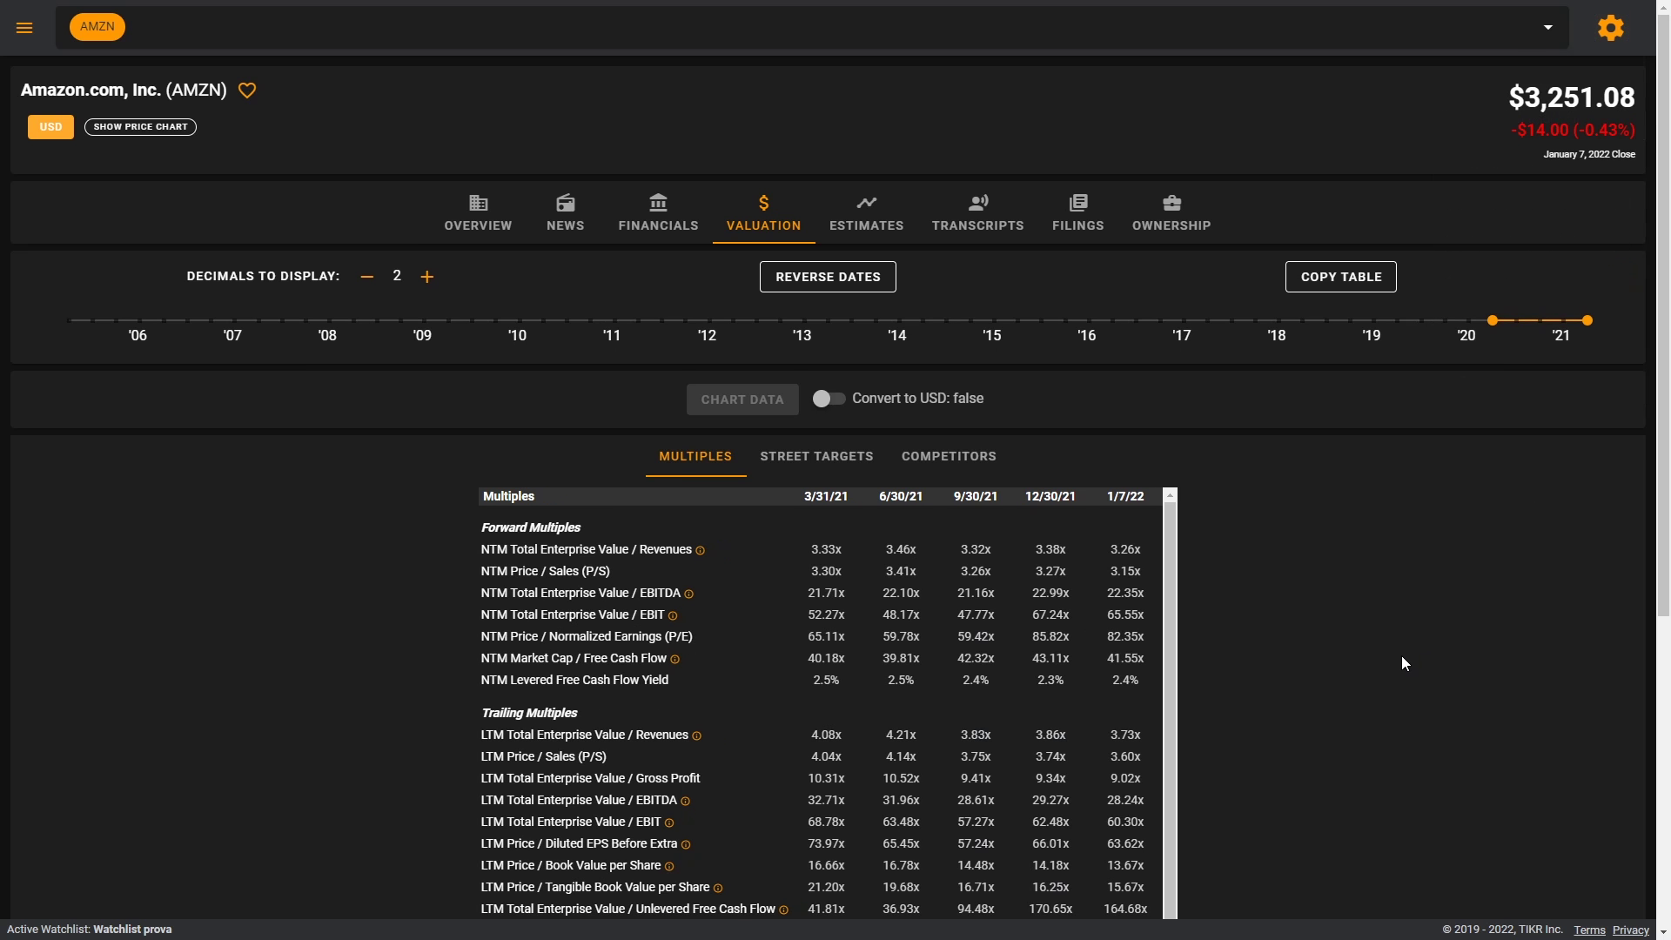
Step: Review the forward and trailing factors in the valuation table and highlight the Trailing Multiples section down to LTM Market Cap / Levered Free Cash Flow
{"action": "scroll", "coordinate": [1401, 655], "scroll_direction": "down", "scroll_amount": 5}
{"action": "scroll", "coordinate": [1401, 672], "scroll_direction": "down", "scroll_amount": 1}
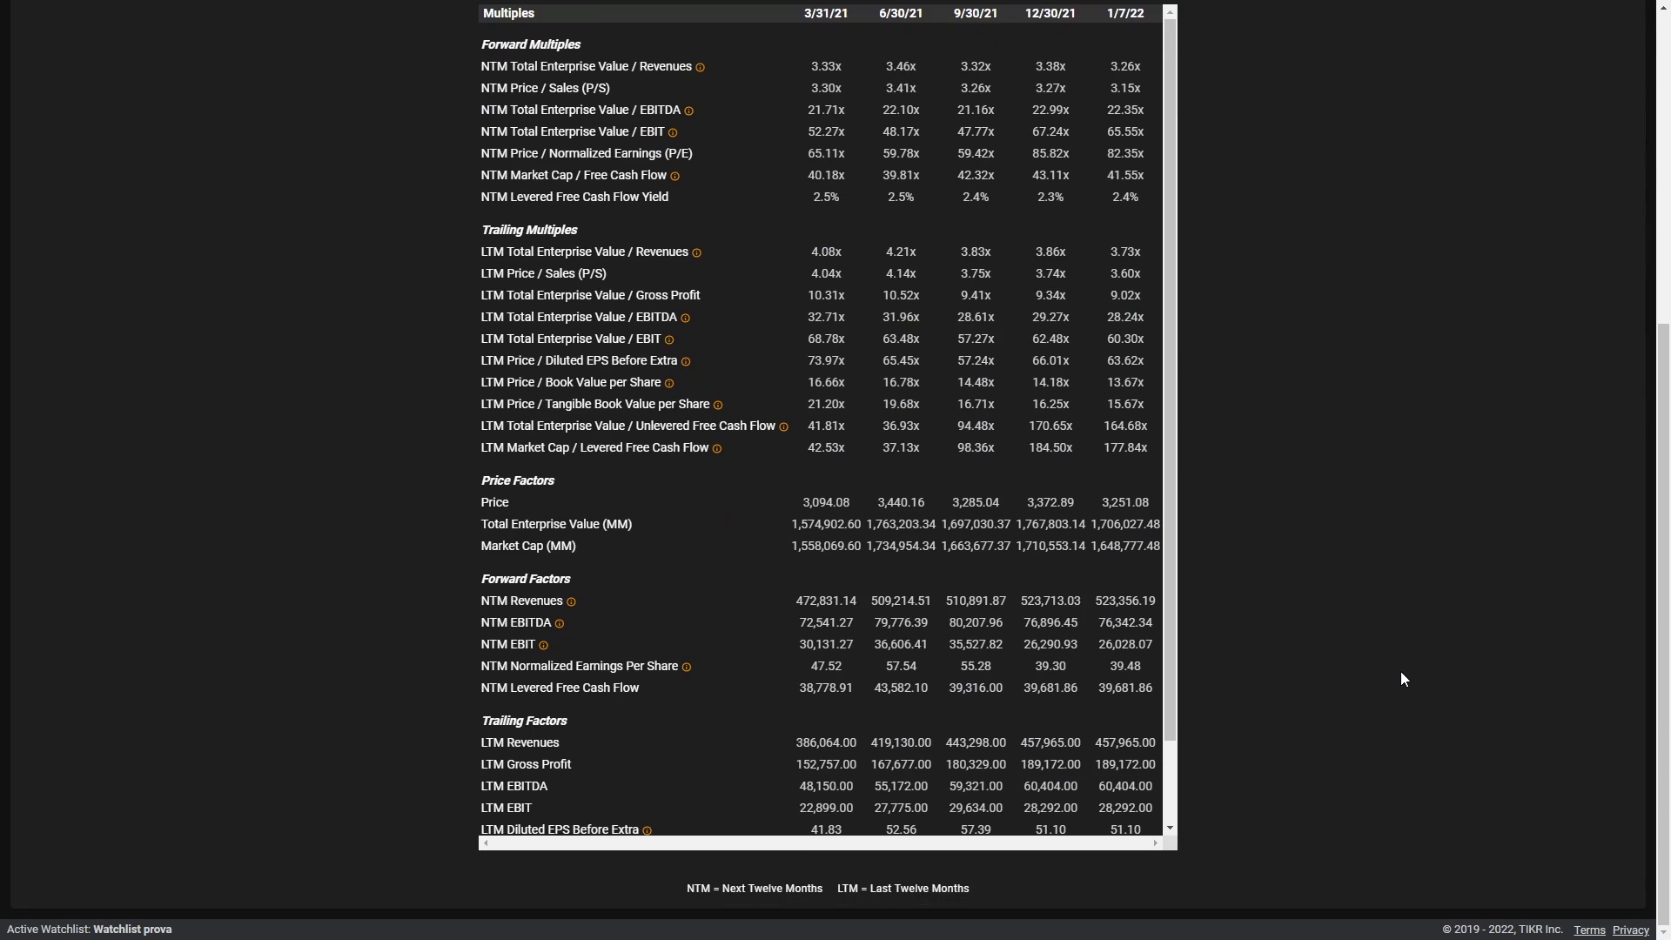
{"action": "triple_click", "coordinate": [1140, 606]}
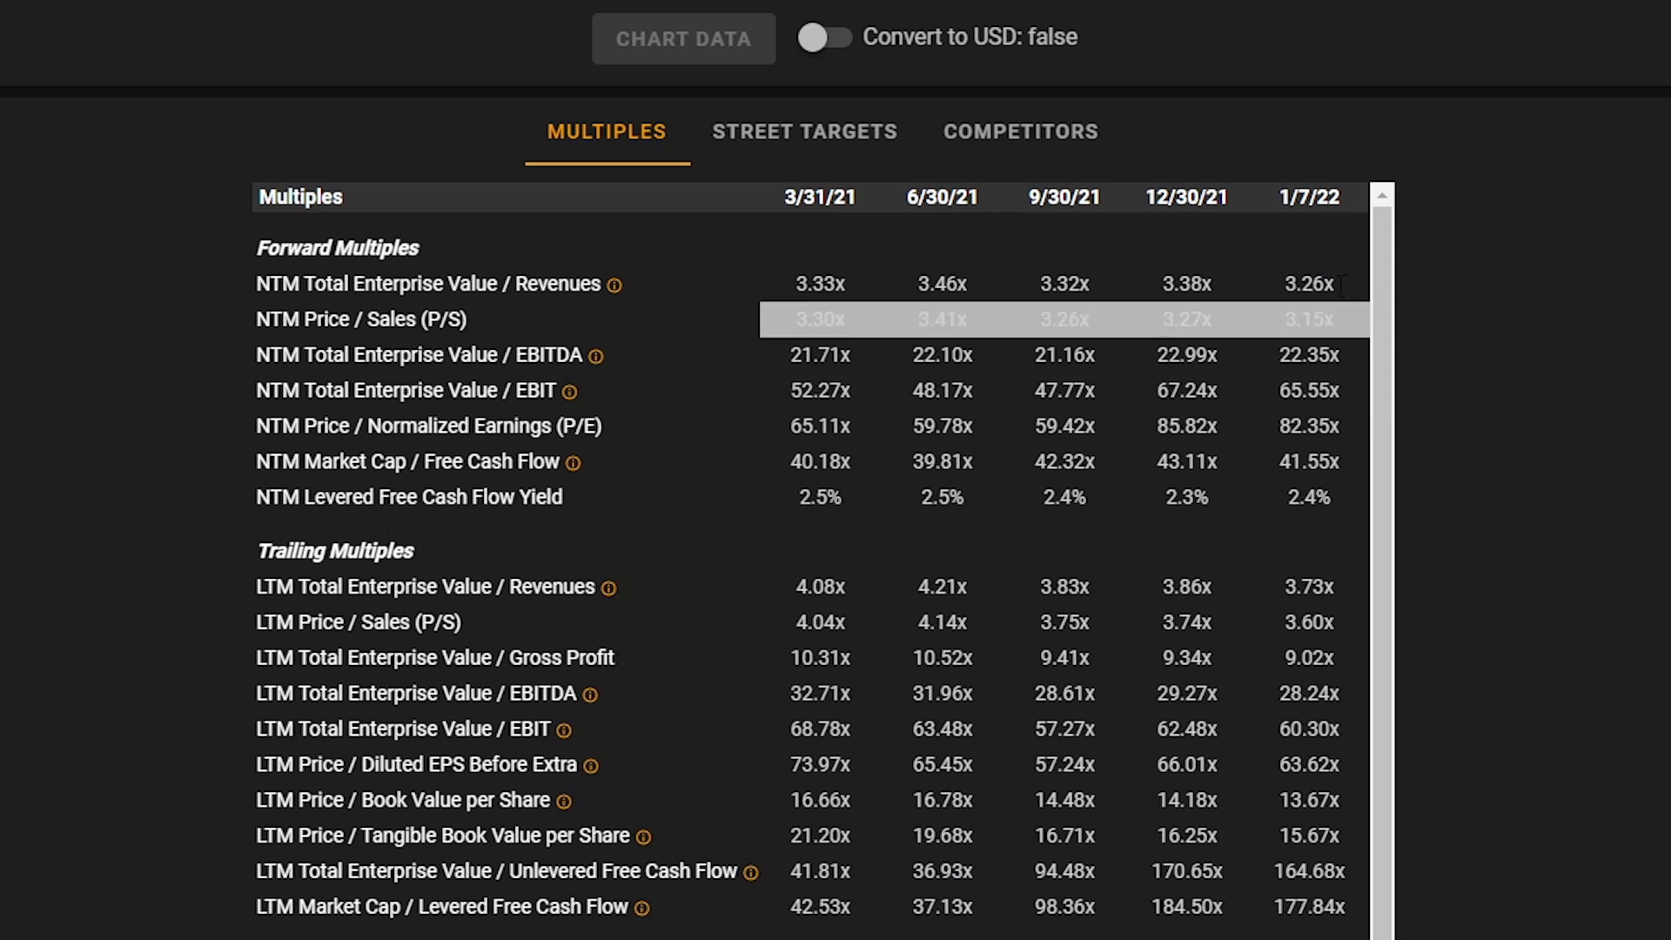
{"action": "scroll", "coordinate": [1588, 501], "scroll_direction": "up", "scroll_amount": 3}
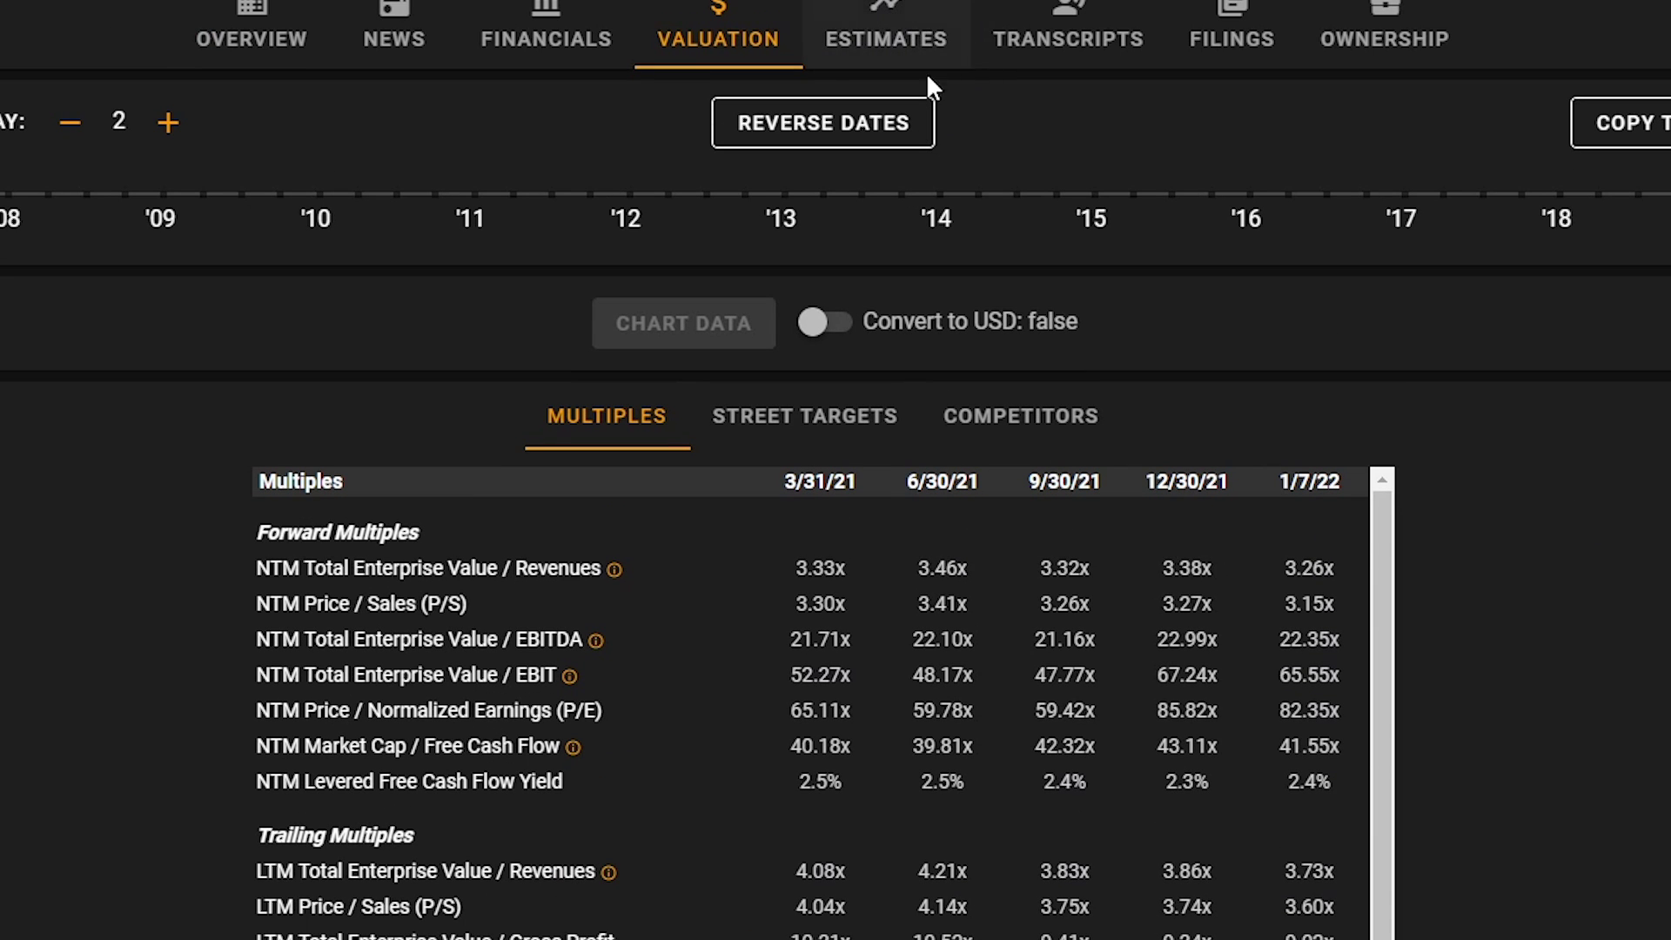
{"action": "scroll", "coordinate": [1434, 348], "scroll_direction": "down", "scroll_amount": 4}
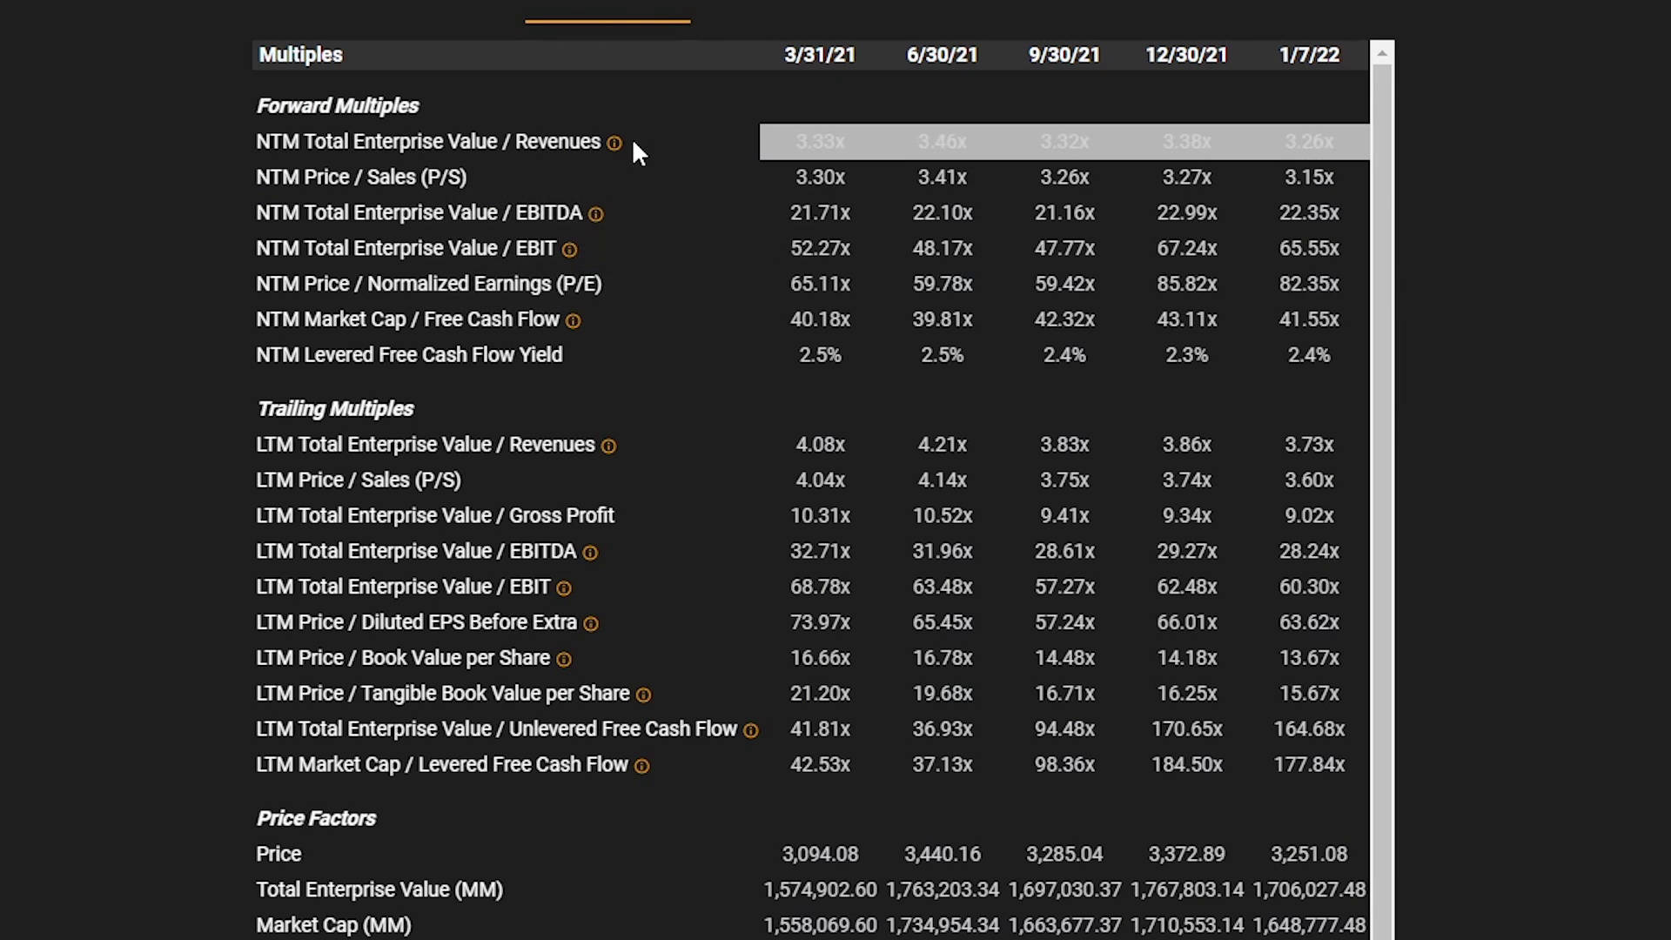
{"action": "mouse_move", "coordinate": [607, 143]}
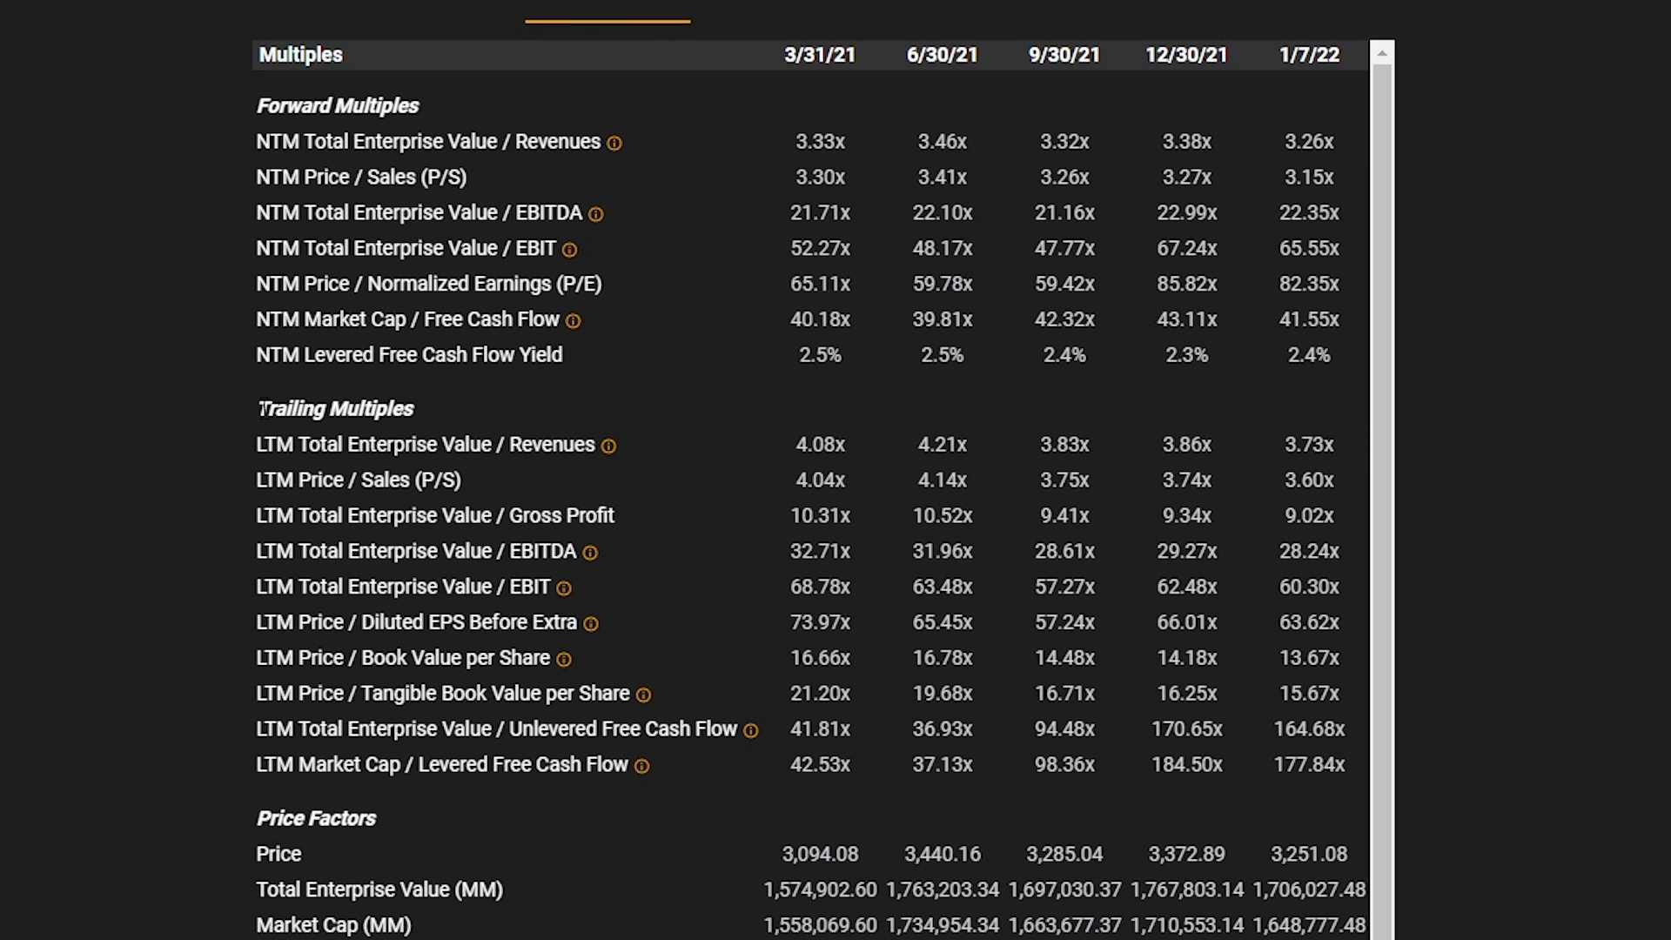
{"action": "left_click_drag", "start_coordinate": [257, 407], "coordinate": [1329, 762]}
{"action": "left_click", "coordinate": [1329, 763]}
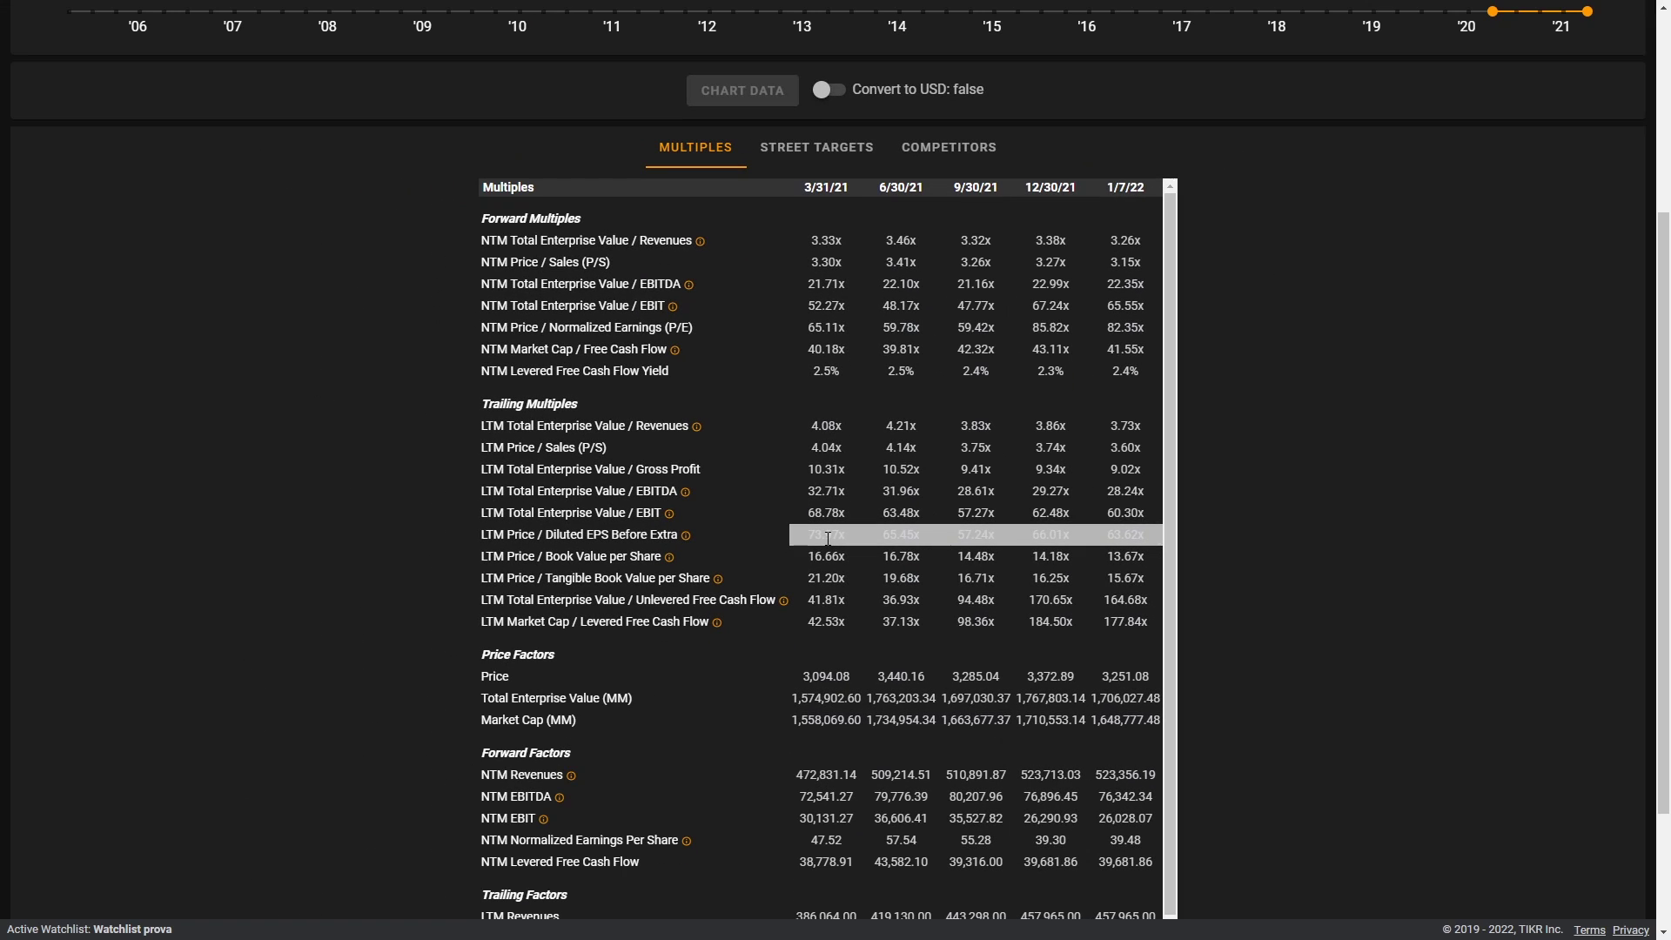
Step: Chart LTM Price / Diluted EPS Before Extra, extend its range back to about 2012, and narrow it to 3 years
{"action": "left_click", "coordinate": [826, 538]}
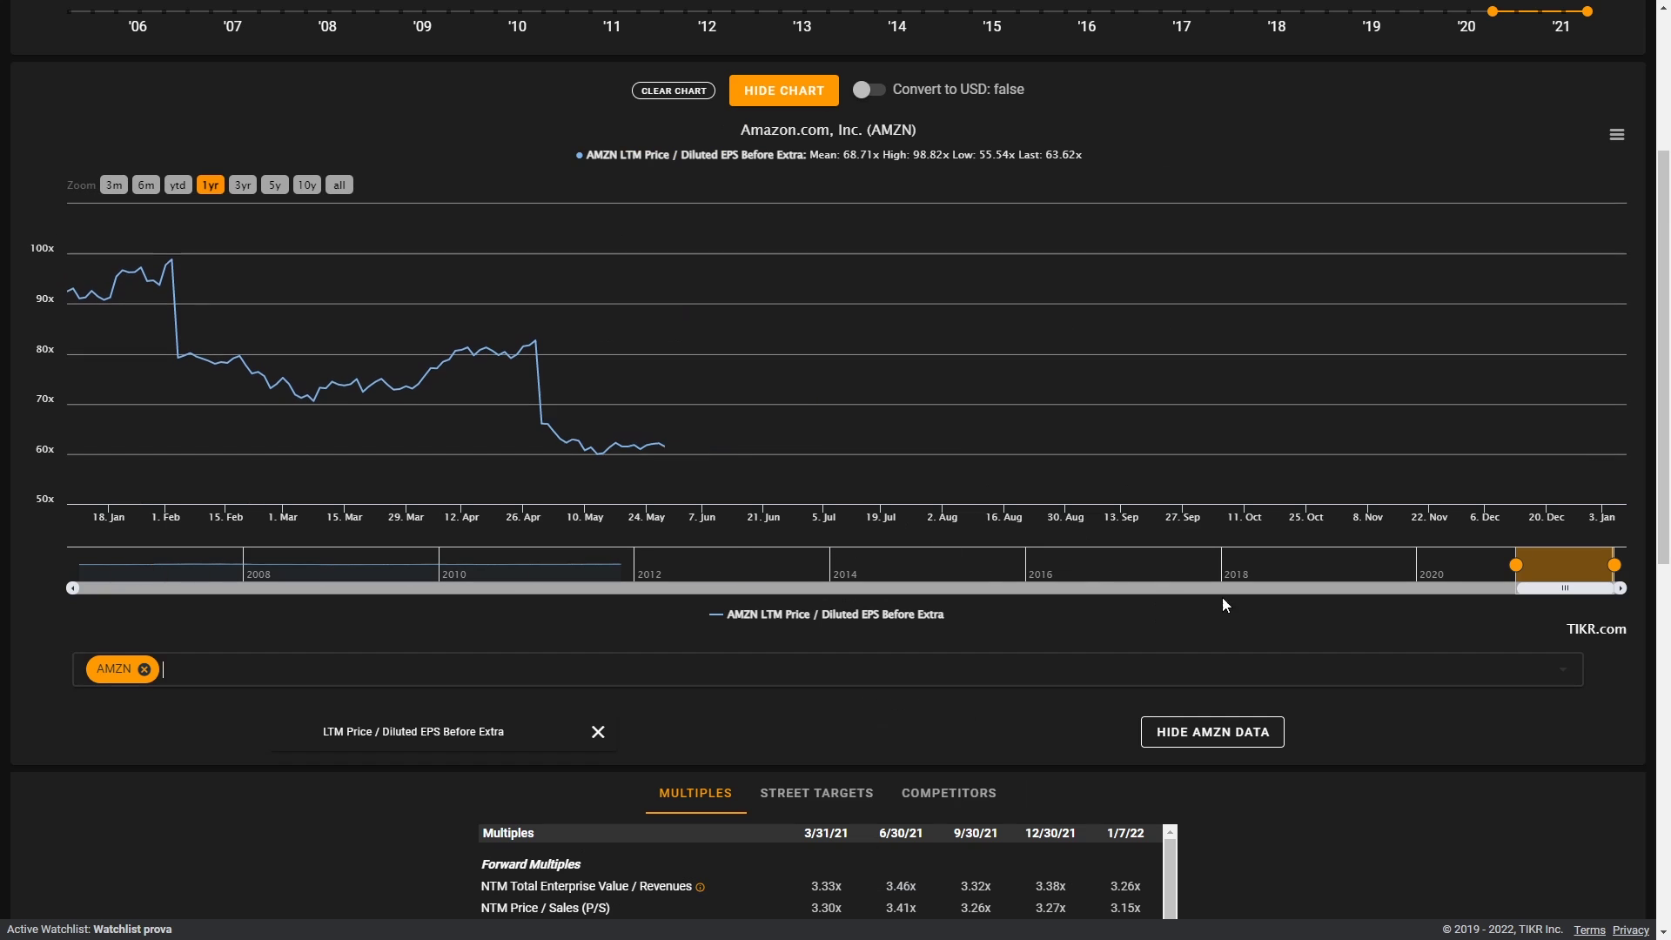
{"action": "left_click_drag", "start_coordinate": [1519, 564], "coordinate": [630, 564]}
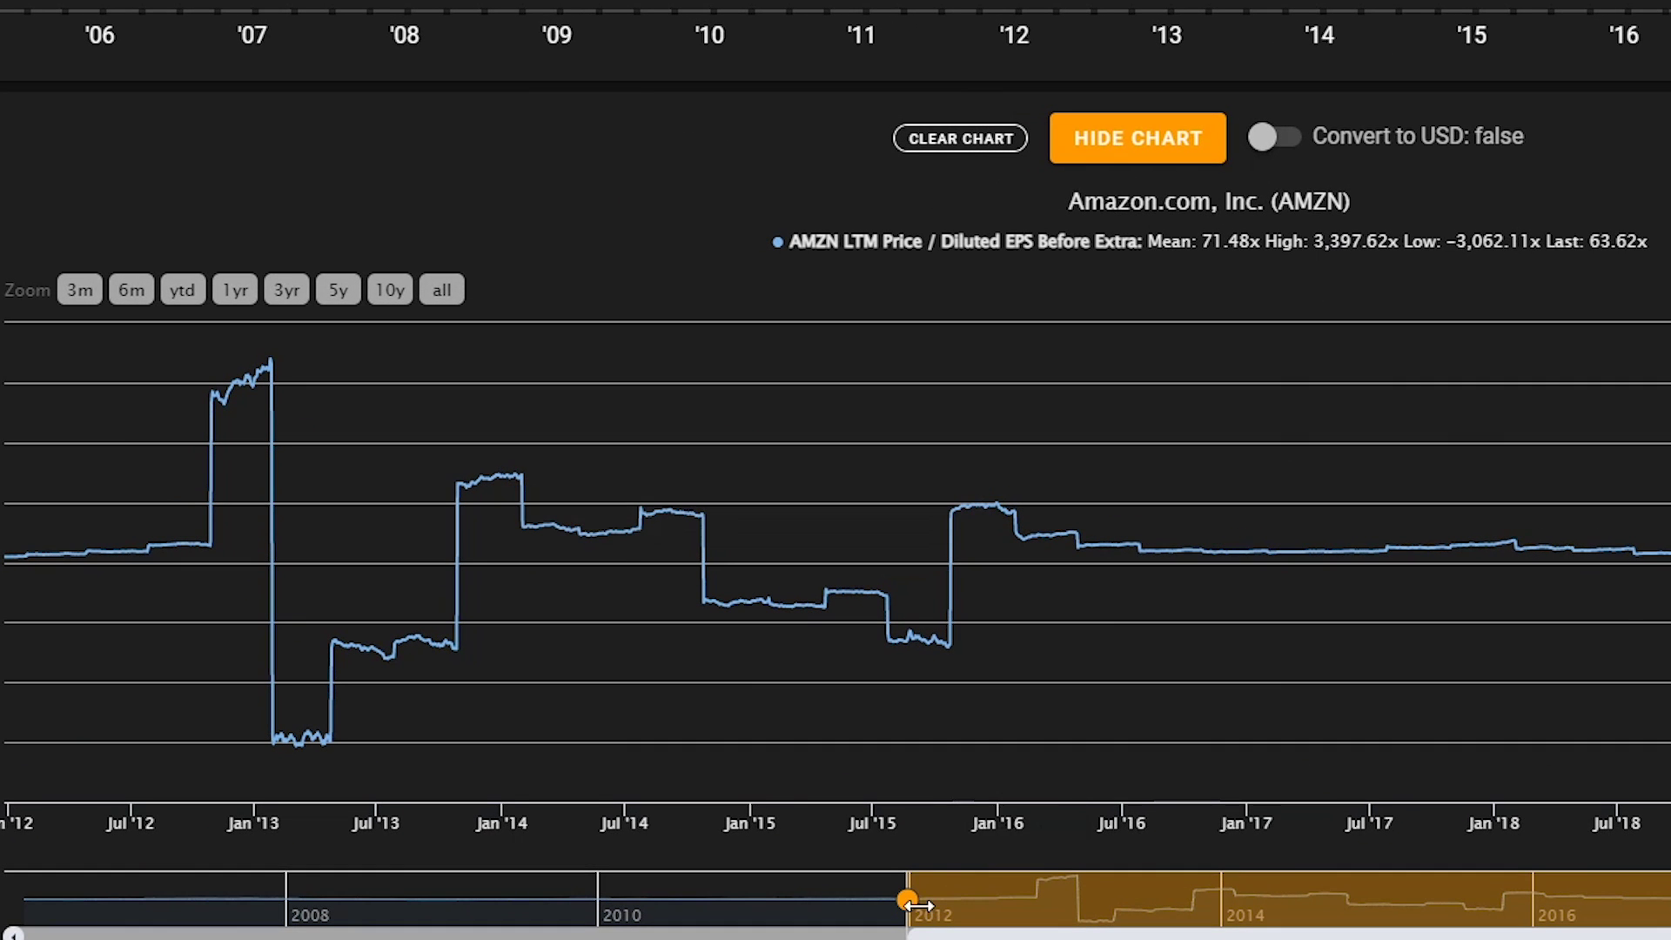
{"action": "left_click_drag", "start_coordinate": [907, 899], "coordinate": [960, 899]}
{"action": "left_click", "coordinate": [269, 289]}
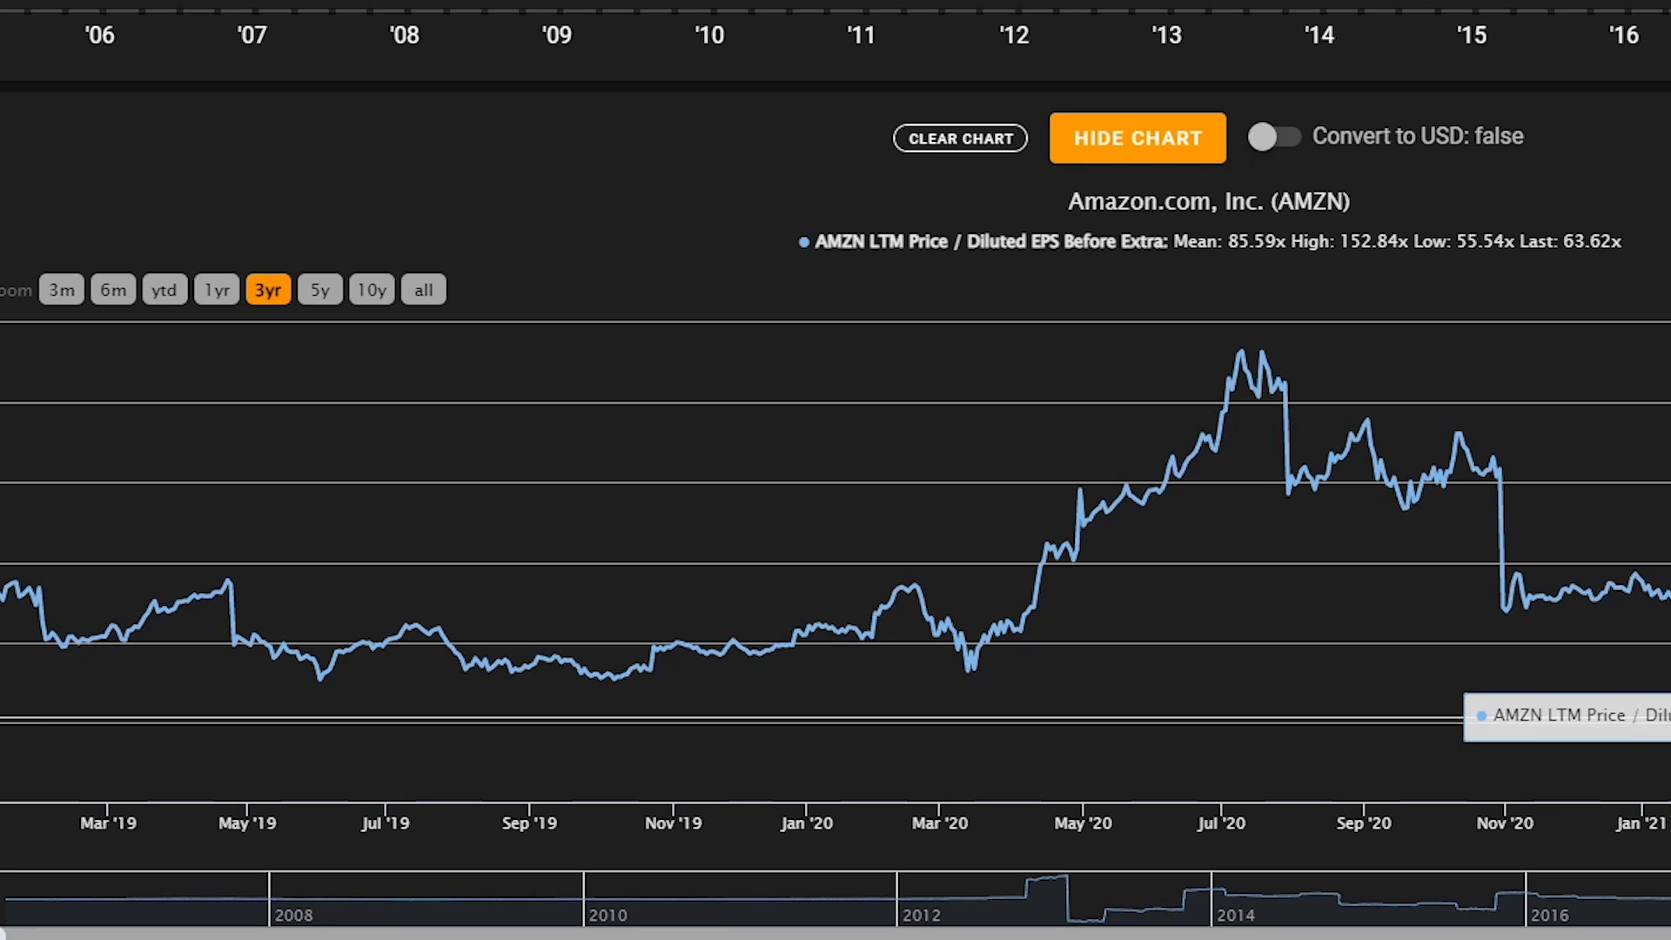
Step: Chart LTM EBITDA from the Trailing Factors together with NTM EBITDA over a 3-year range
{"action": "scroll", "coordinate": [835, 470], "scroll_direction": "down", "scroll_amount": 2}
{"action": "scroll", "coordinate": [835, 470], "scroll_direction": "down", "scroll_amount": 3}
{"action": "scroll", "coordinate": [836, 470], "scroll_direction": "up", "scroll_amount": 6}
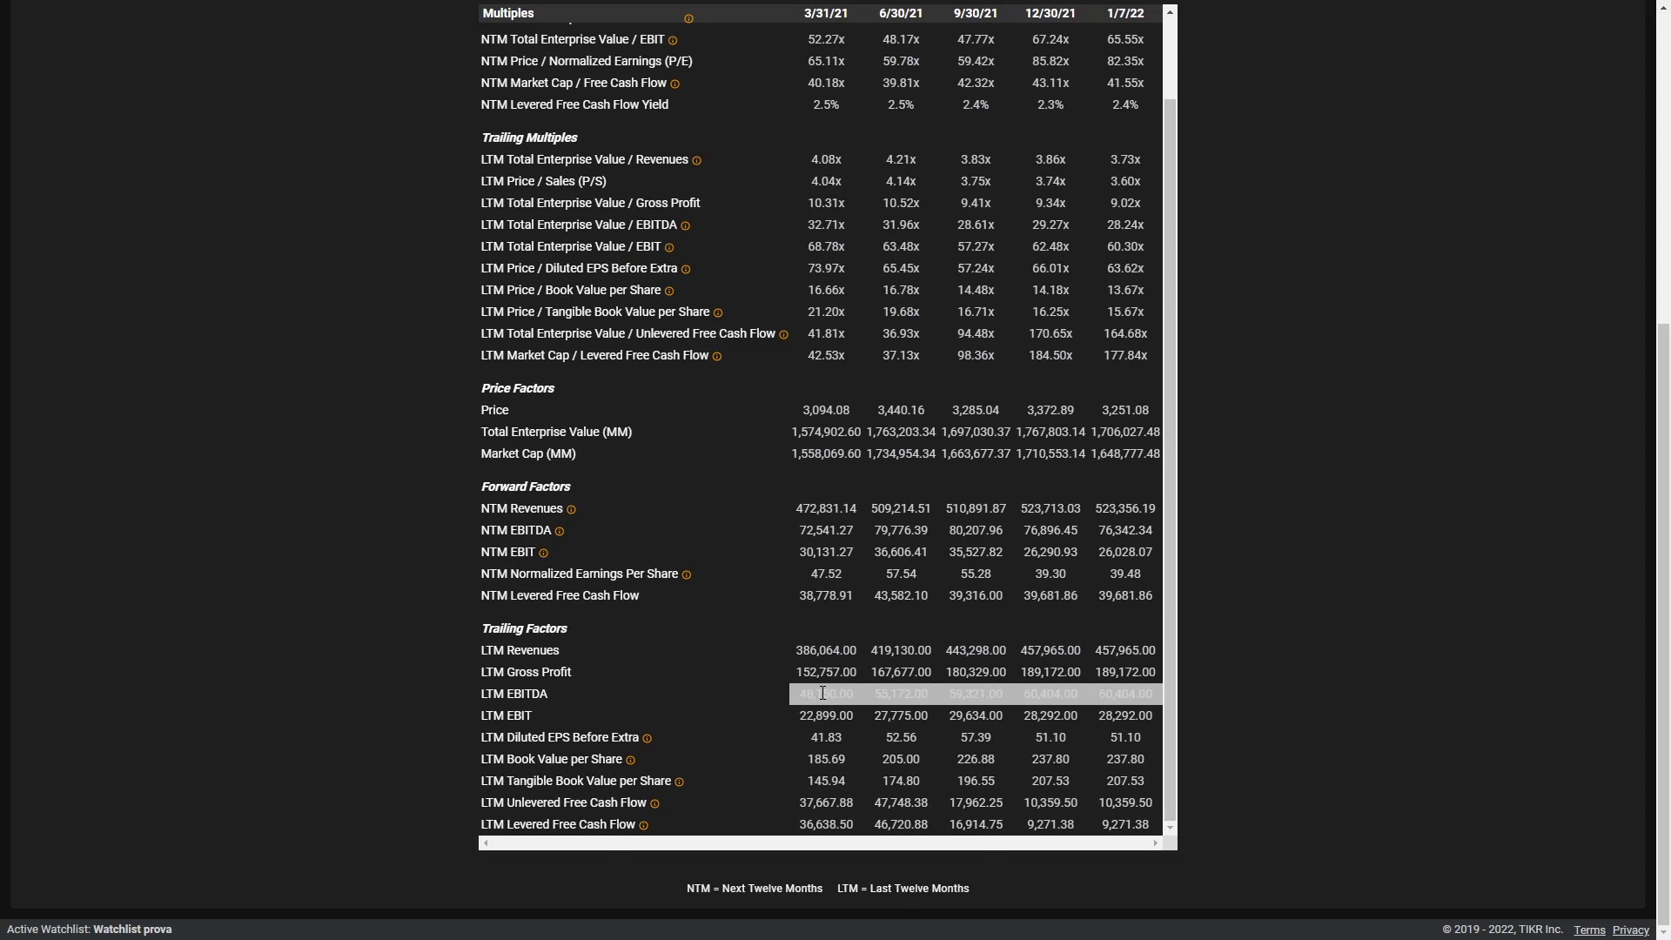
{"action": "left_click", "coordinate": [822, 692]}
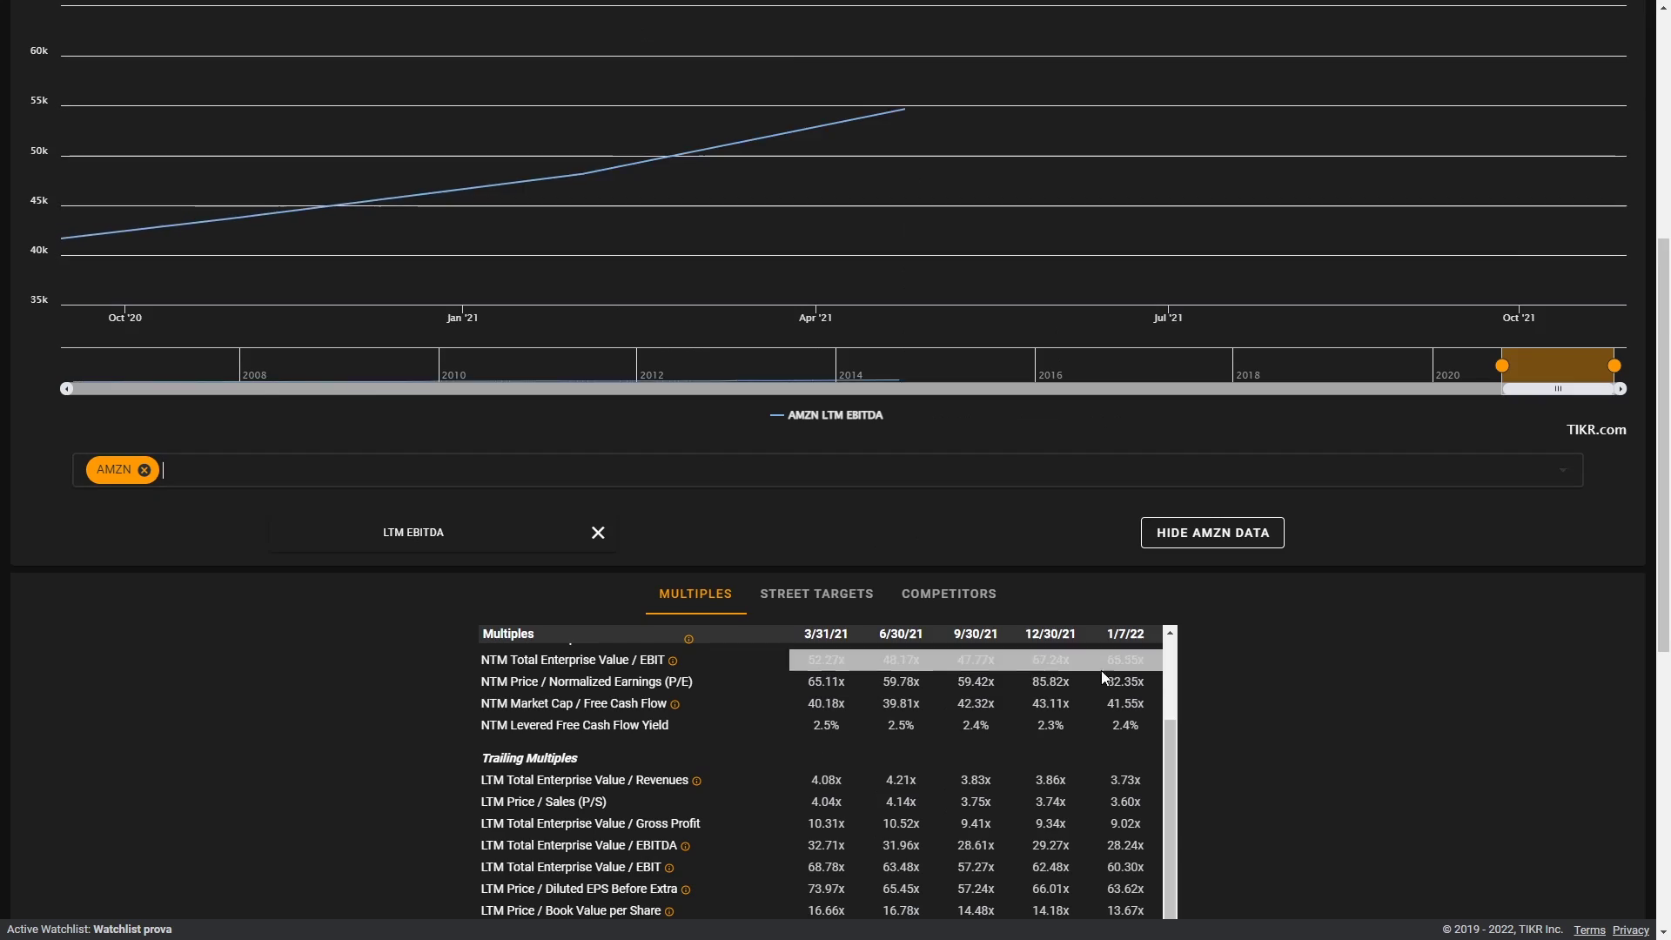
{"action": "scroll", "coordinate": [1100, 670], "scroll_direction": "down", "scroll_amount": 7}
{"action": "left_click", "coordinate": [828, 531]}
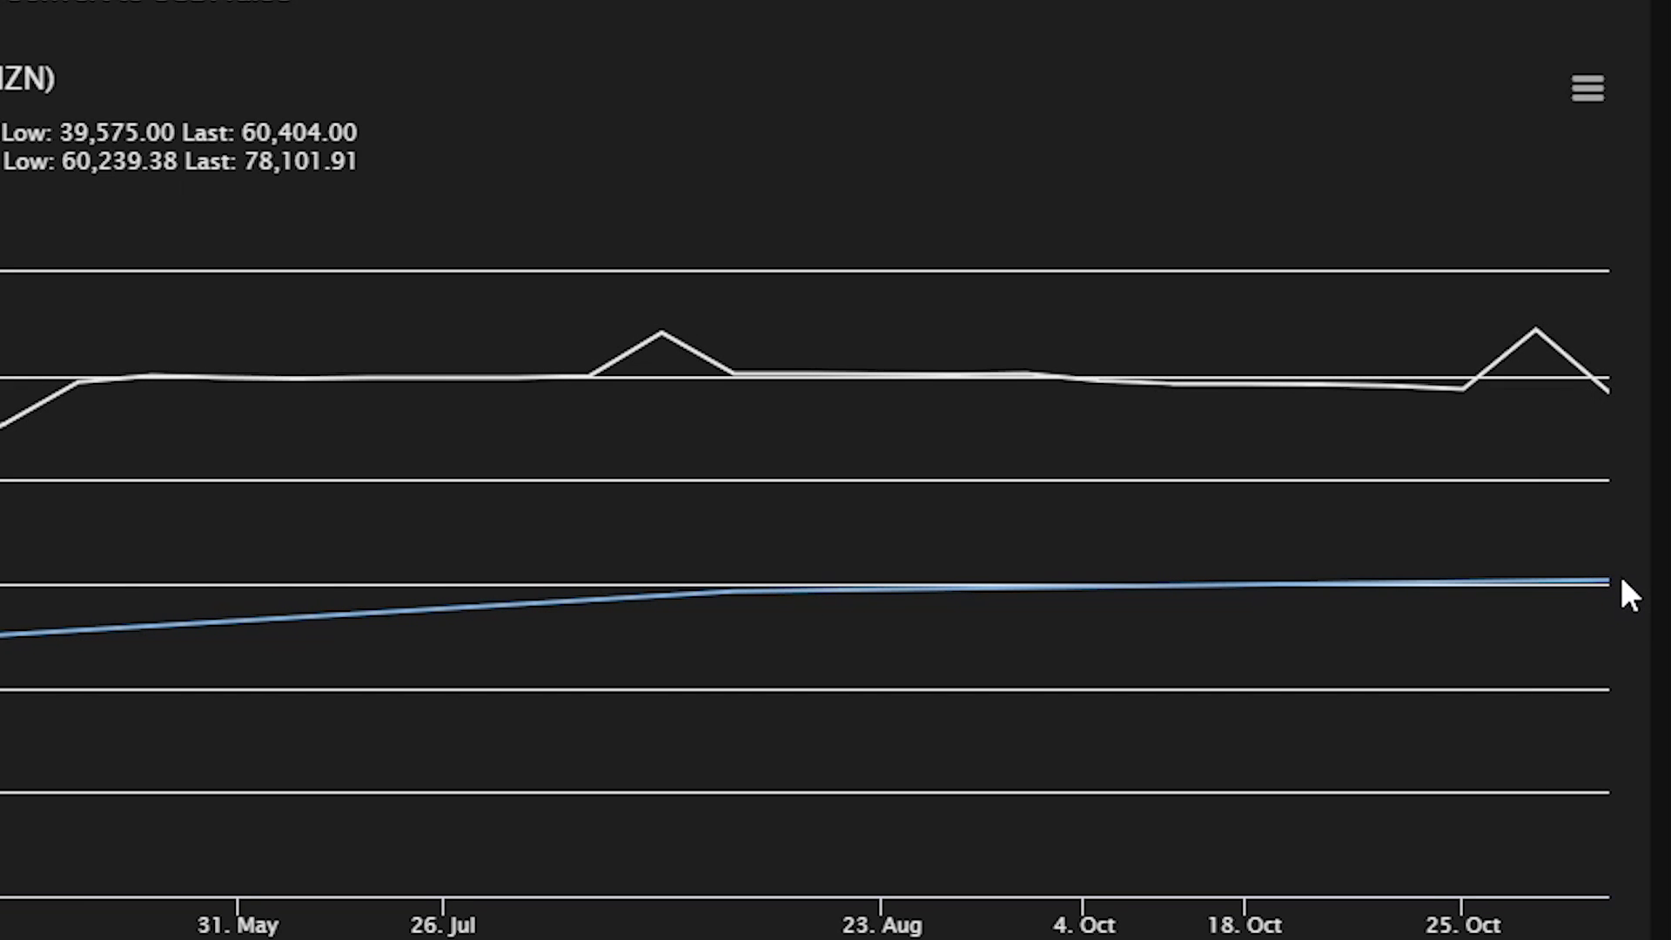
{"action": "left_click_drag", "start_coordinate": [1529, 724], "coordinate": [1219, 728]}
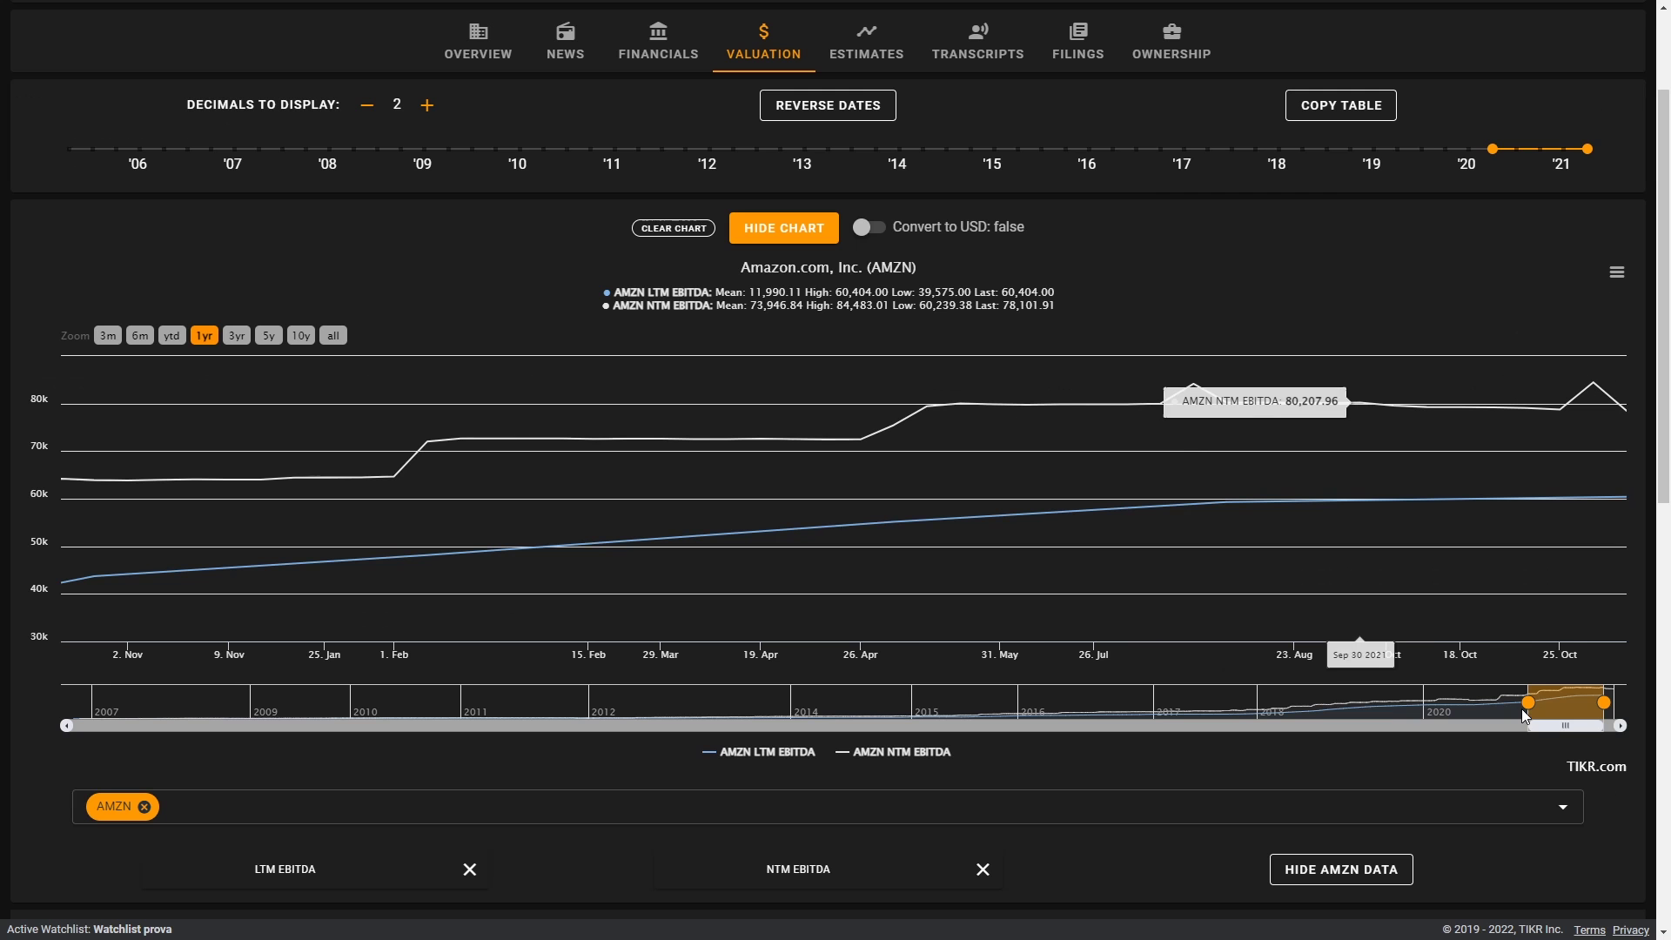
{"action": "left_click", "coordinate": [242, 333]}
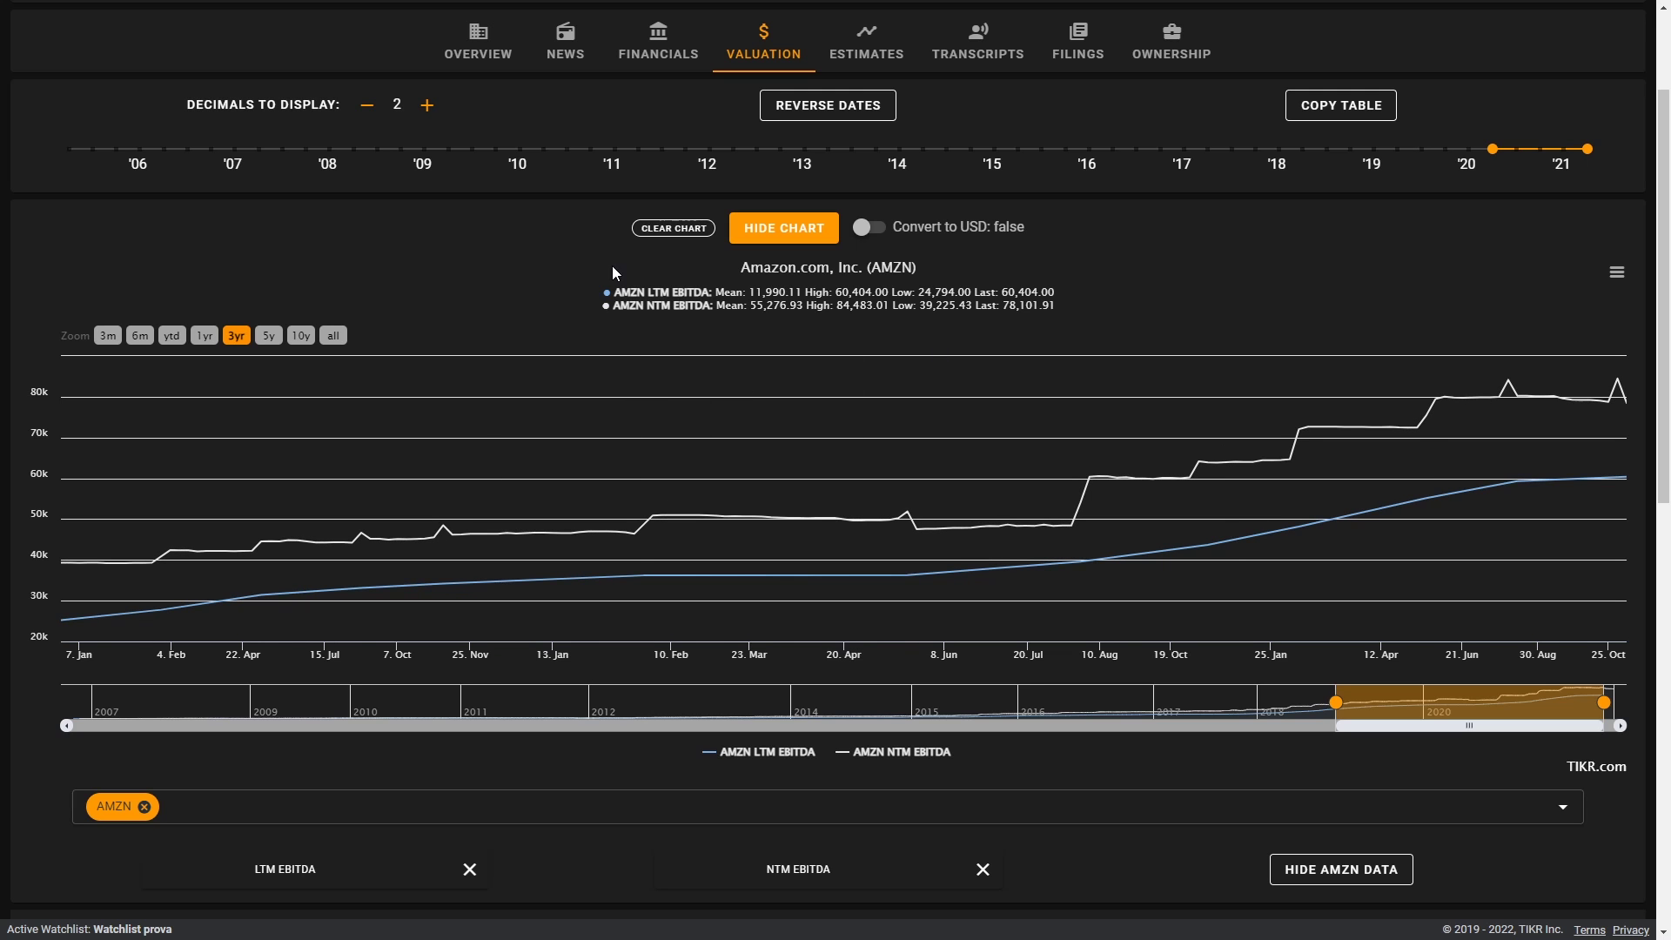
Step: Hide the EBITDA chart and open Amazon's Actuals & Forward Estimates table
{"action": "left_click", "coordinate": [759, 228]}
{"action": "scroll", "coordinate": [1401, 378], "scroll_direction": "up", "scroll_amount": 2}
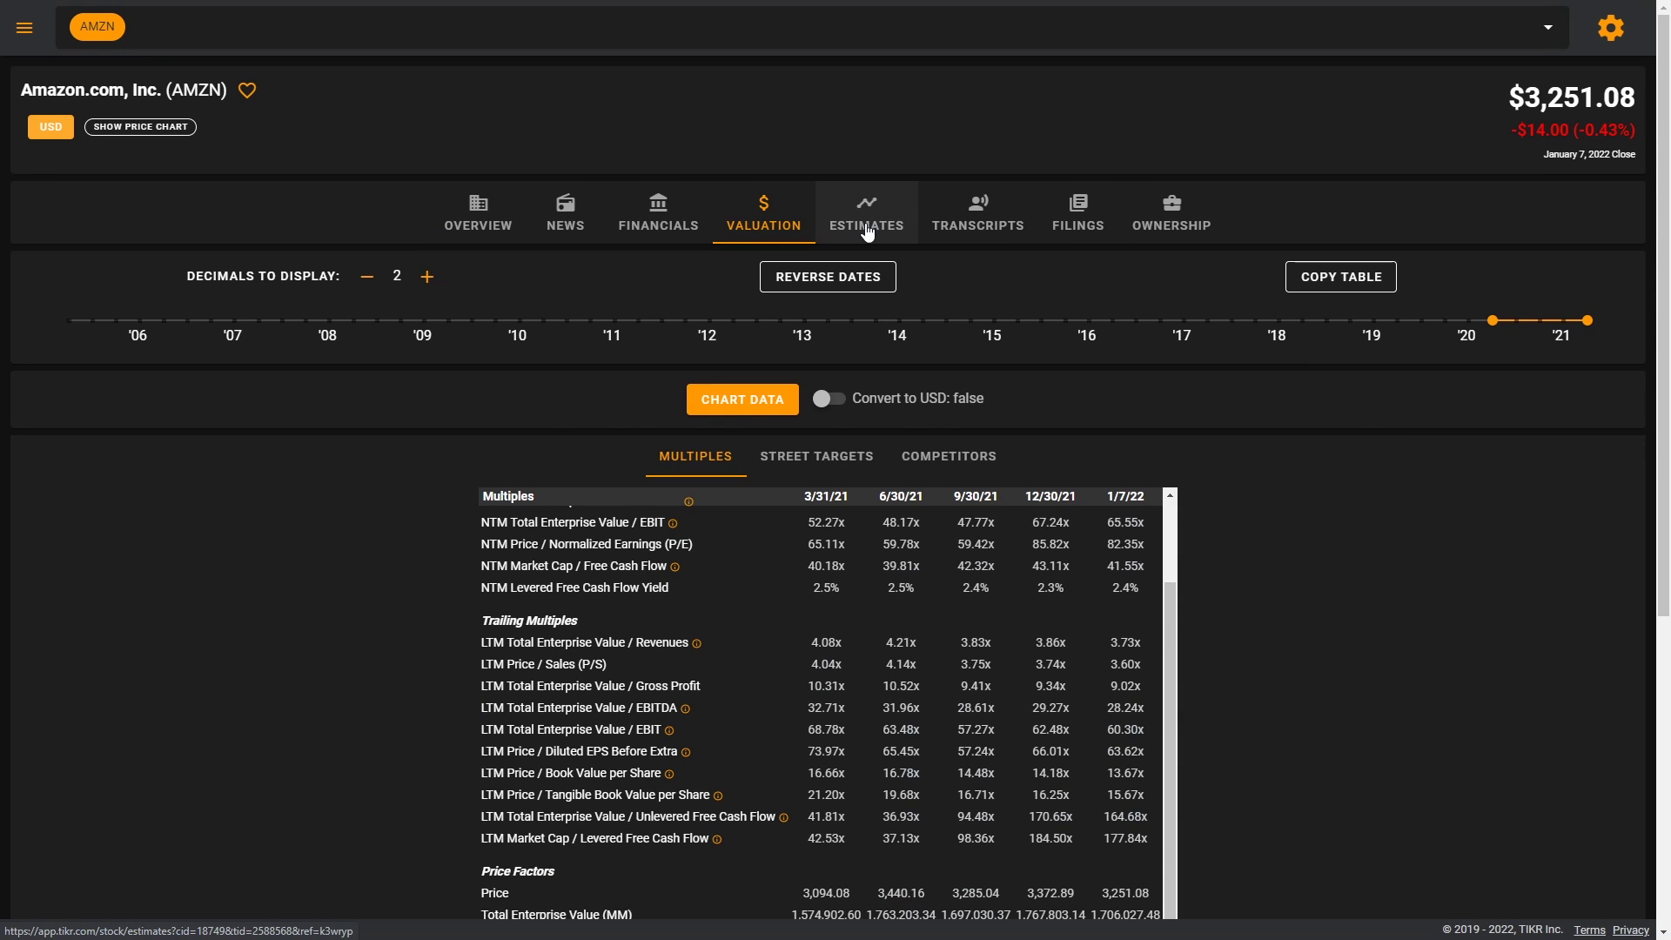
{"action": "left_click", "coordinate": [867, 228]}
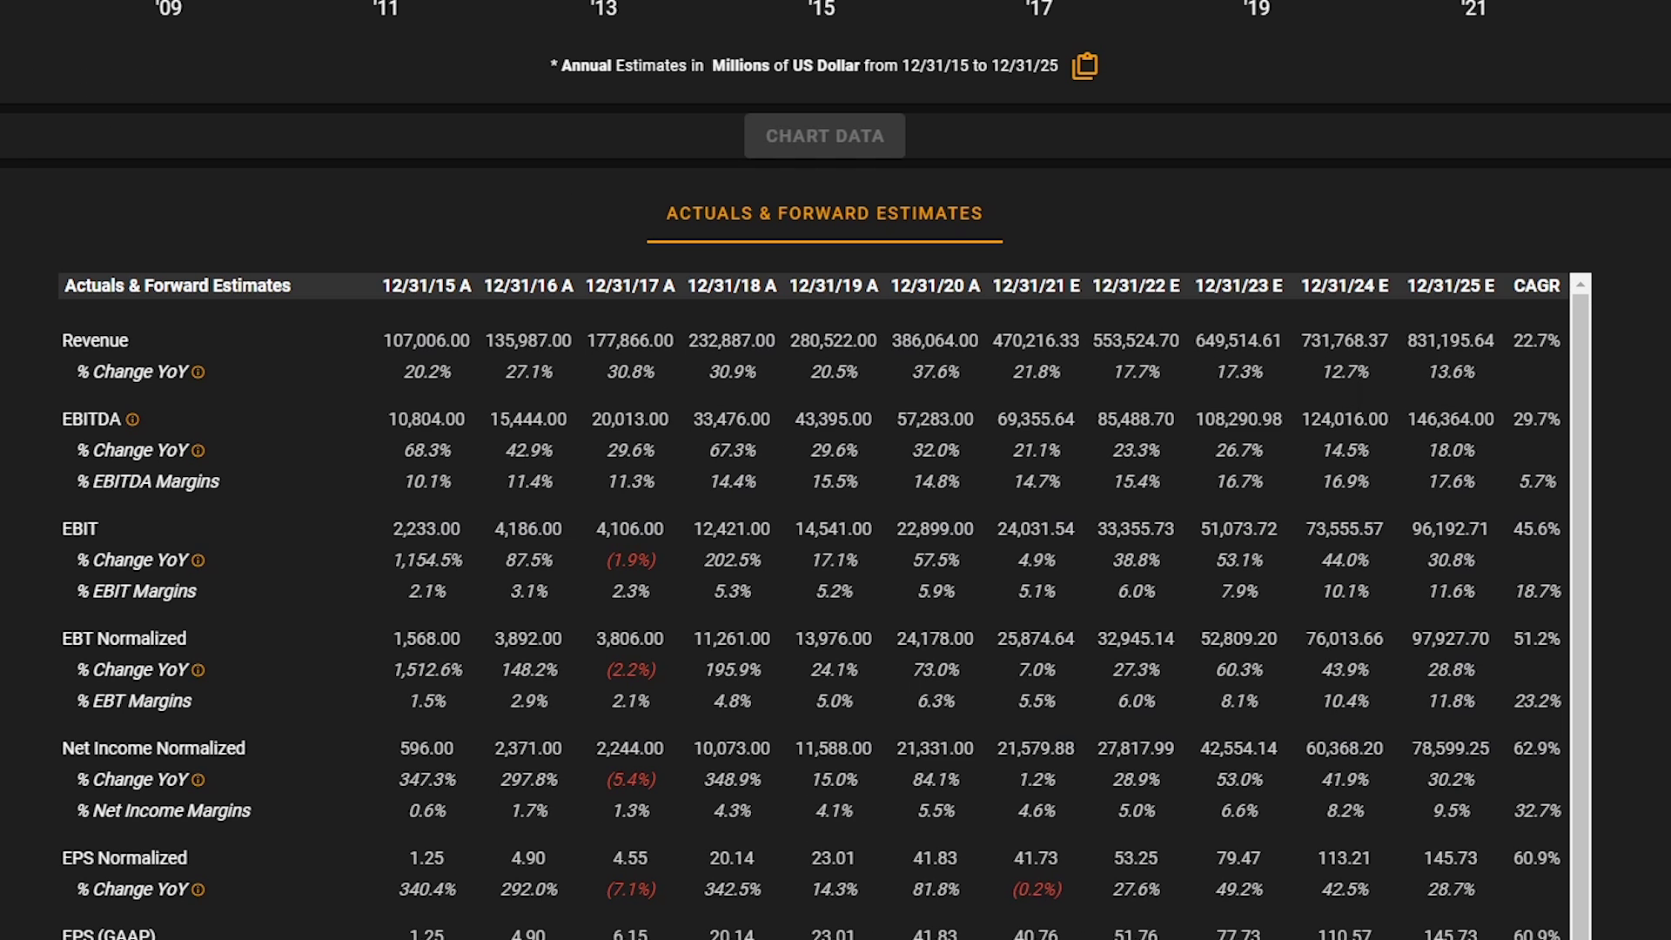
{"action": "scroll", "coordinate": [835, 522], "scroll_direction": "down", "scroll_amount": 2}
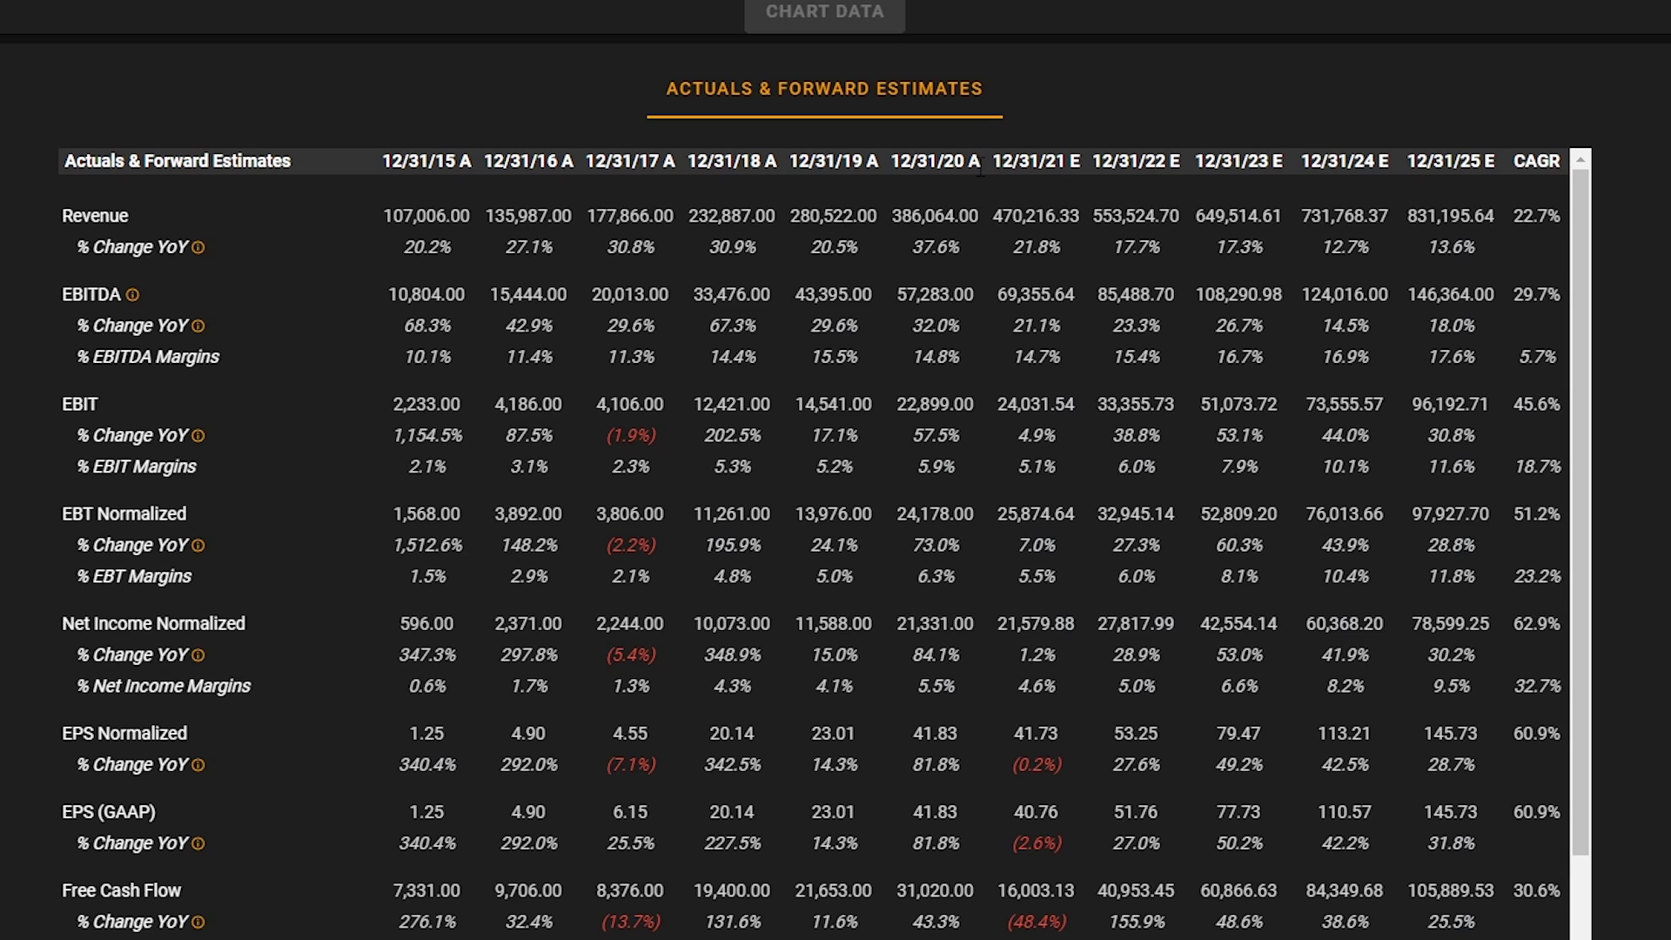
Step: Highlight the 12/31/20 A column heading and chart the Revenue row of the estimates
{"action": "left_click_drag", "start_coordinate": [980, 170], "coordinate": [889, 162]}
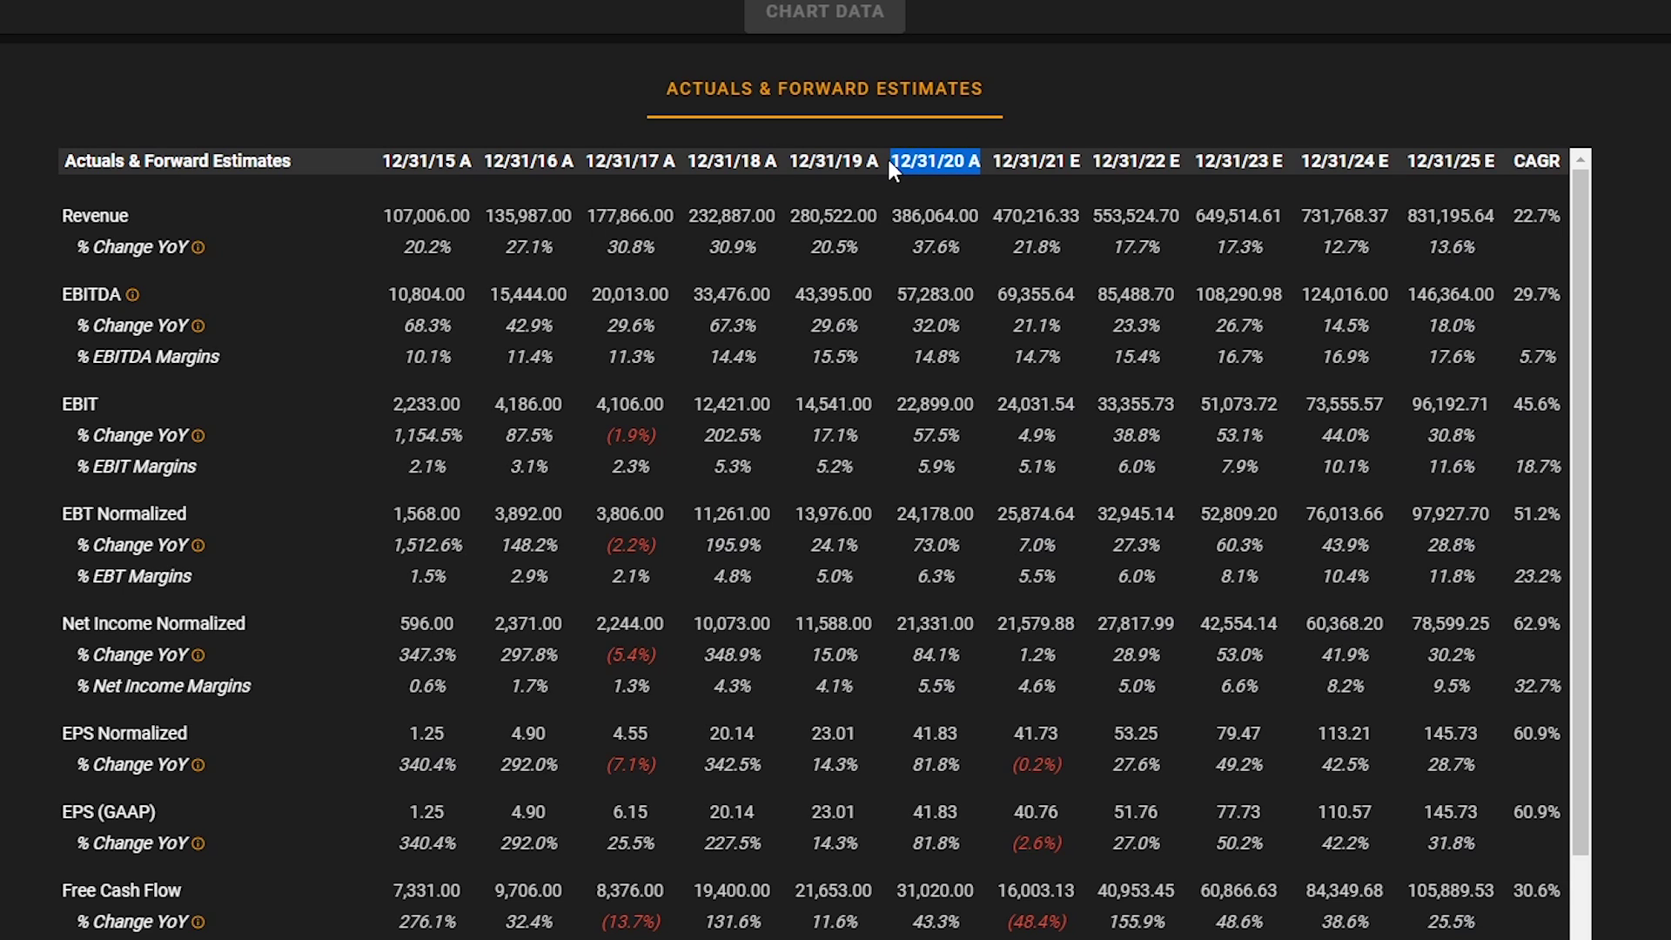
{"action": "left_click", "coordinate": [972, 218]}
{"action": "left_click_drag", "start_coordinate": [972, 218], "coordinate": [899, 218]}
{"action": "left_click", "coordinate": [898, 217]}
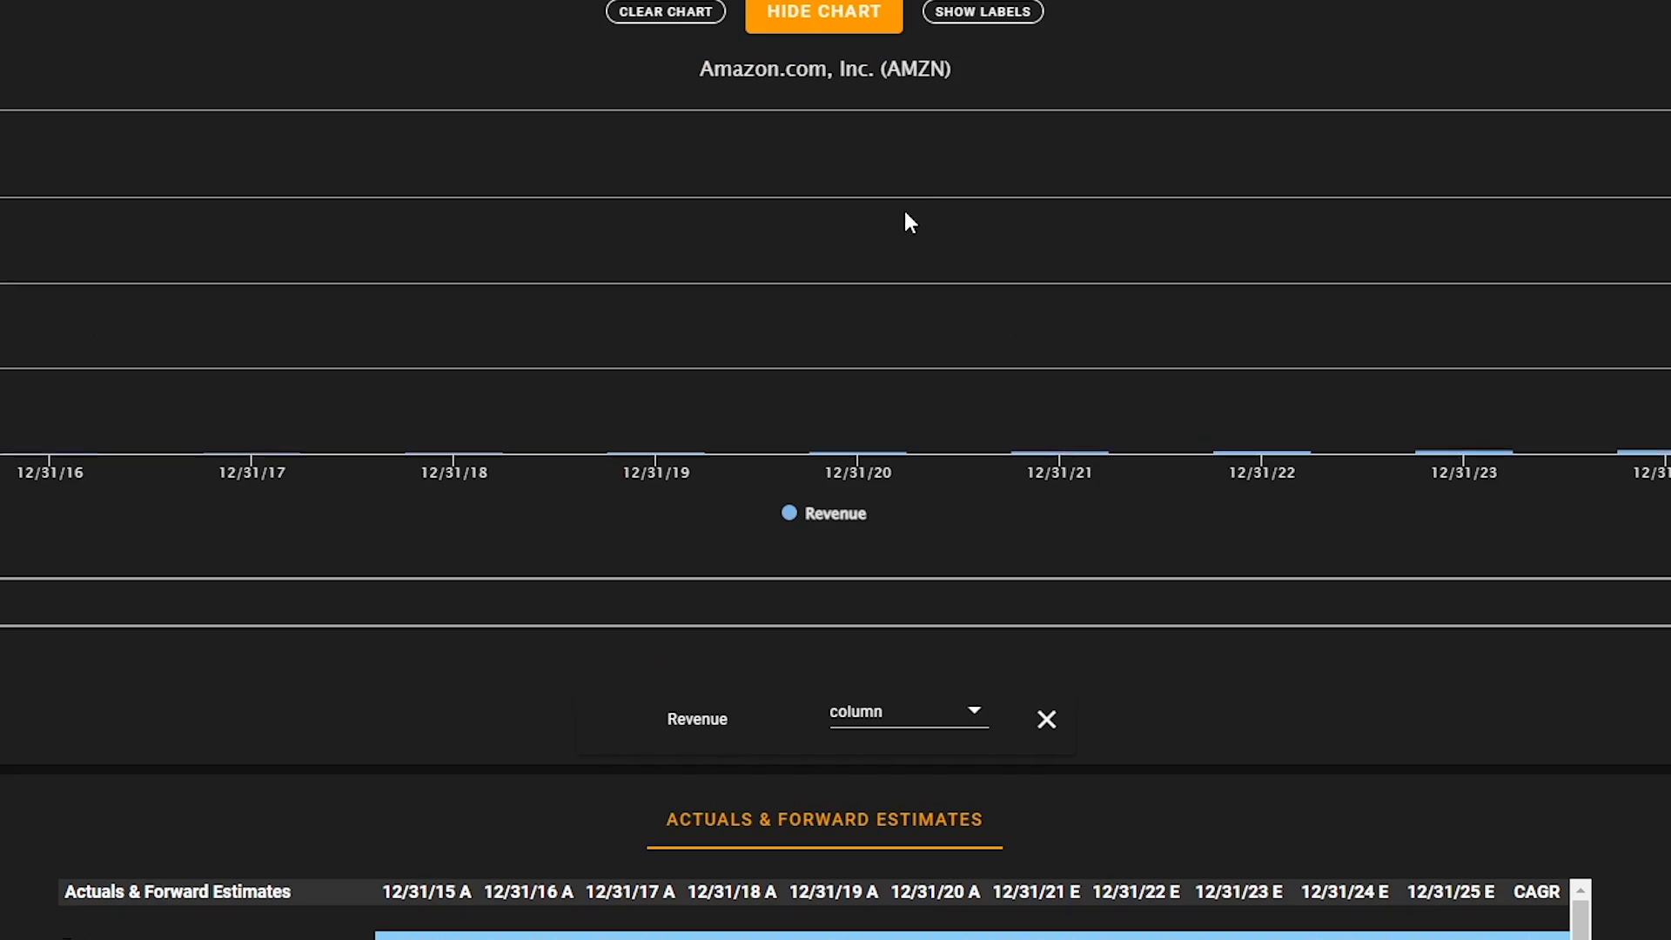
Step: Limit the annual Actuals & Forward Estimates table to the period from 12/31/21 to 12/31/25
{"action": "scroll", "coordinate": [1432, 522], "scroll_direction": "down", "scroll_amount": 5}
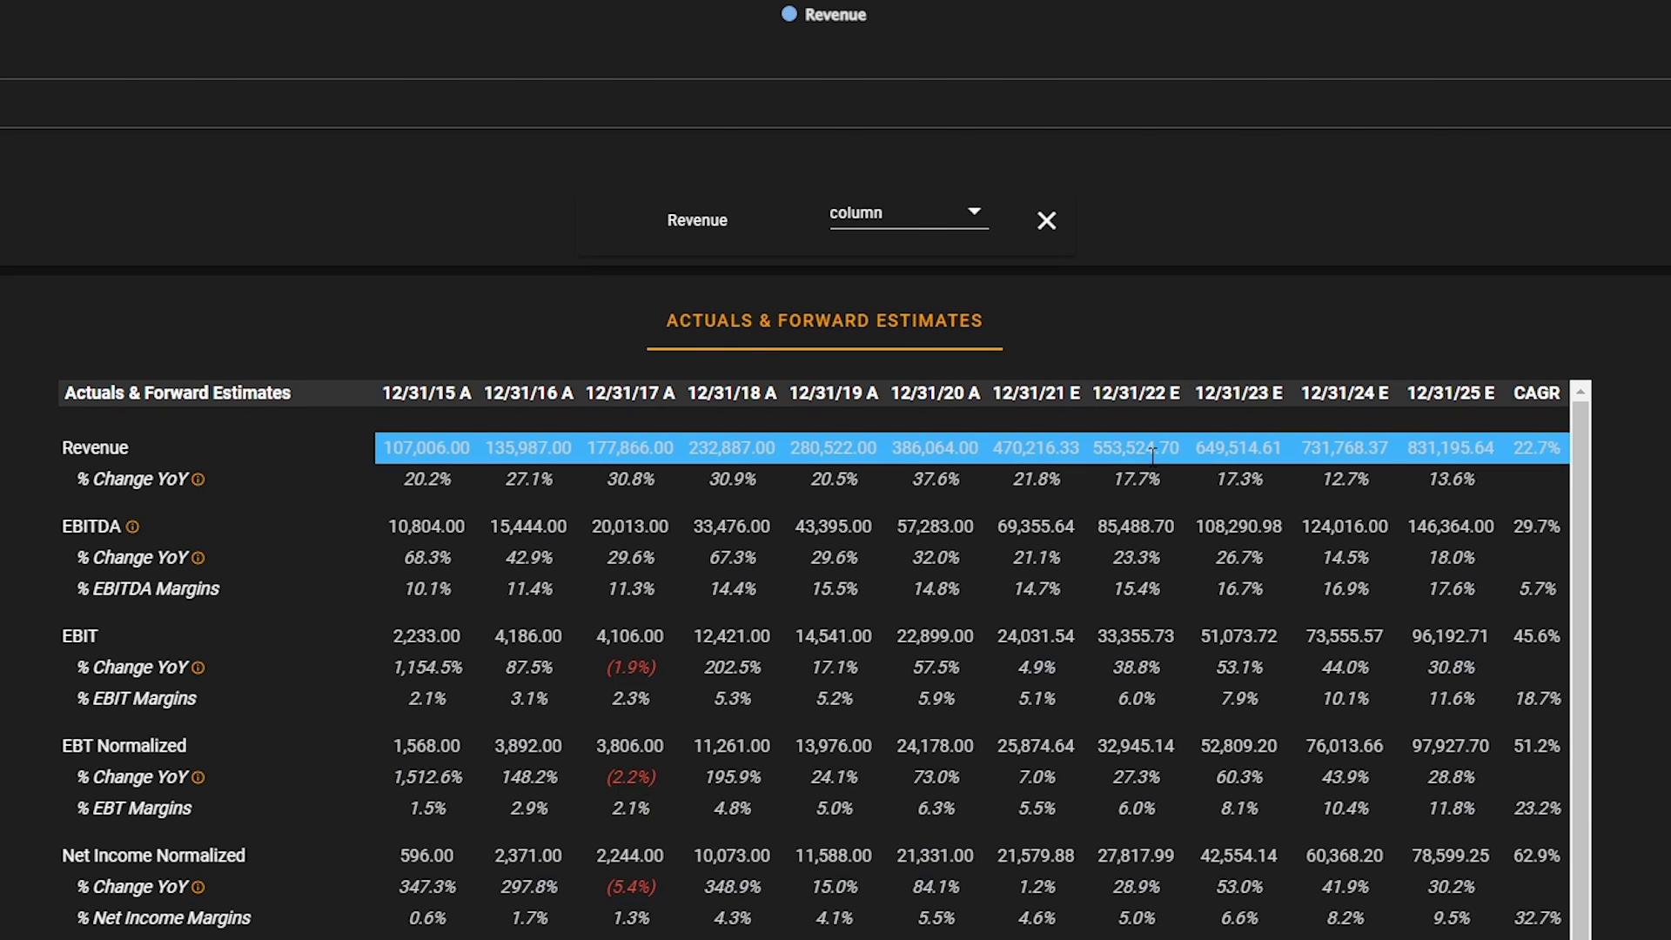
{"action": "scroll", "coordinate": [1188, 513], "scroll_direction": "down", "scroll_amount": 5}
{"action": "scroll", "coordinate": [1166, 282], "scroll_direction": "up", "scroll_amount": 4}
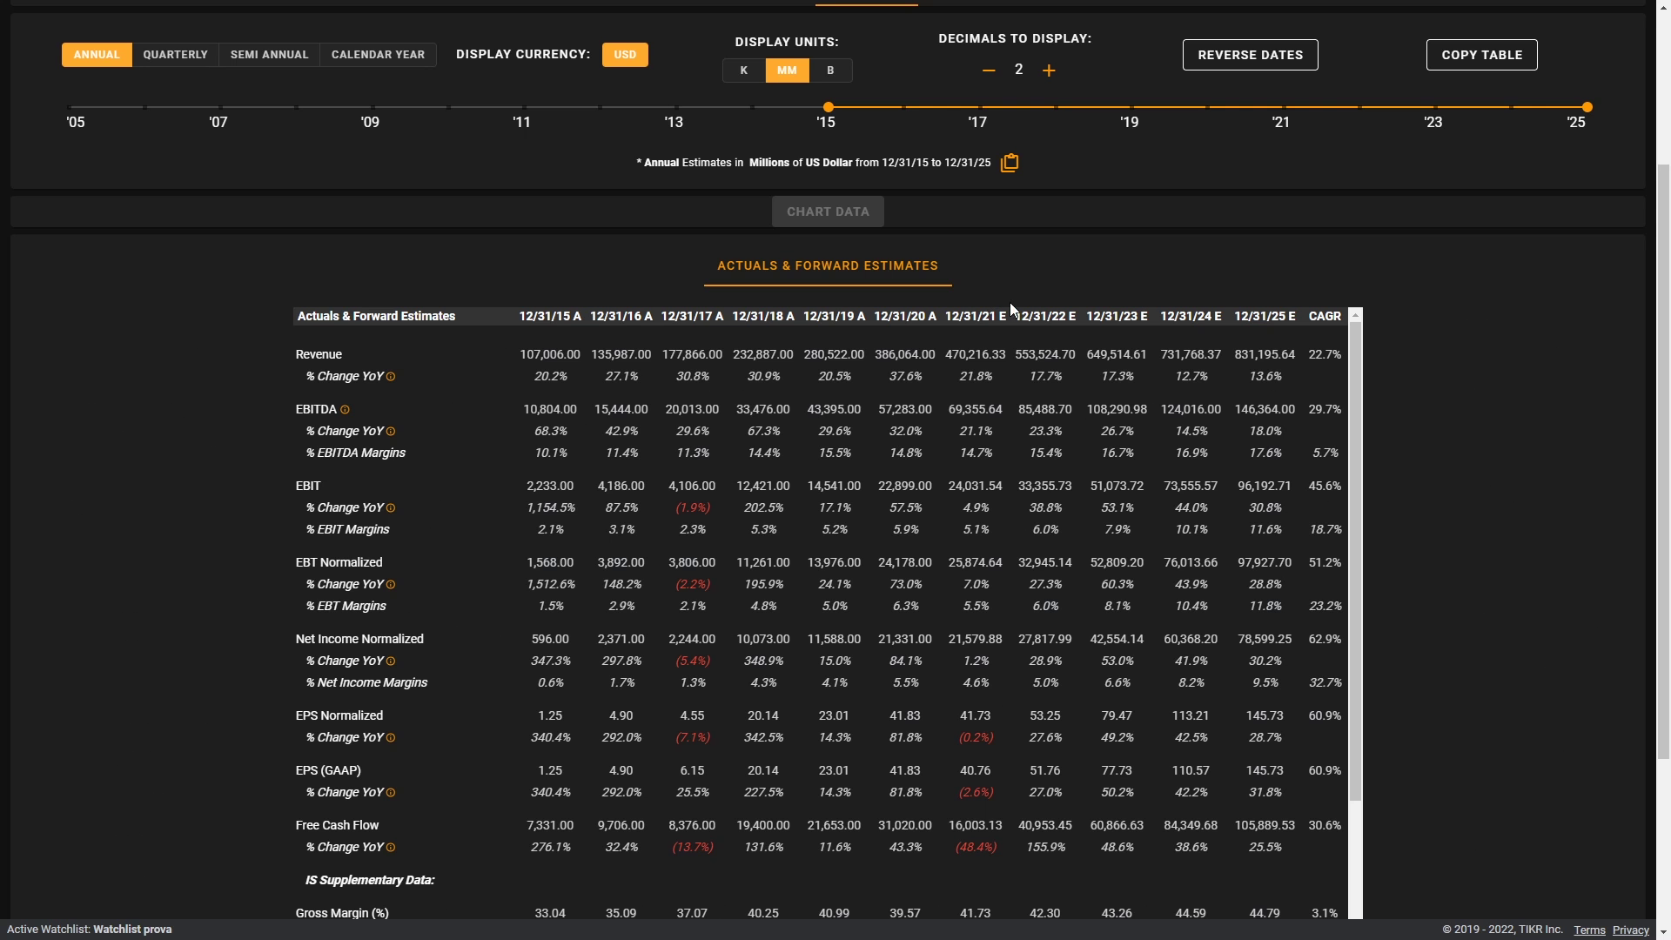
{"action": "scroll", "coordinate": [1509, 384], "scroll_direction": "up", "scroll_amount": 2}
{"action": "scroll", "coordinate": [1465, 406], "scroll_direction": "up", "scroll_amount": 2}
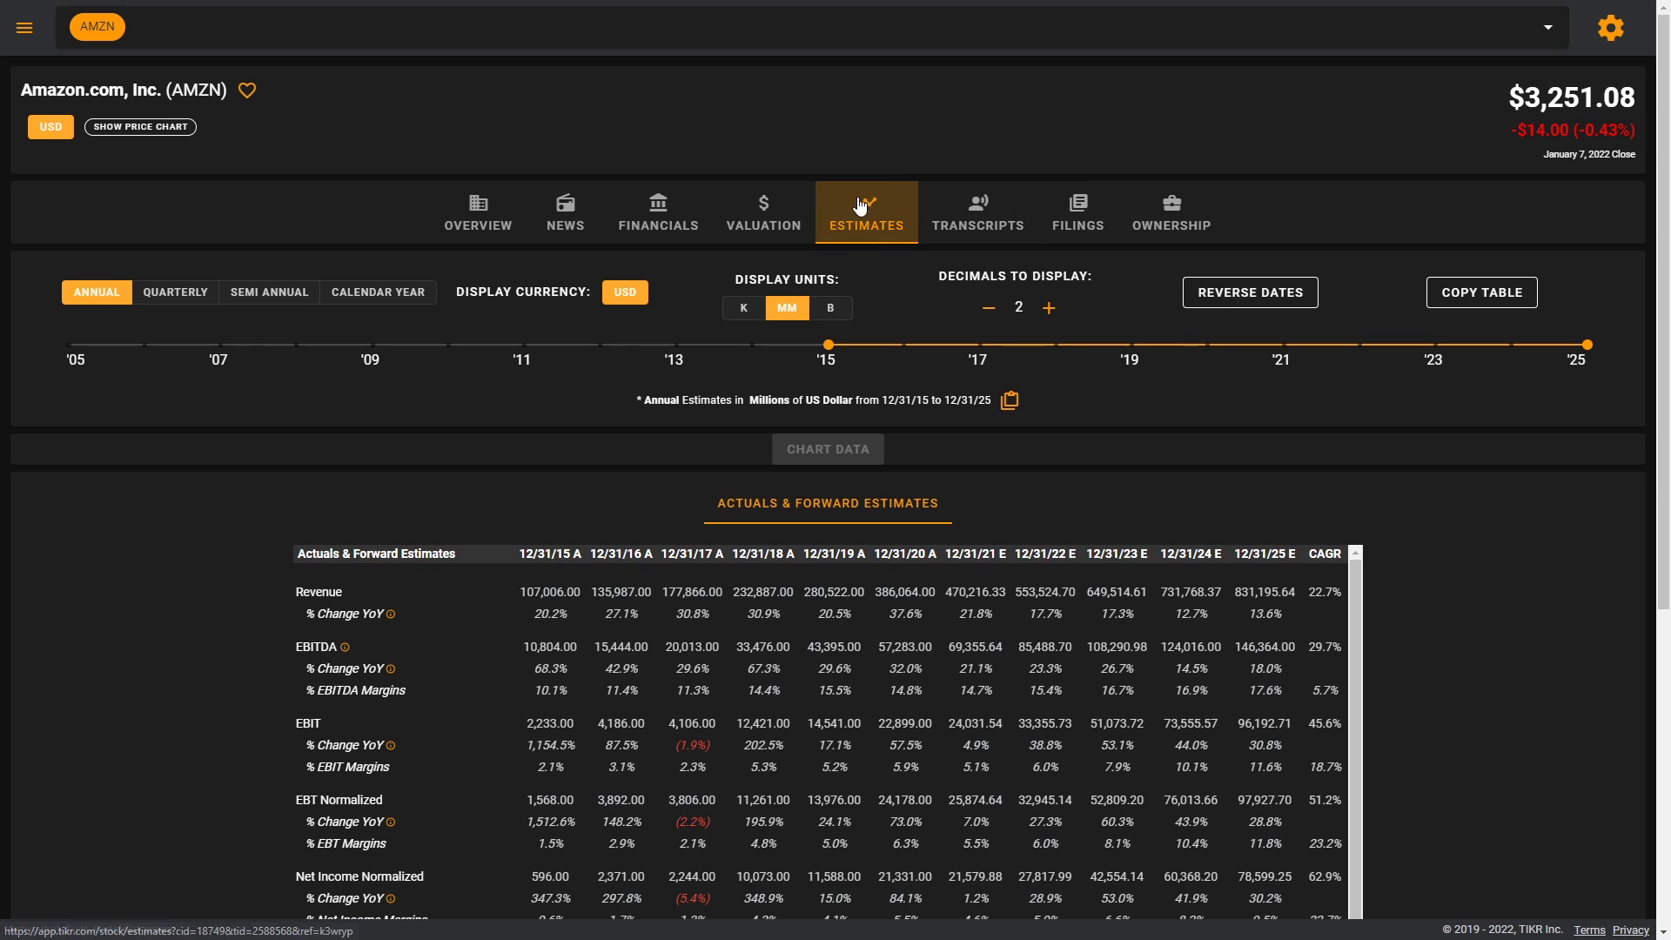
{"action": "mouse_move", "coordinate": [843, 331]}
{"action": "left_click_drag", "start_coordinate": [844, 330], "coordinate": [1307, 351]}
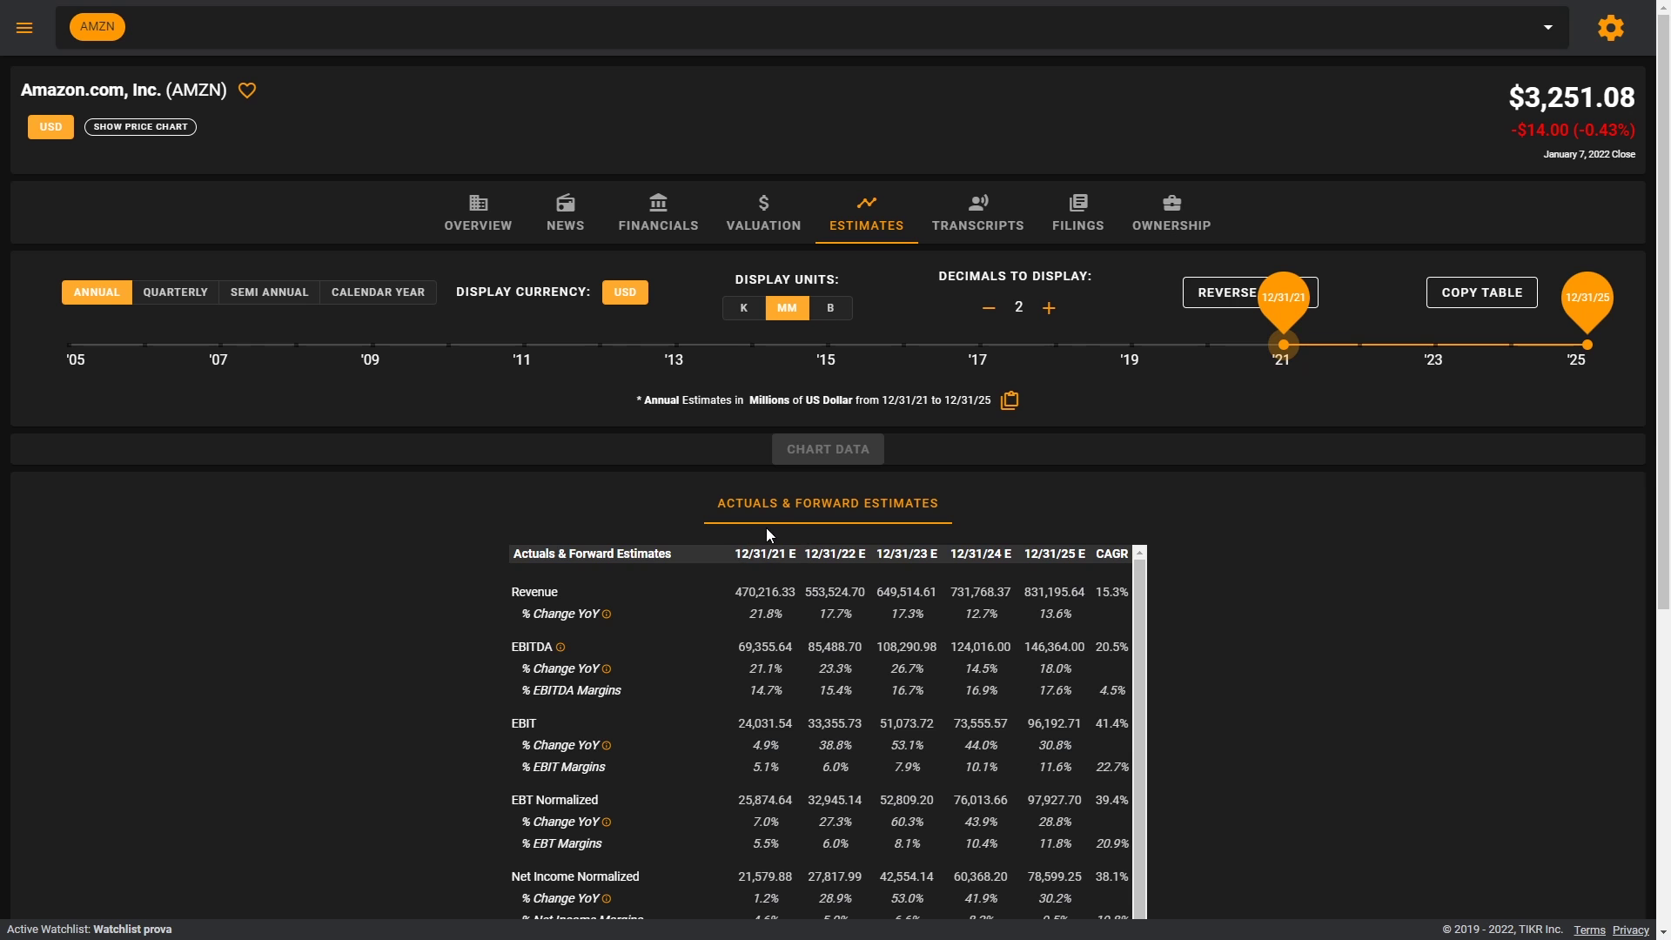
Step: Examine the forward estimates from Revenue and EPS through Free Cash Flow to the IS, CF and BS Supplementary Data rows
{"action": "scroll", "coordinate": [1304, 503], "scroll_direction": "down", "scroll_amount": 3}
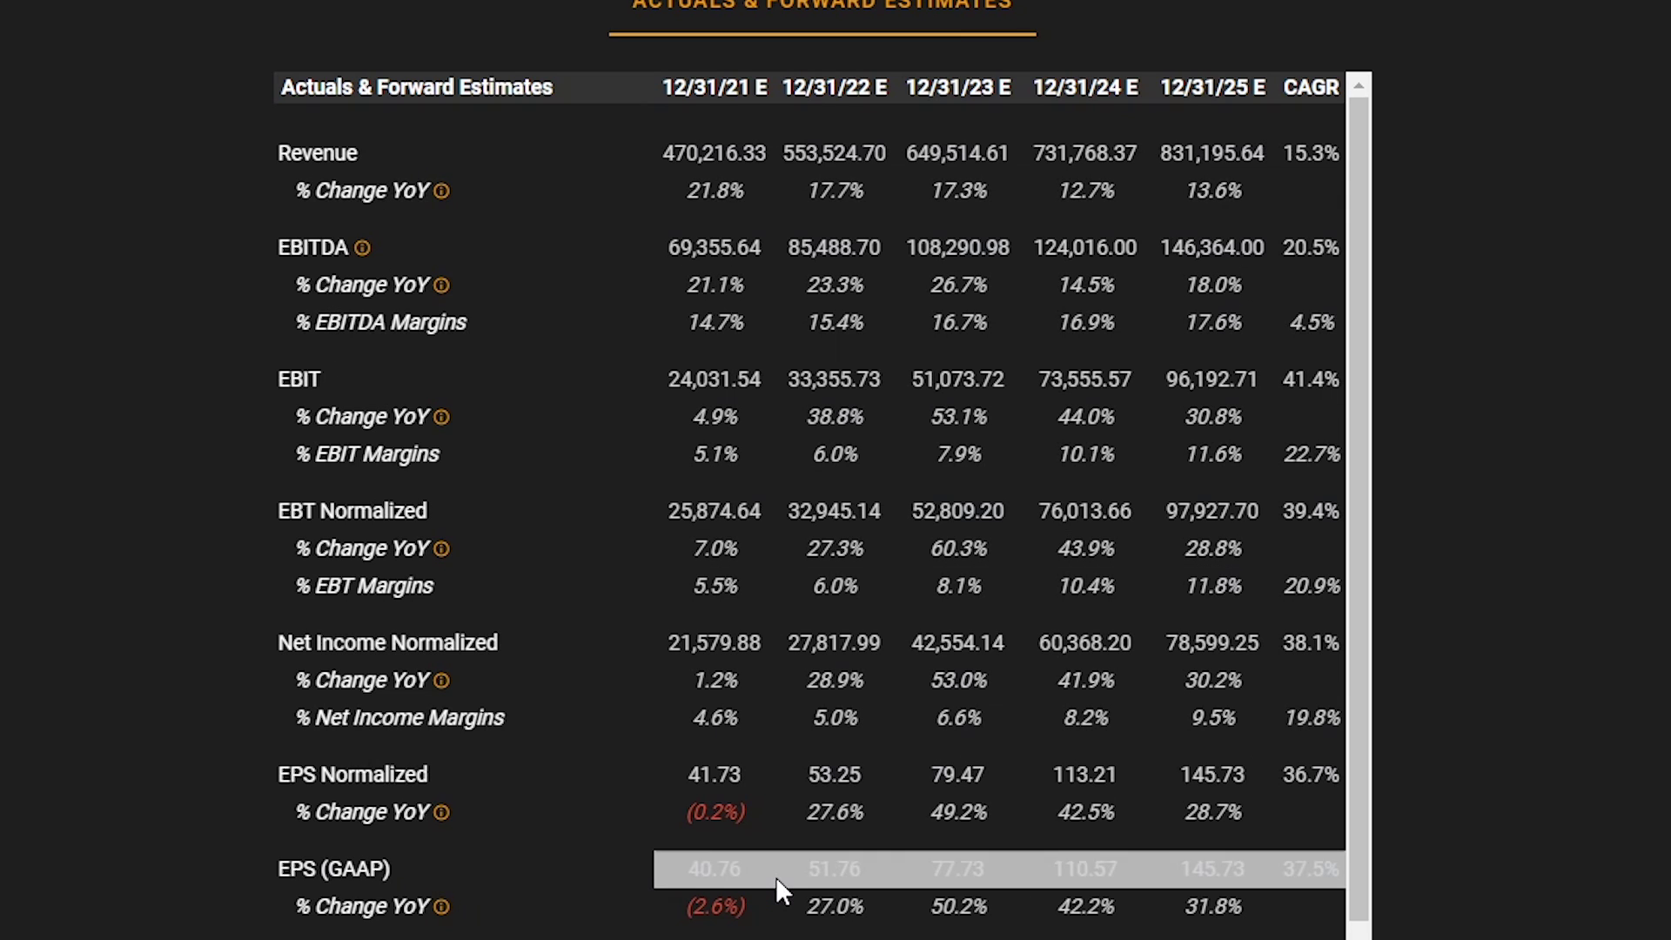
{"action": "scroll", "coordinate": [1536, 510], "scroll_direction": "down", "scroll_amount": 6}
{"action": "scroll", "coordinate": [1528, 494], "scroll_direction": "down", "scroll_amount": 1}
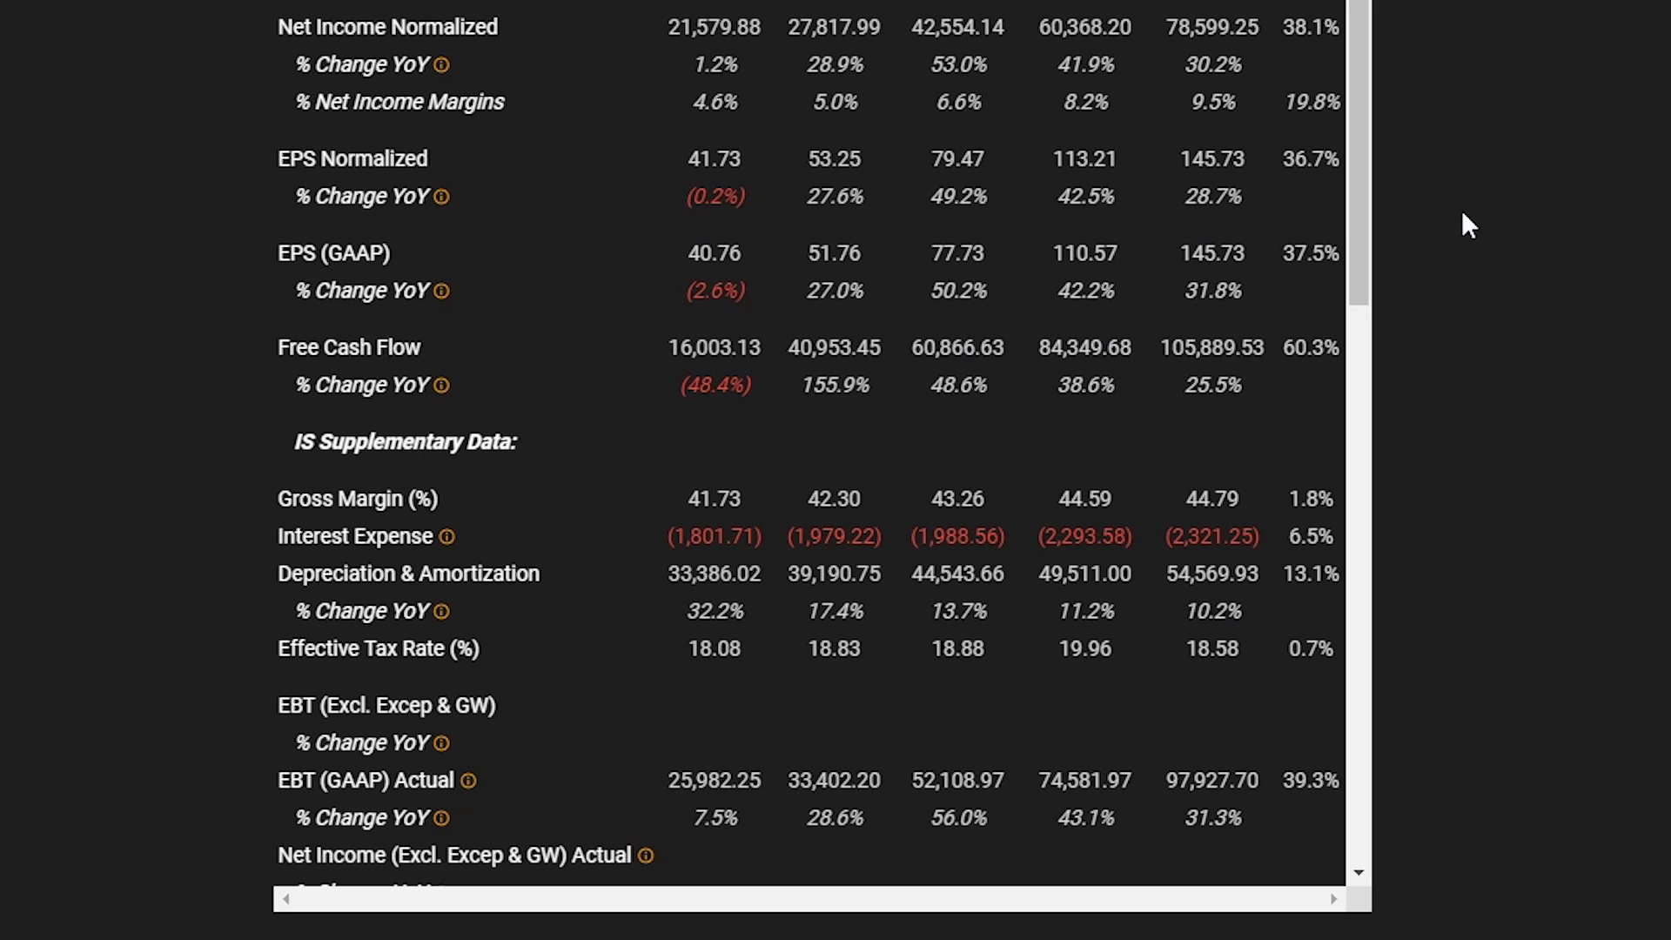
{"action": "scroll", "coordinate": [1485, 216], "scroll_direction": "up", "scroll_amount": 7}
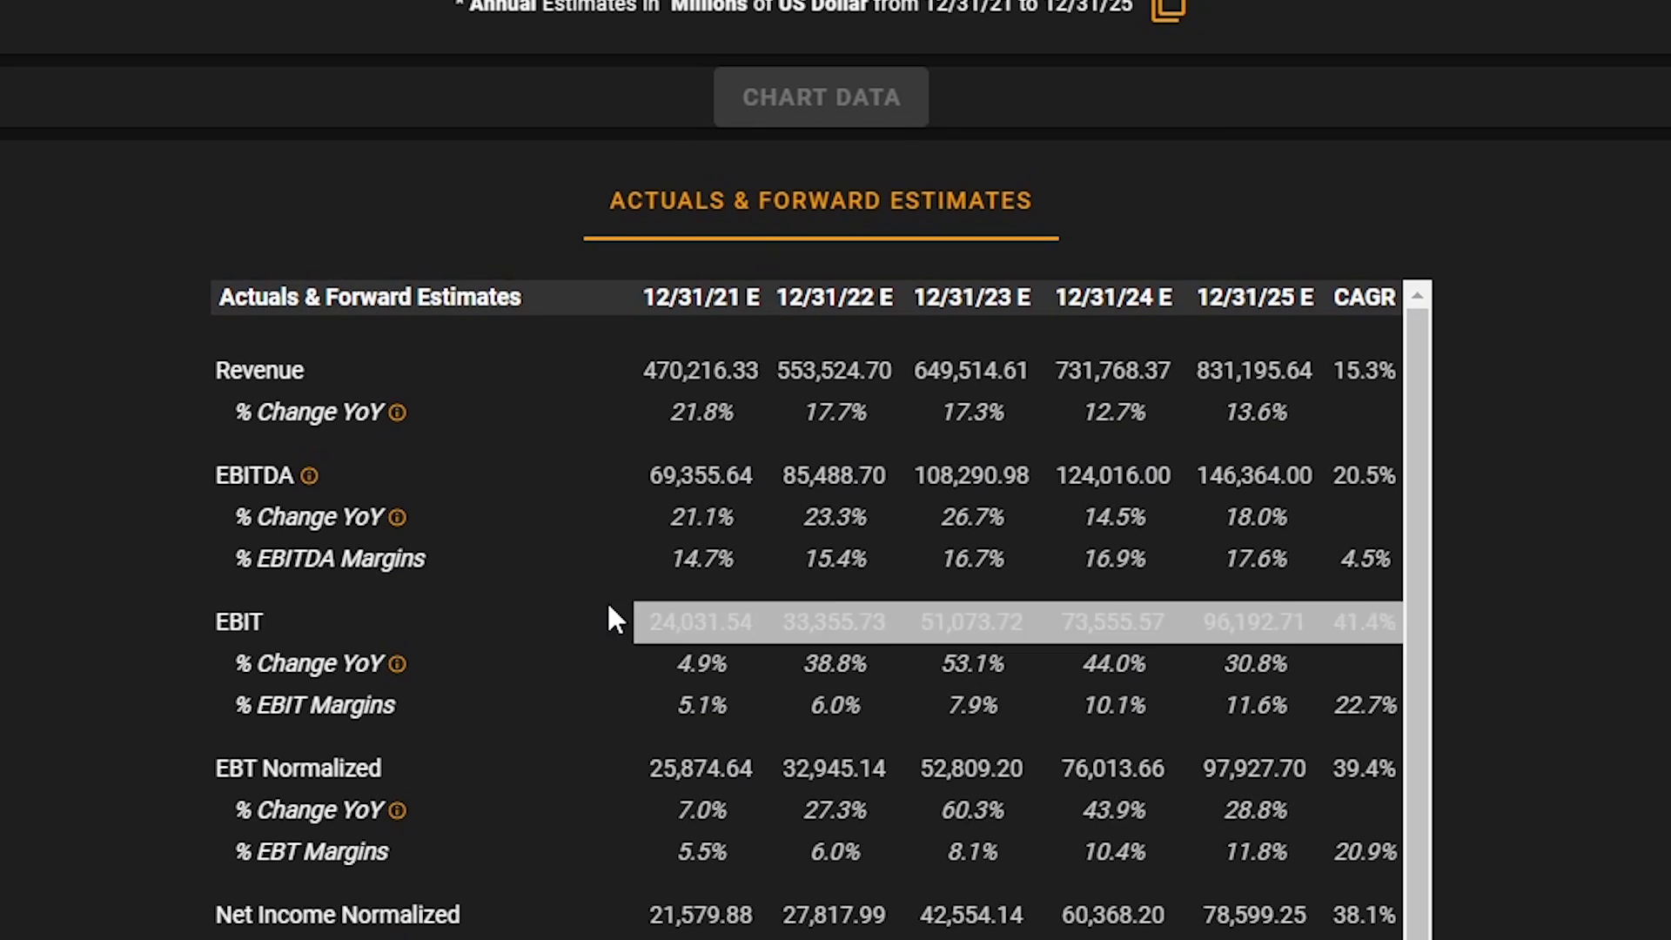
{"action": "scroll", "coordinate": [311, 578], "scroll_direction": "down", "scroll_amount": 10}
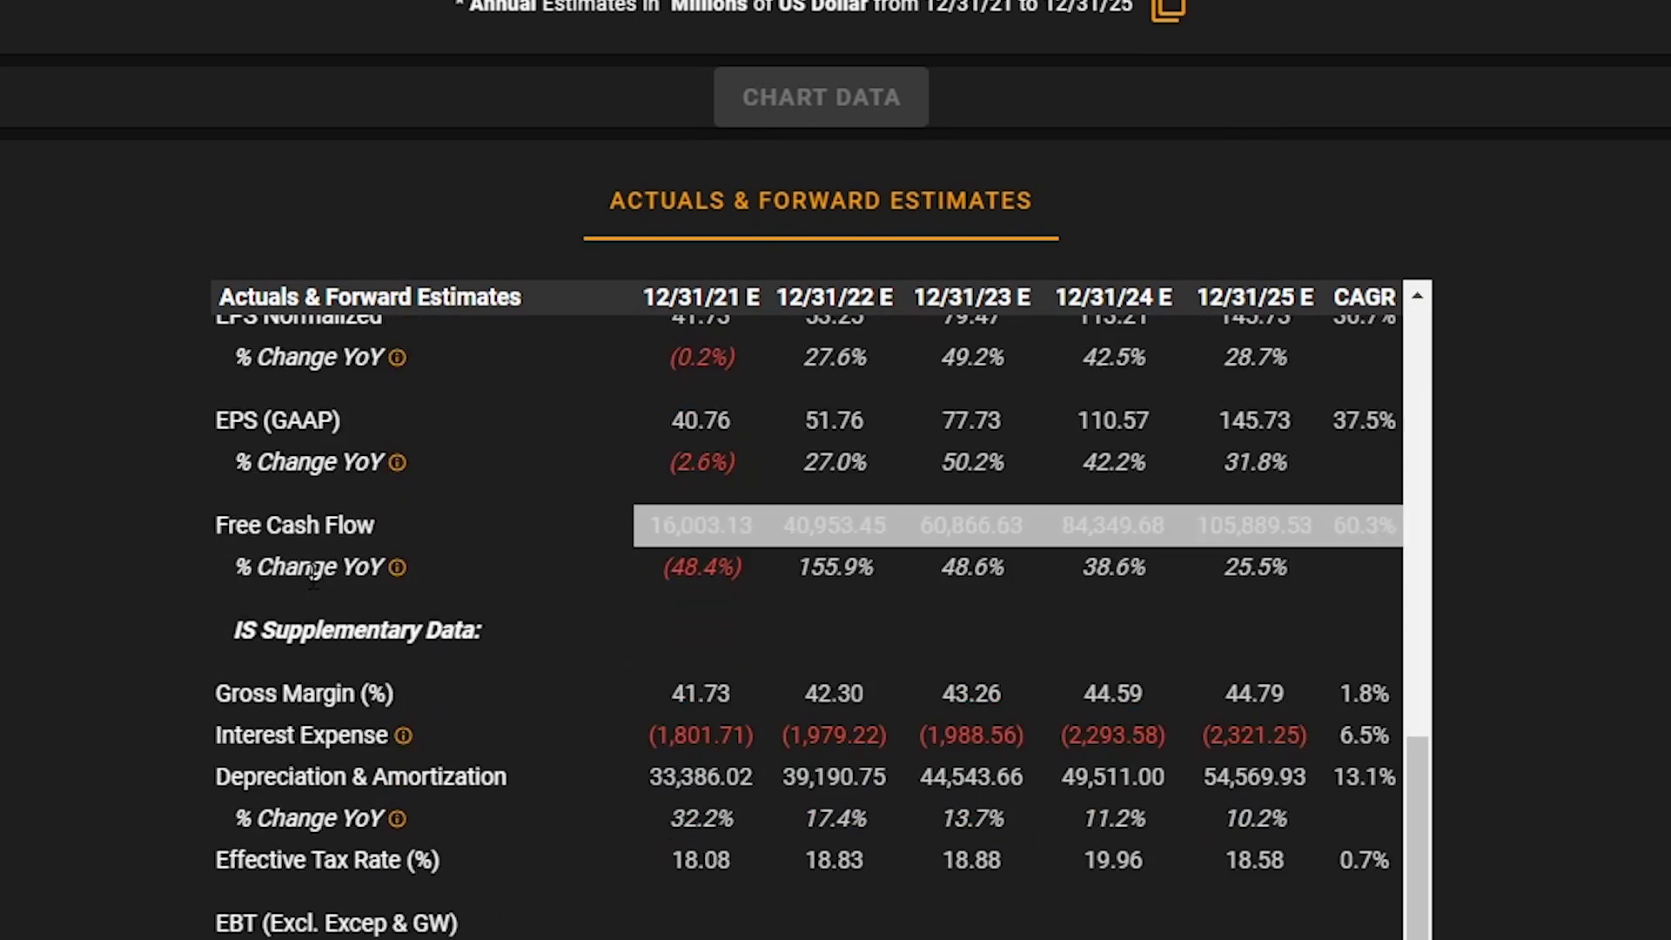
{"action": "scroll", "coordinate": [311, 577], "scroll_direction": "down", "scroll_amount": 4}
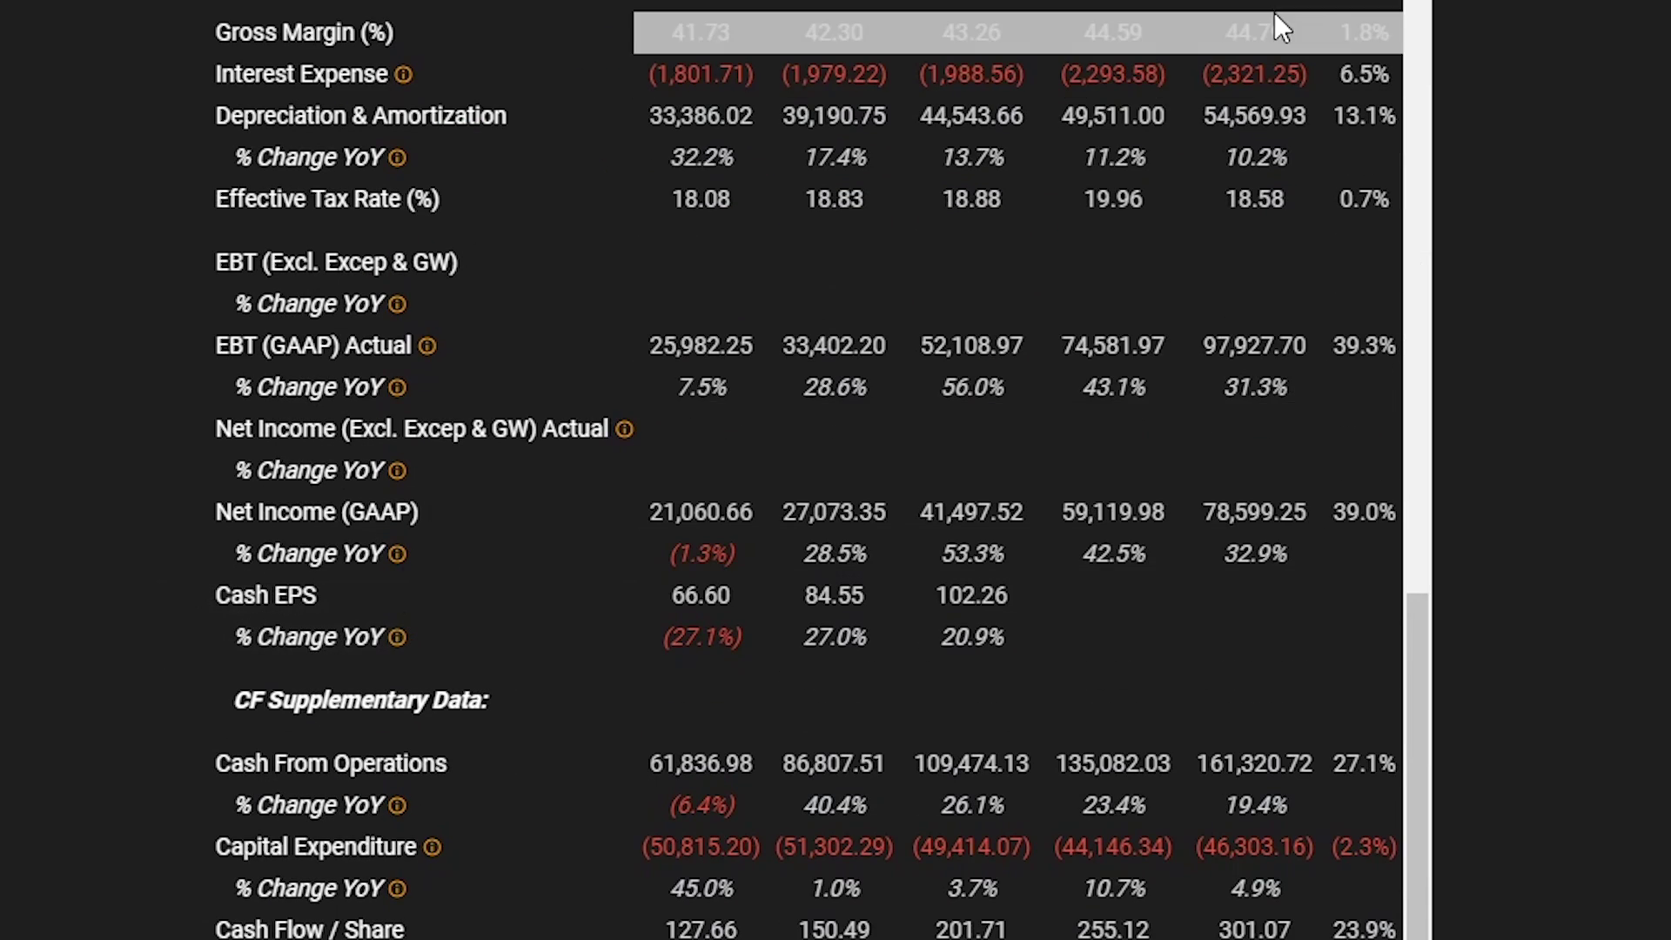
{"action": "scroll", "coordinate": [1272, 17], "scroll_direction": "up", "scroll_amount": 5}
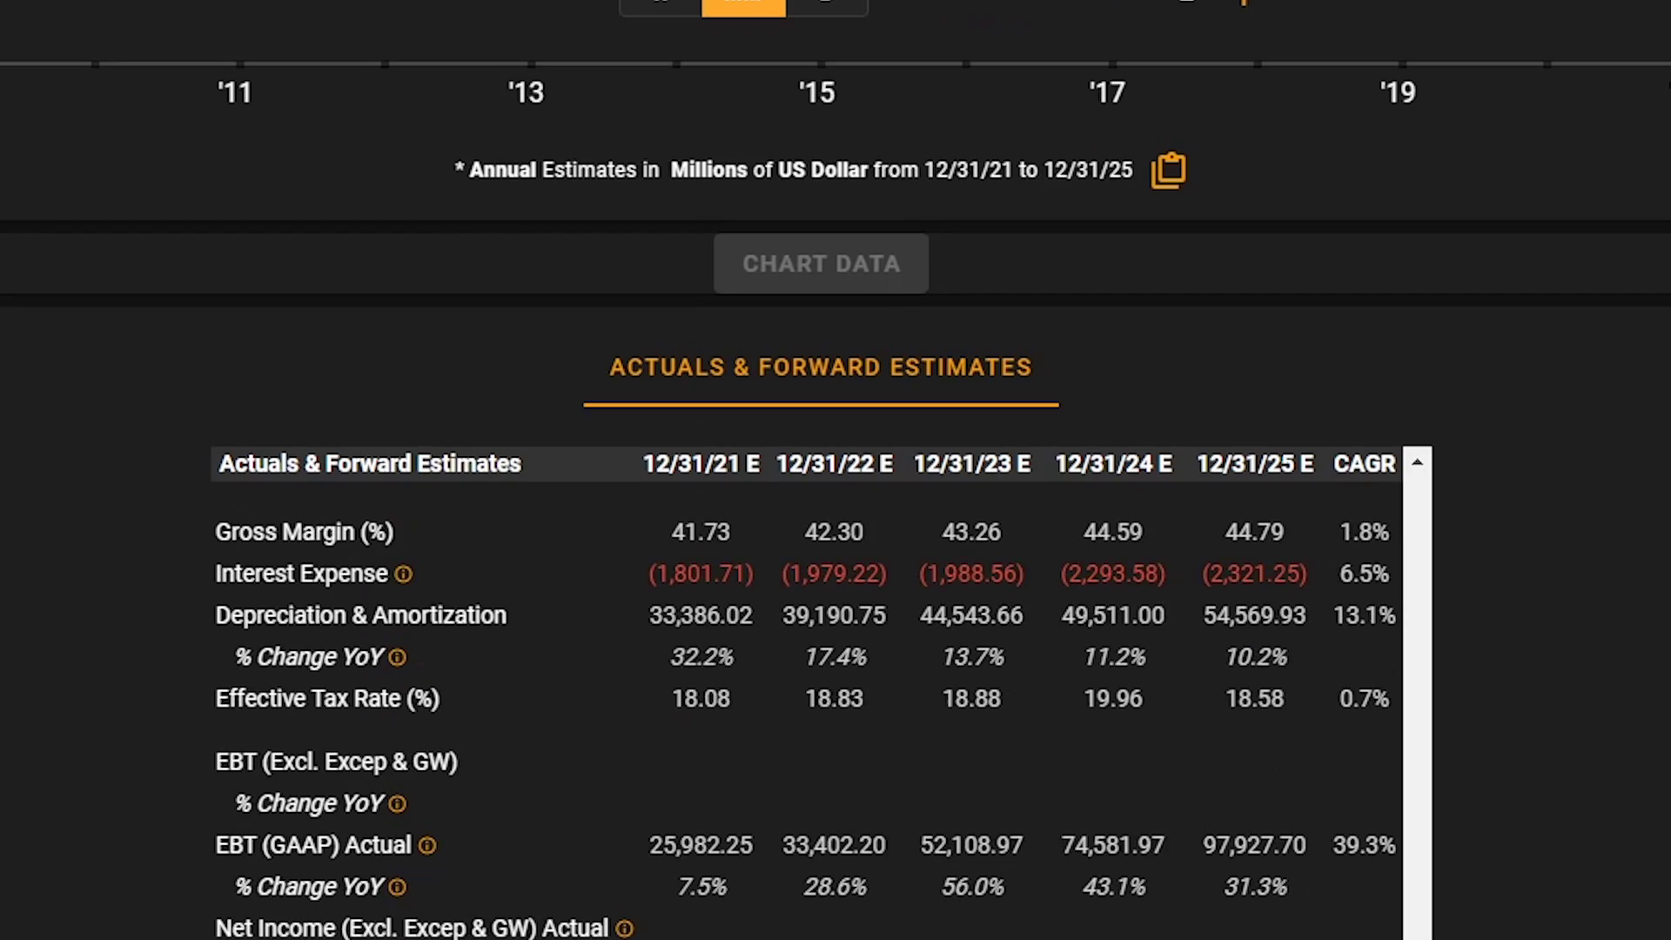
{"action": "scroll", "coordinate": [818, 522], "scroll_direction": "down", "scroll_amount": 8}
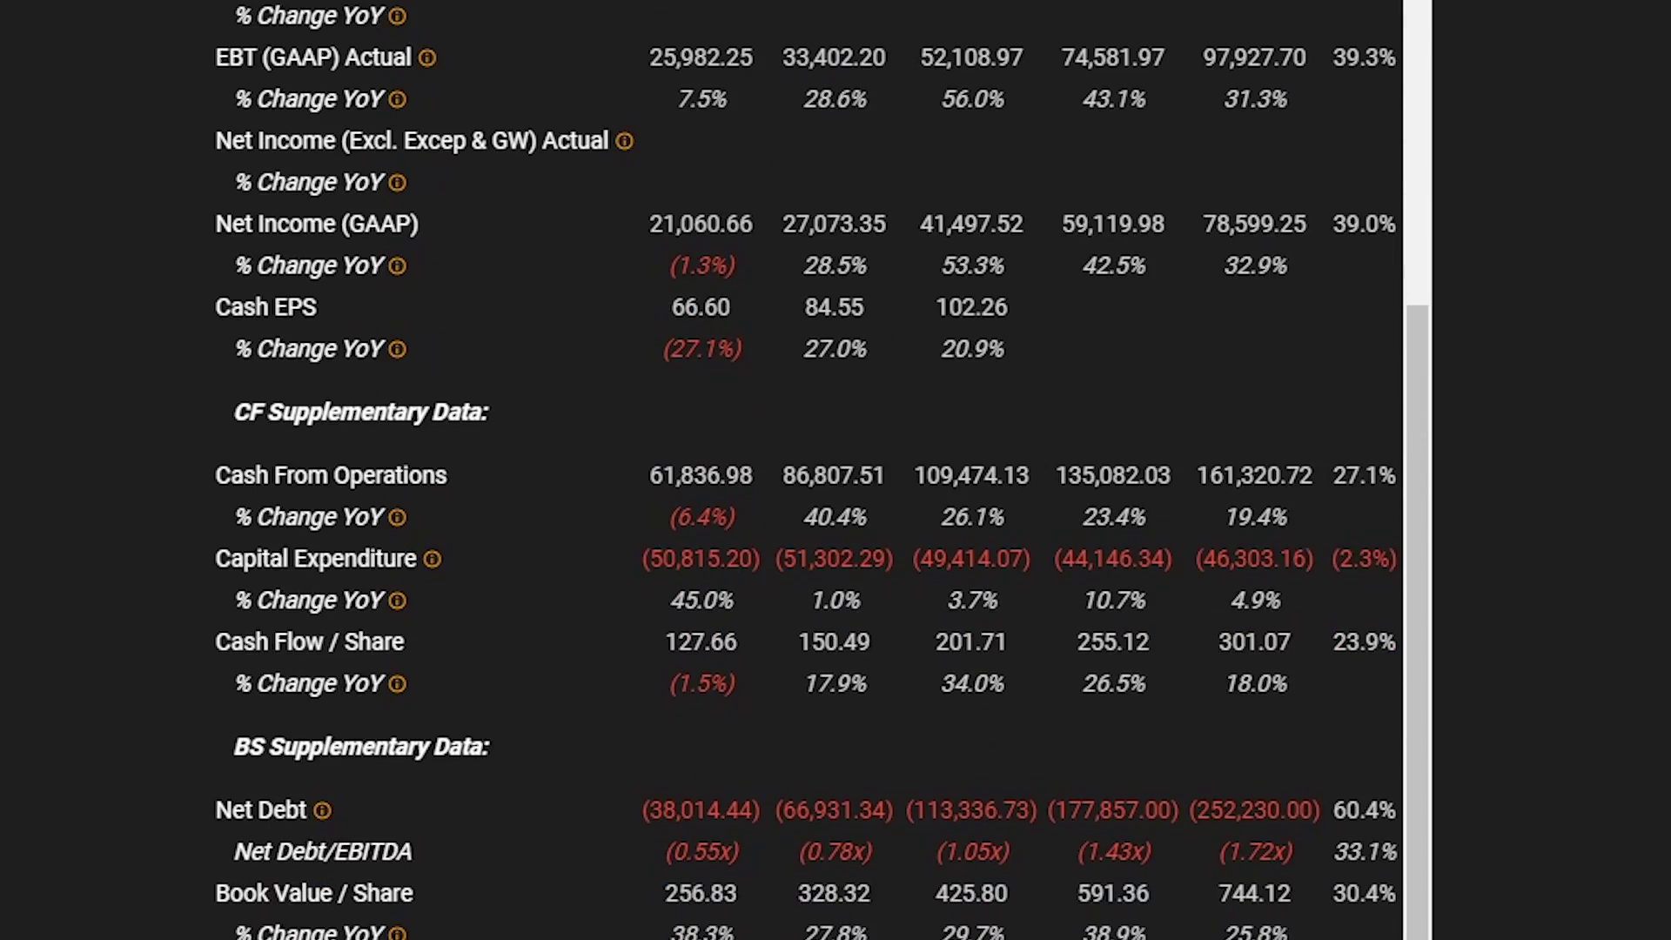
{"action": "scroll", "coordinate": [818, 522], "scroll_direction": "up", "scroll_amount": 10}
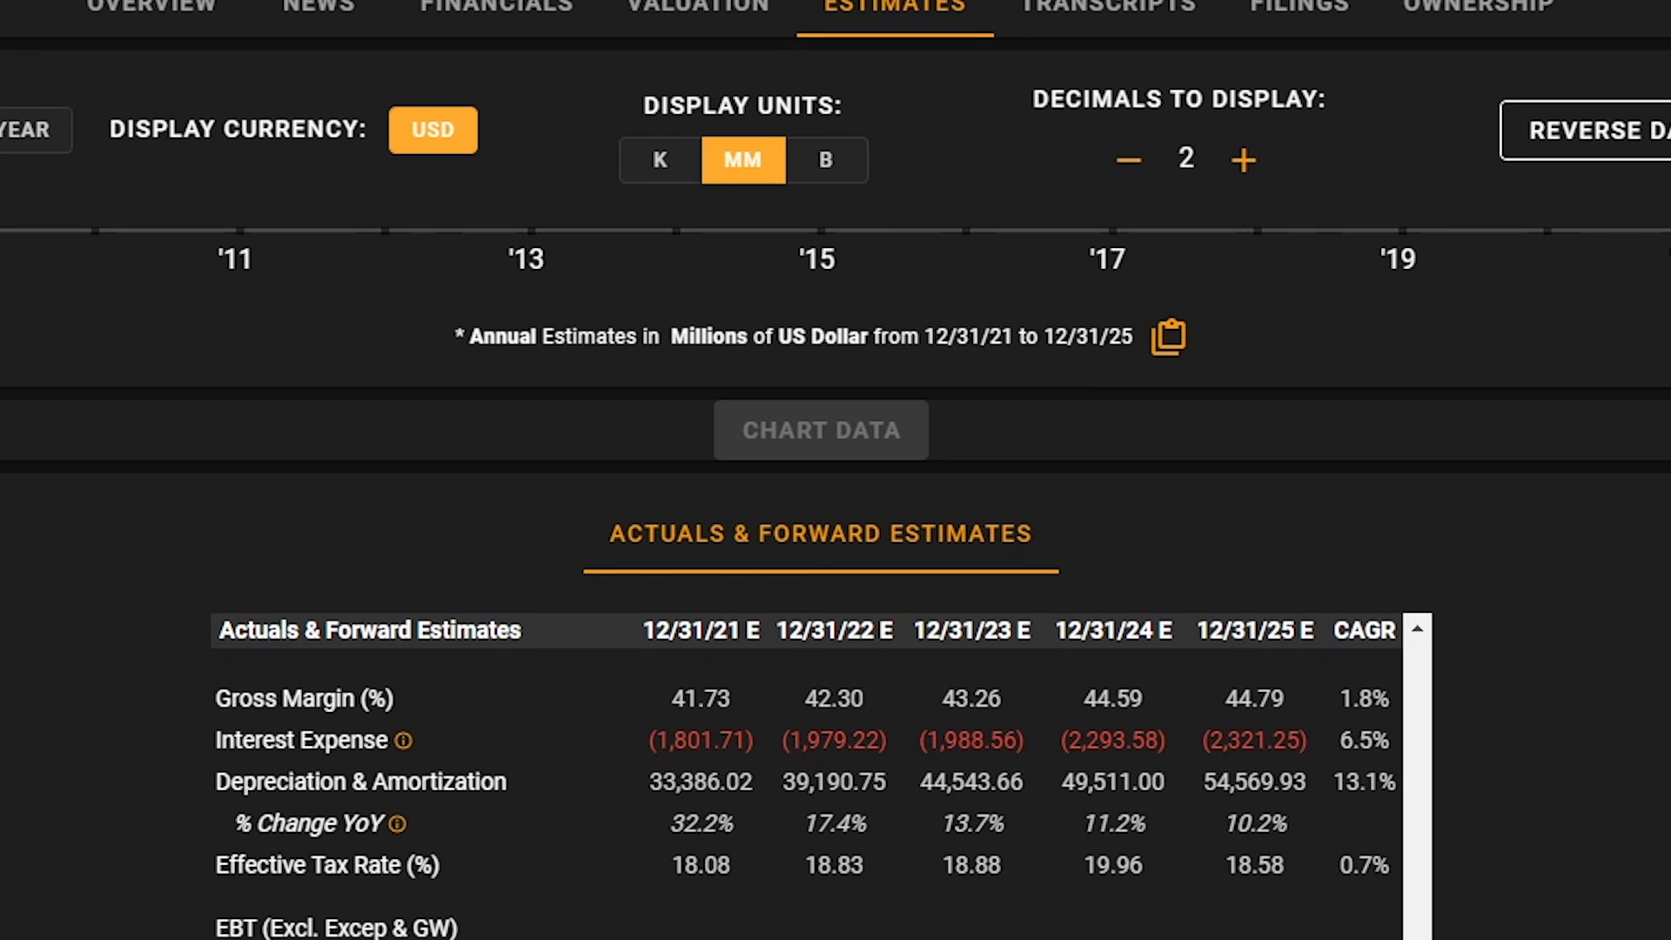
Step: Switch the estimates to quarterly figures and limit them to the period from 3/31/21 to 12/31/22
{"action": "left_click", "coordinate": [4, 129]}
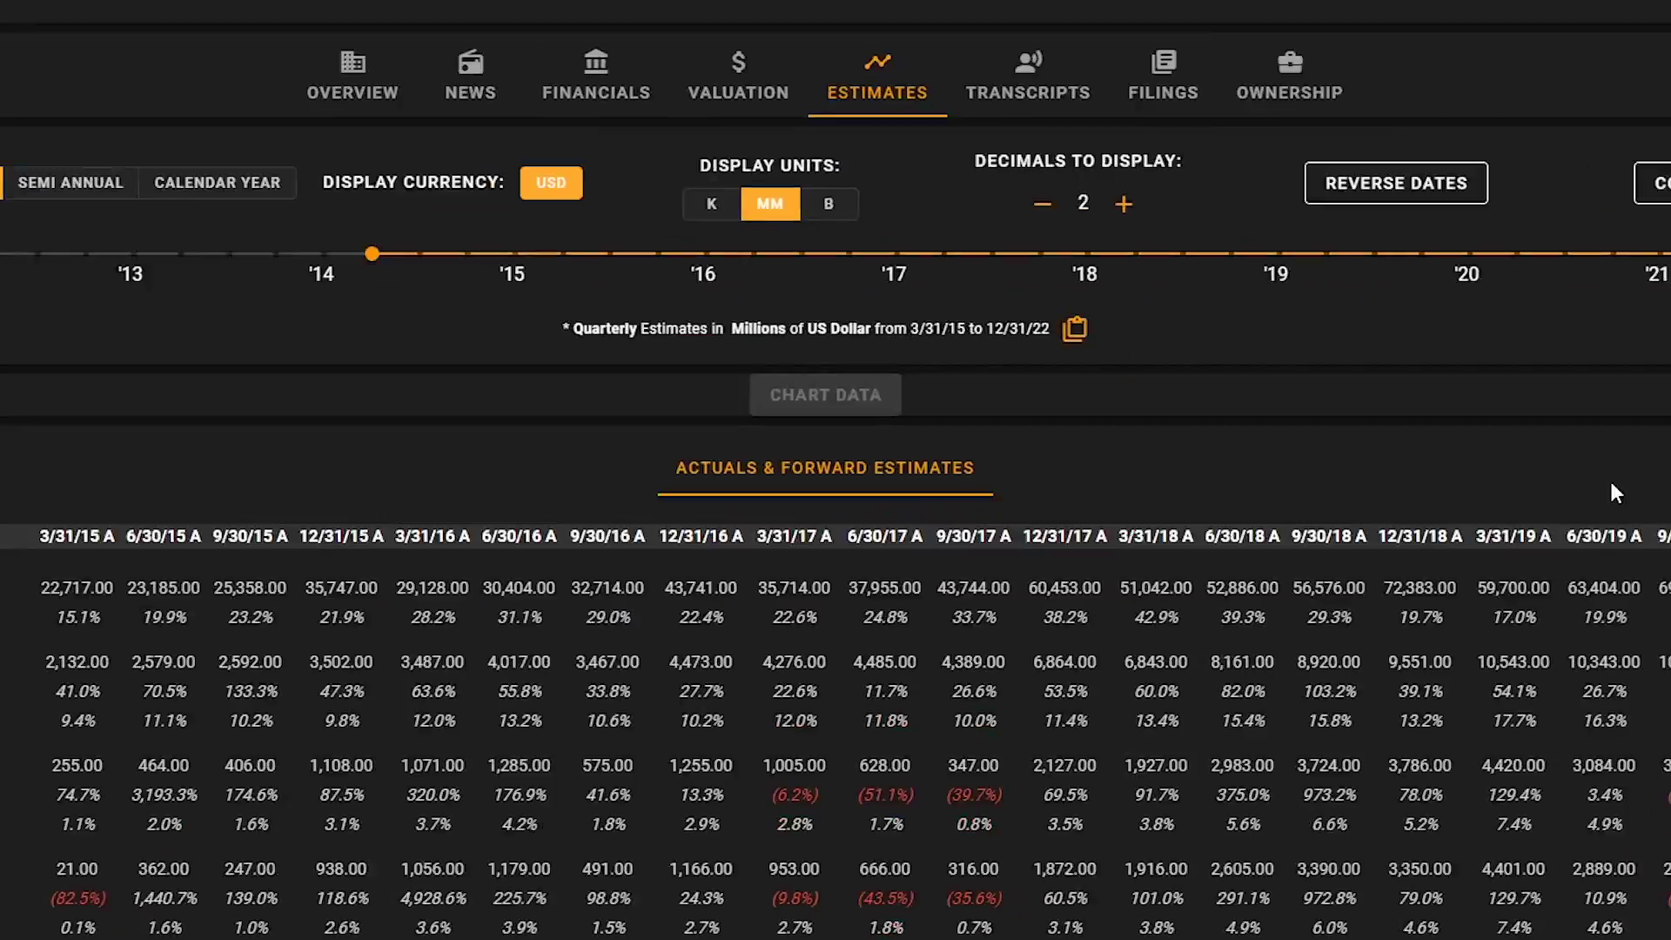
{"action": "left_click_drag", "start_coordinate": [179, 230], "coordinate": [304, 230]}
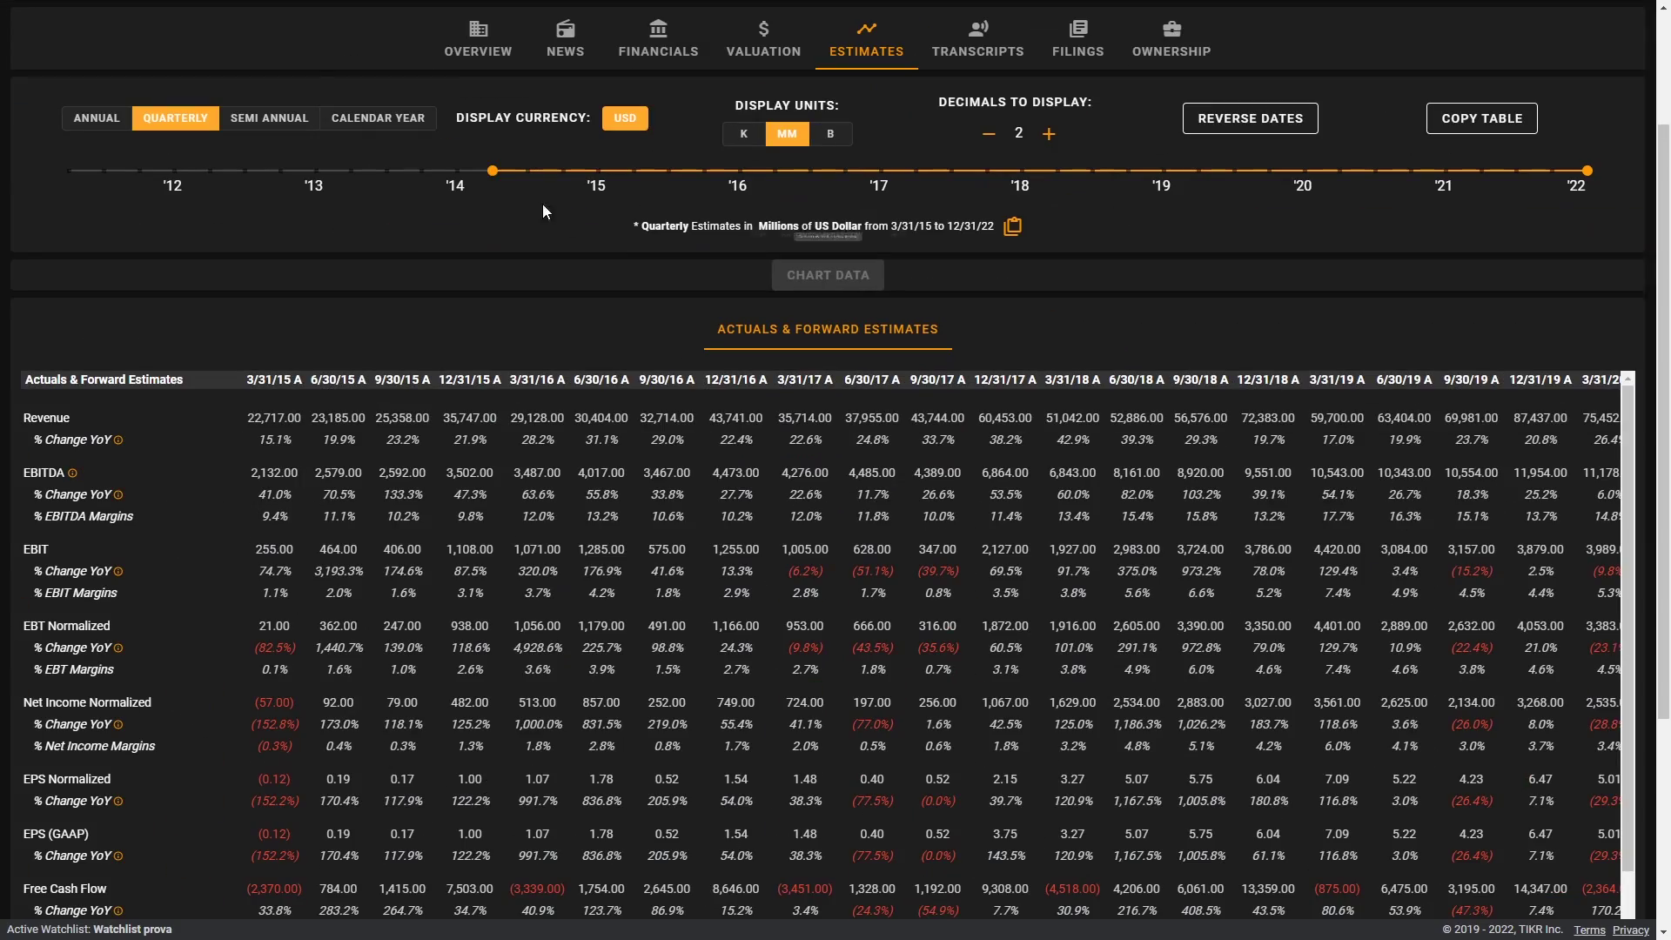
{"action": "left_click_drag", "start_coordinate": [689, 188], "coordinate": [1344, 219]}
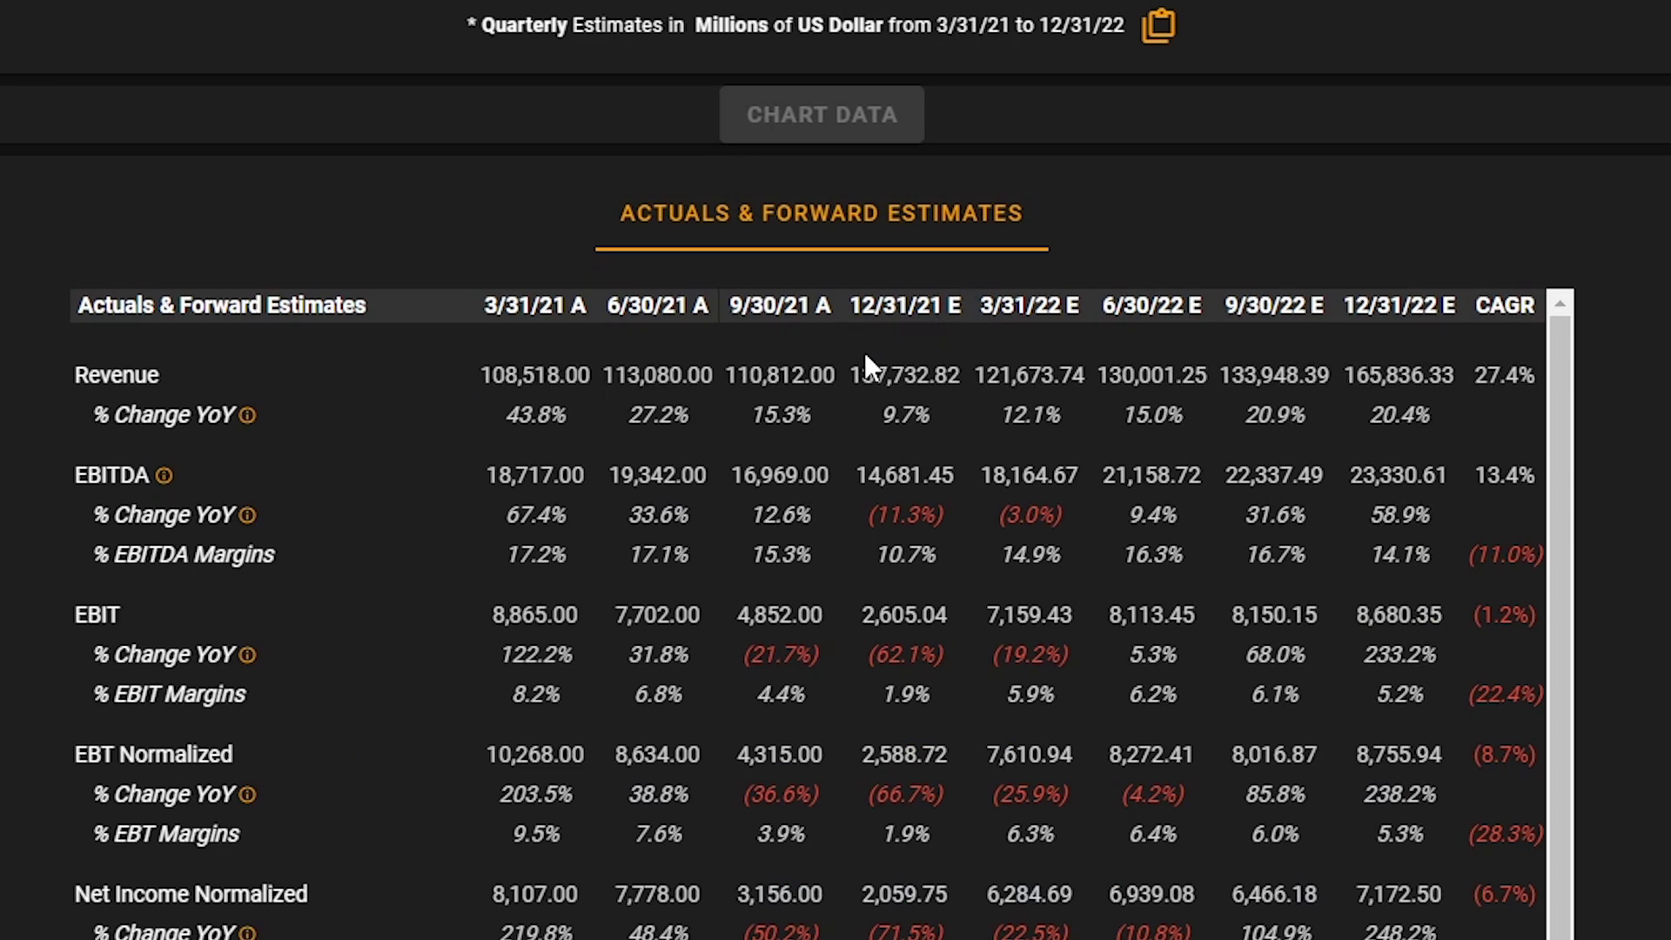
{"action": "left_click_drag", "start_coordinate": [961, 375], "coordinate": [860, 369]}
{"action": "left_click", "coordinate": [860, 369]}
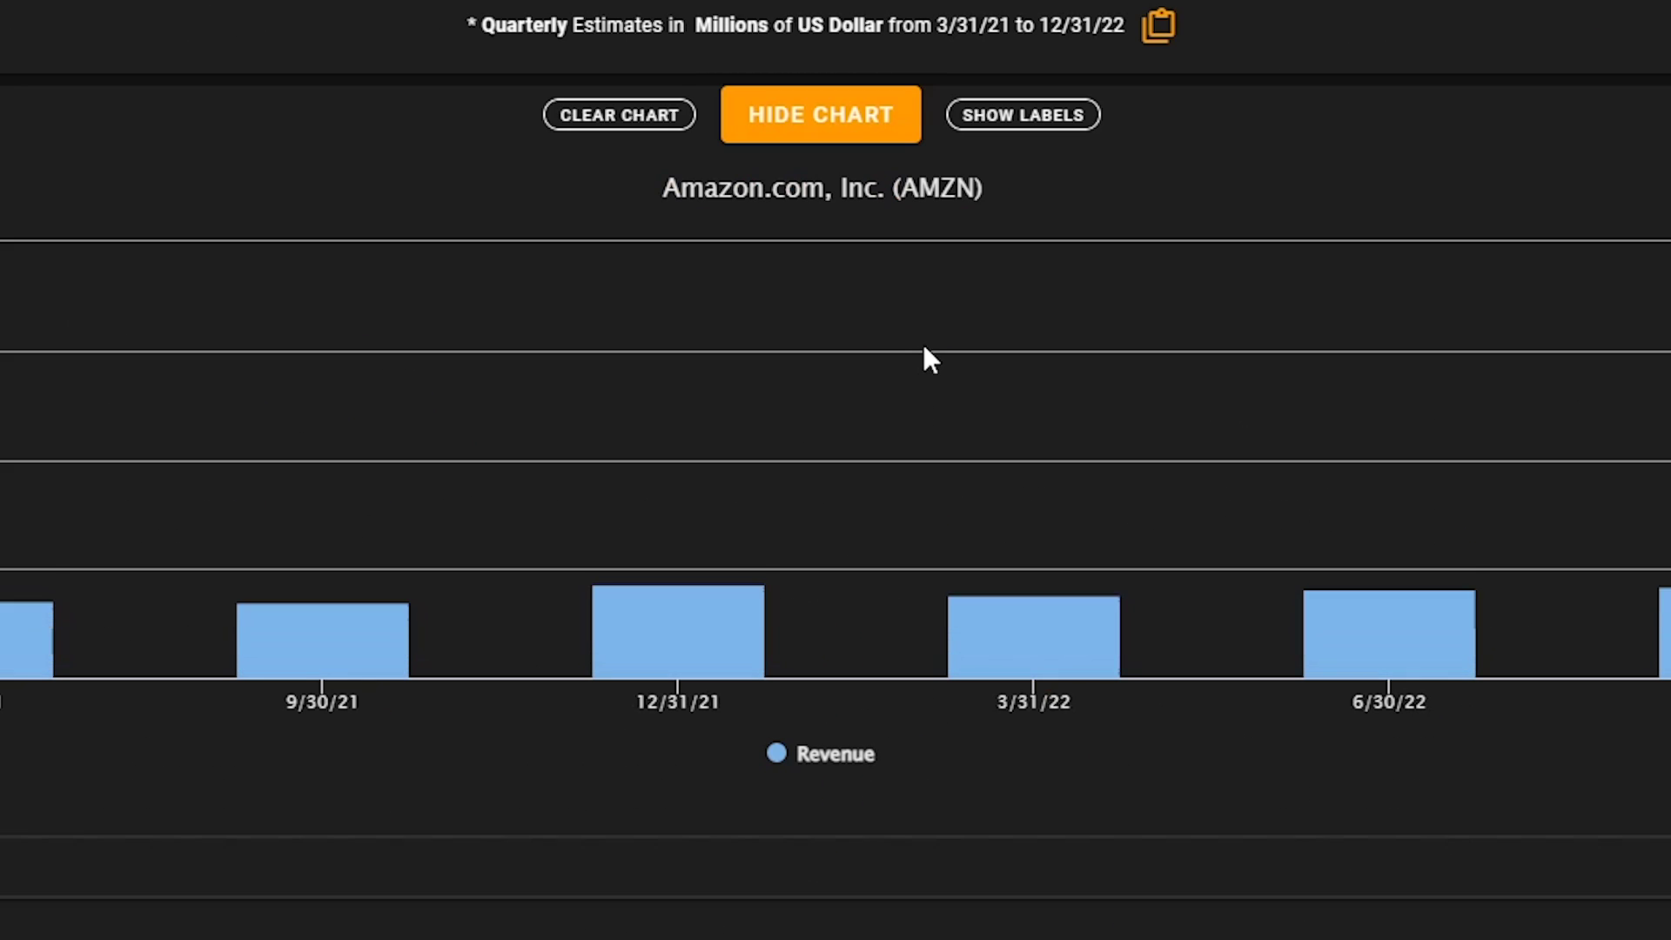
{"action": "scroll", "coordinate": [1272, 711], "scroll_direction": "down", "scroll_amount": 10}
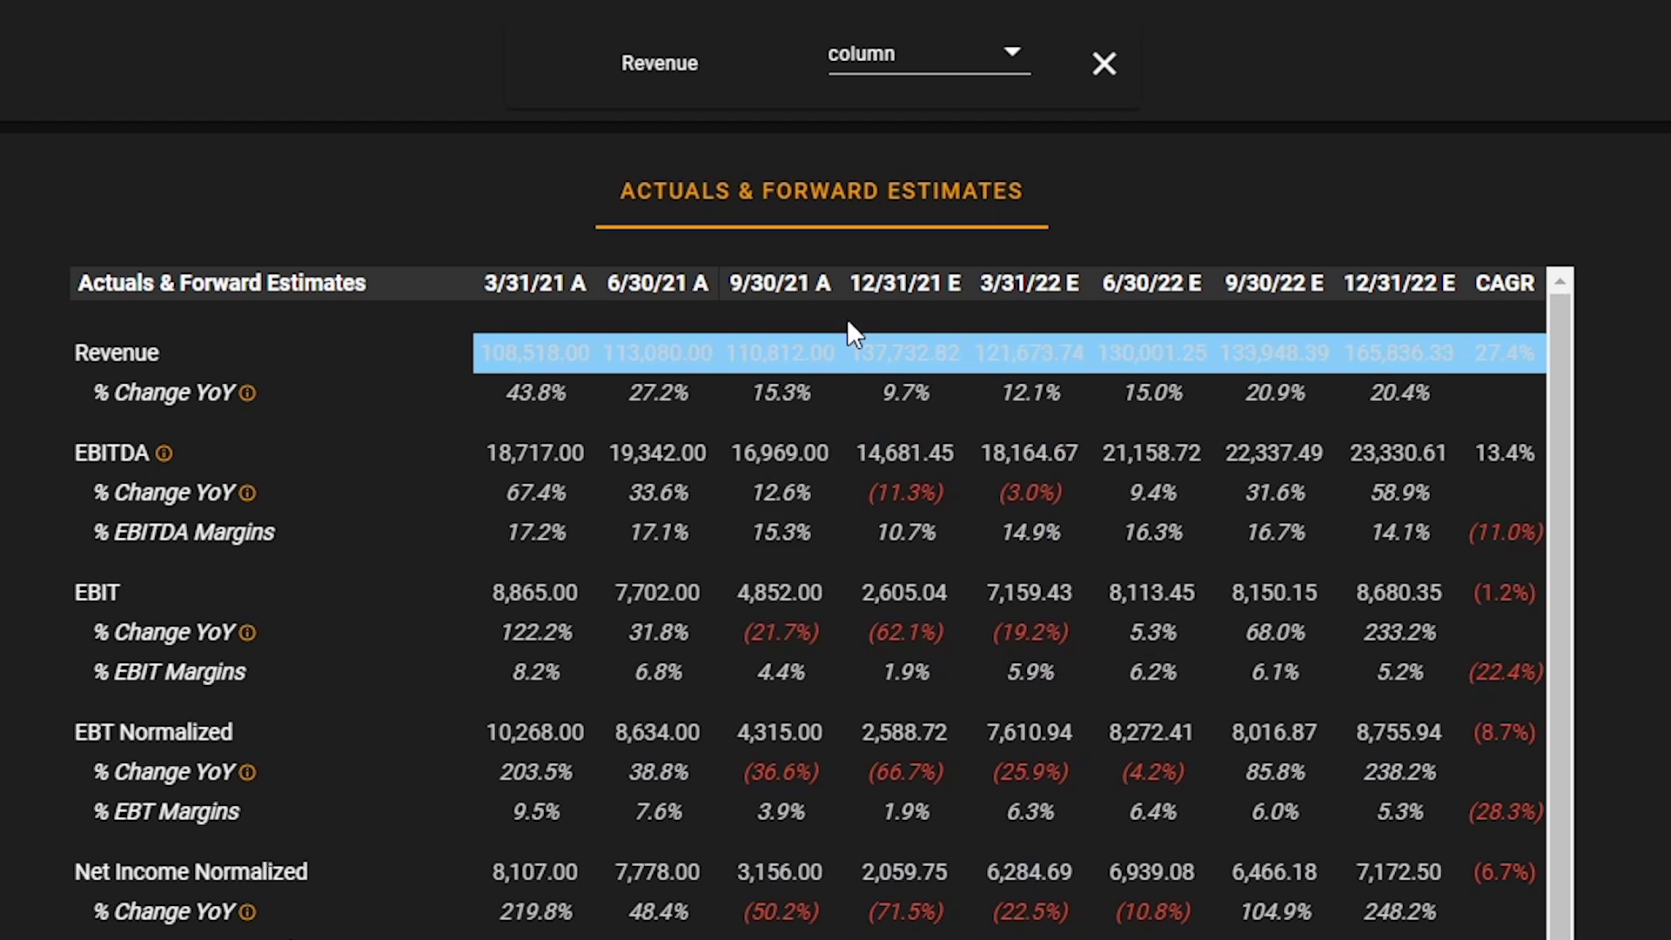
{"action": "left_click", "coordinate": [905, 367]}
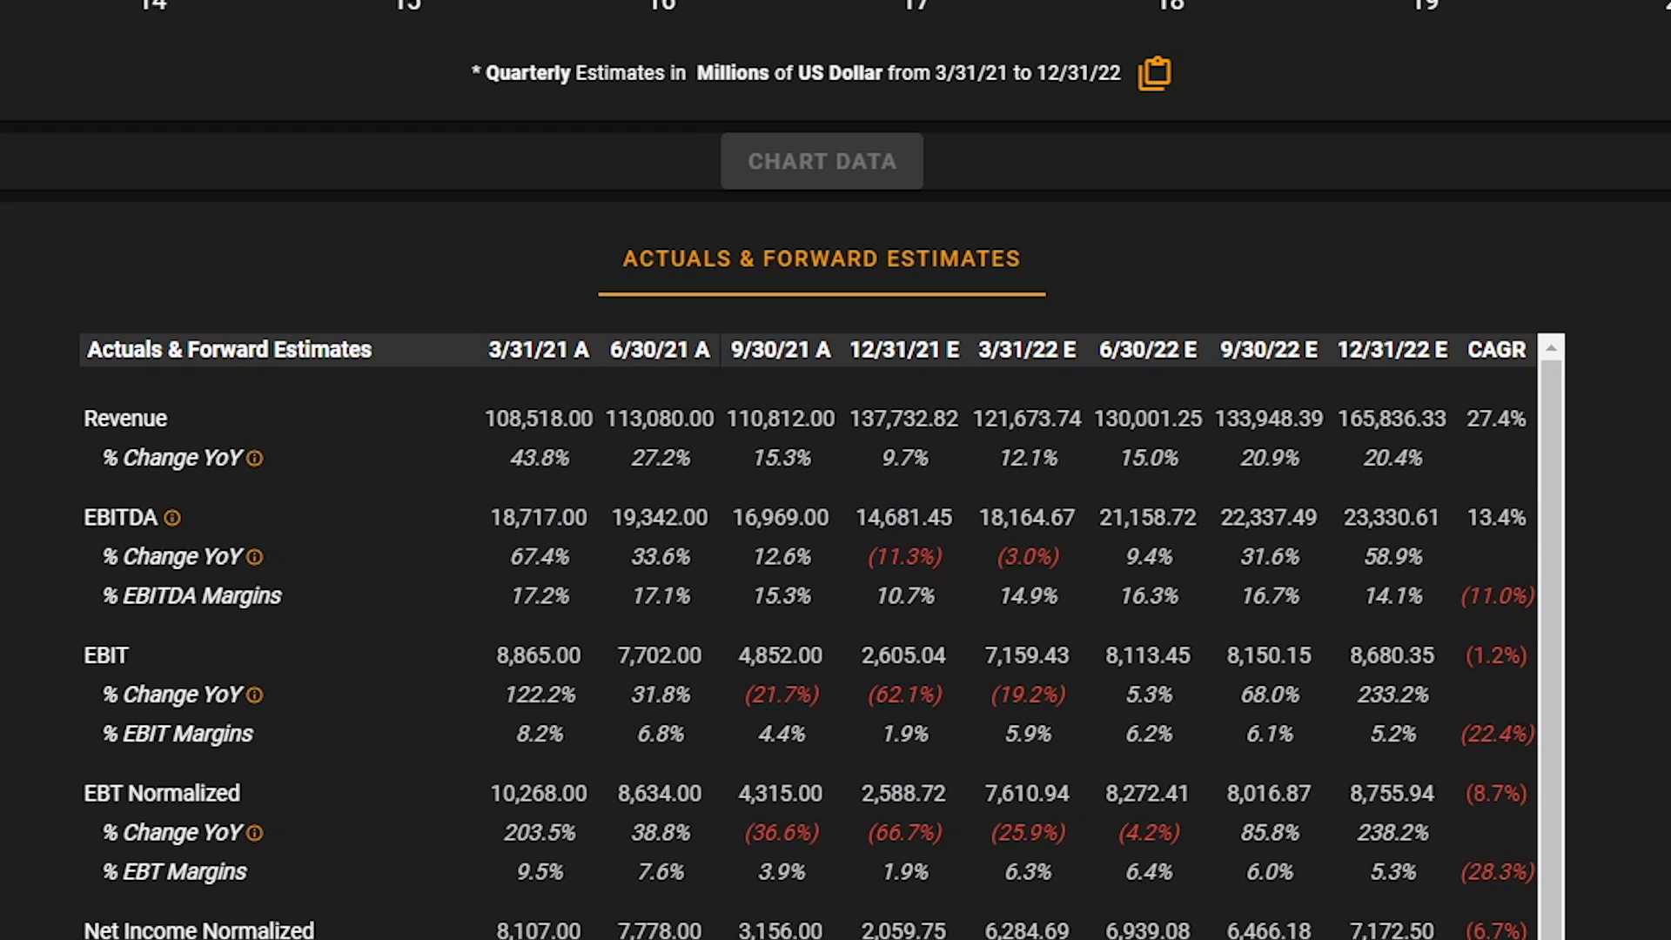
Step: Open Amazon's list of call transcripts and the Q3 2021 Earnings Call transcript of Oct 28, 2021
{"action": "scroll", "coordinate": [836, 522], "scroll_direction": "up", "scroll_amount": 4}
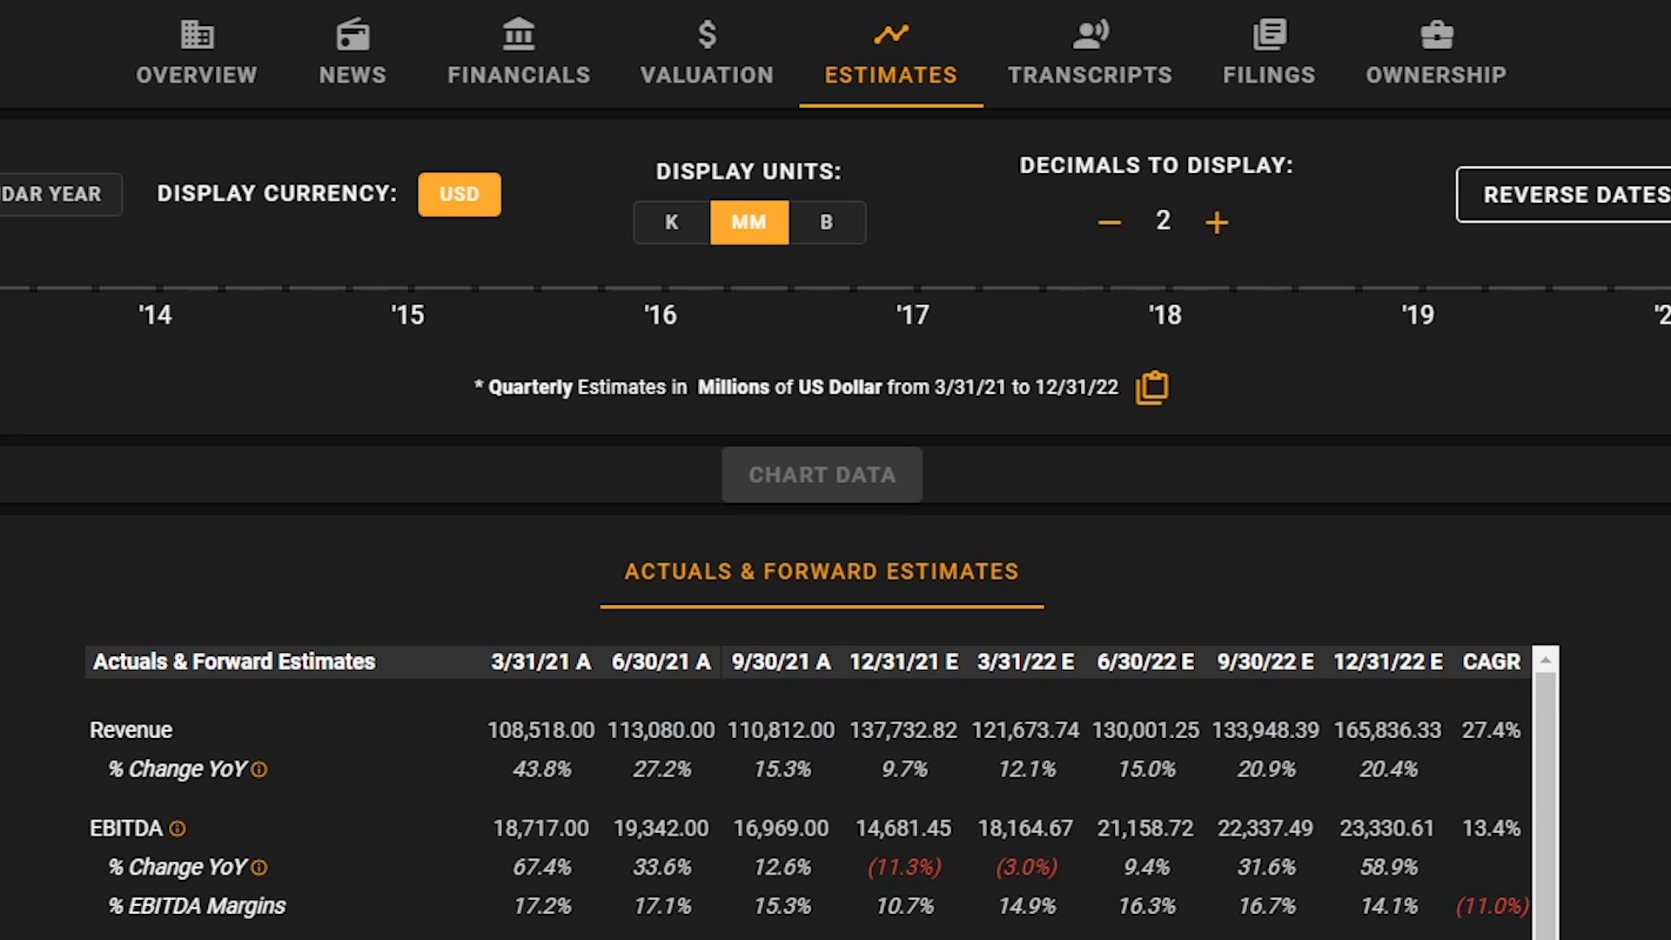
{"action": "left_click", "coordinate": [1158, 50]}
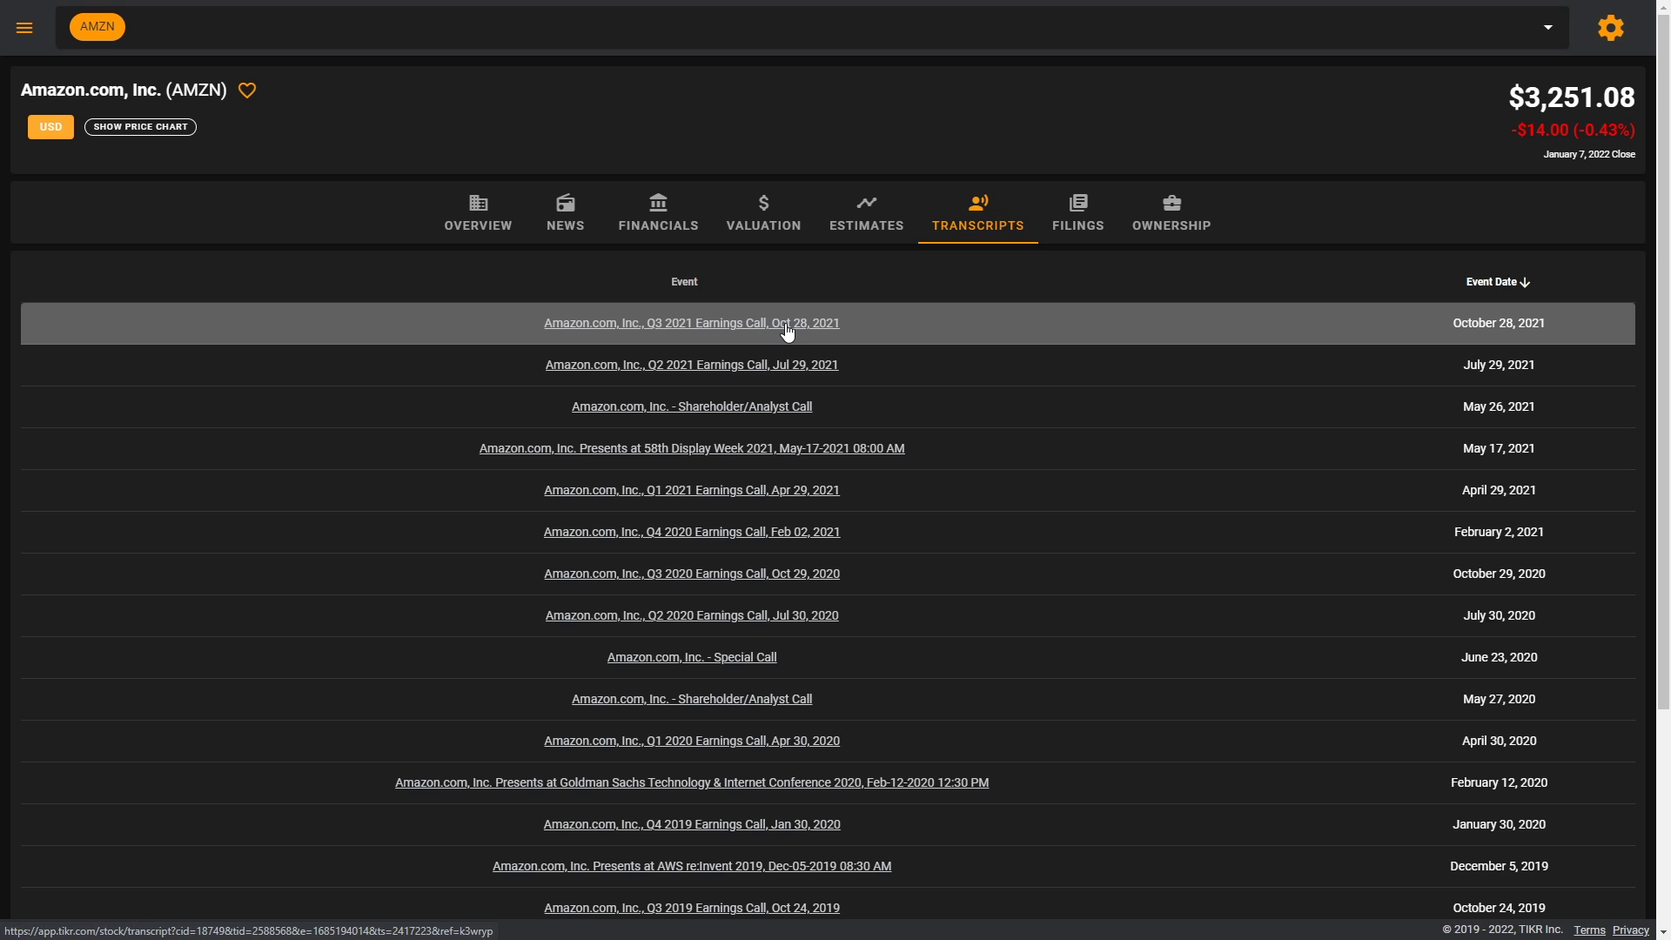
{"action": "left_click", "coordinate": [788, 331]}
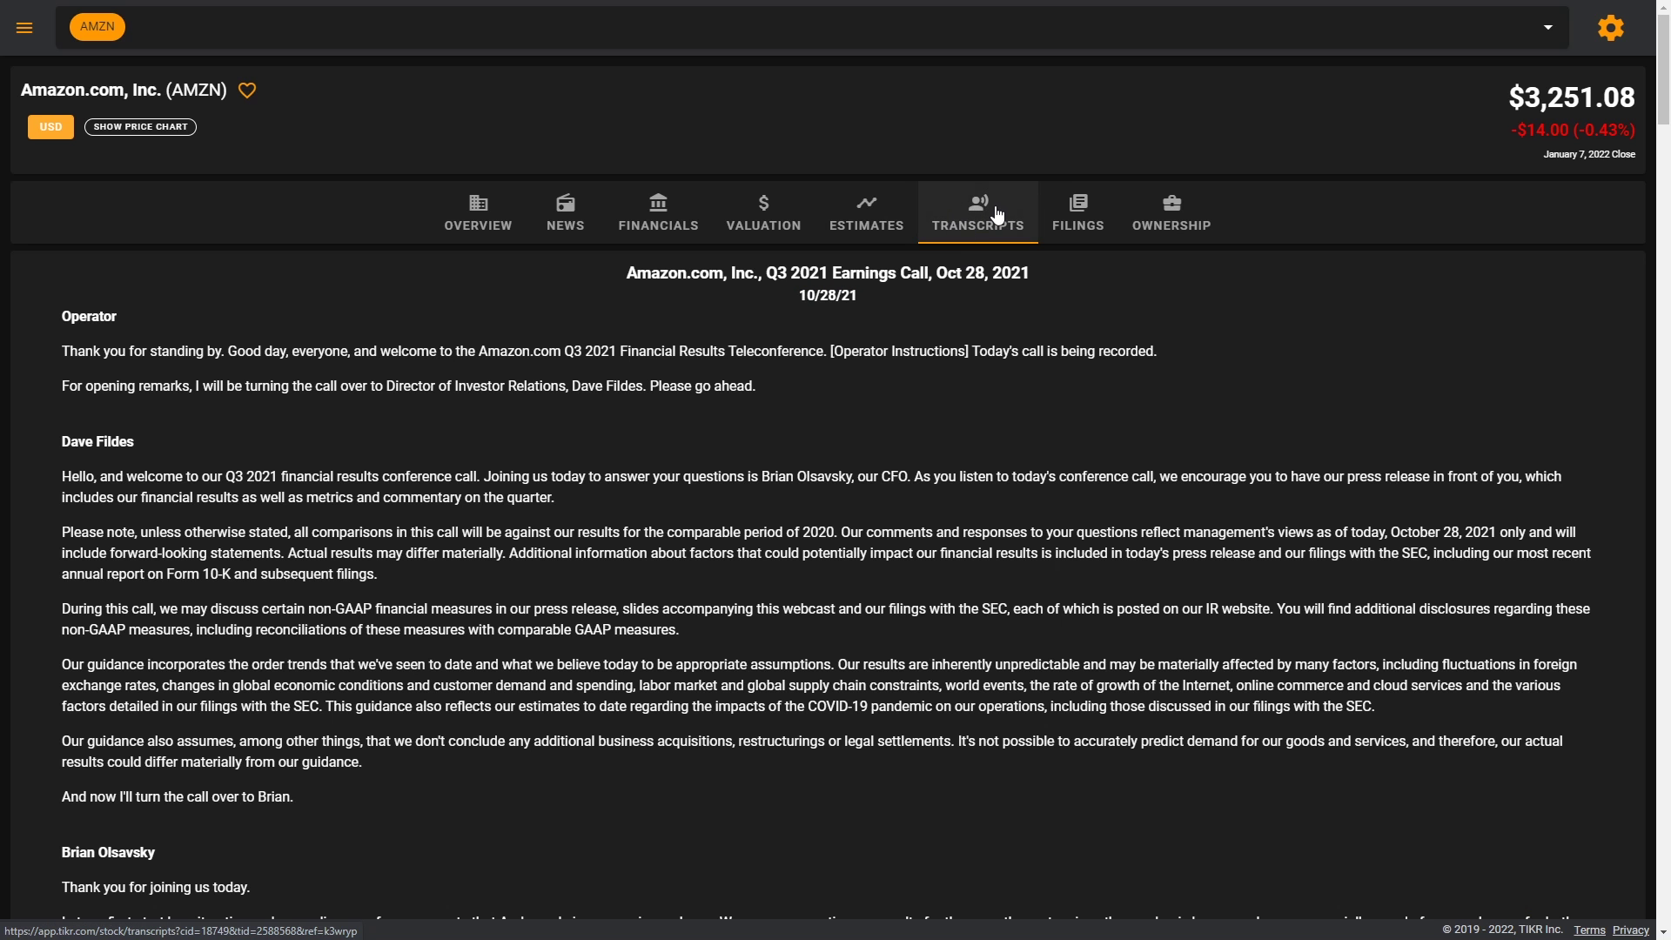
{"action": "left_click", "coordinate": [997, 214]}
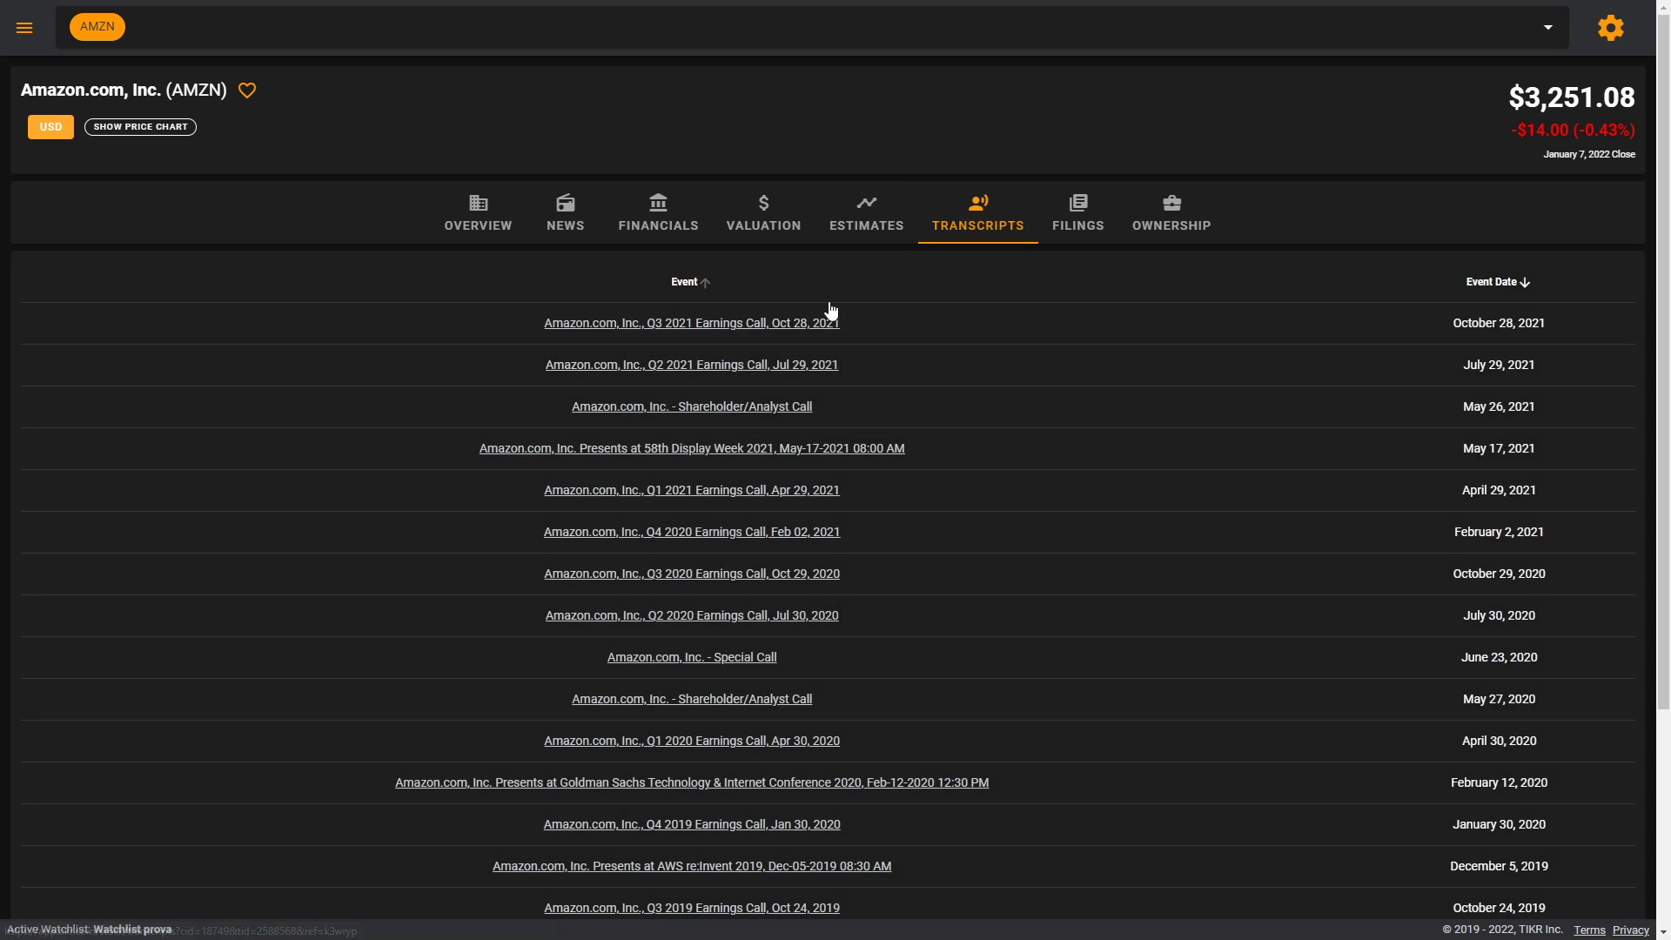
{"action": "left_click", "coordinate": [742, 326]}
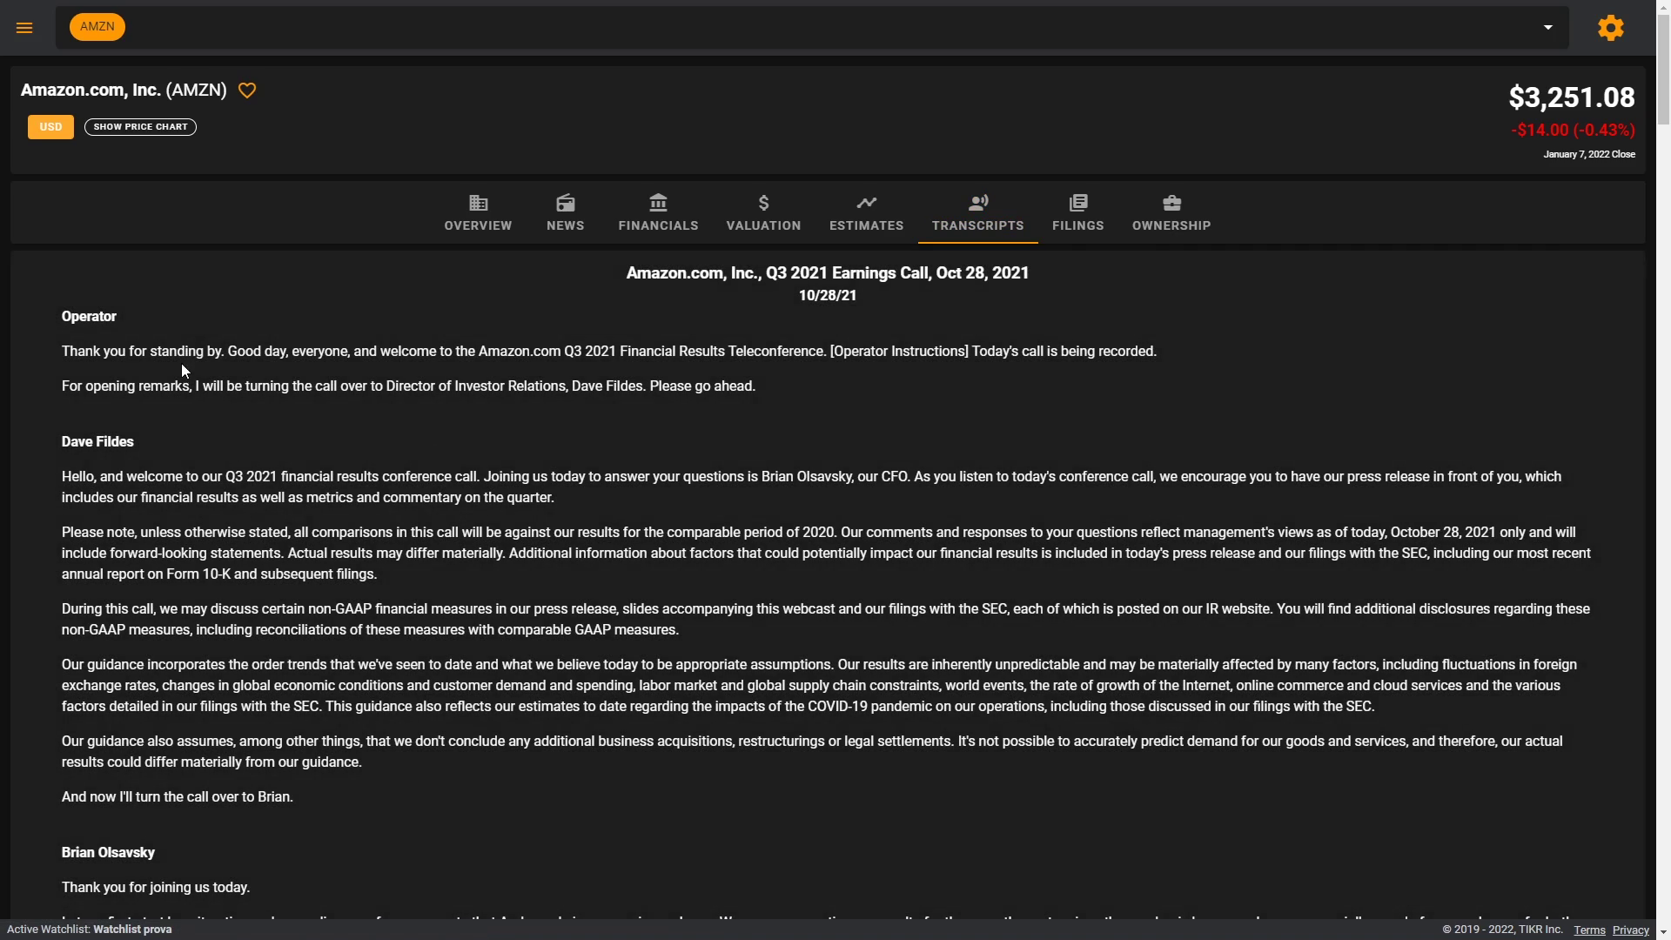
Step: Read through the Q3 2021 earnings call transcript, including the prepared remarks and the analyst questions and answers
{"action": "scroll", "coordinate": [226, 354], "scroll_direction": "down", "scroll_amount": 15}
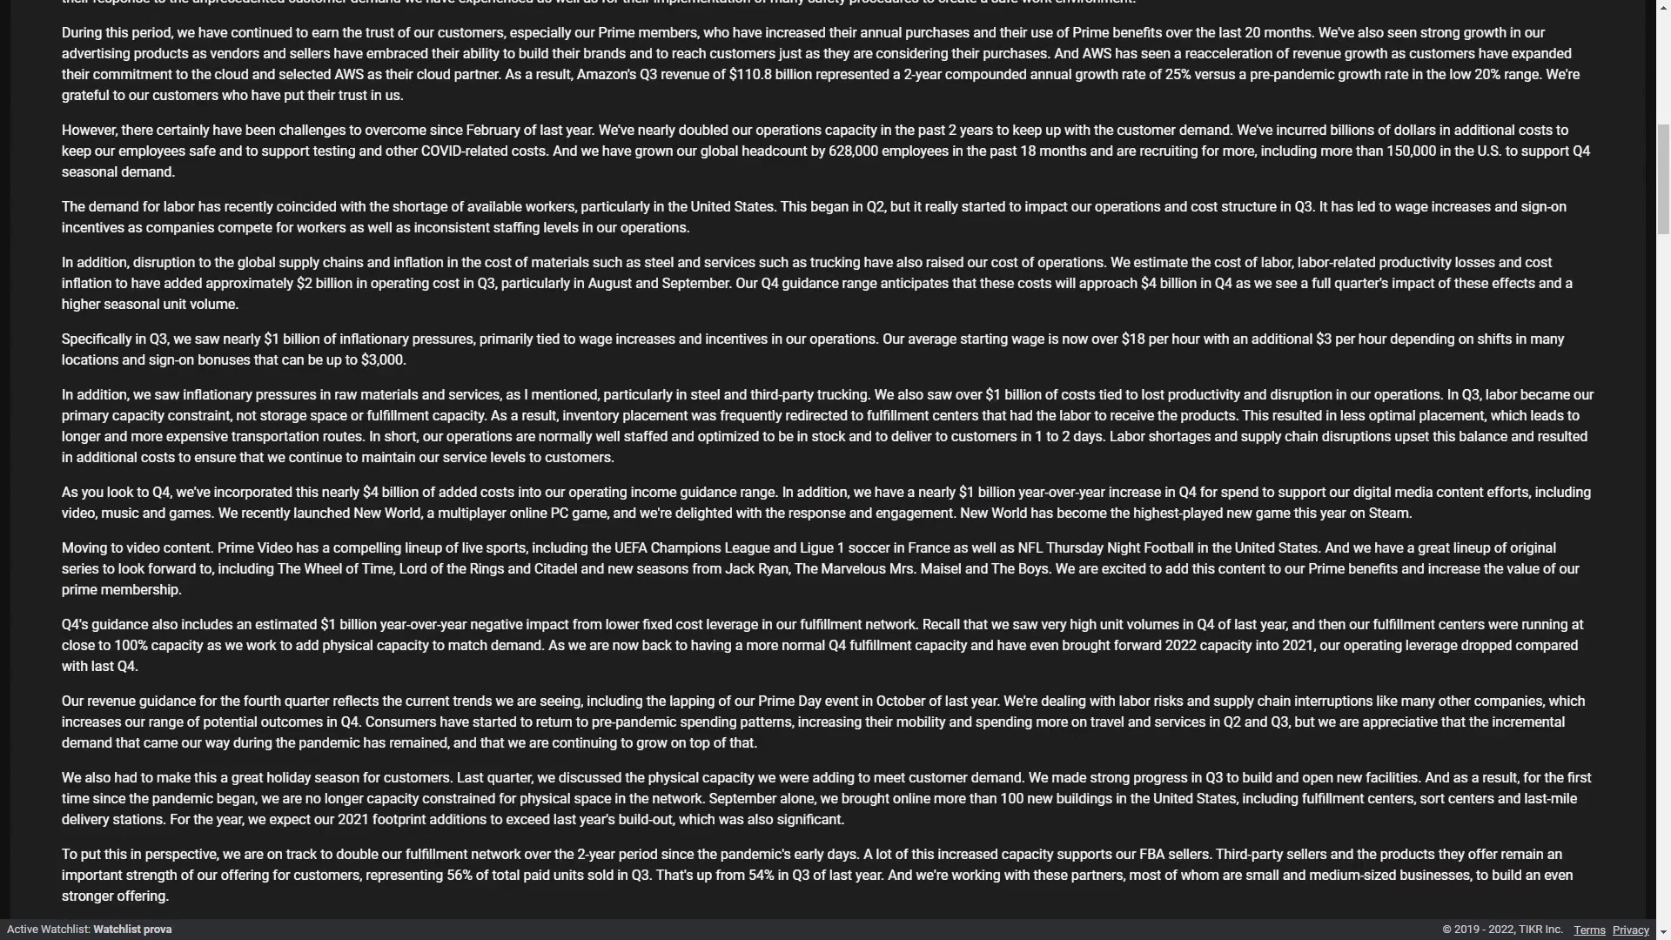
{"action": "scroll", "coordinate": [269, 105], "scroll_direction": "down", "scroll_amount": 15}
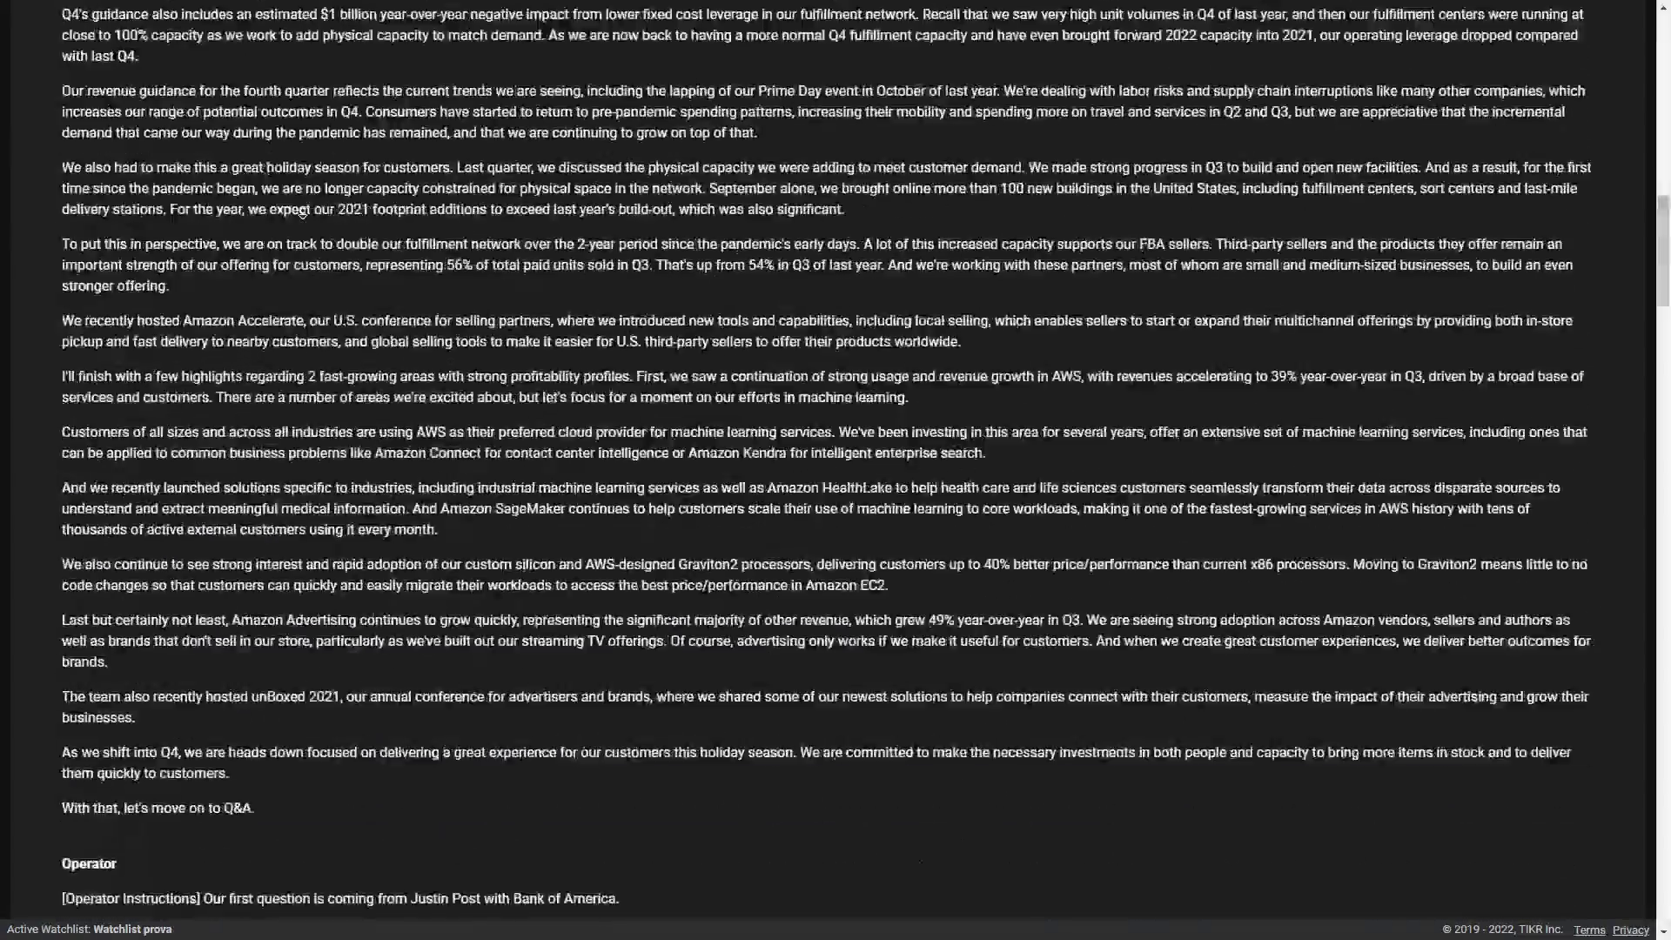
{"action": "scroll", "coordinate": [306, 254], "scroll_direction": "down", "scroll_amount": 5}
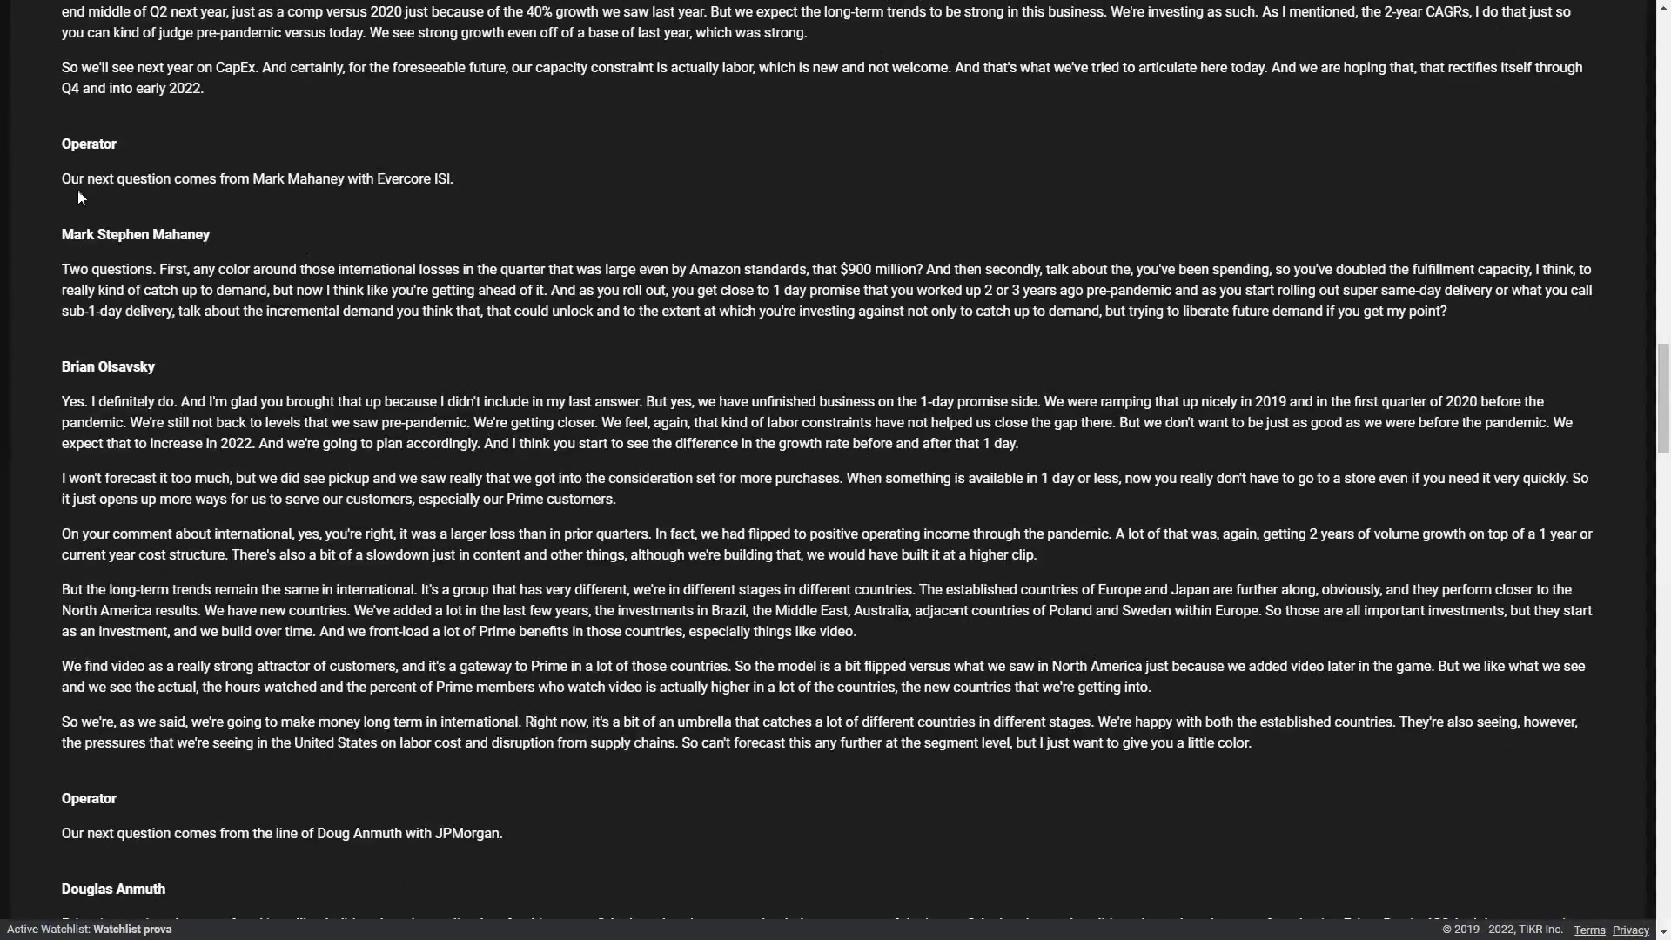
{"action": "left_click_drag", "start_coordinate": [76, 194], "coordinate": [419, 556]}
{"action": "left_click", "coordinate": [420, 557]}
{"action": "scroll", "coordinate": [419, 557], "scroll_direction": "down", "scroll_amount": 5}
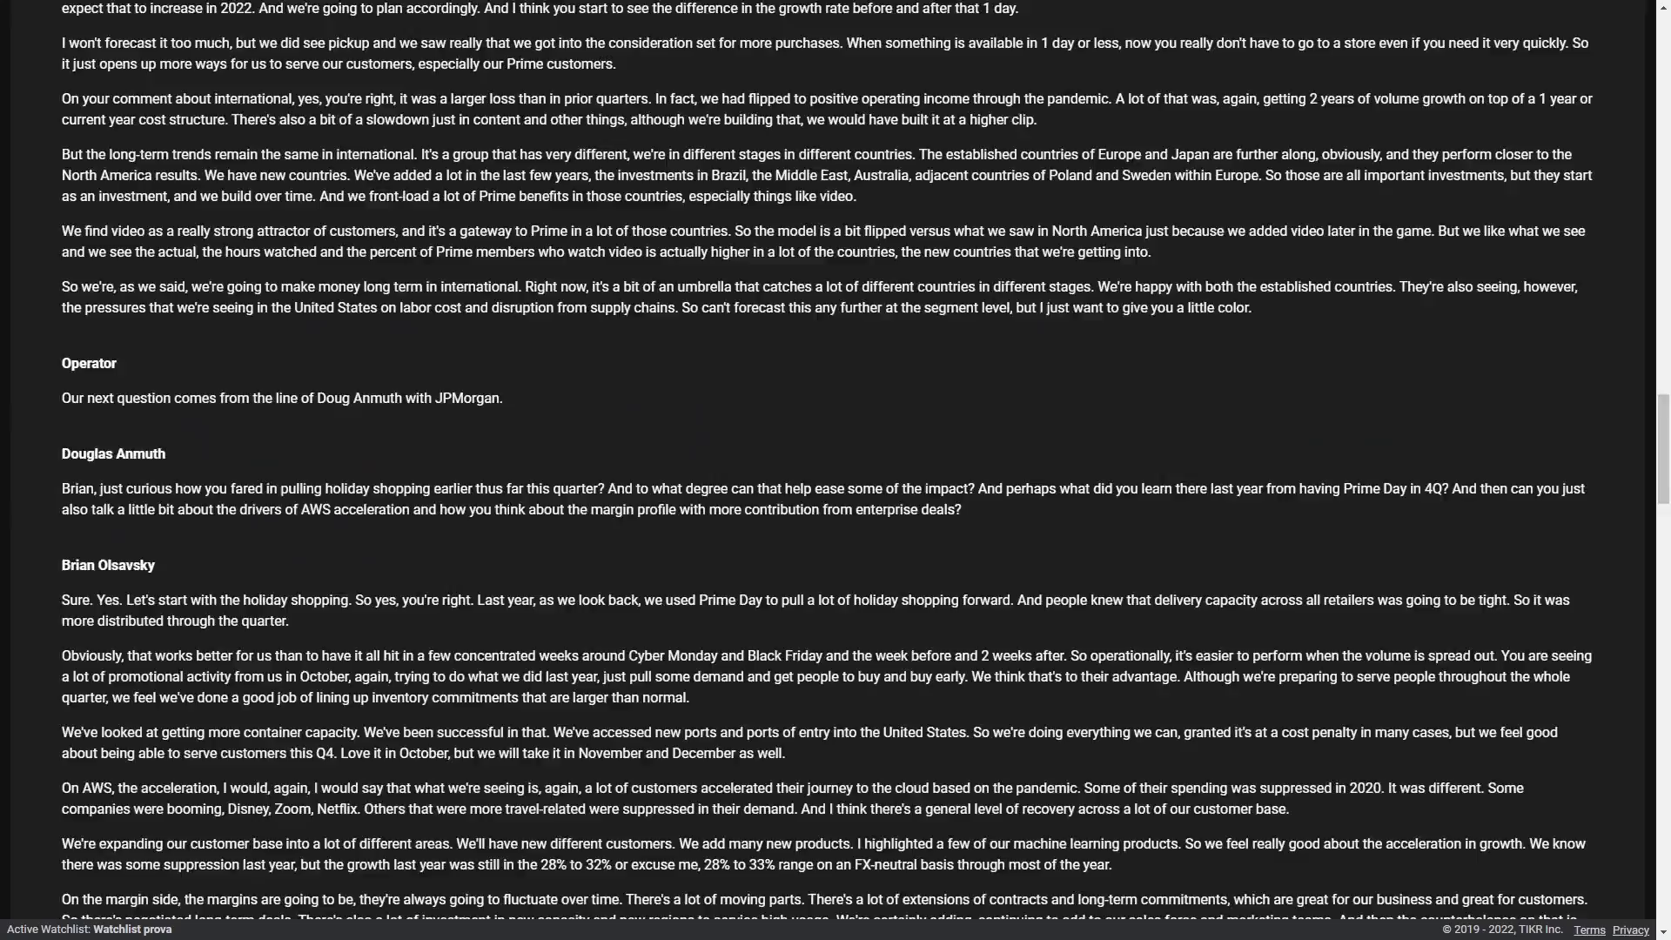
{"action": "scroll", "coordinate": [543, 502], "scroll_direction": "down", "scroll_amount": 17}
{"action": "scroll", "coordinate": [543, 502], "scroll_direction": "down", "scroll_amount": 6}
{"action": "scroll", "coordinate": [549, 505], "scroll_direction": "down", "scroll_amount": 5}
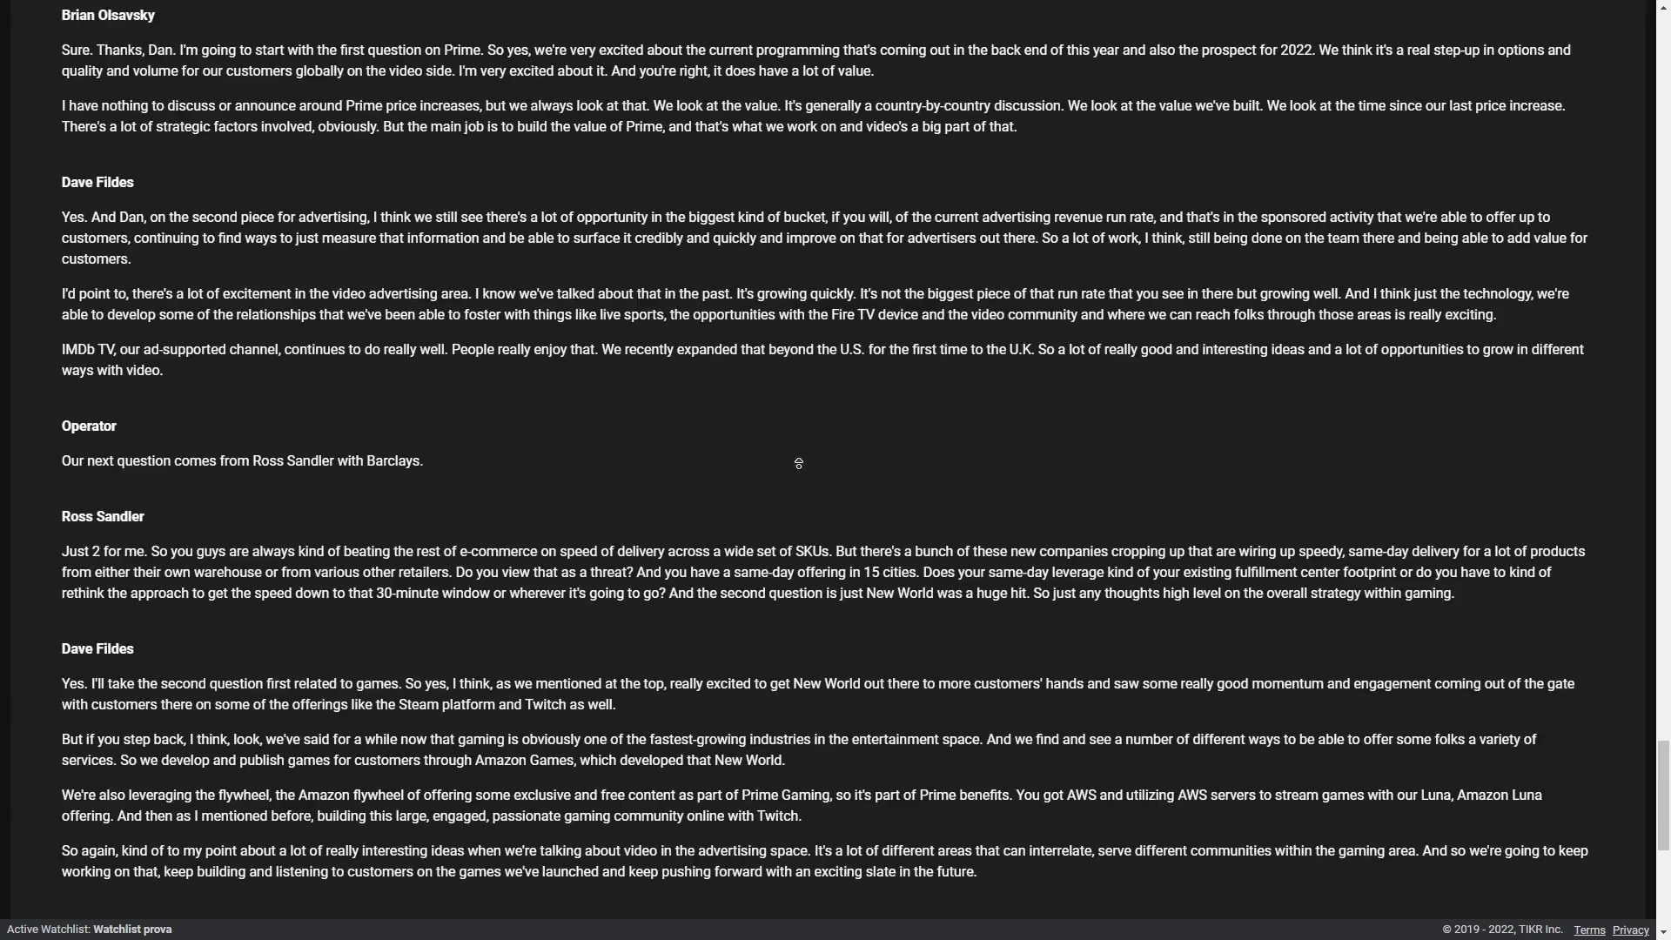
{"action": "key", "text": "Home"}
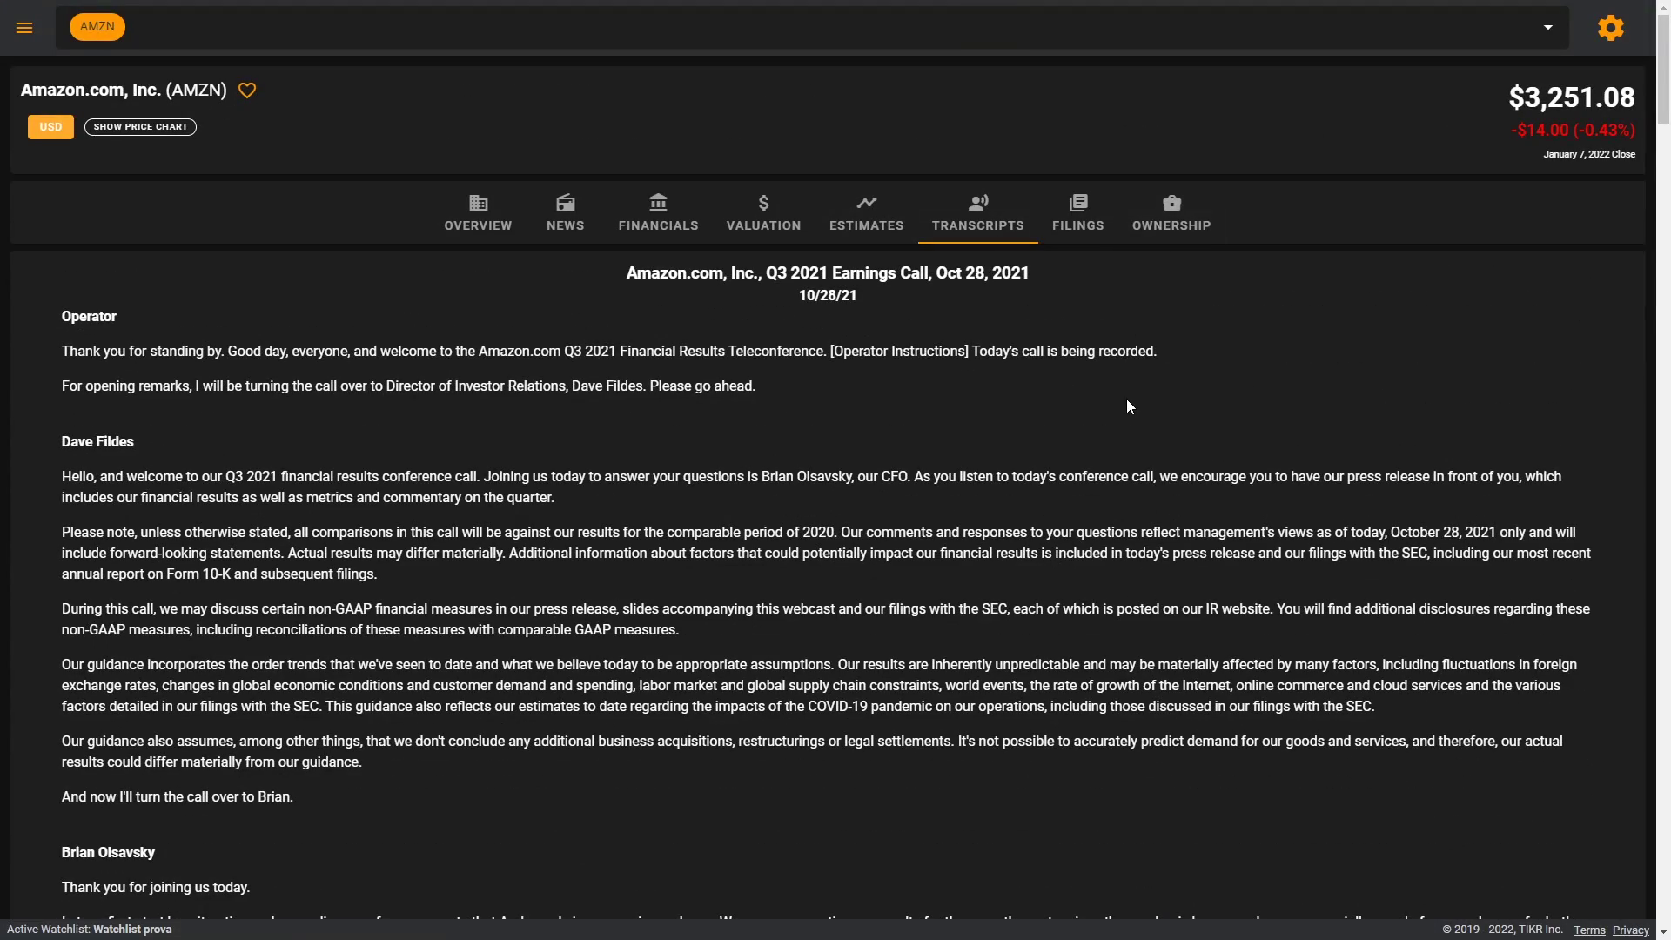
Step: View Amazon's list of filings and open its ownership data with the shareholders table
{"action": "left_click", "coordinate": [1080, 213]}
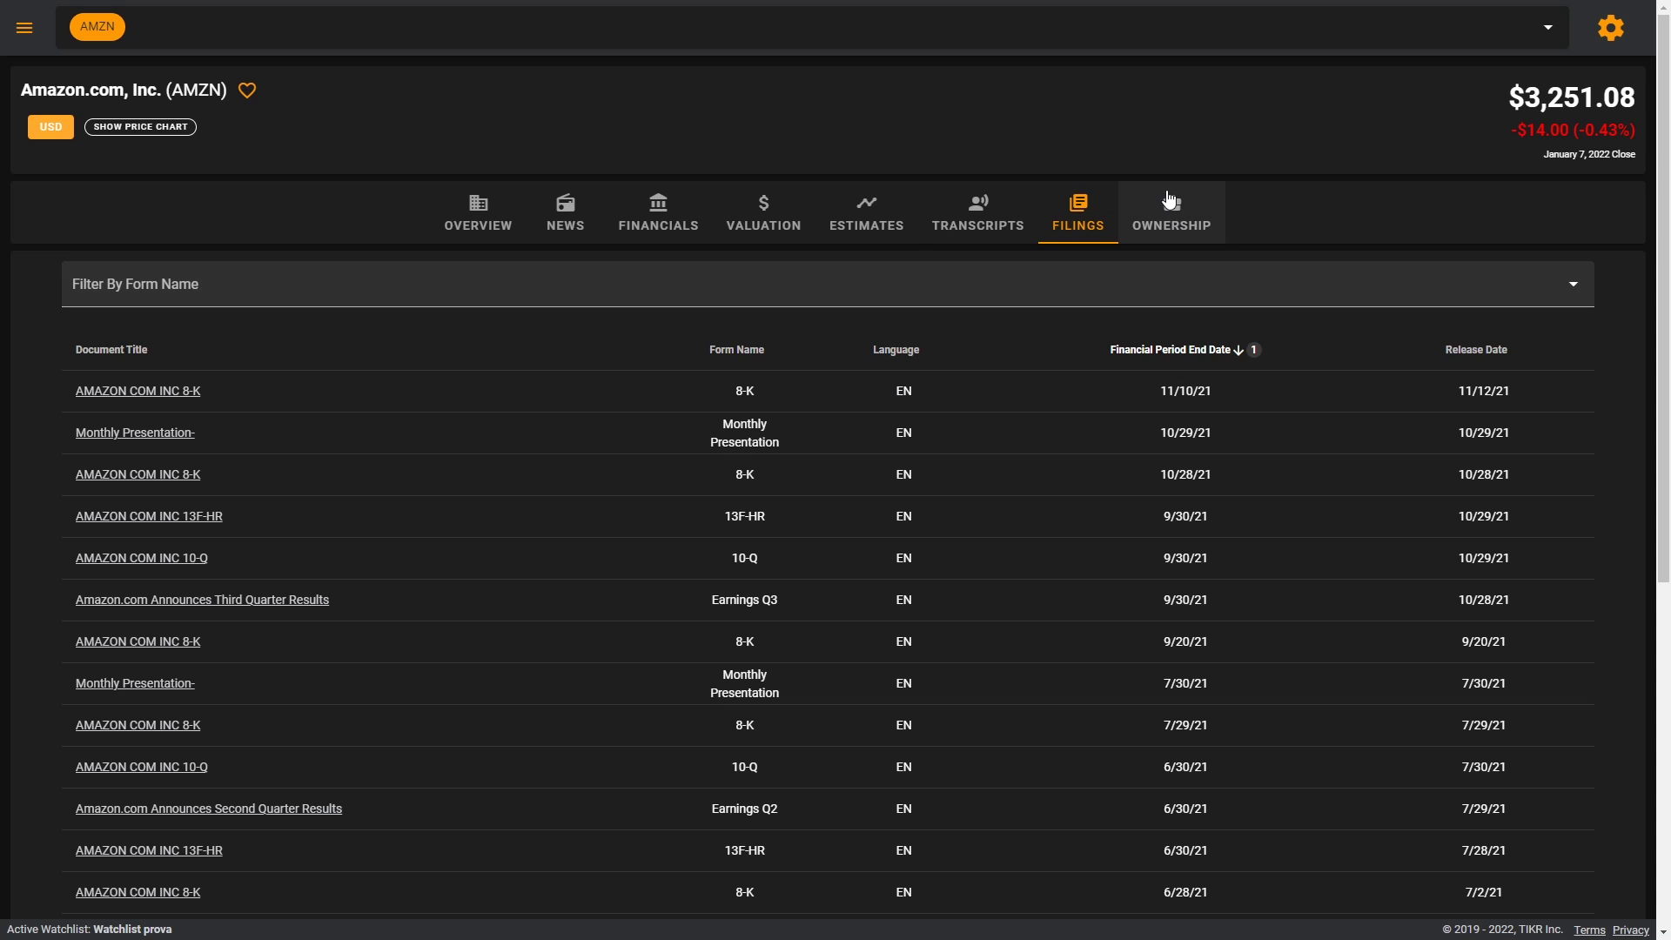
{"action": "left_click", "coordinate": [1212, 212]}
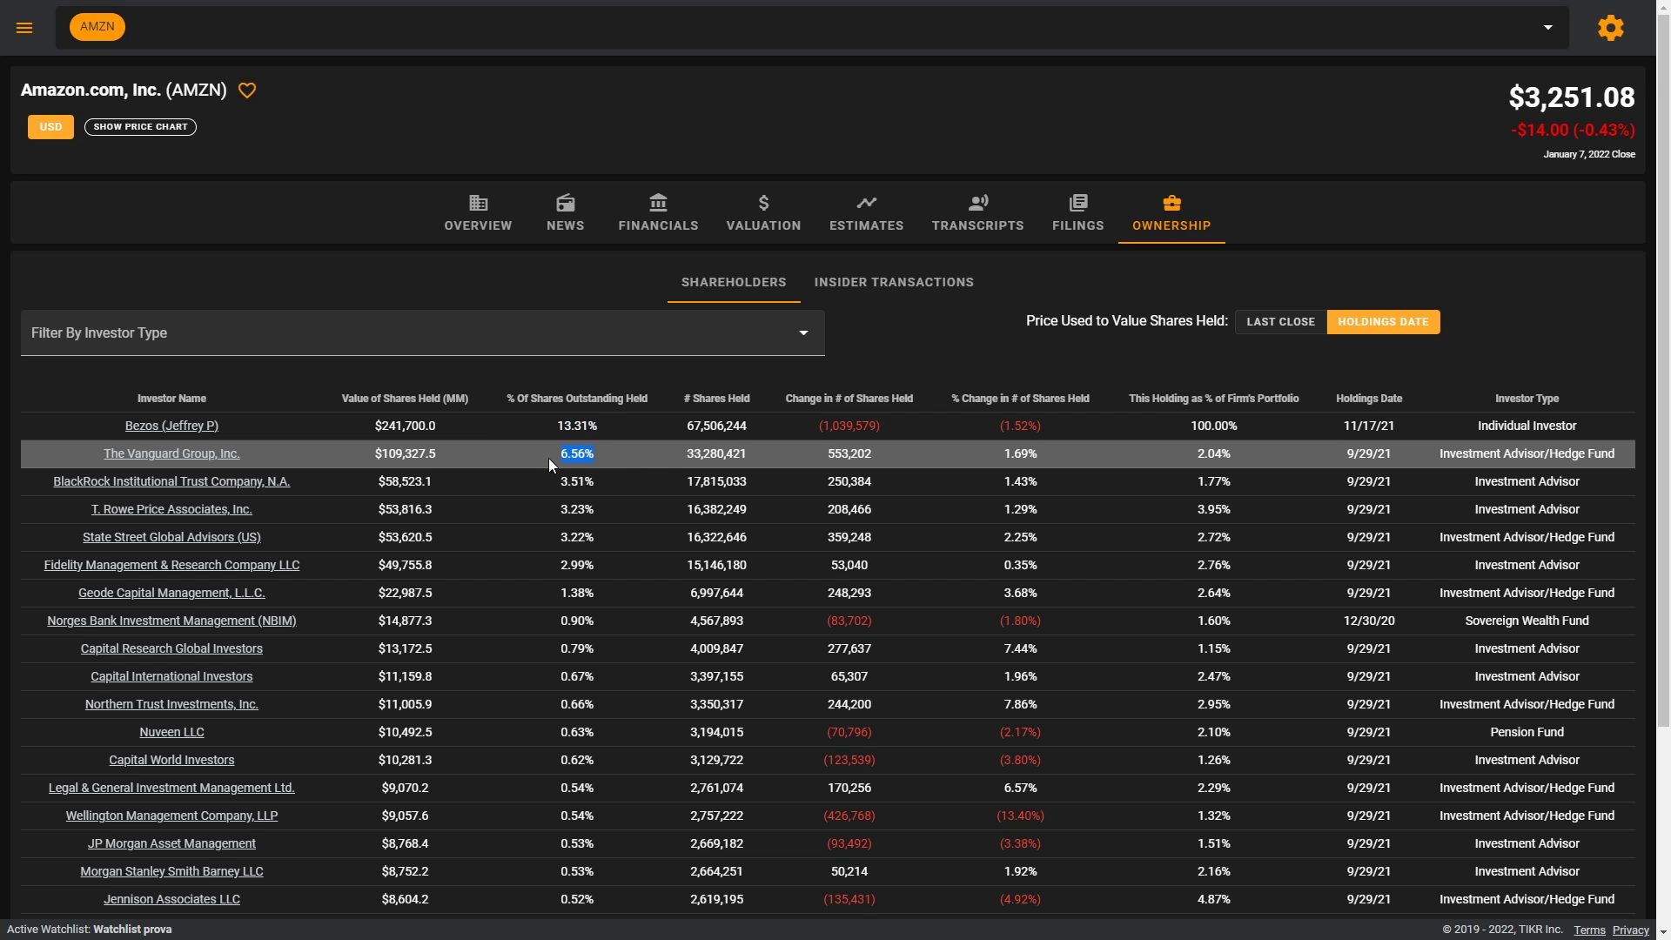
{"action": "left_click_drag", "start_coordinate": [603, 491], "coordinate": [1611, 403]}
{"action": "left_click", "coordinate": [1588, 316]}
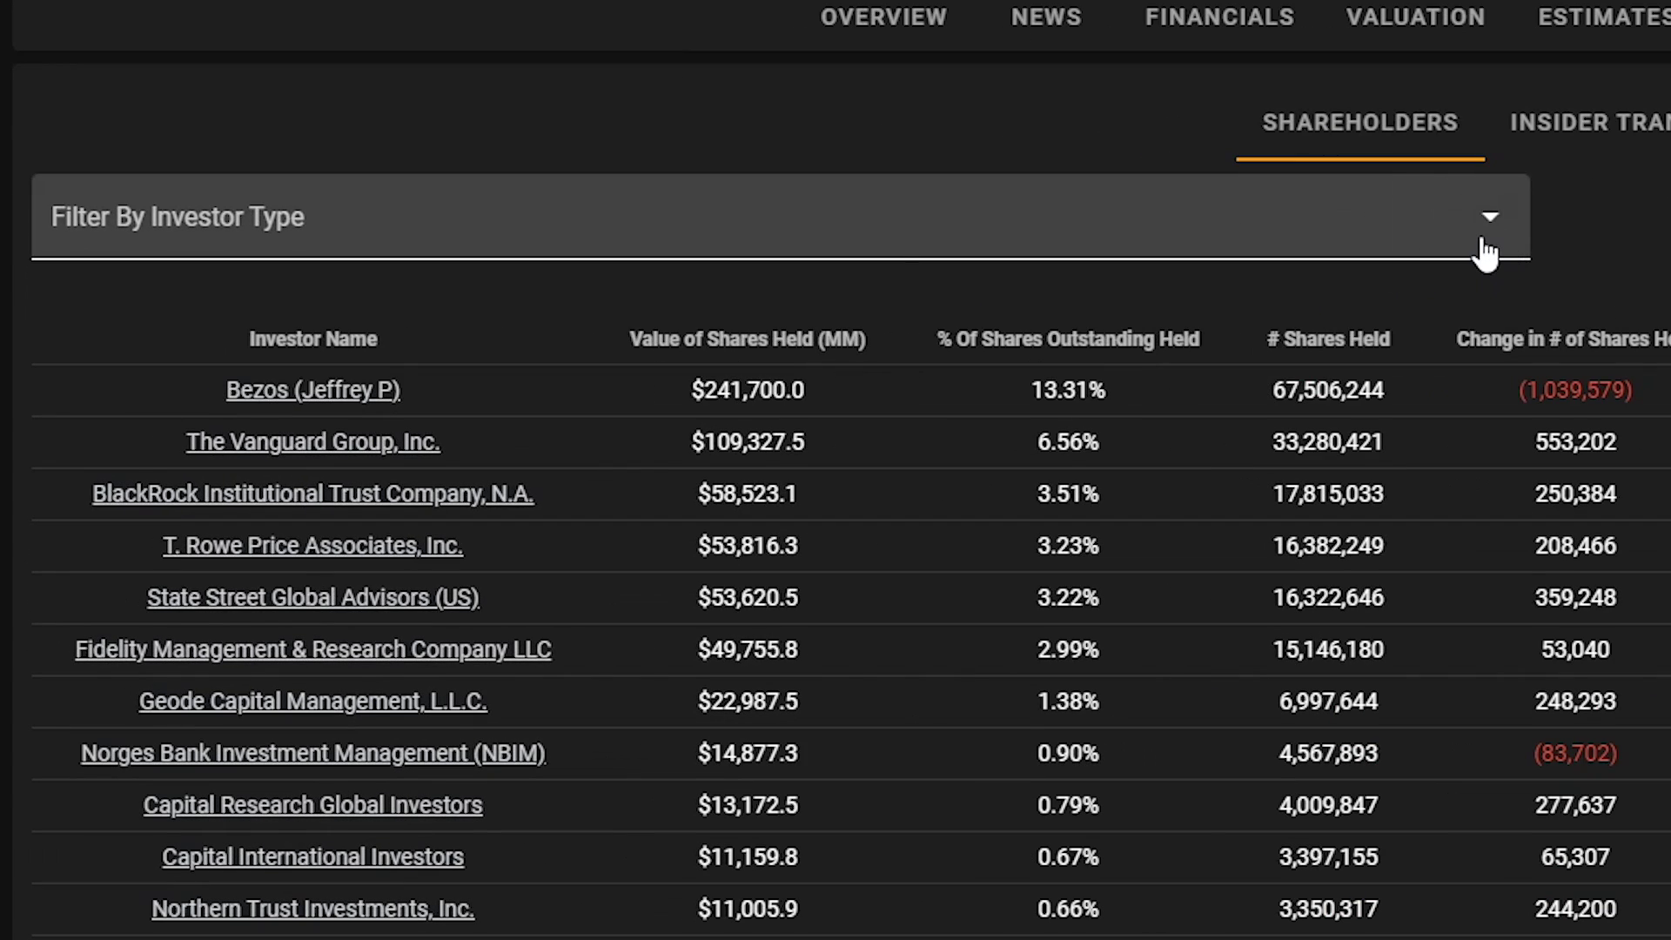
Step: Filter Amazon's shareholders by the Hedge Fund investor type and open the Insider Transactions table
{"action": "left_click", "coordinate": [1486, 253]}
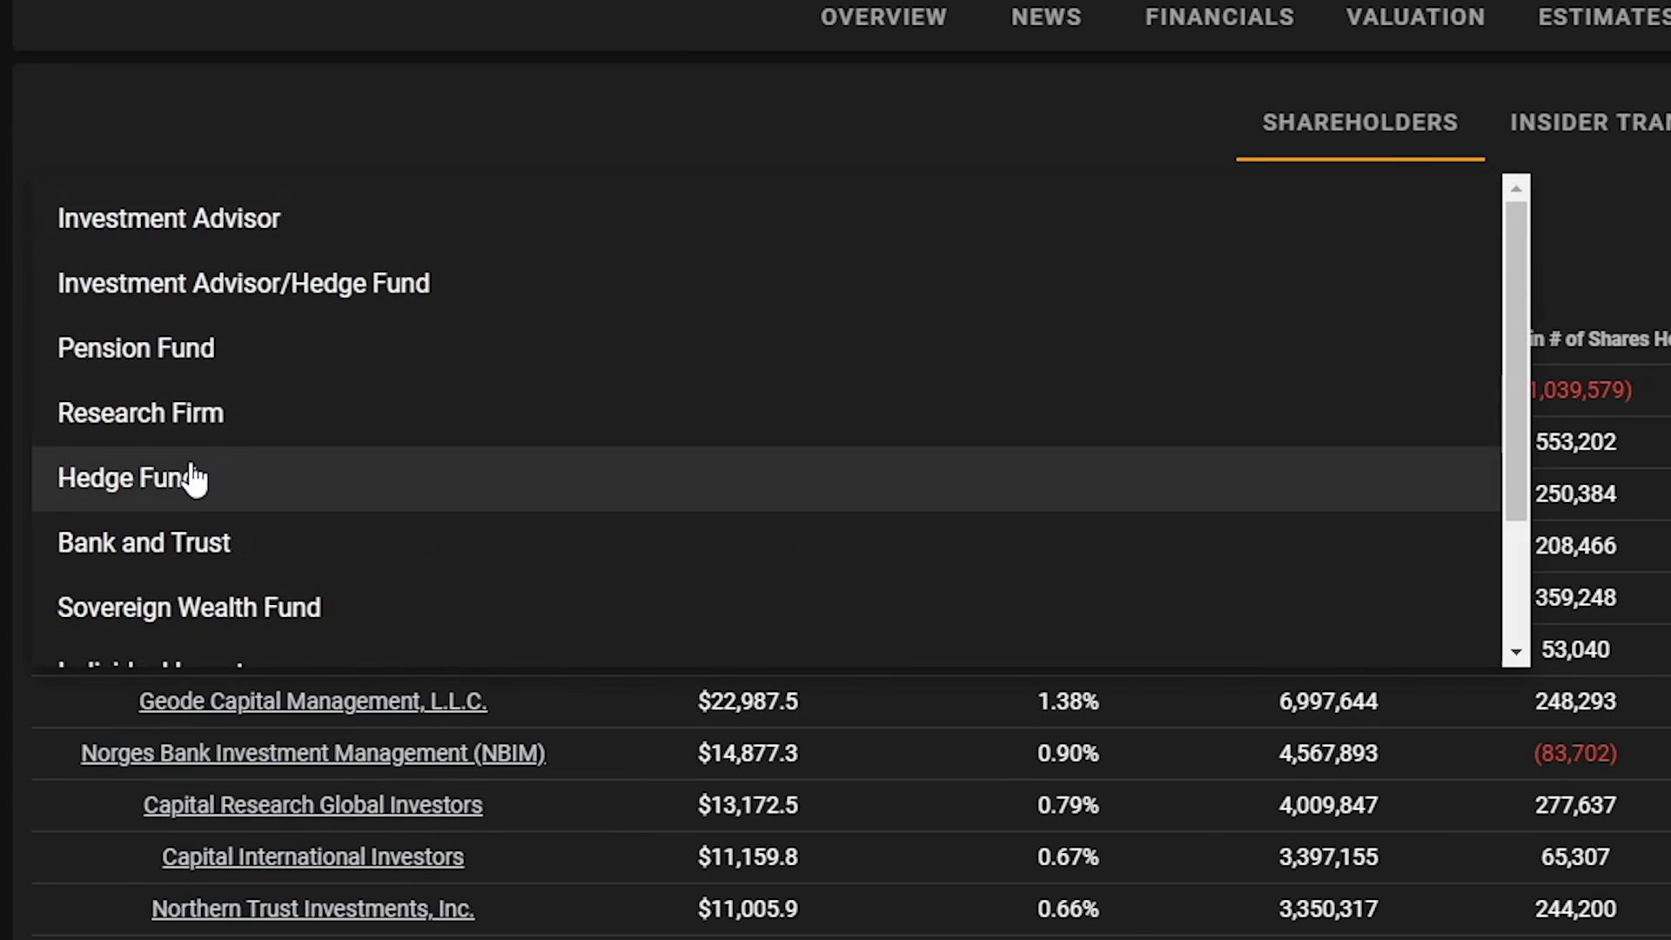
{"action": "left_click", "coordinate": [193, 478]}
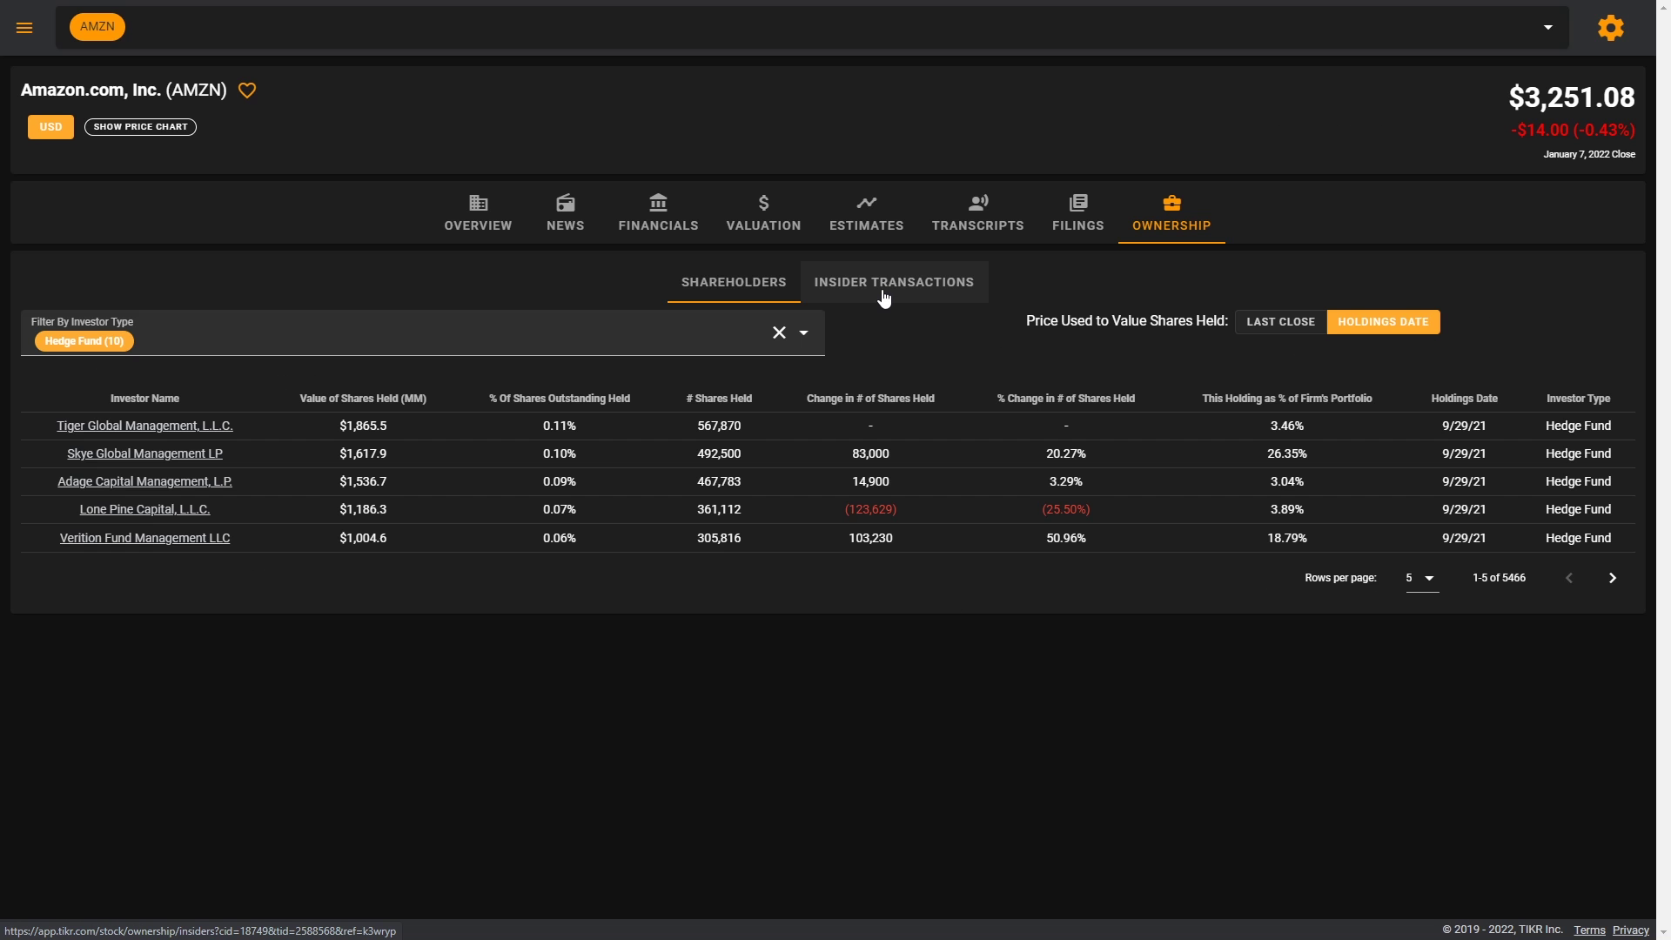
{"action": "left_click", "coordinate": [883, 298]}
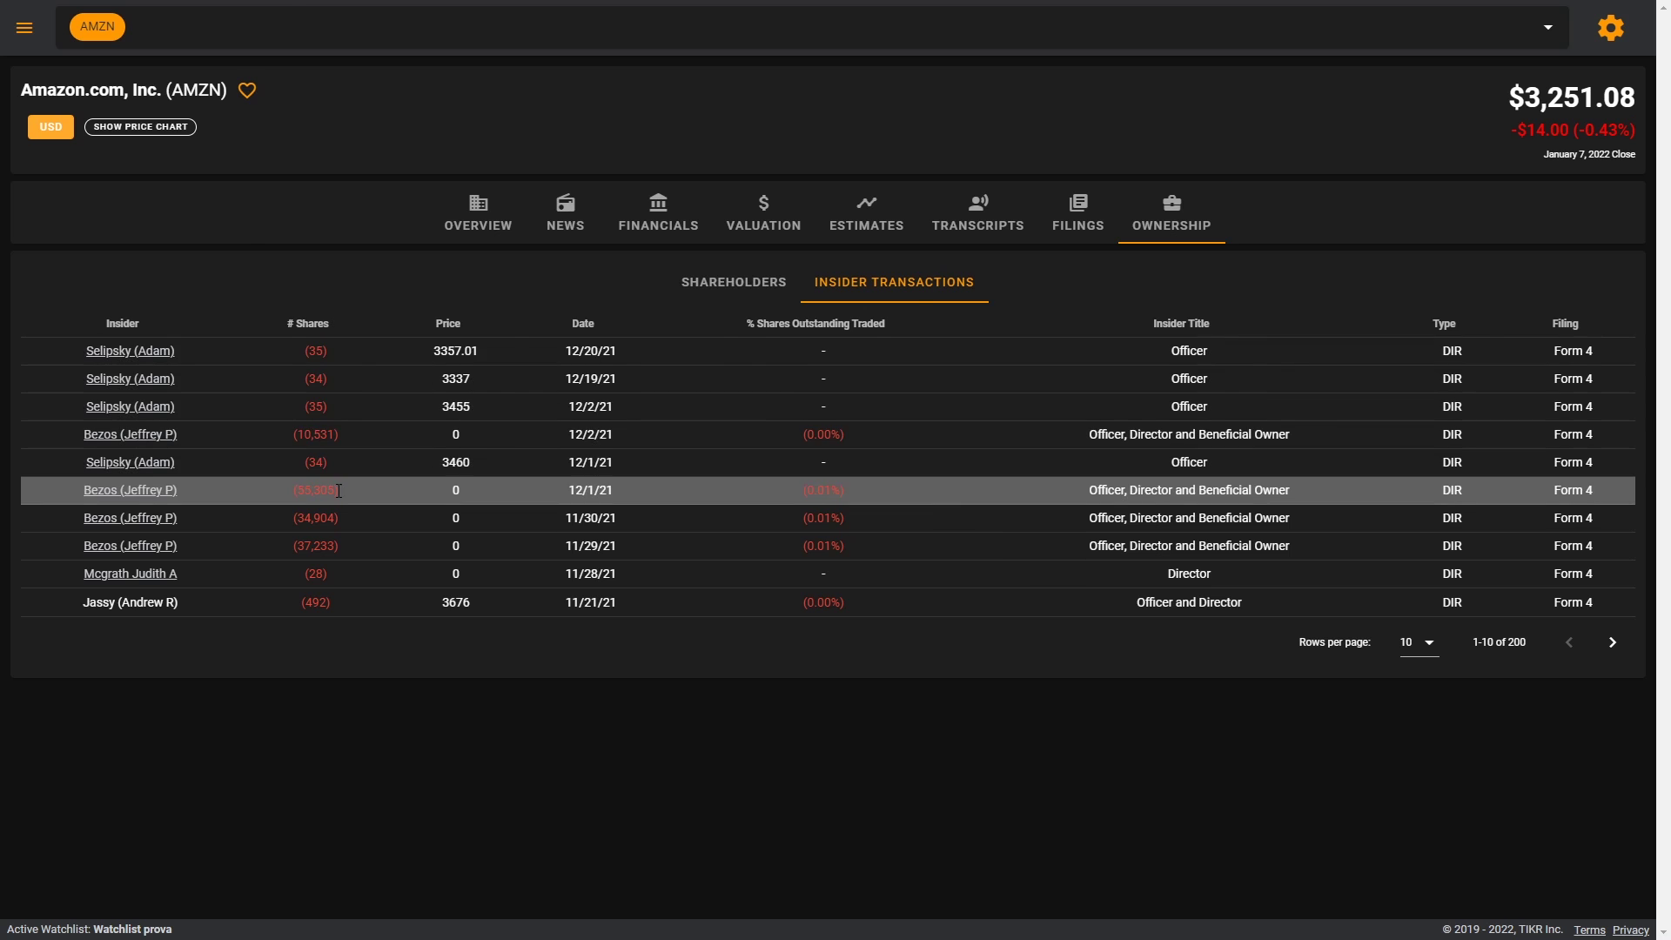
Step: Expand the main navigation and clear the AMZN entry from the company search
{"action": "left_click", "coordinate": [24, 27]}
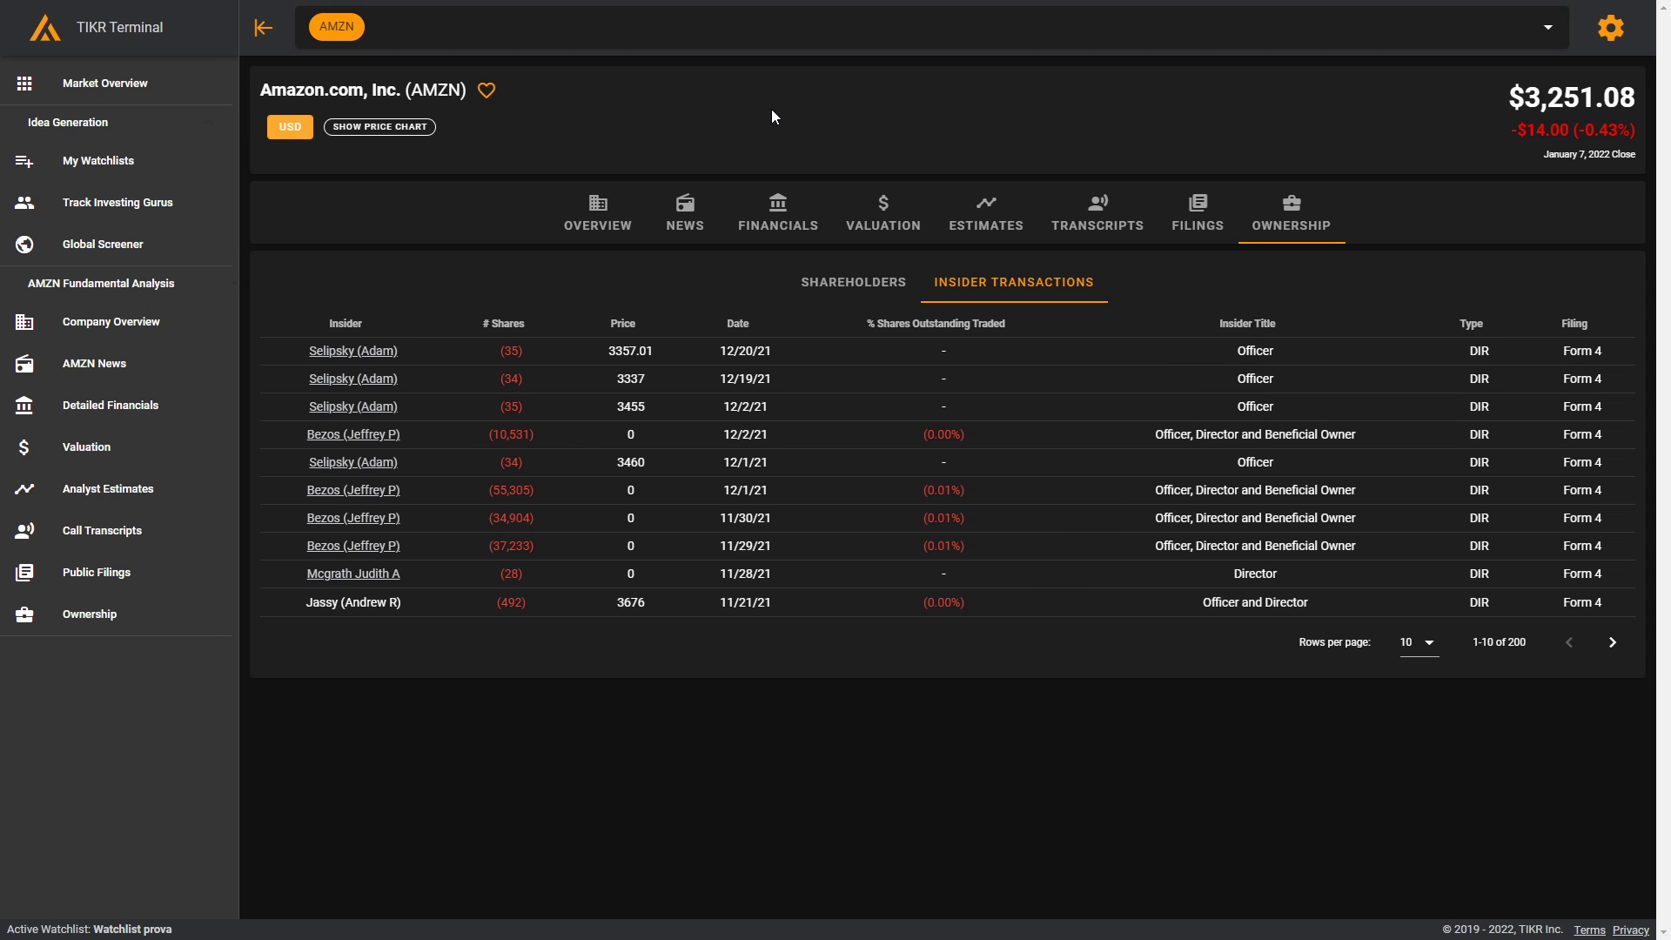
{"action": "left_click", "coordinate": [643, 42]}
{"action": "key", "text": "BackSpace"}
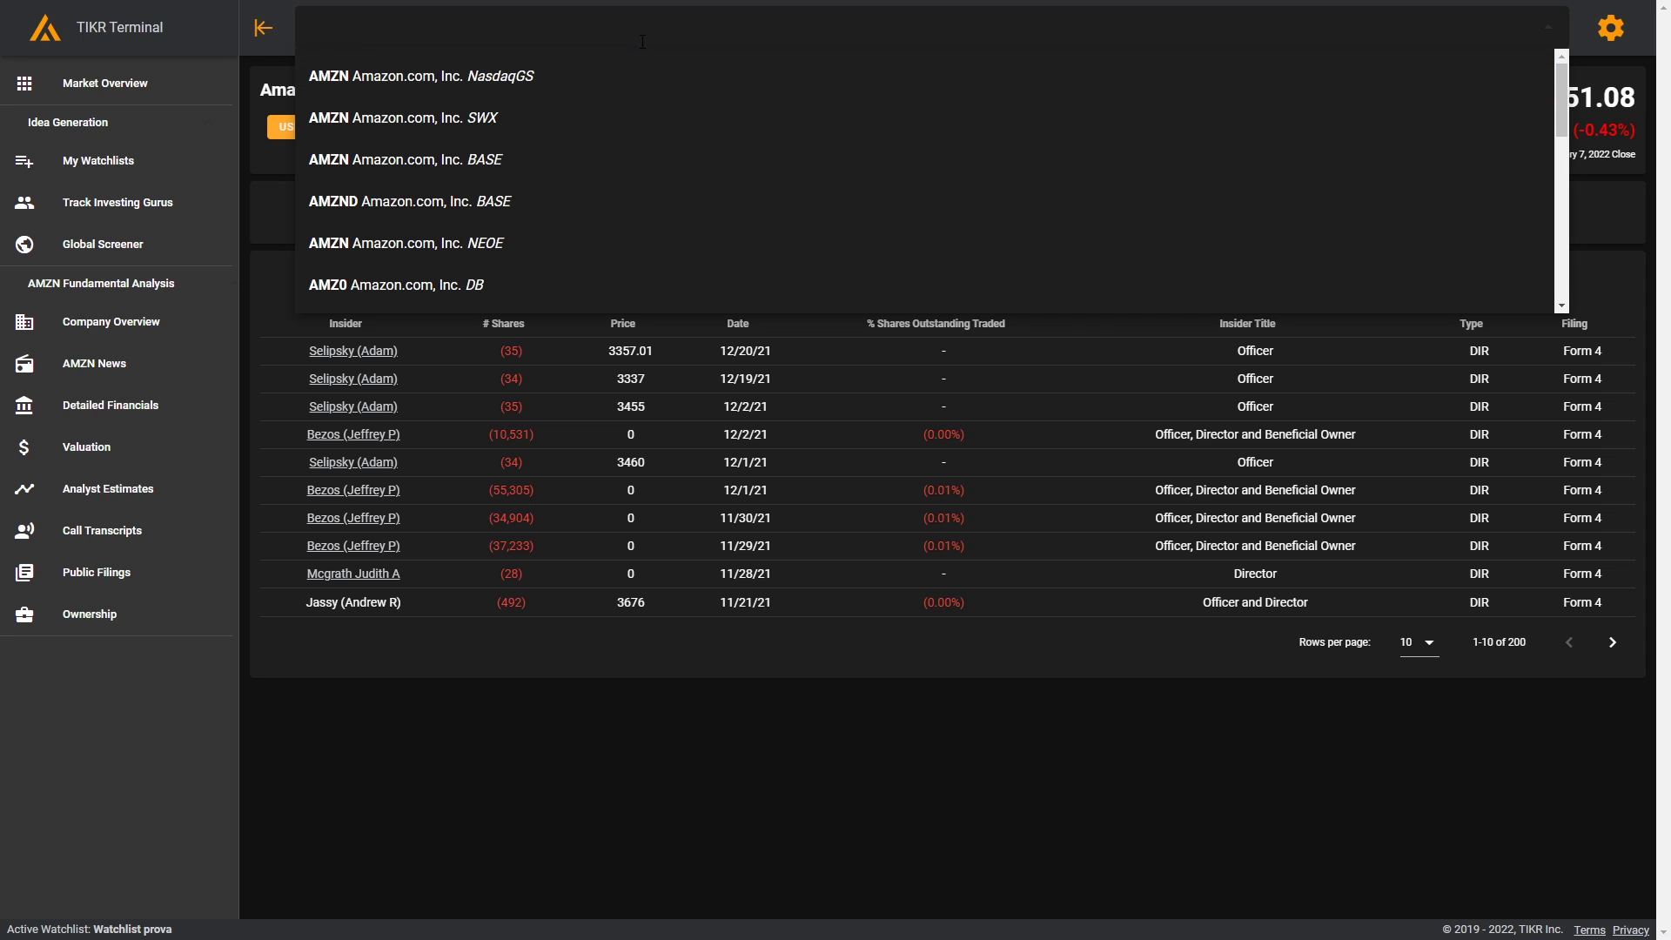